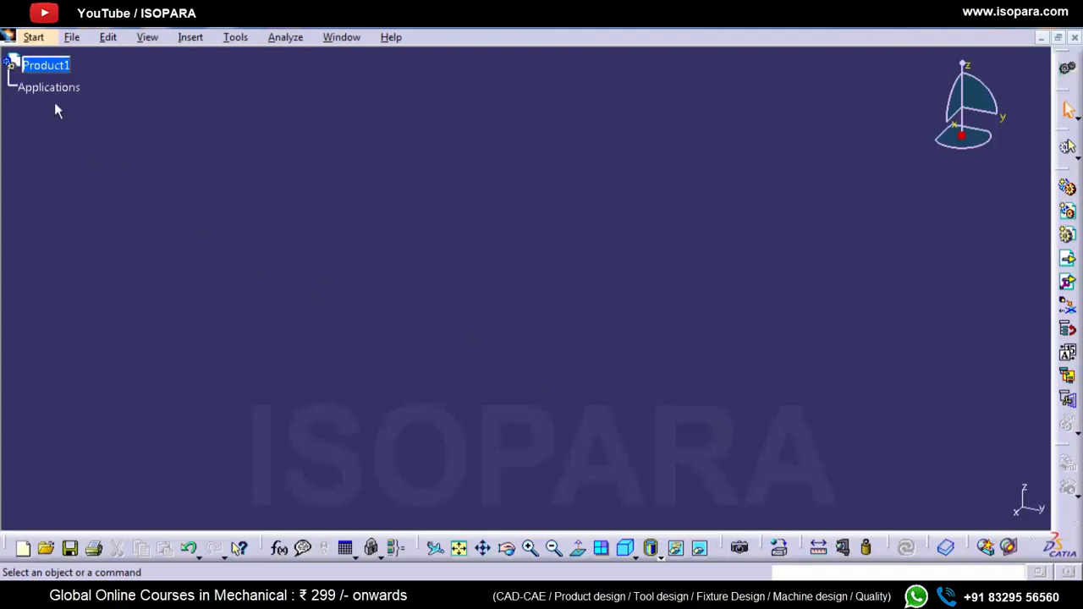
Step: Add a new part to Product1 and open Part1 for editing
right_click(44, 67)
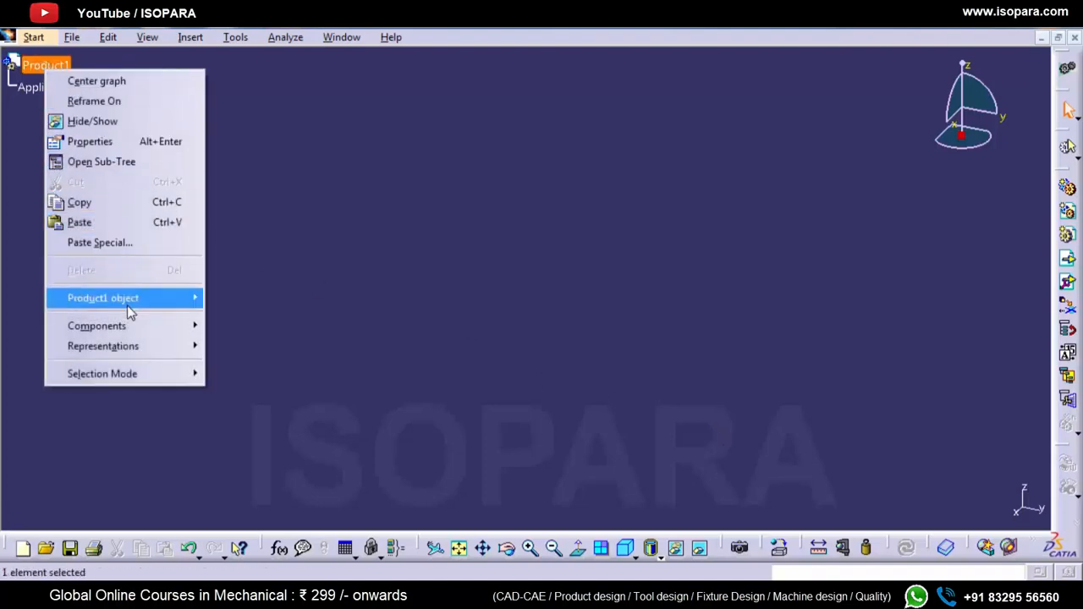
mouse_move(138, 324)
left_click(245, 389)
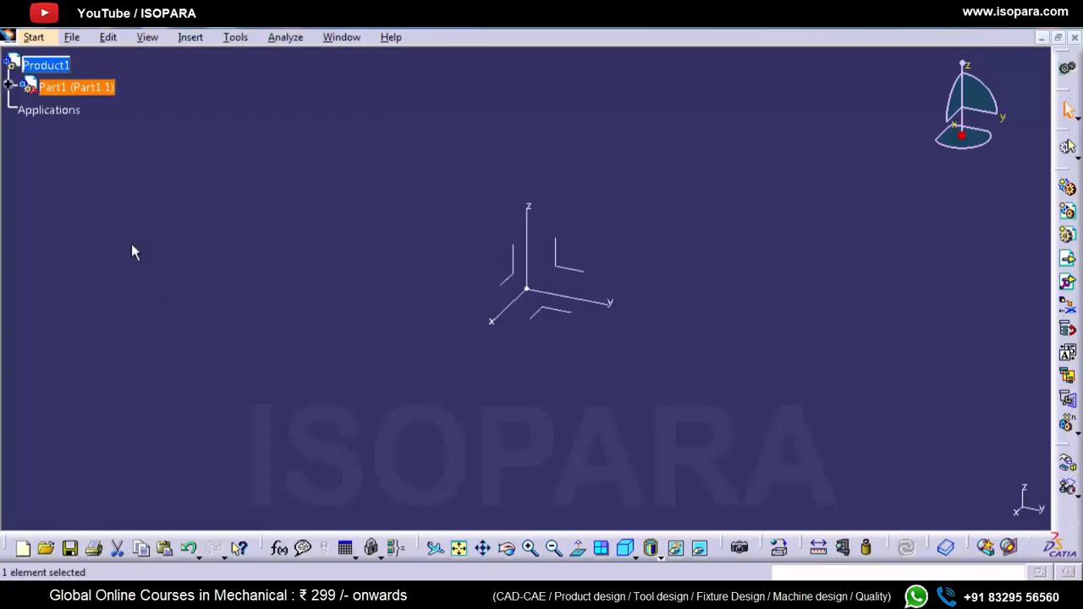
left_click(10, 84)
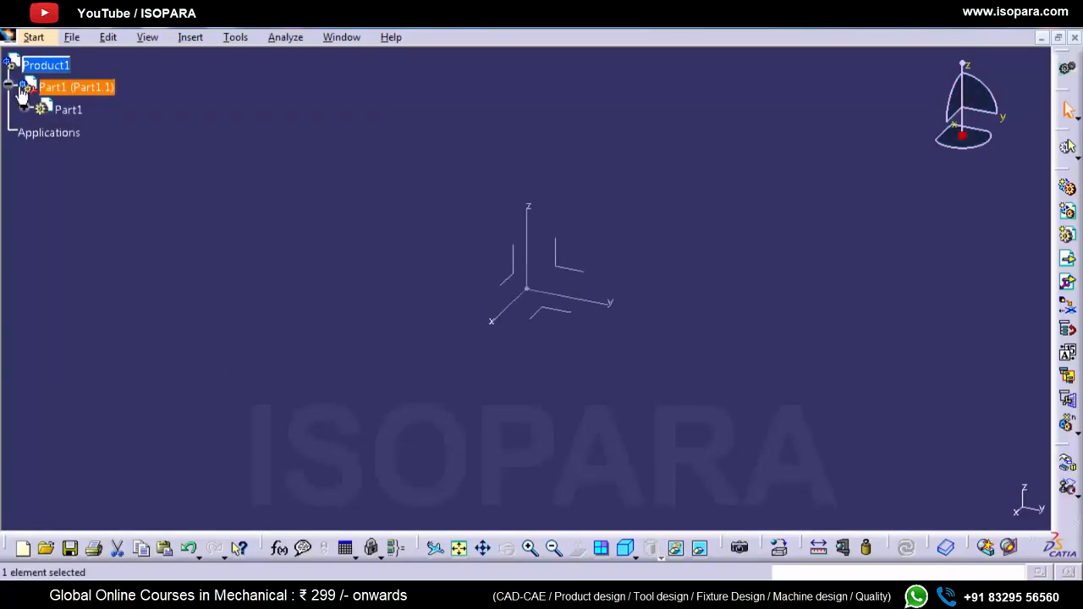
double_click(61, 110)
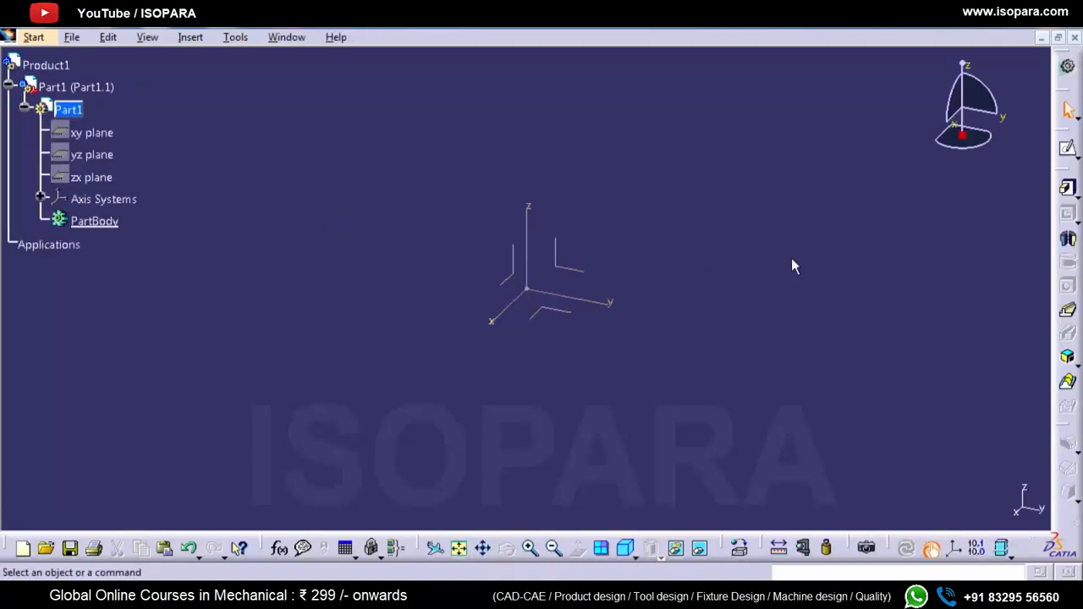
Step: Create a sketch on the yz plane and draw a rectangle with one corner at the origin
left_click(1075, 157)
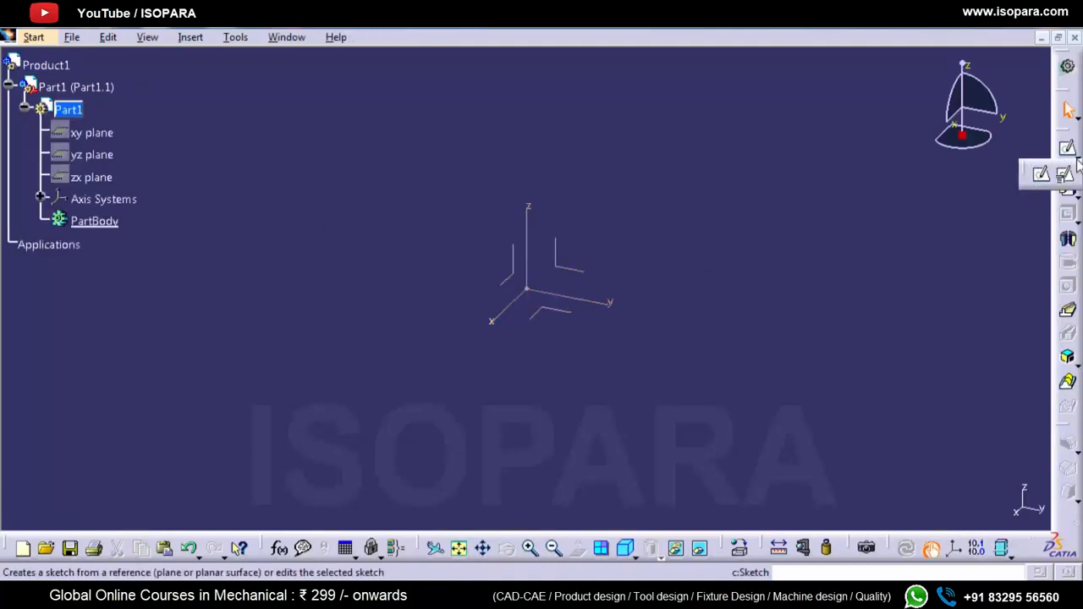
left_click(1068, 175)
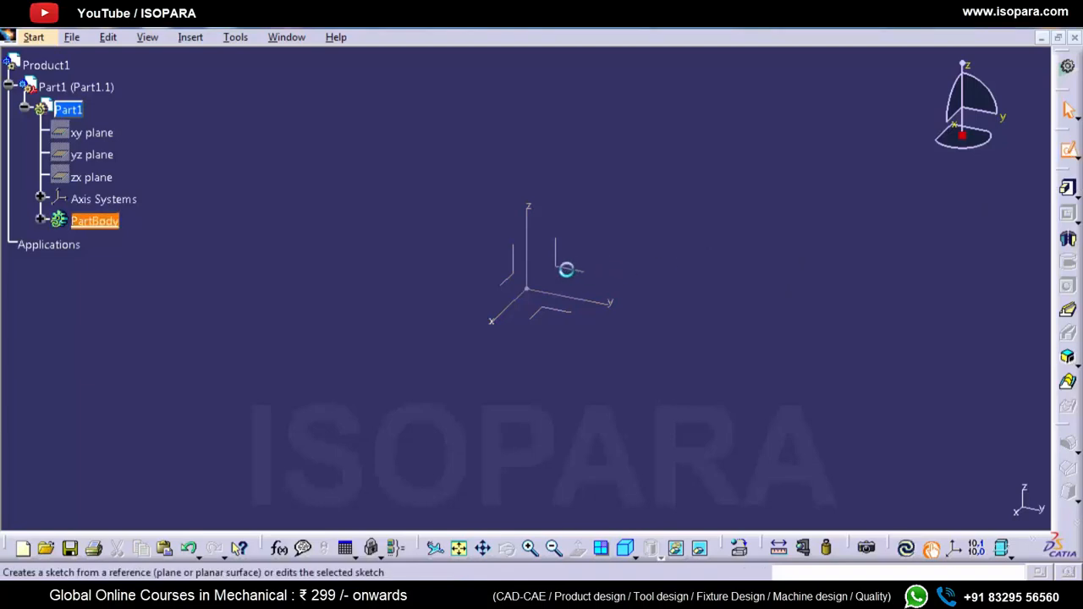
left_click(573, 271)
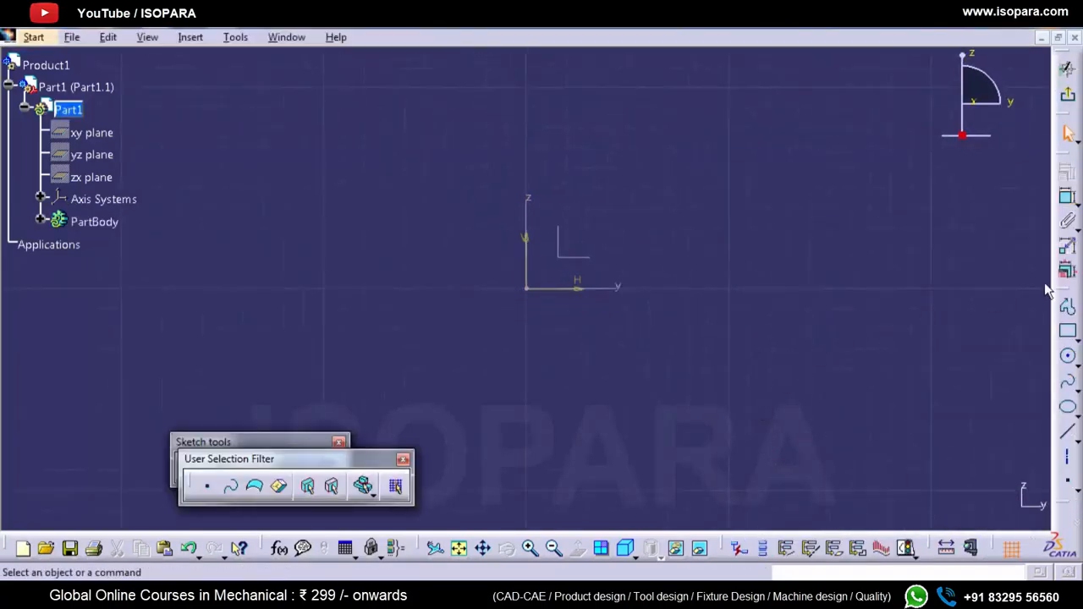
left_click(1065, 332)
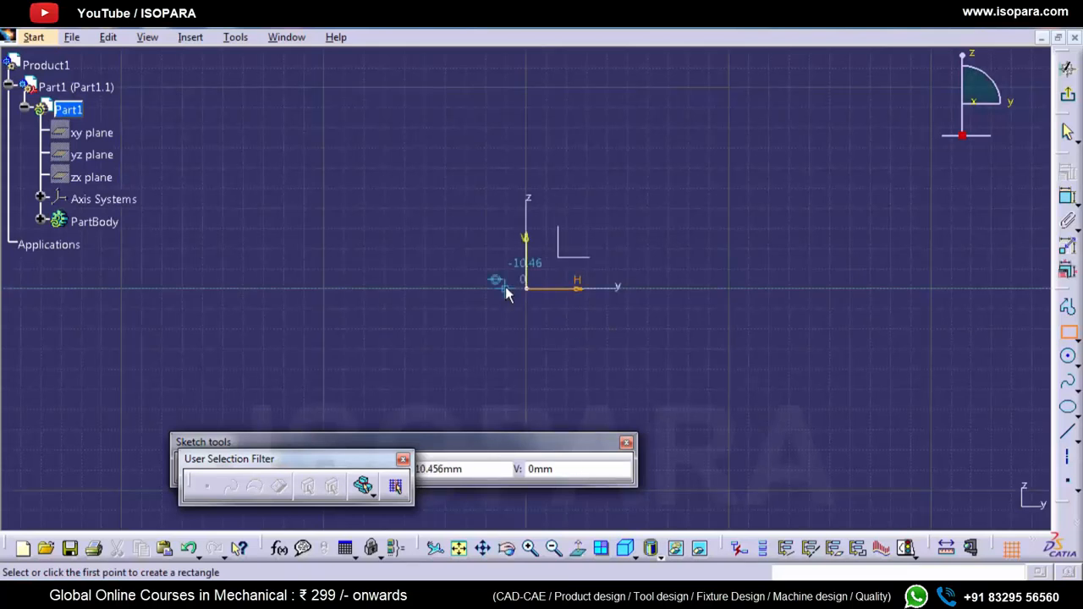
left_click(528, 289)
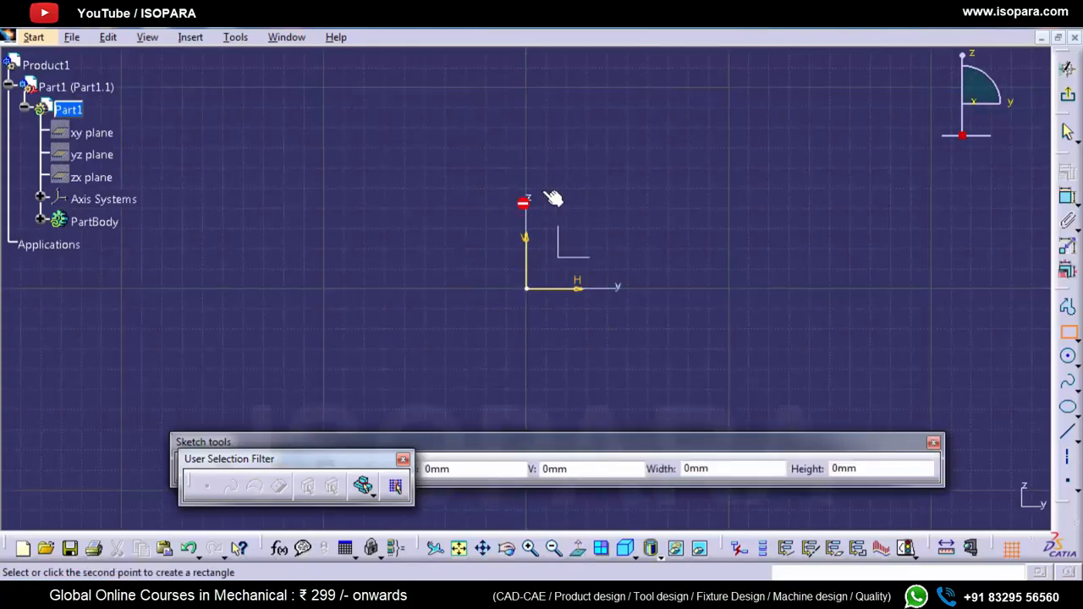
left_click(768, 121)
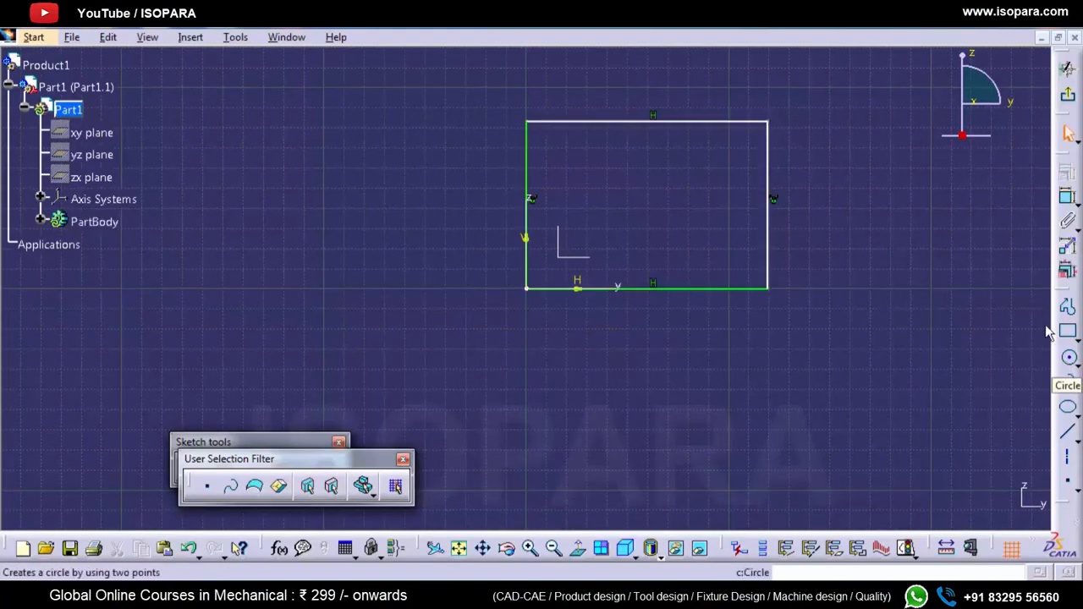
Step: Draw a circle inside the rectangle and move its centre to about H 60.65 mm, V 43.5 mm
left_click(1068, 358)
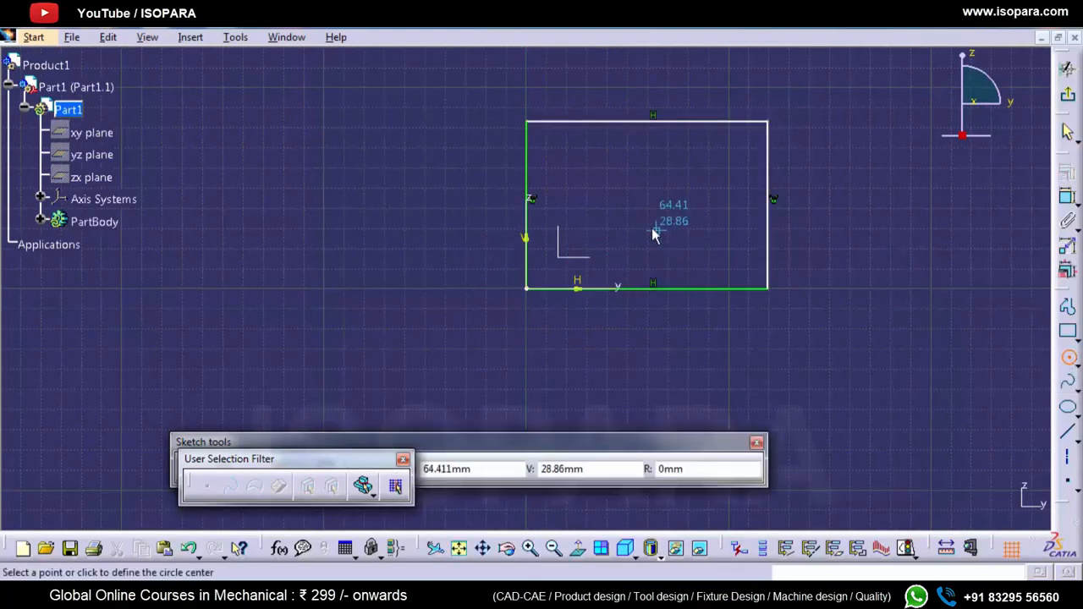
left_click(652, 229)
left_click(656, 200)
left_click(617, 229)
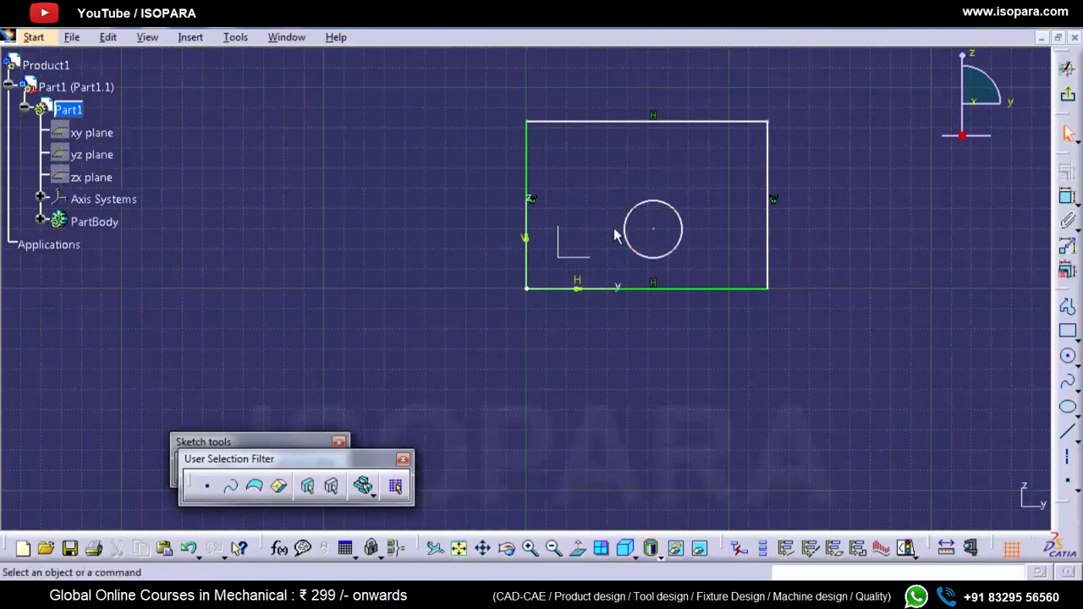
left_click_drag(653, 229, 649, 200)
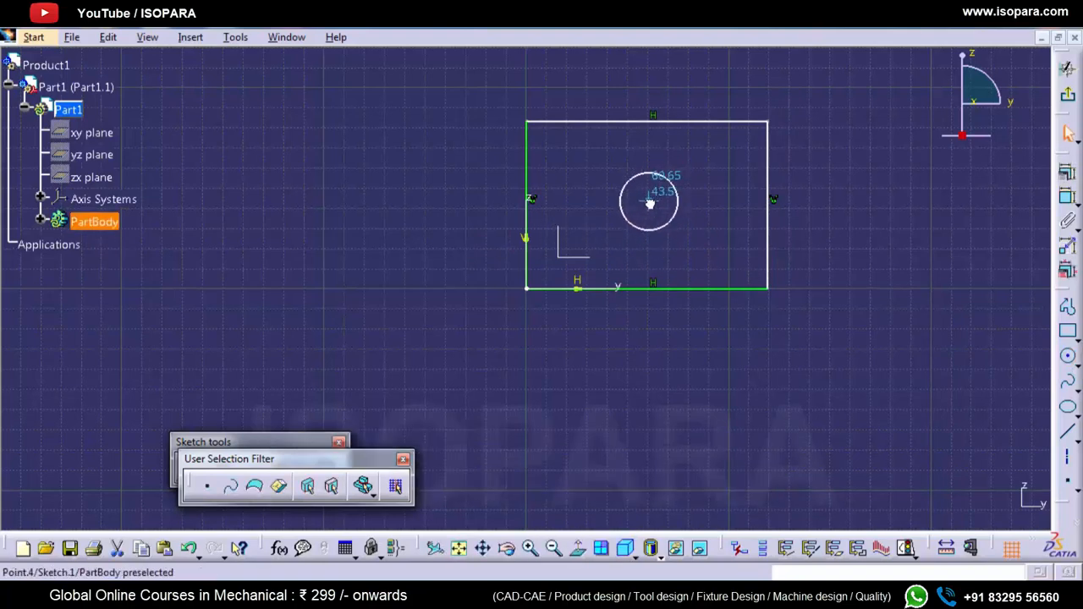
Step: Dimension the circle with a diameter of 30 mm
left_click(1064, 197)
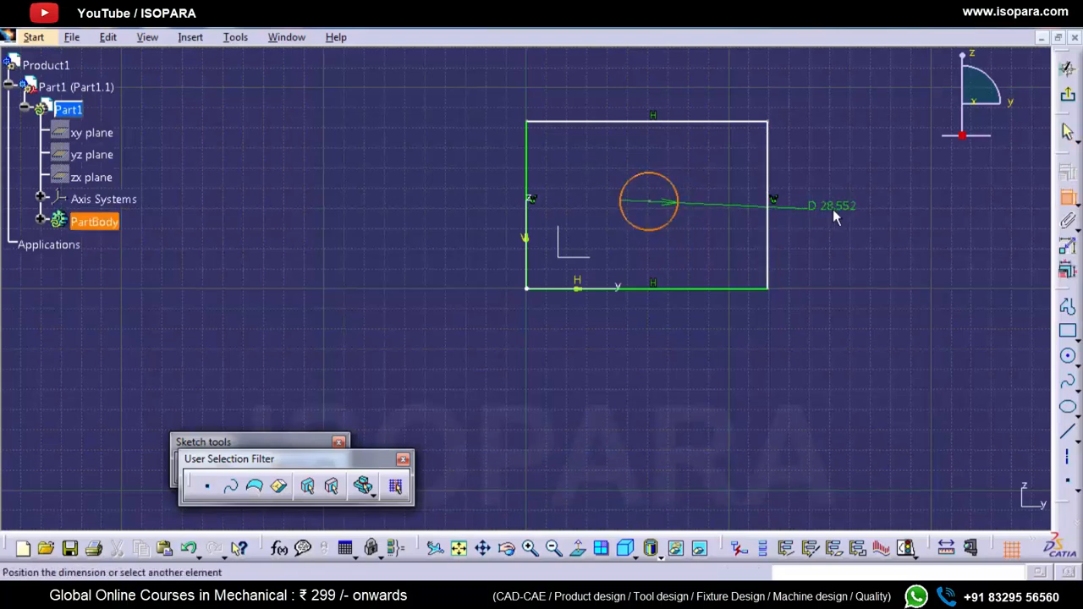
left_click(834, 207)
double_click(843, 208)
type("30")
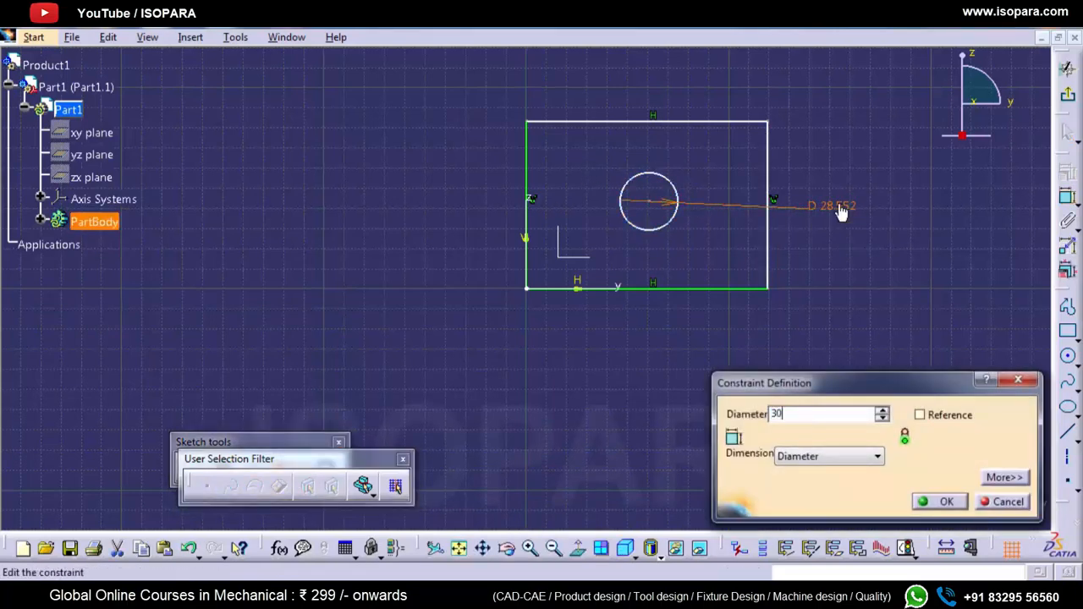
key("Return")
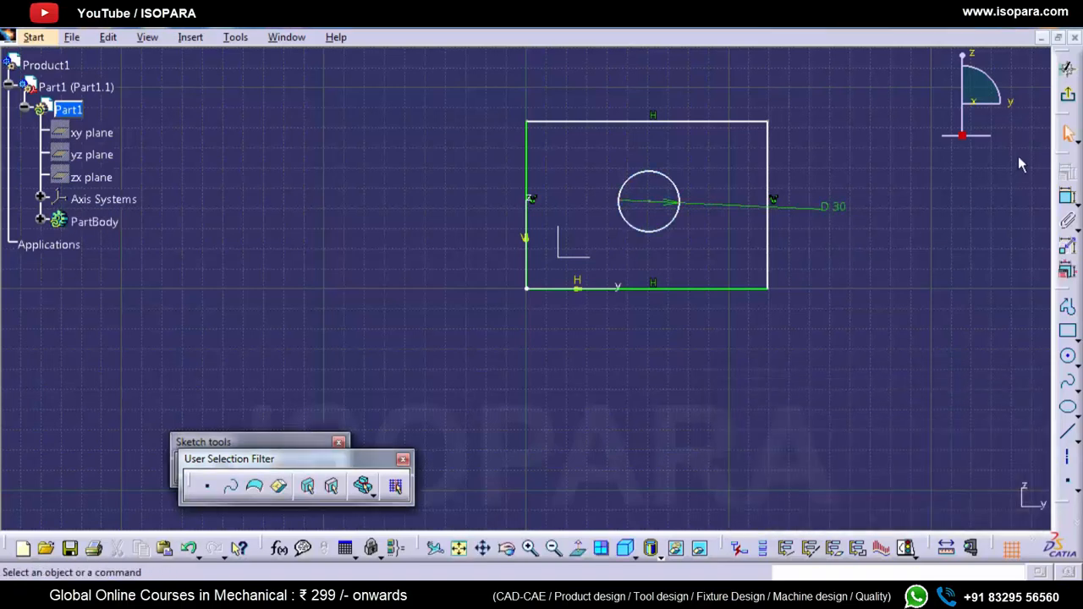
Step: Exit the sketch and pad the profile to a length of 33 mm
left_click(1066, 69)
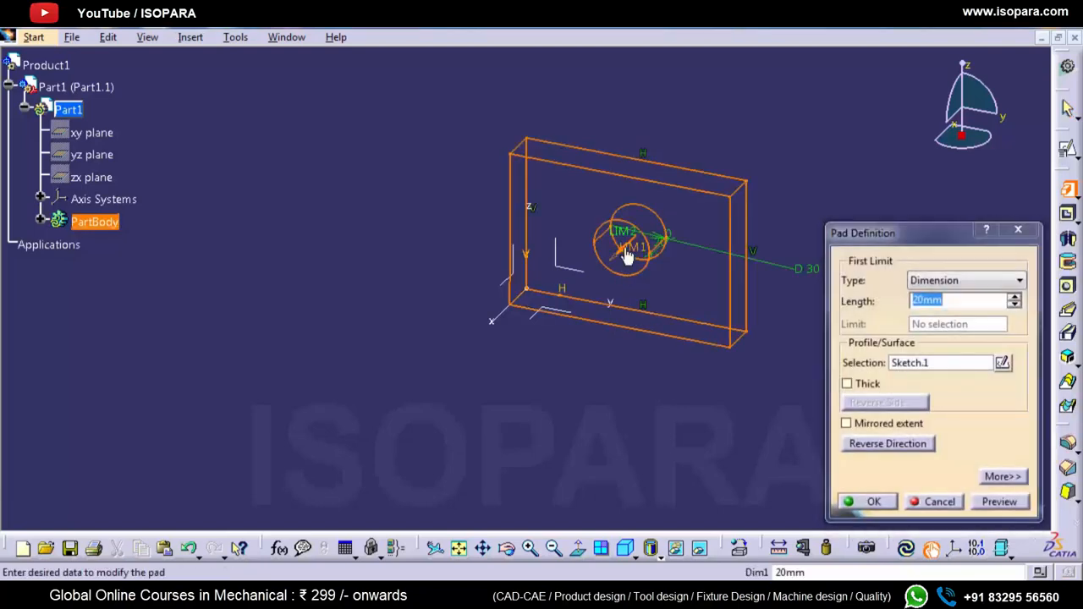
type("55")
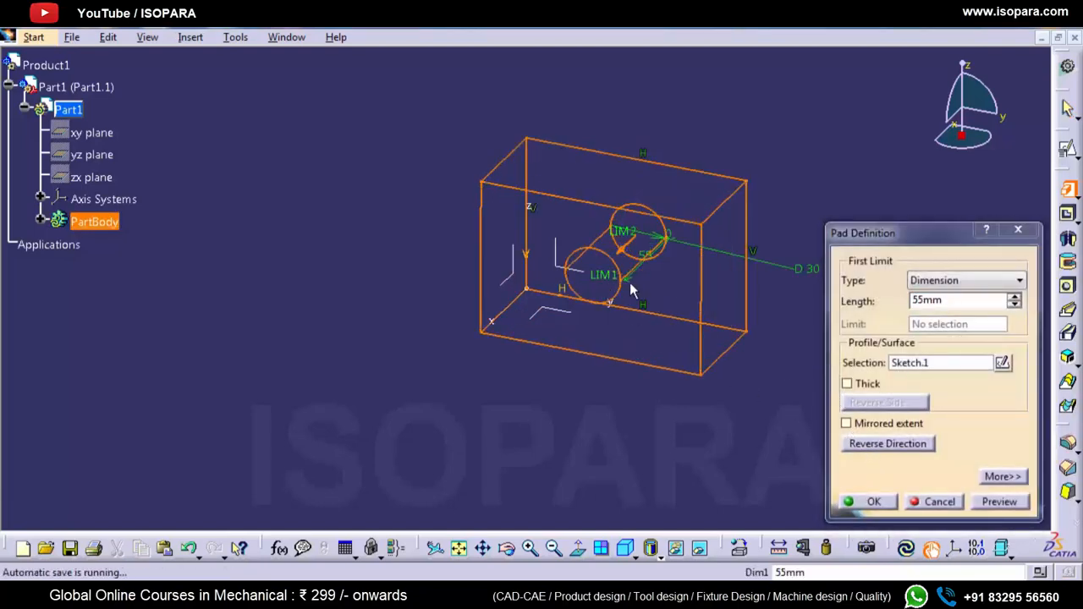
left_click_drag(607, 276, 626, 249)
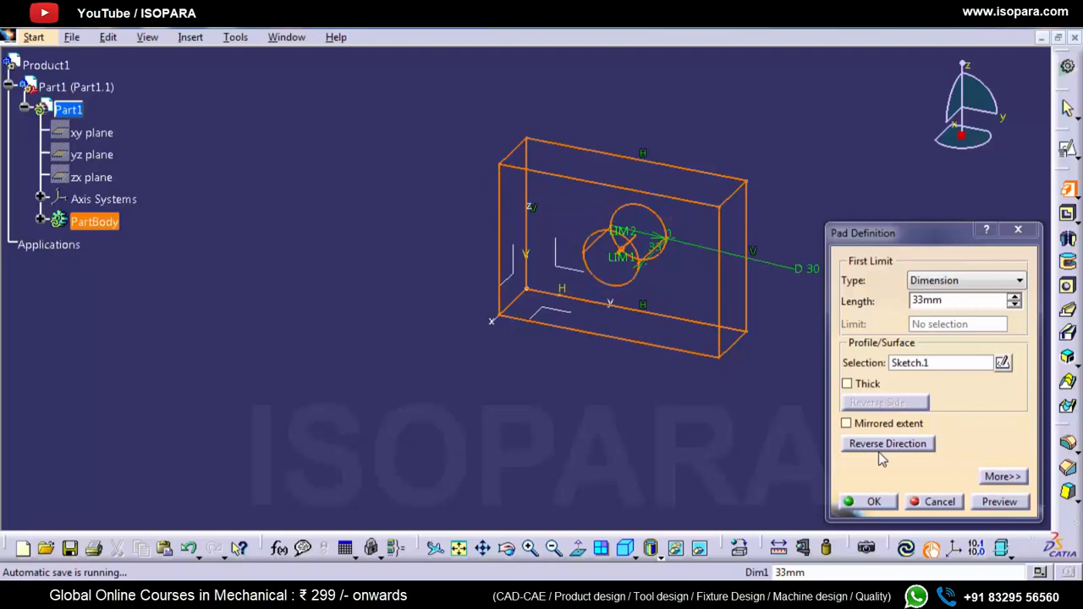
left_click(883, 500)
middle_click_drag(610, 420, 563, 319)
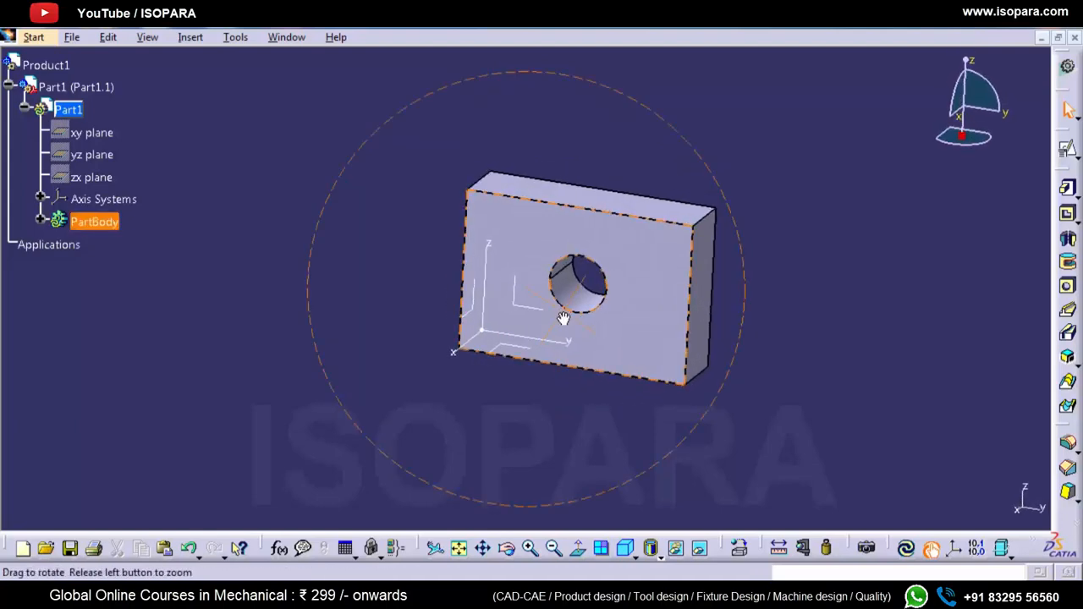
Step: Add a second new part to Product1, choosing to define a new origin point, and open Part2 for editing
double_click(44, 68)
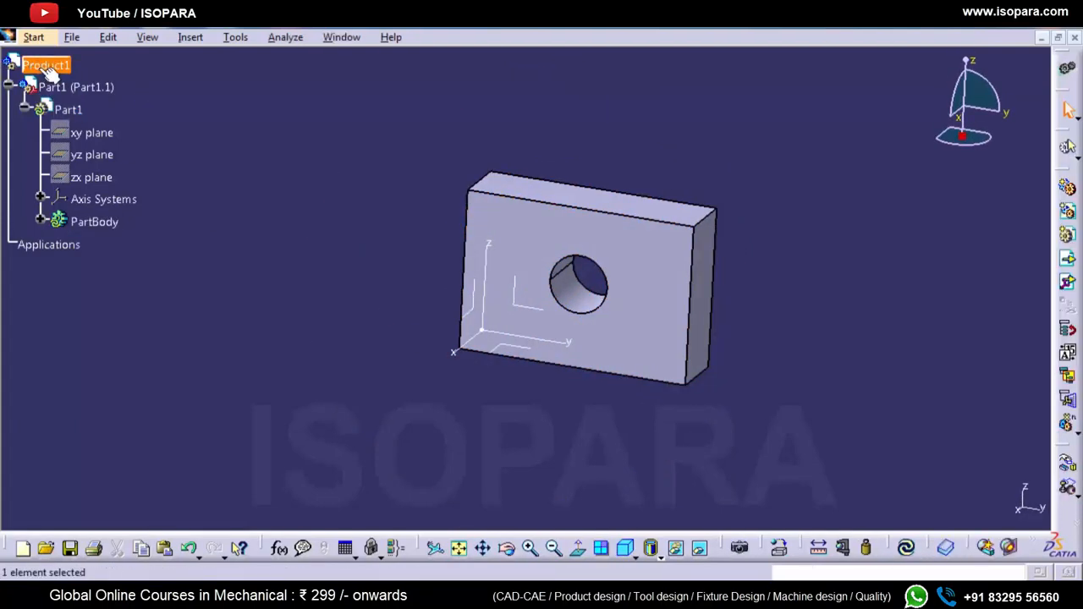
right_click(41, 67)
mouse_move(160, 324)
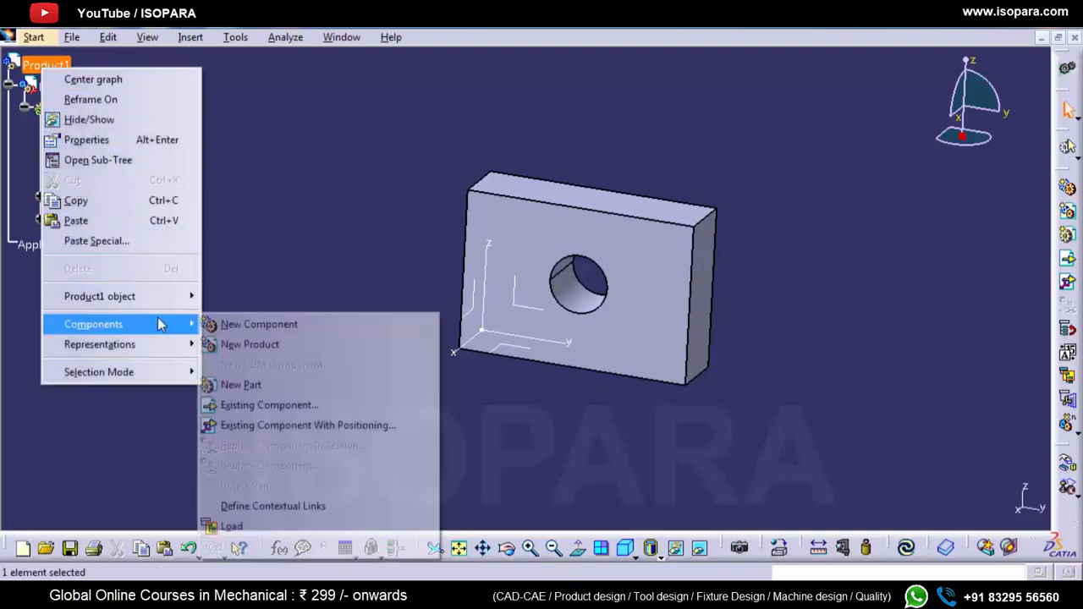
left_click(253, 385)
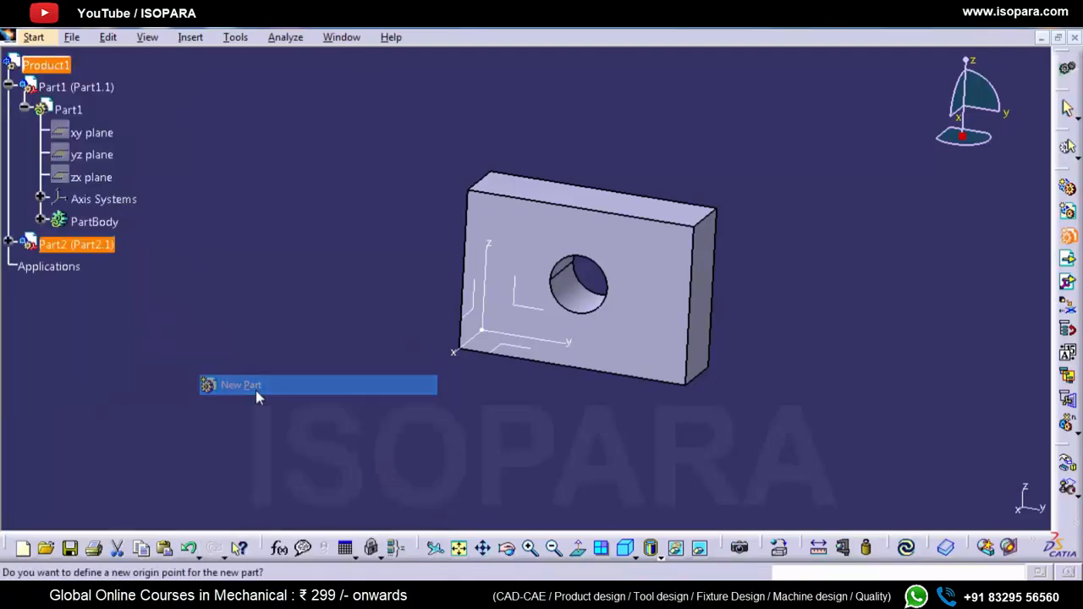
left_click(590, 373)
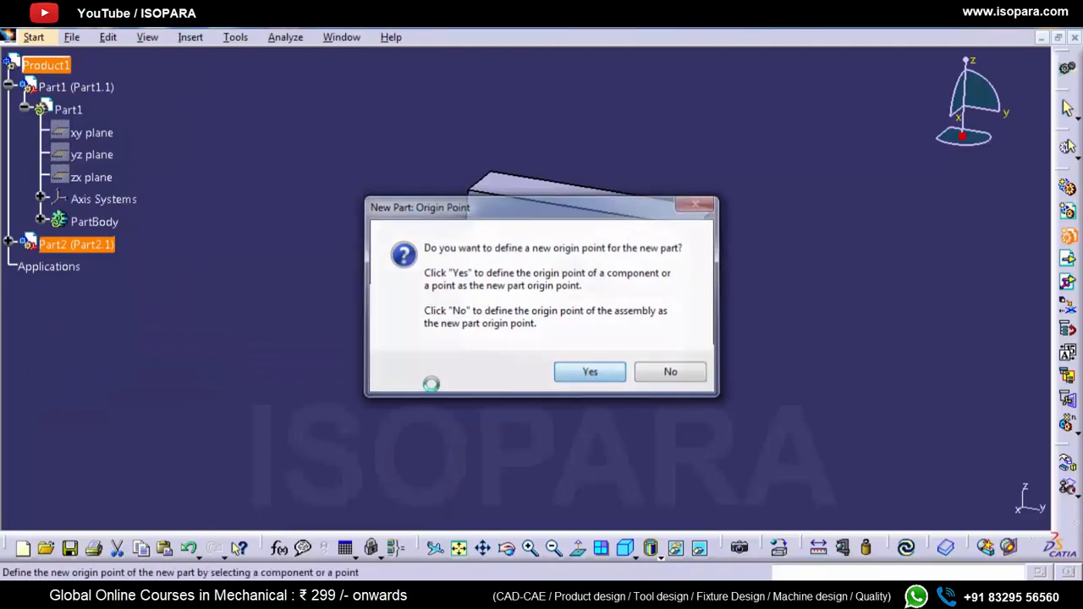
left_click(8, 241)
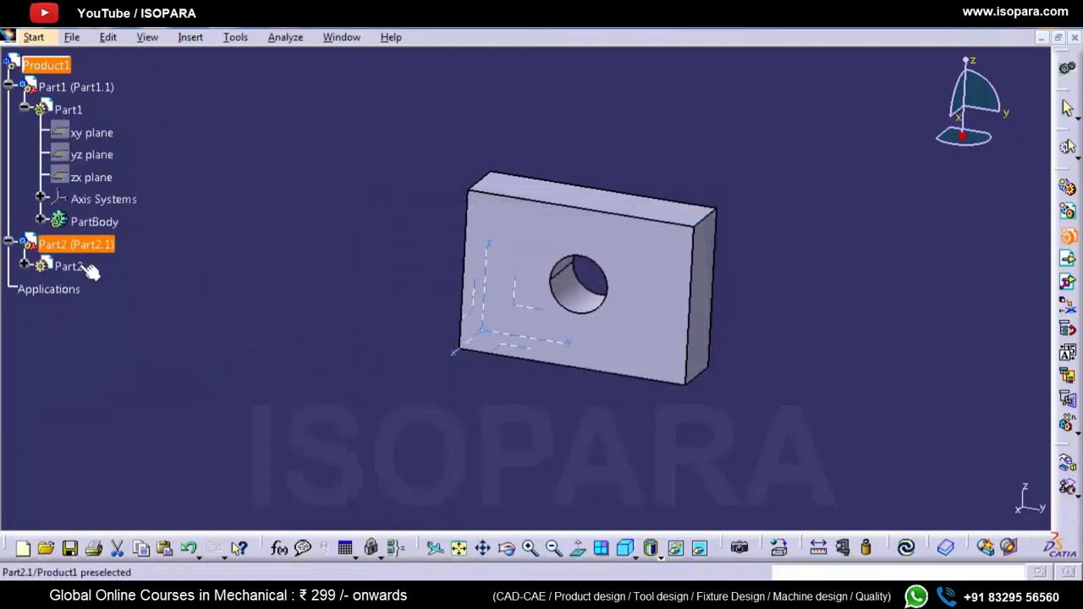
left_click(70, 266)
double_click(69, 266)
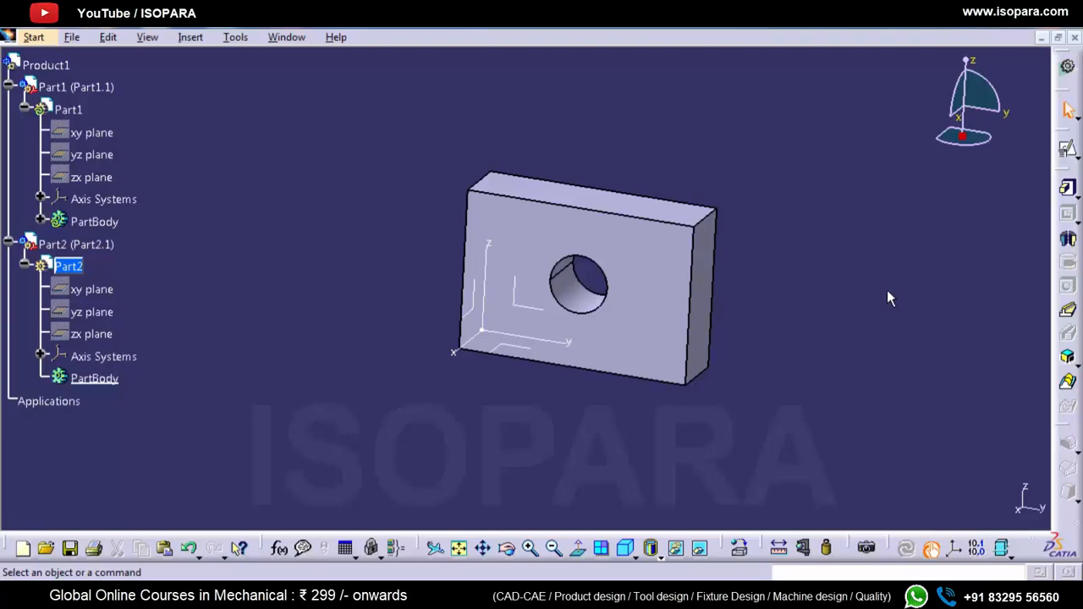
Step: Make Part1 the active part again and insert a geometrical set into it
left_click(41, 221)
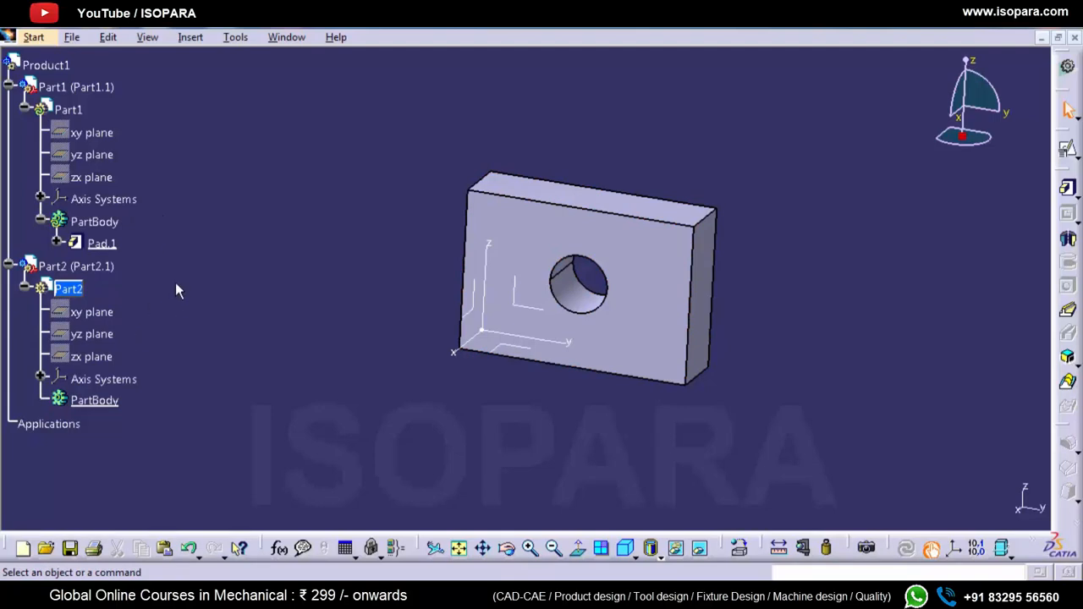
double_click(75, 112)
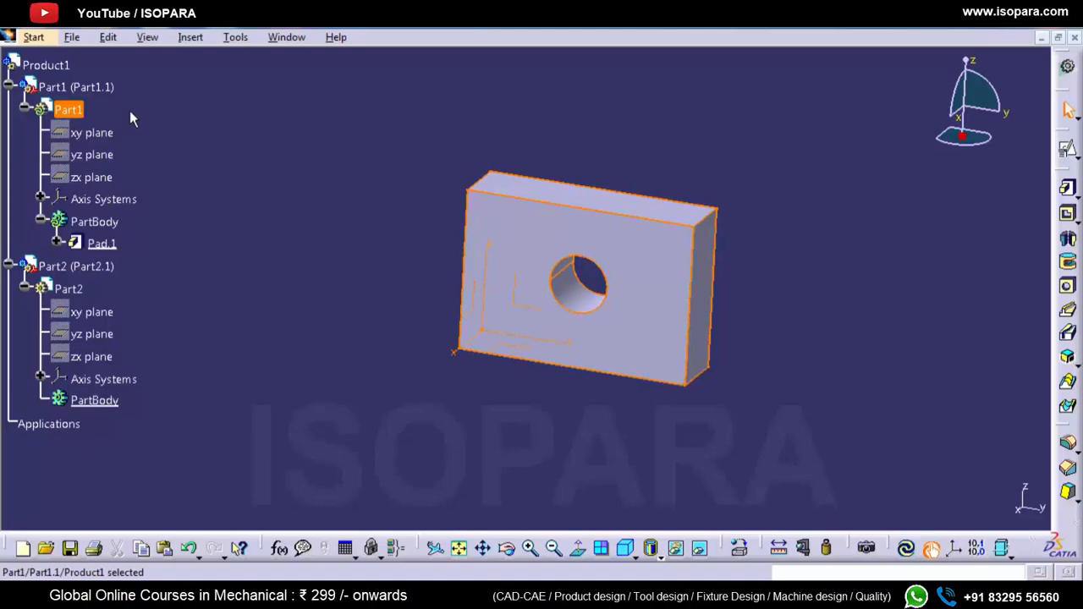
left_click(190, 36)
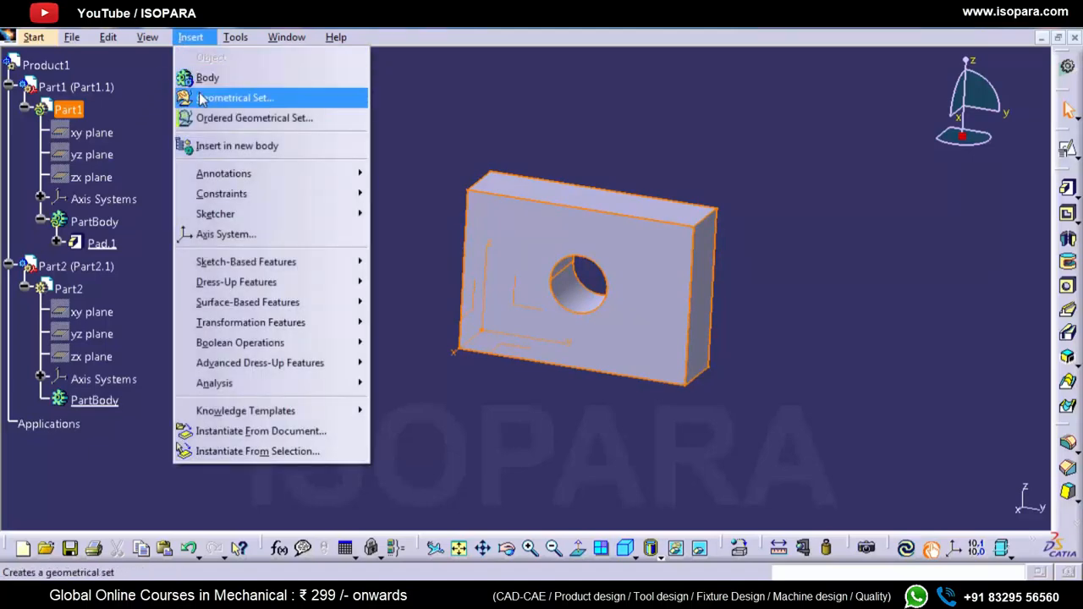
left_click(203, 97)
left_click(940, 496)
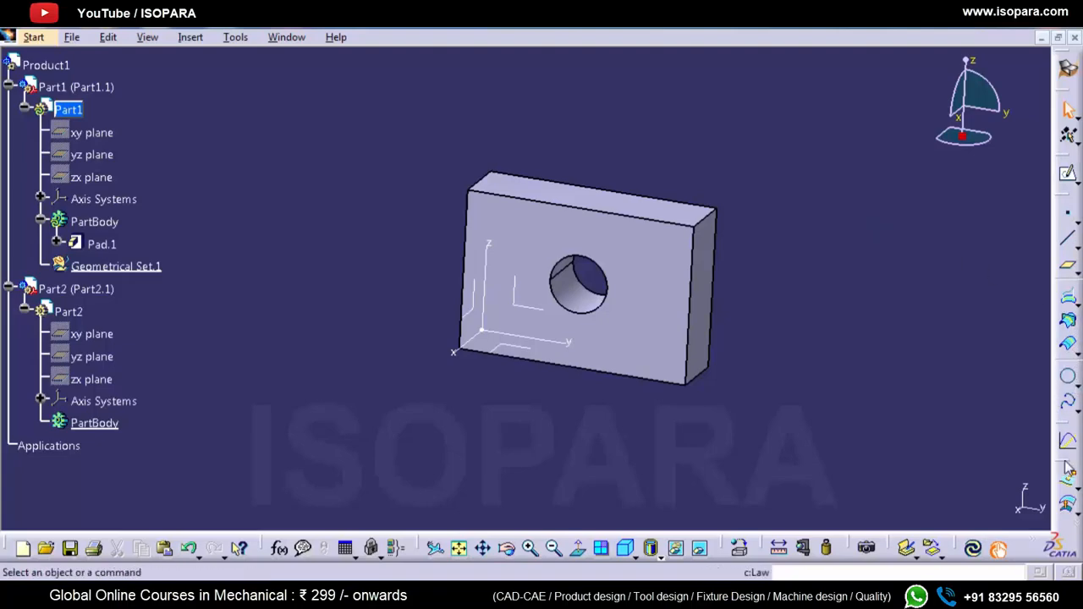
Step: Extract the front face of the pad around the hole, with propagation type No propagation
left_click_drag(1068, 461, 971, 288)
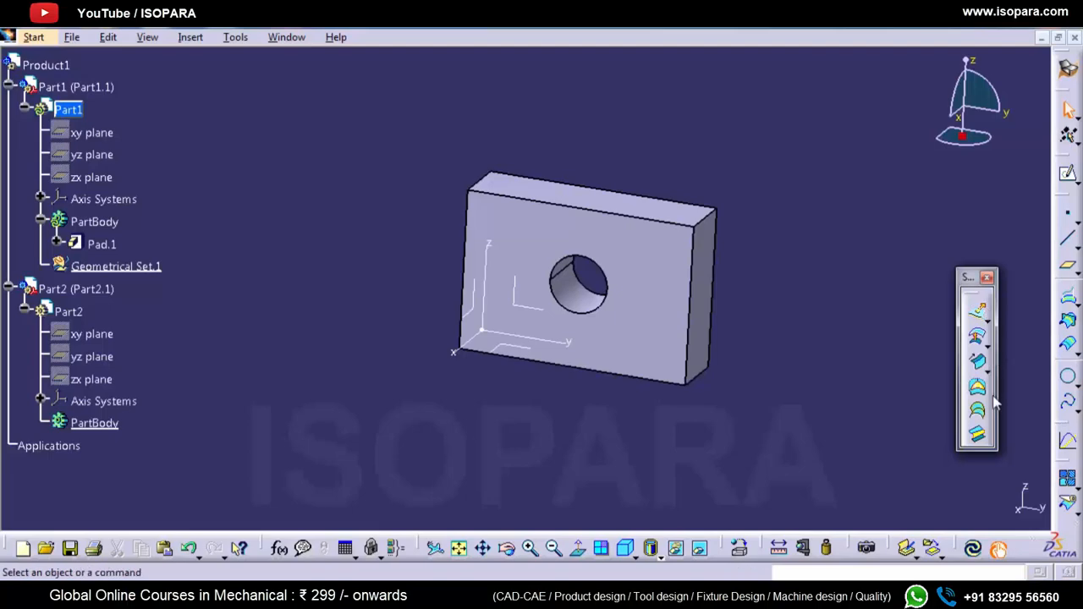
left_click_drag(1066, 464, 1033, 231)
left_click(1049, 325)
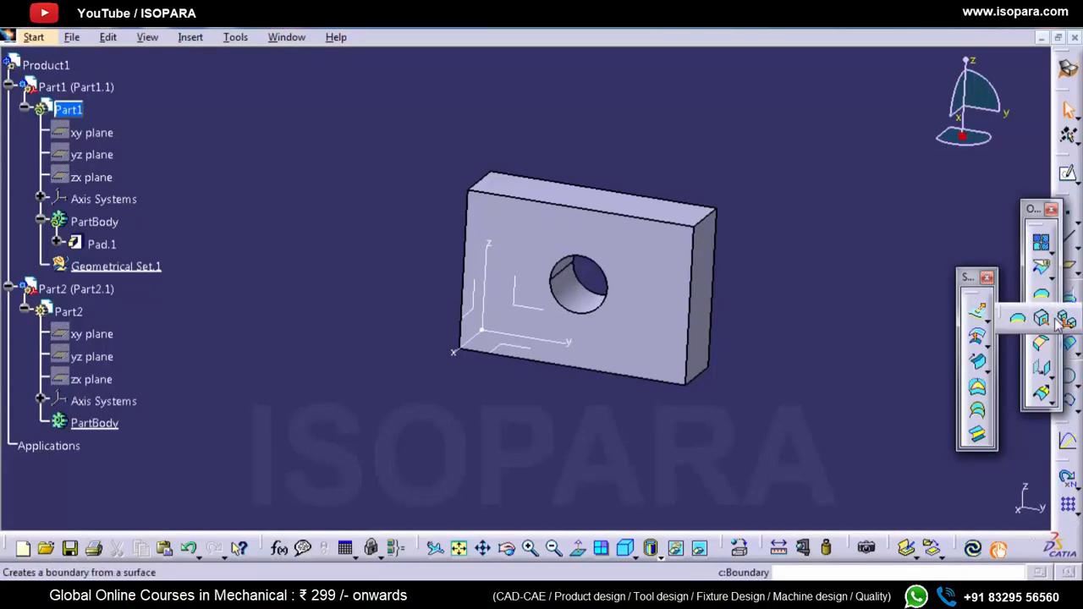
left_click(1051, 324)
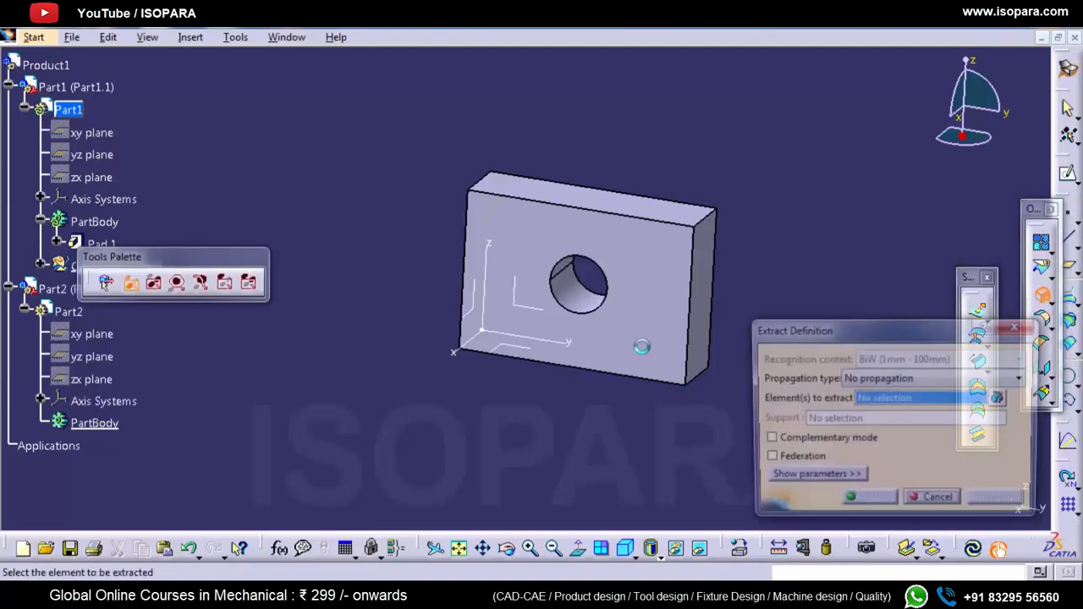
left_click(653, 336)
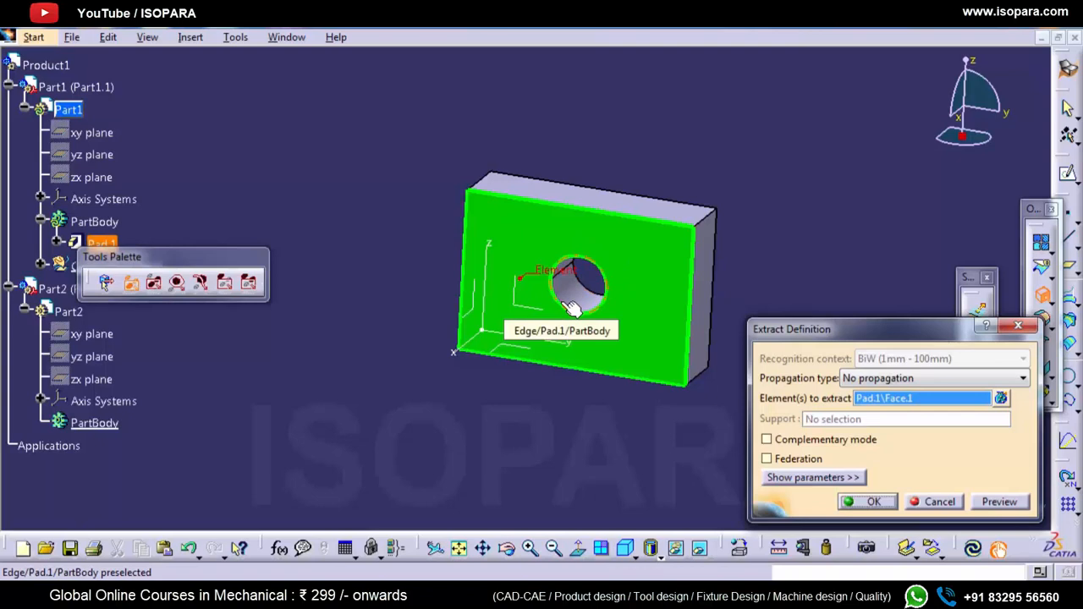
left_click(856, 502)
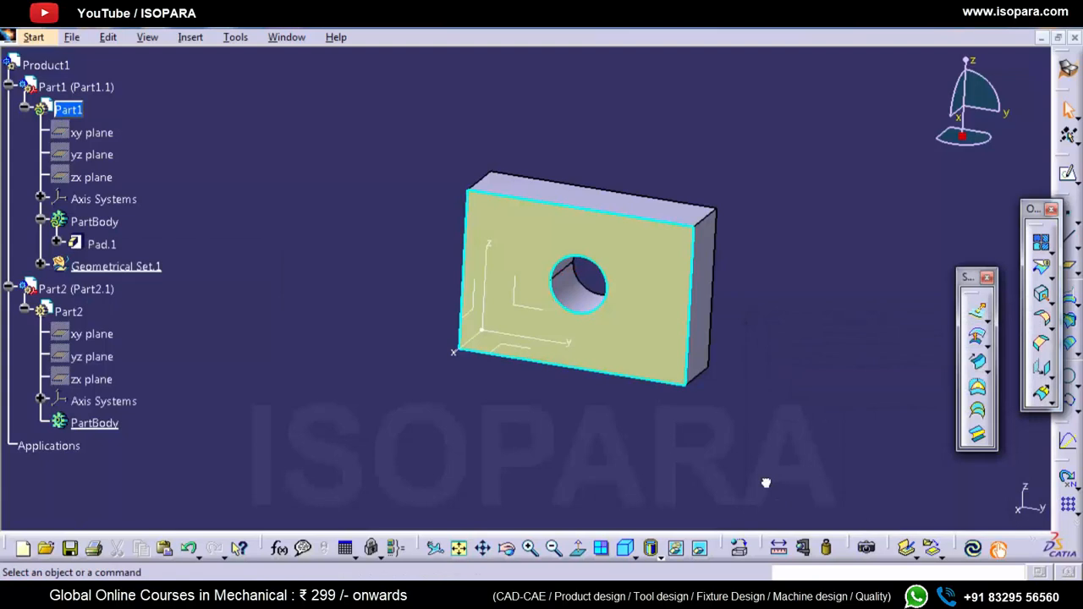
Step: Publish the extracted face Extract.1 from Part1's Geometrical Set.1
left_click(765, 483)
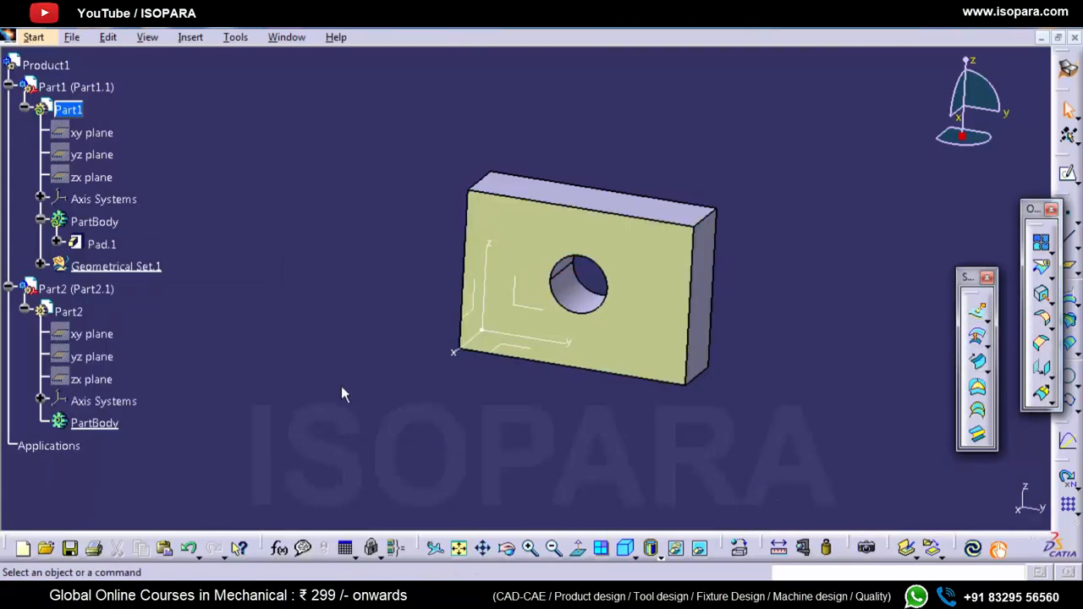
left_click(41, 266)
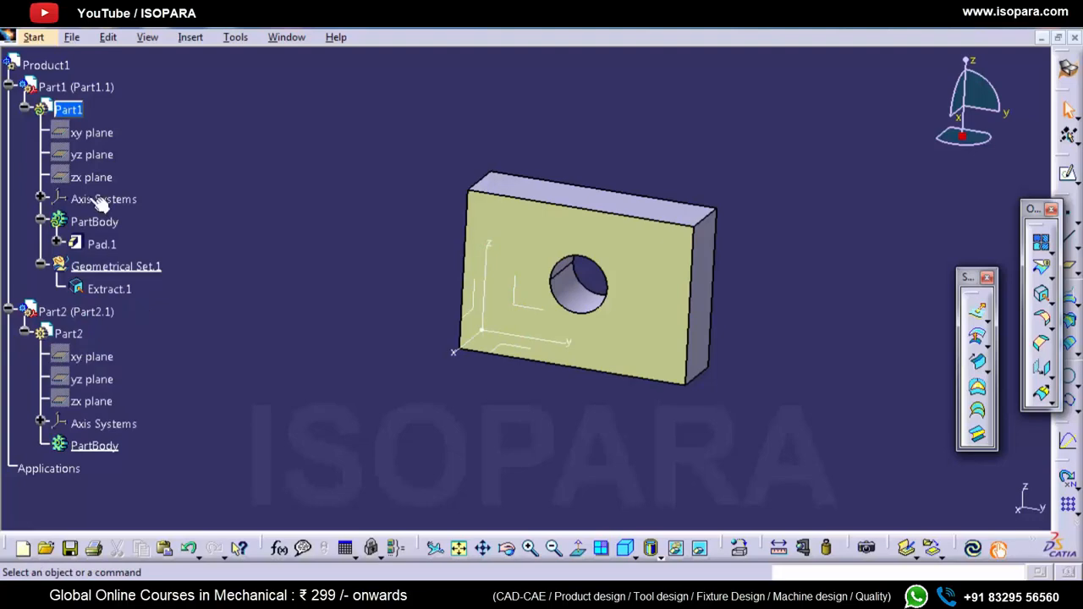
left_click(237, 38)
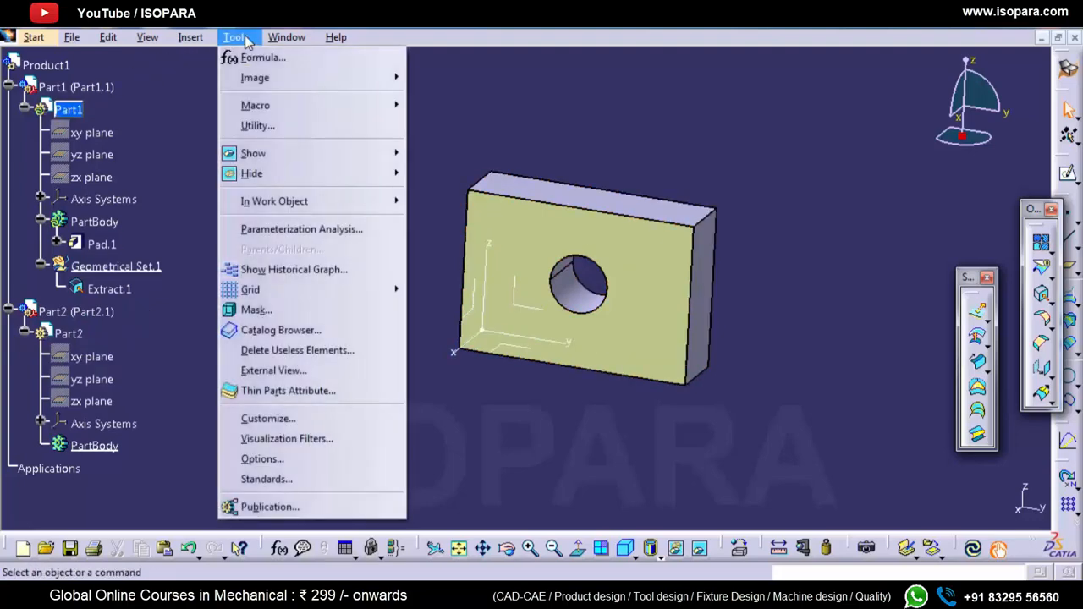
left_click(265, 508)
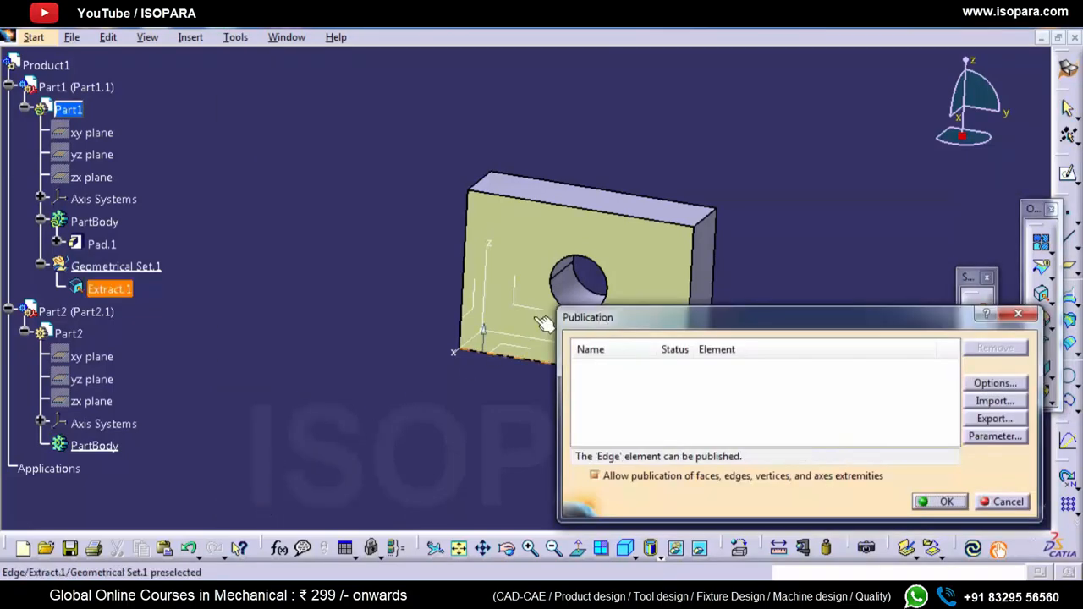
left_click(108, 289)
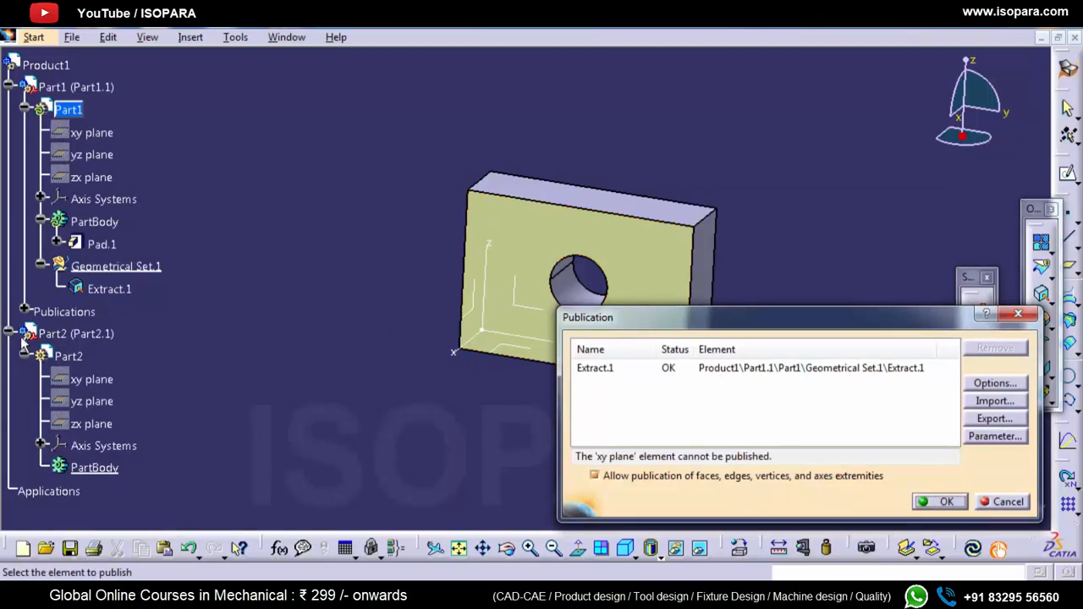
left_click(26, 312)
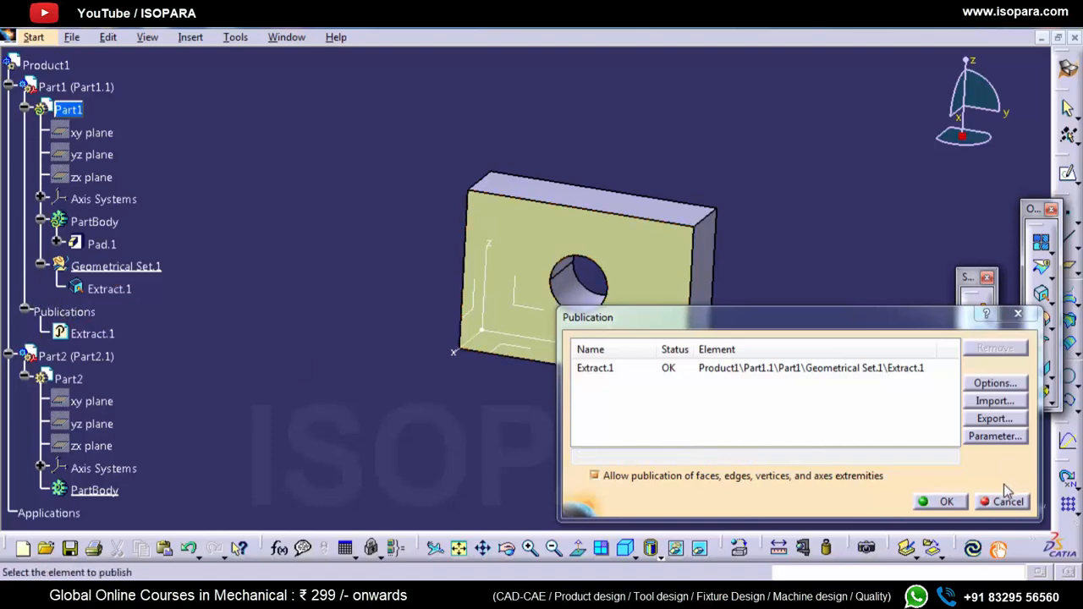
left_click(945, 503)
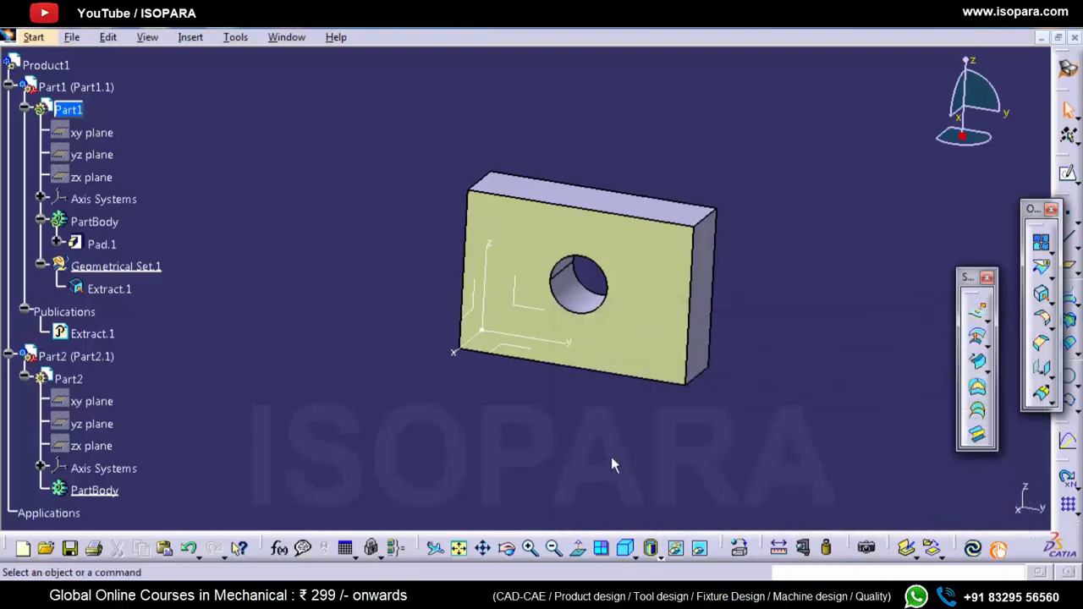
Step: Copy the published Extract.1 and paste it into Part2 with the As Result With Link option
right_click(106, 335)
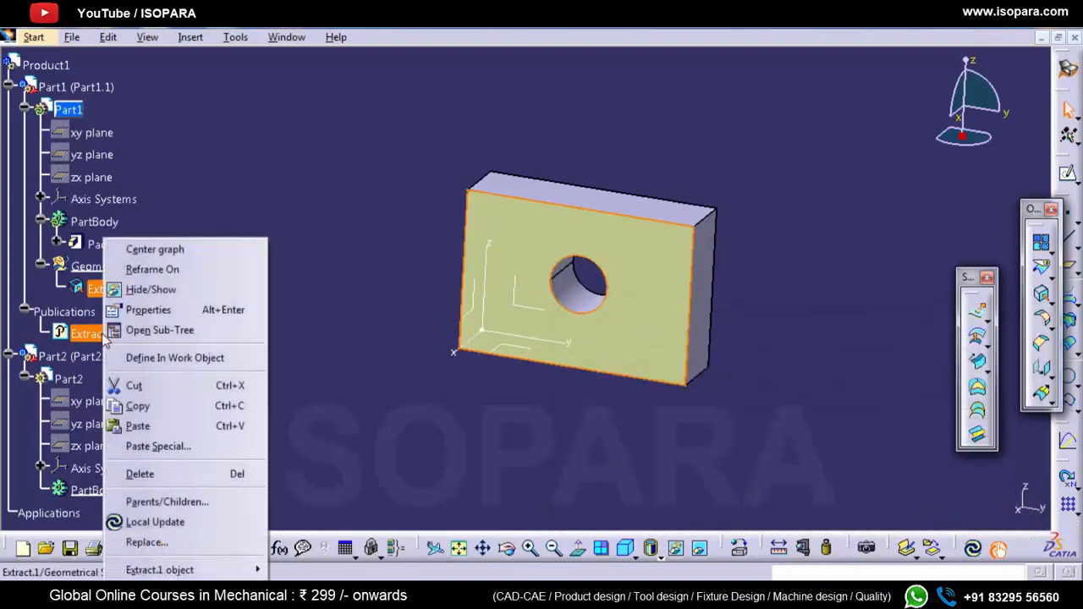
left_click(135, 407)
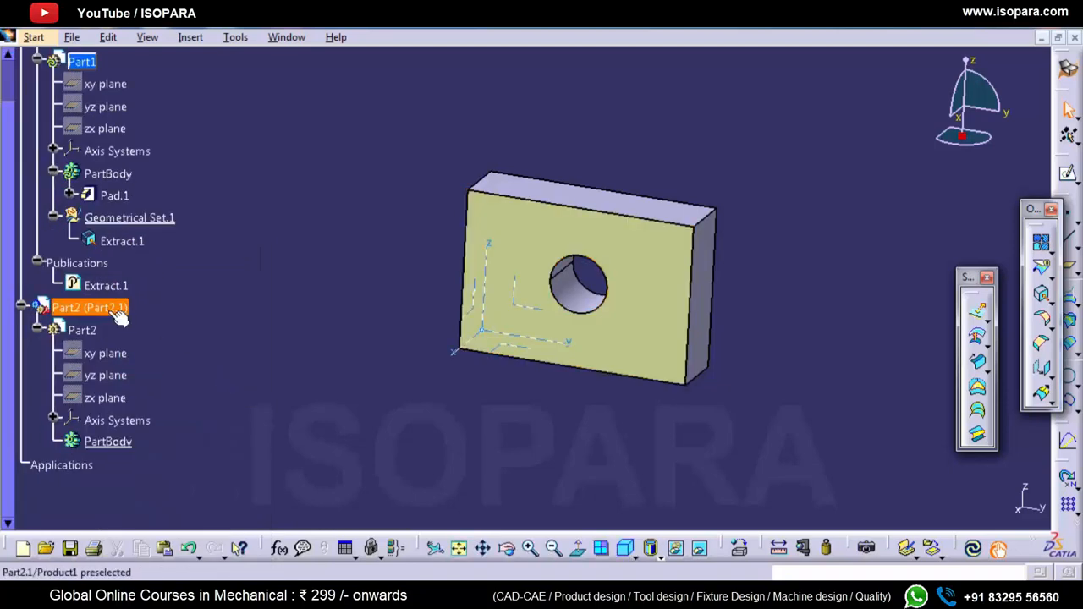
left_click(84, 331)
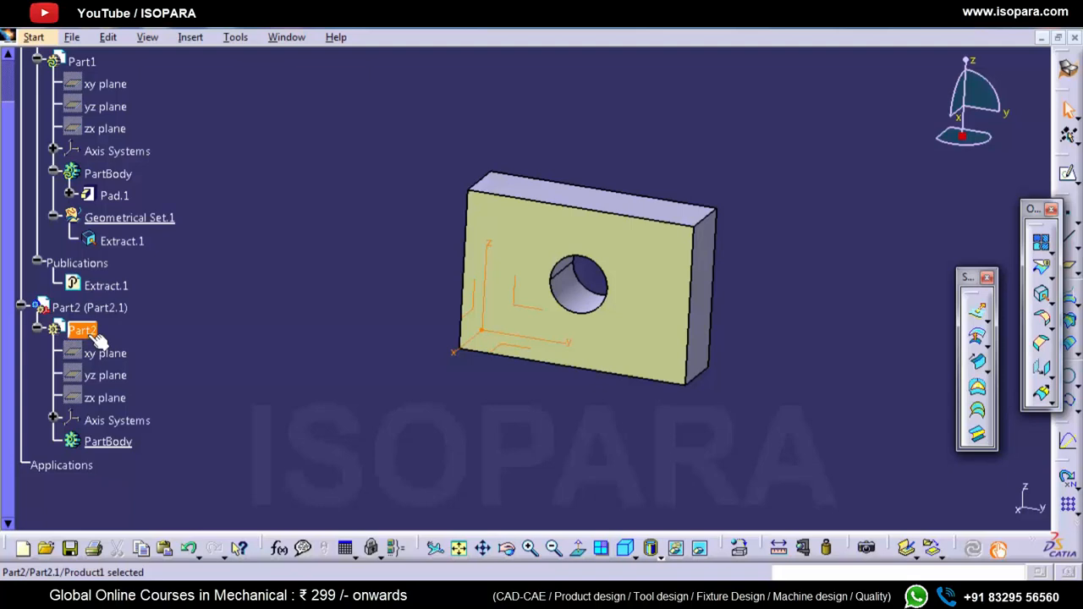
right_click(97, 338)
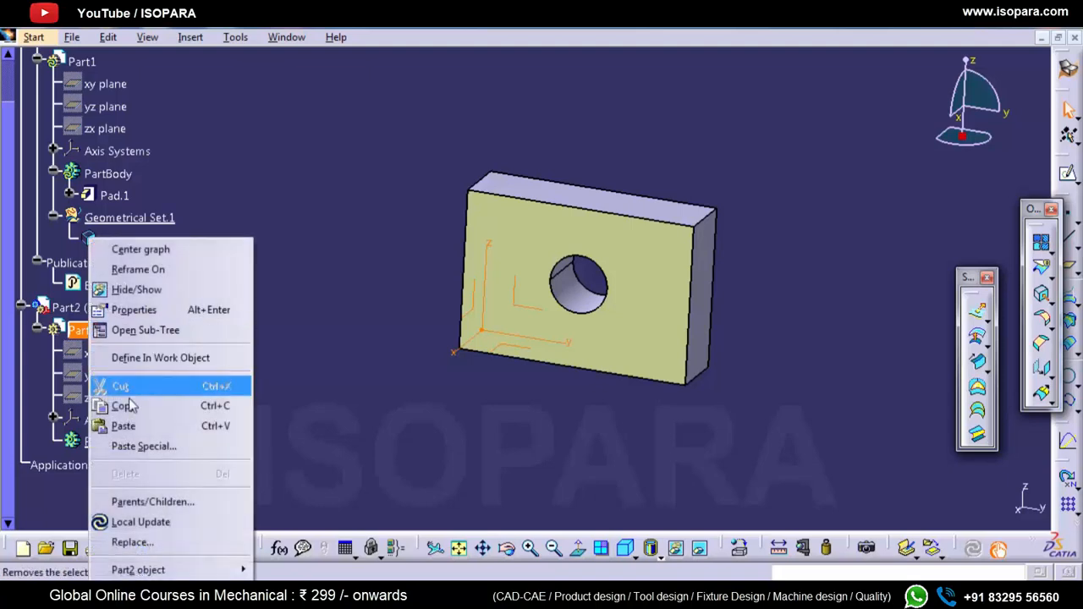
left_click(142, 446)
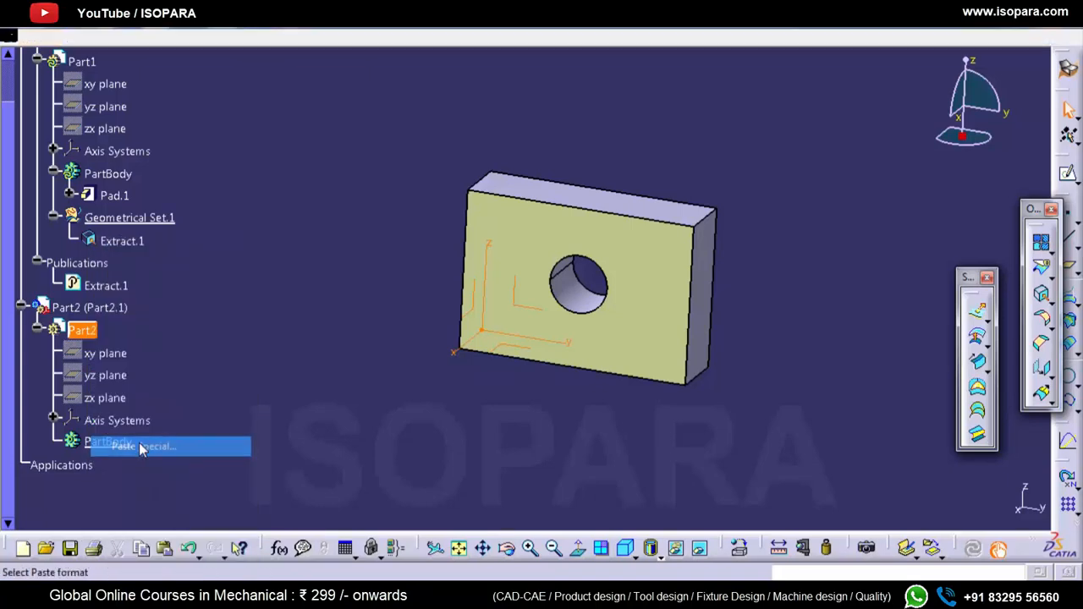
left_click(918, 421)
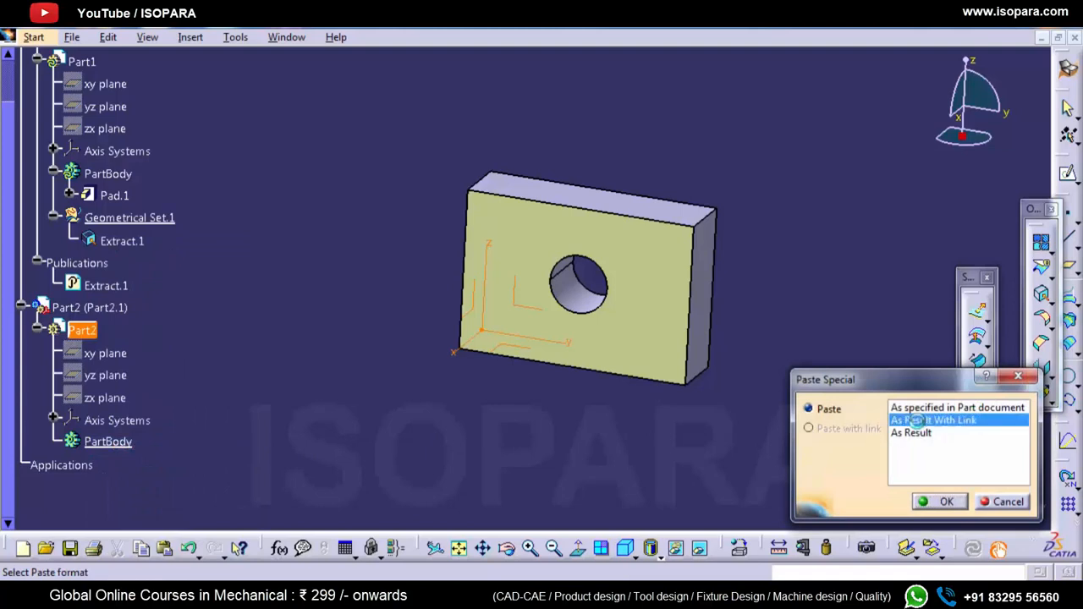
left_click(939, 503)
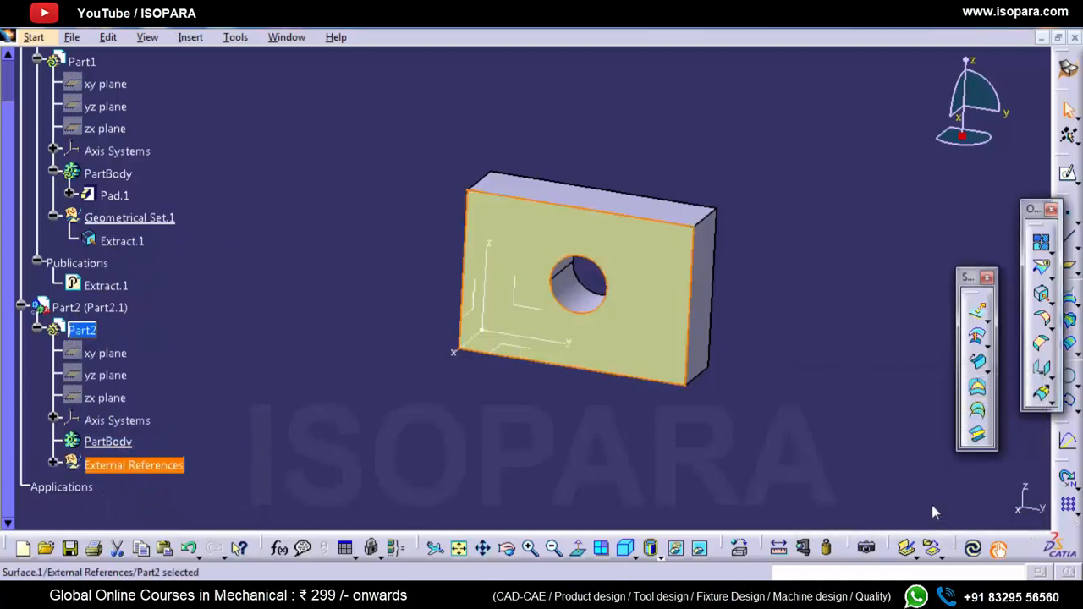
left_click(461, 430)
Step: Expand Part2's External References and examine how the linked surface relates to the publication in Part1
scroll(204, 463, "down", 1)
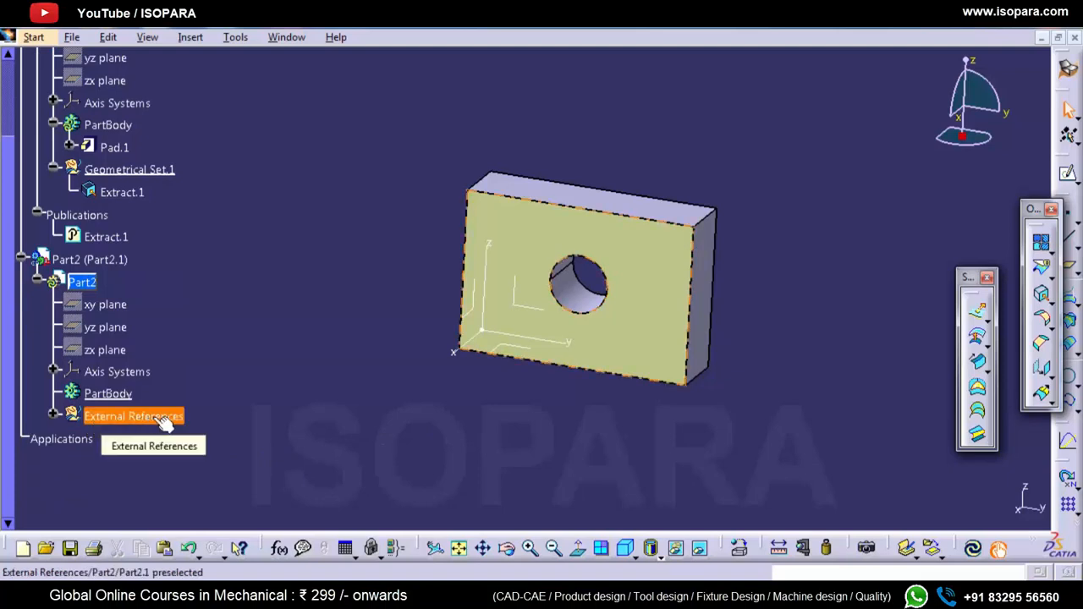
left_click(53, 415)
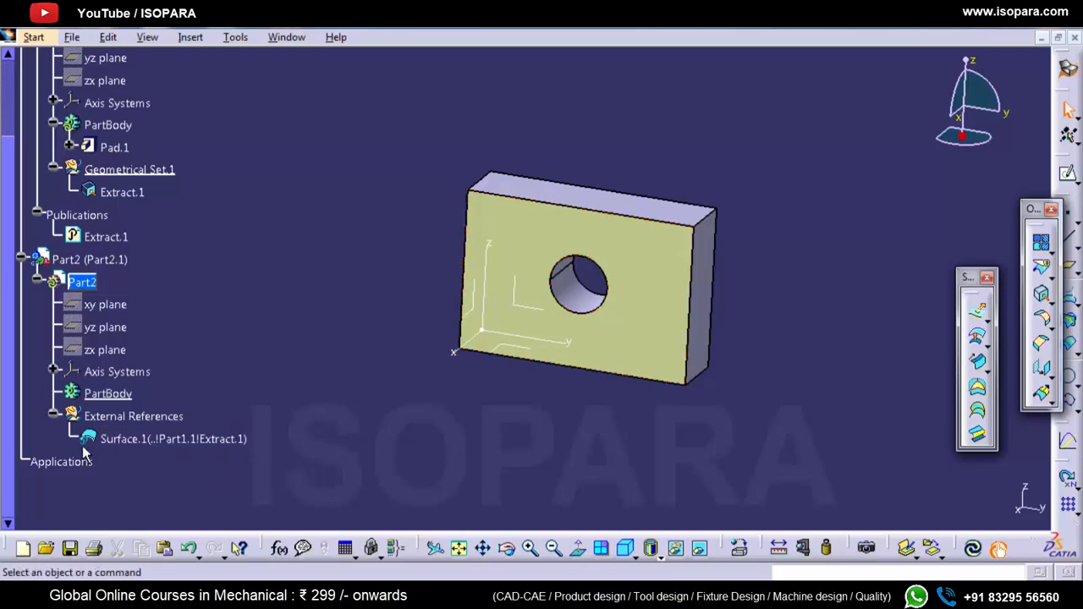
scroll(82, 447, "up", 4, "ctrl")
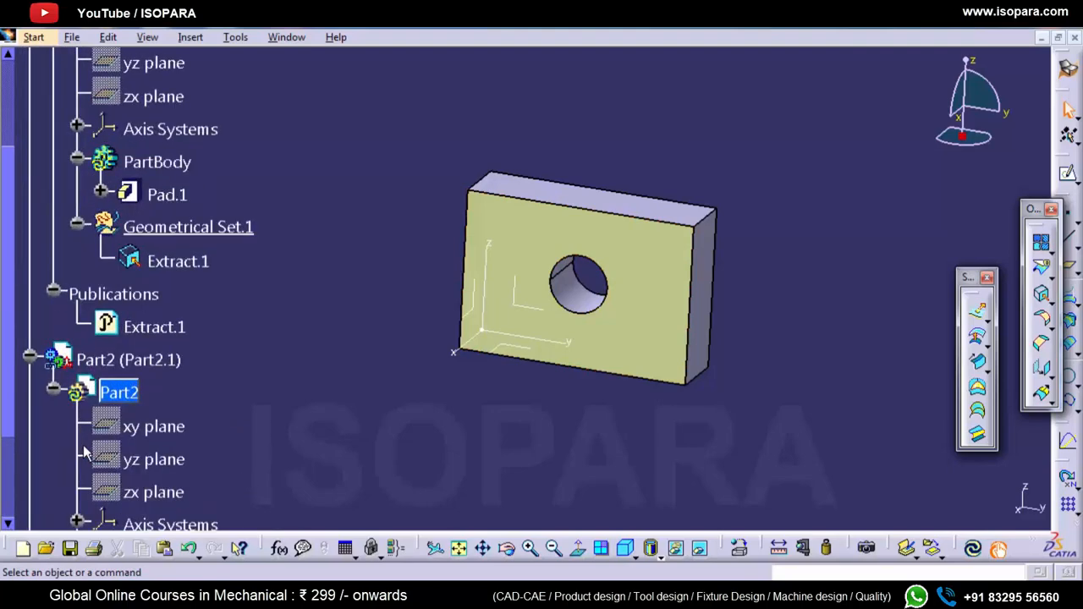
scroll(83, 447, "down", 3)
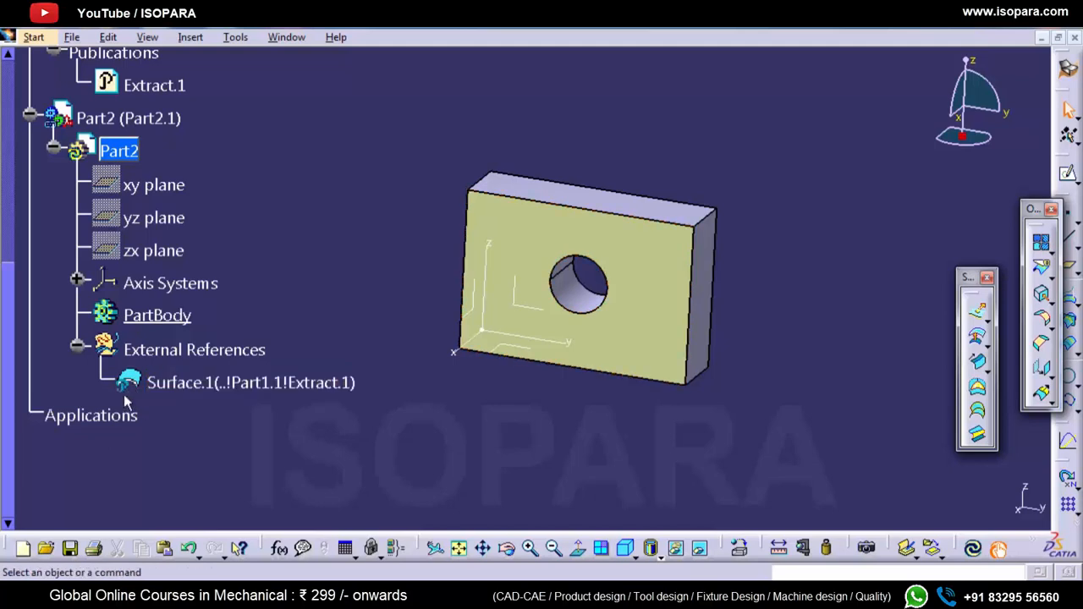
scroll(123, 394, "down", 5, "ctrl")
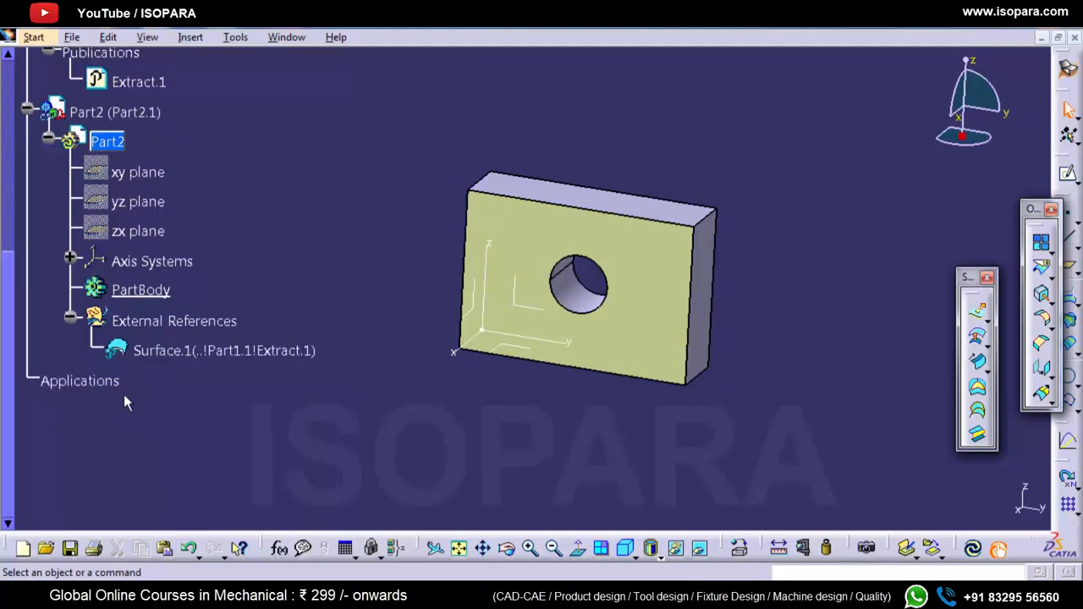
scroll(124, 403, "up", 2, "ctrl")
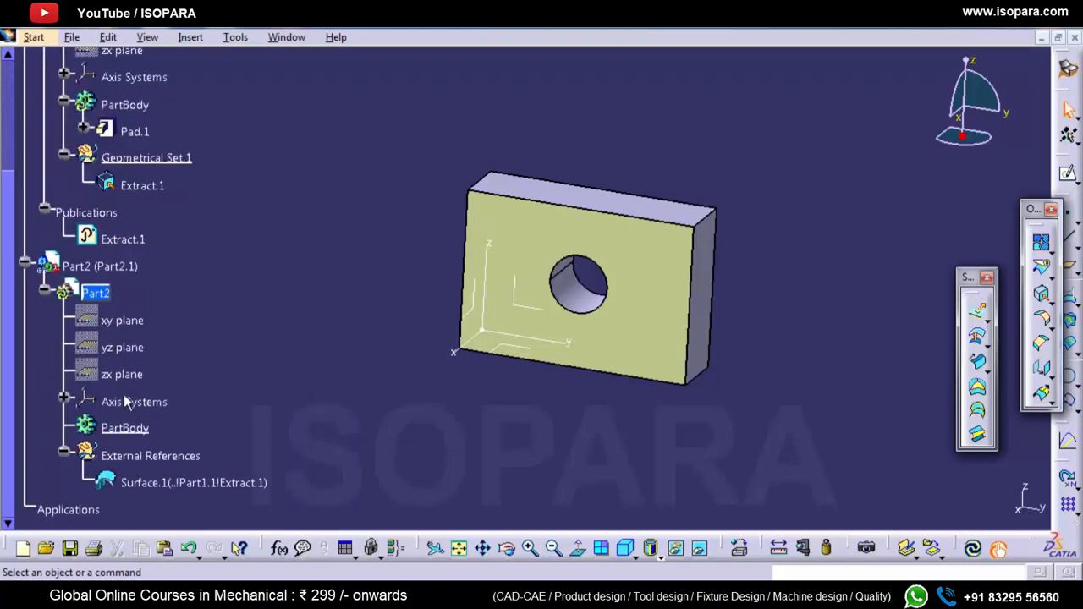
scroll(123, 403, "up", 4)
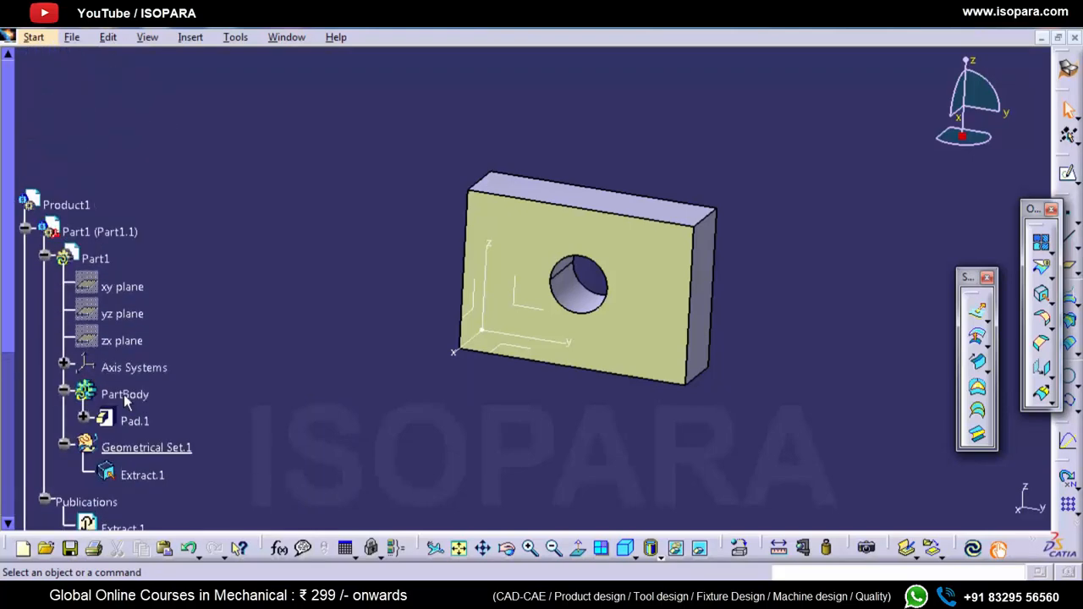
scroll(29, 274, "down", 3)
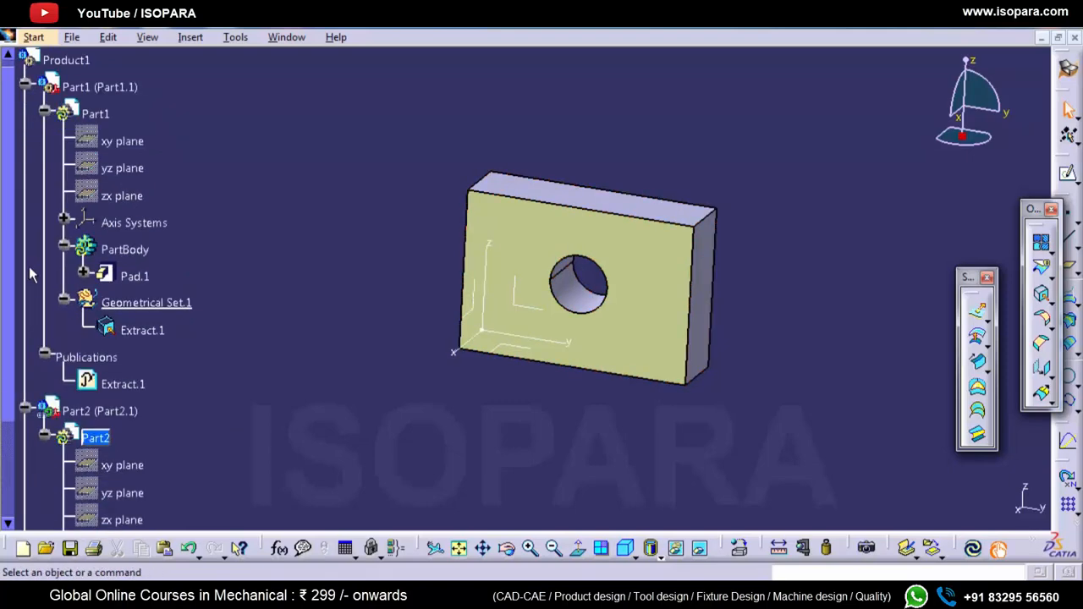
scroll(30, 273, "down", 3)
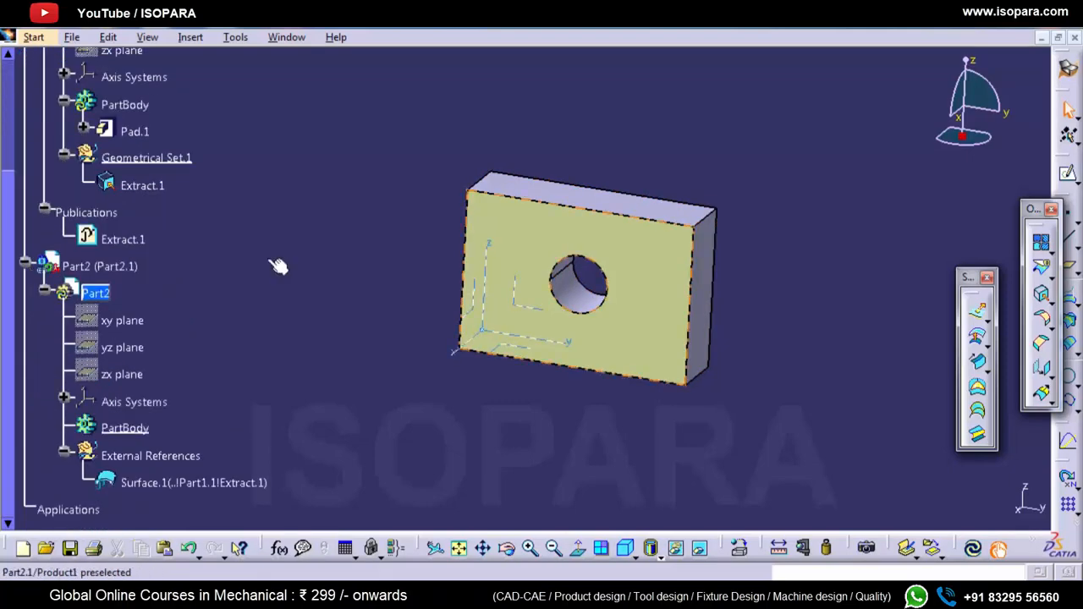
double_click(503, 257)
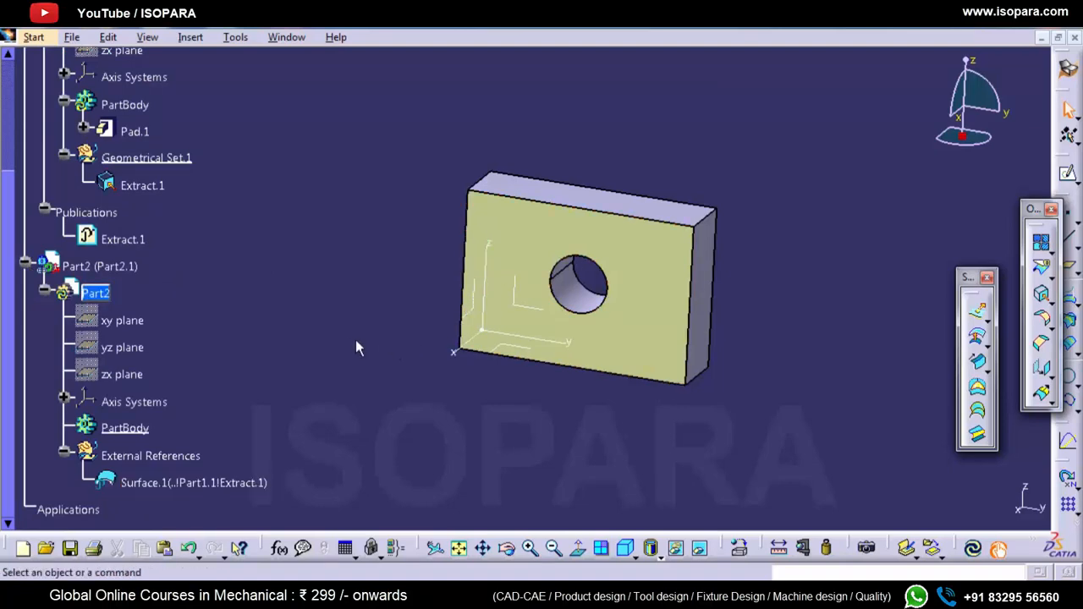
Step: Make Part1 the active part and hide its Geometrical Set.1
scroll(334, 335, "up", 2)
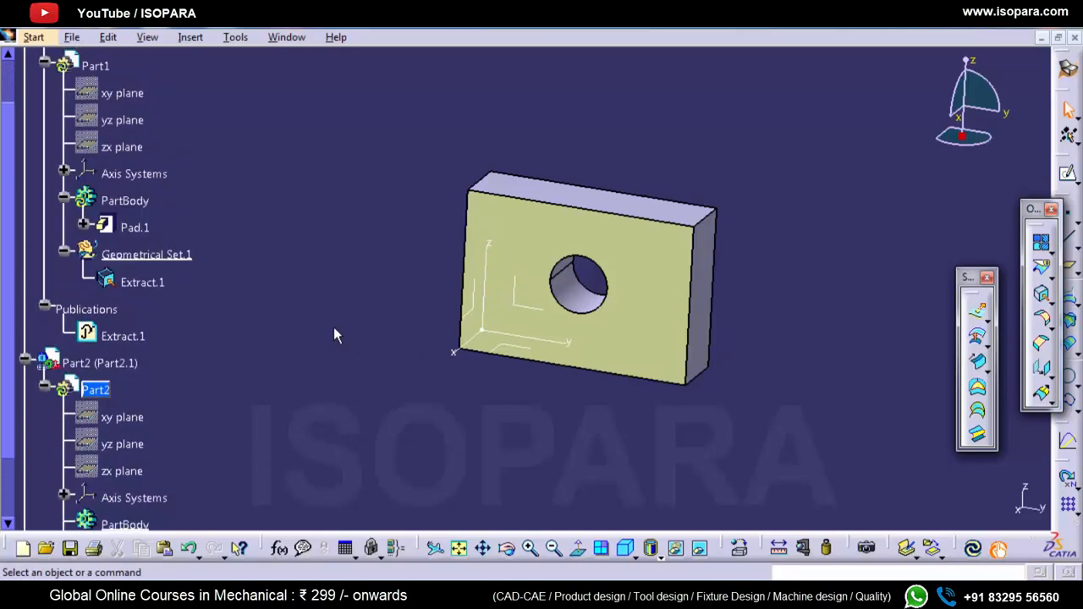
scroll(329, 335, "up", 2)
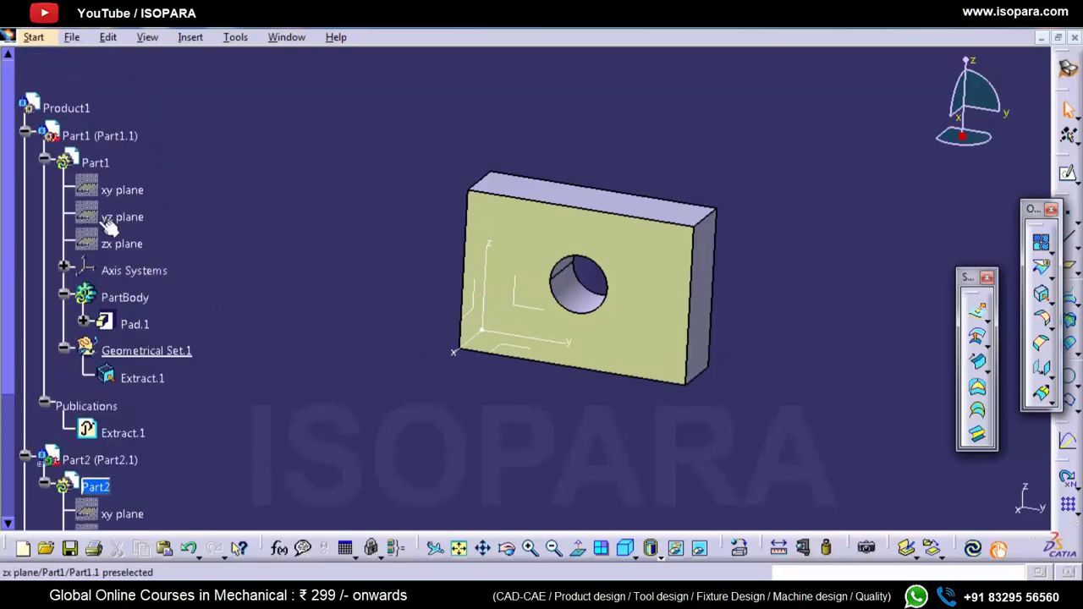
double_click(96, 163)
left_click(140, 378)
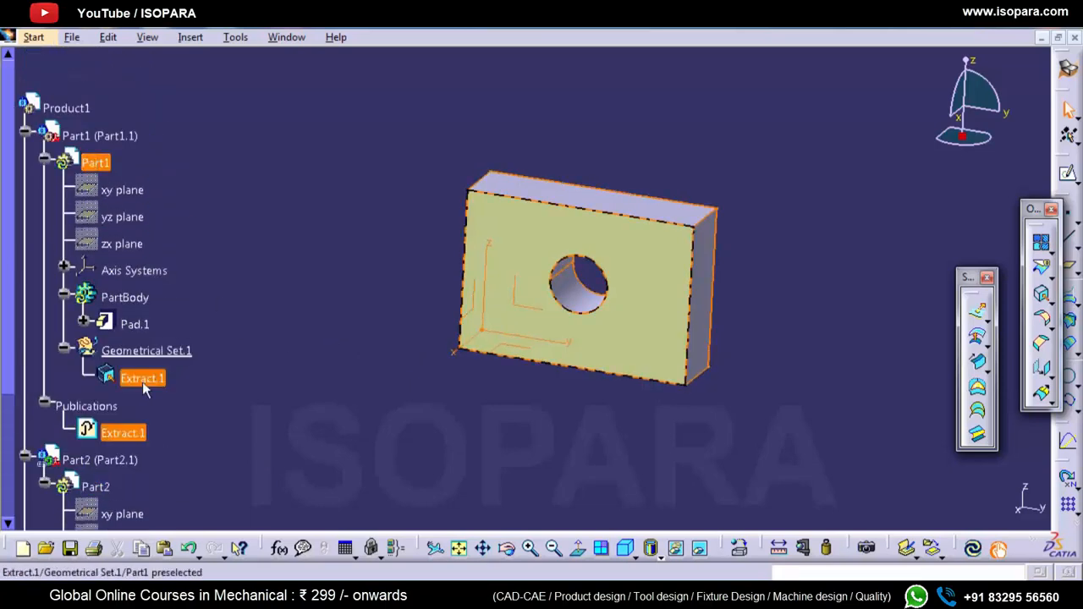
right_click(142, 378)
left_click(183, 388)
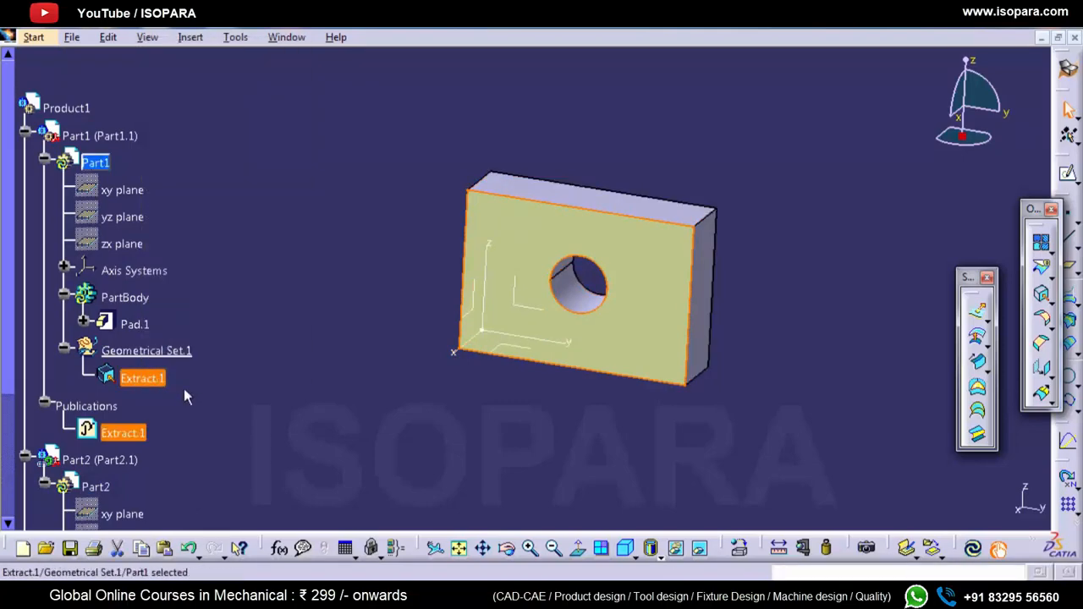
right_click(122, 351)
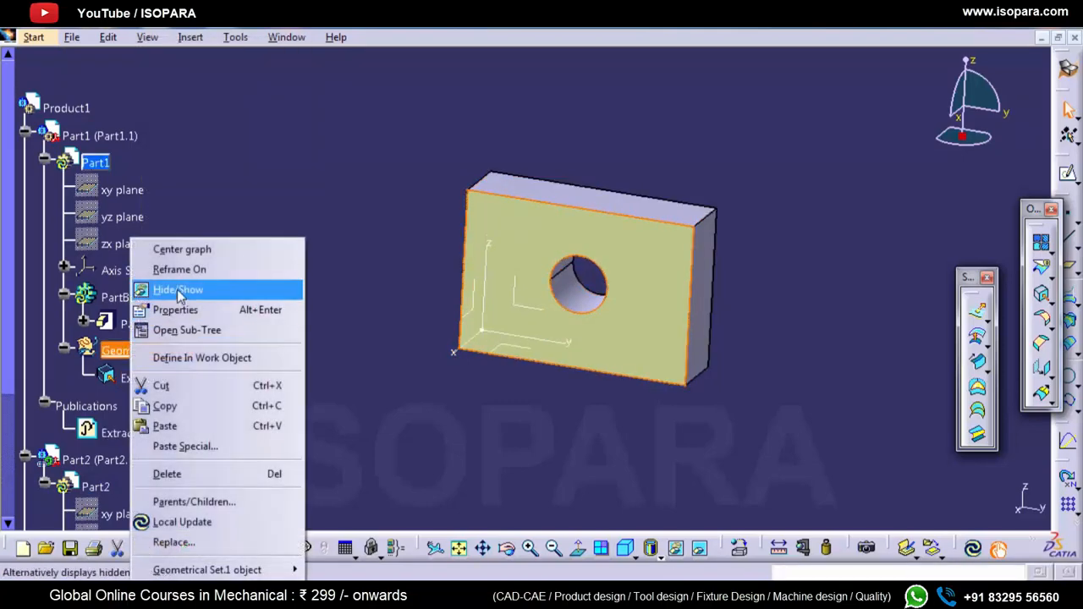
left_click(178, 290)
Step: Make Part2 the active part again
scroll(177, 289, "down", 3)
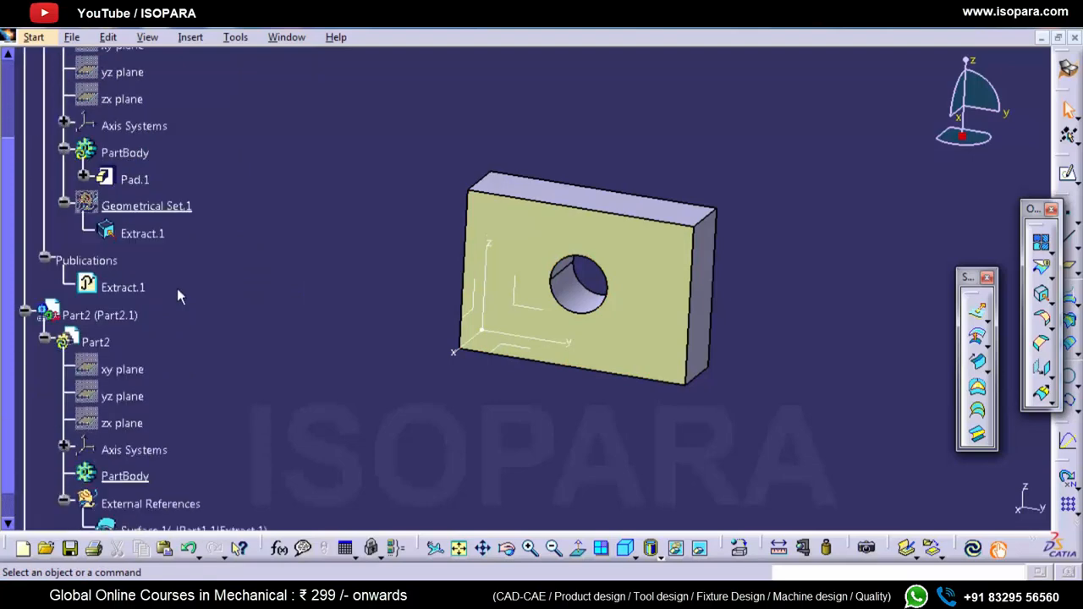
left_click(95, 341)
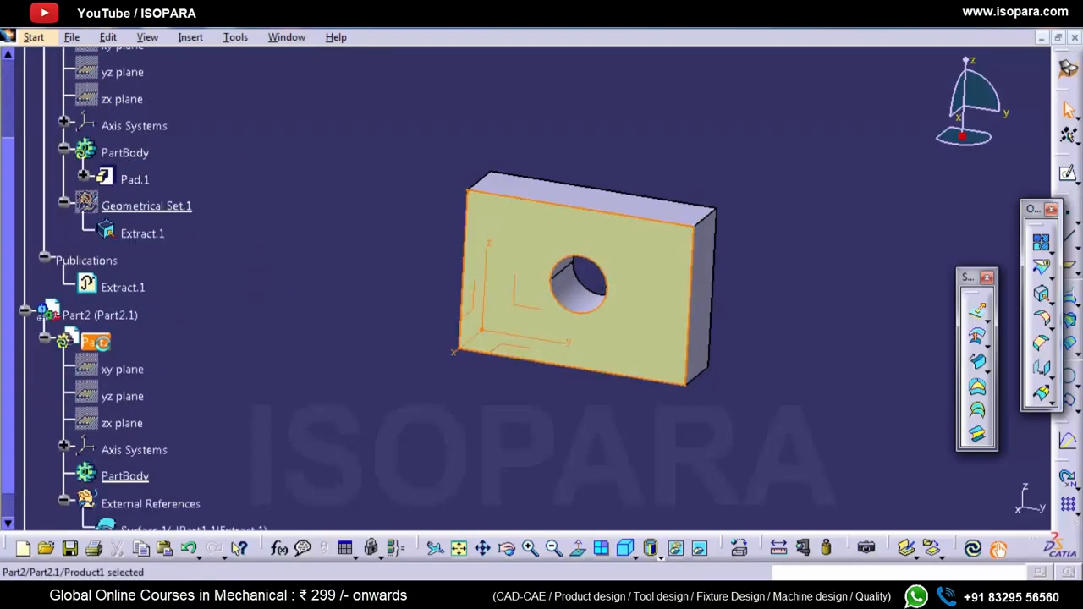
scroll(161, 358, "down", 3)
Step: Hide the linked surface under Part2's External References and show it again
right_click(171, 387)
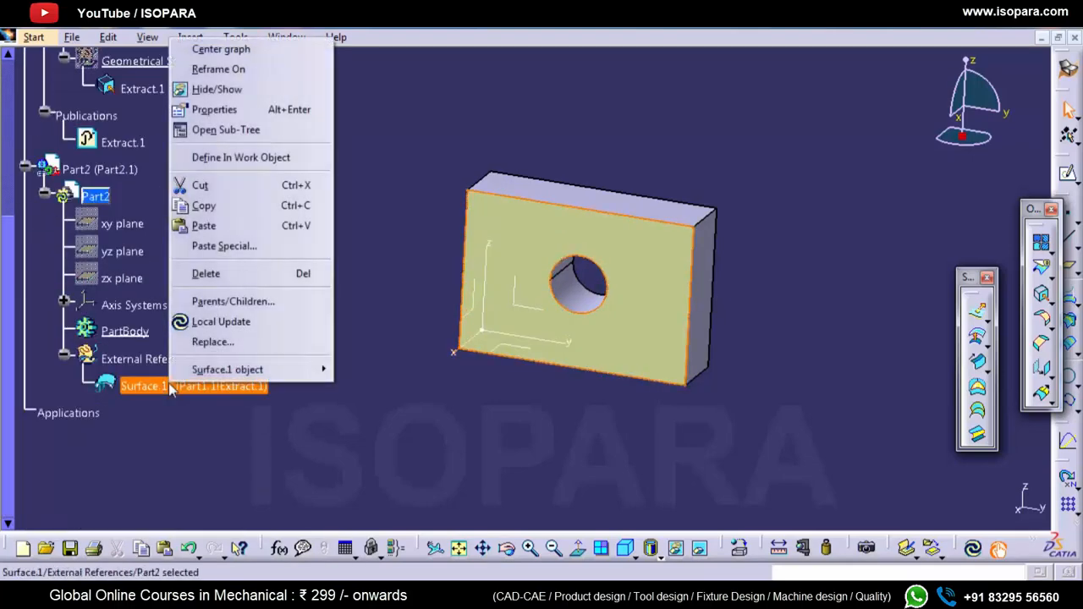
left_click(220, 91)
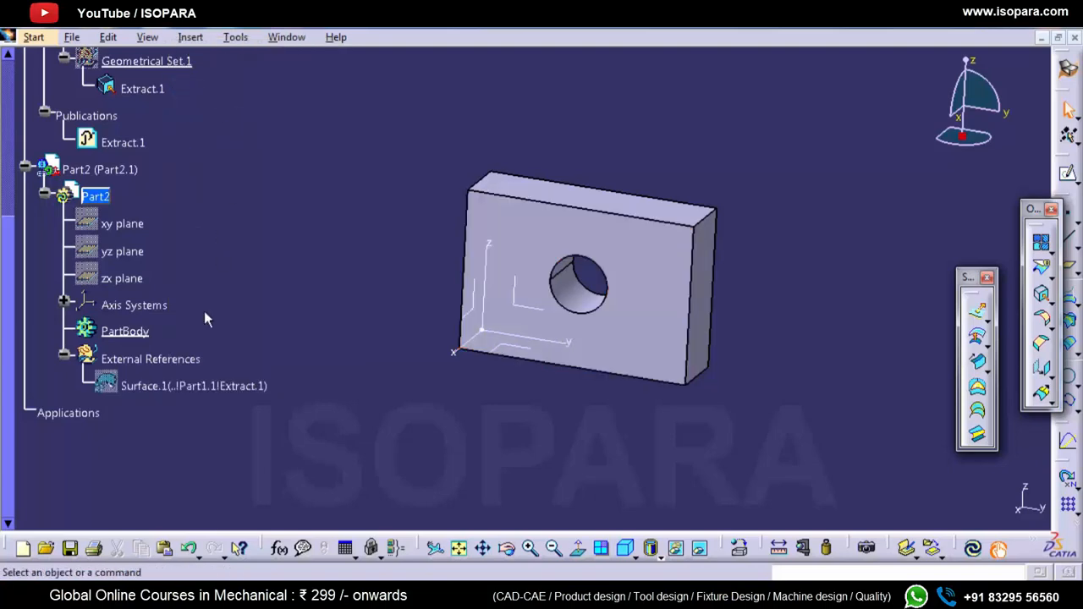
right_click(182, 391)
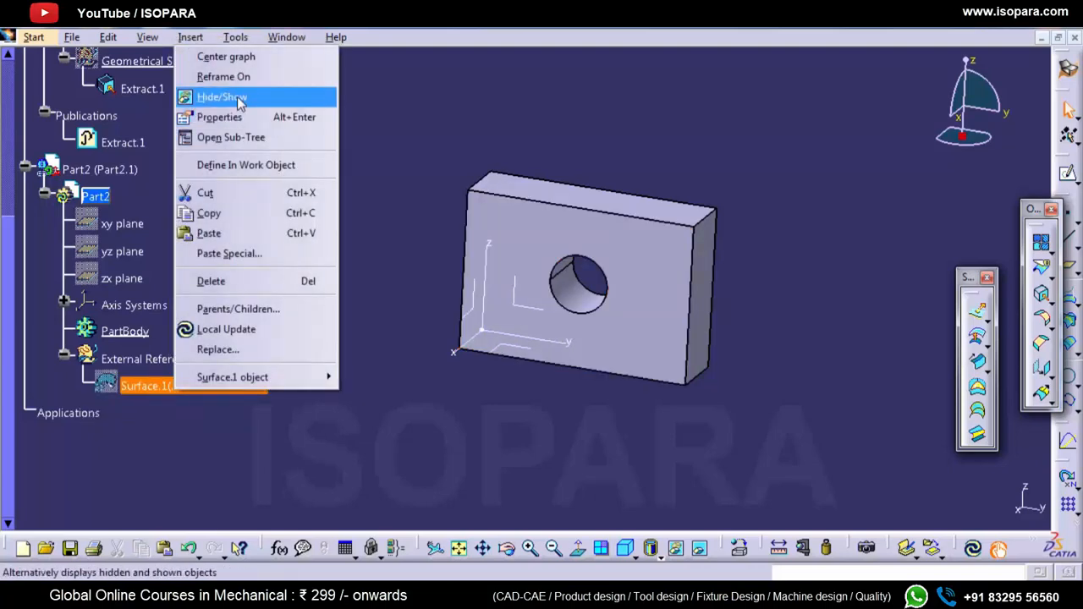
left_click(239, 99)
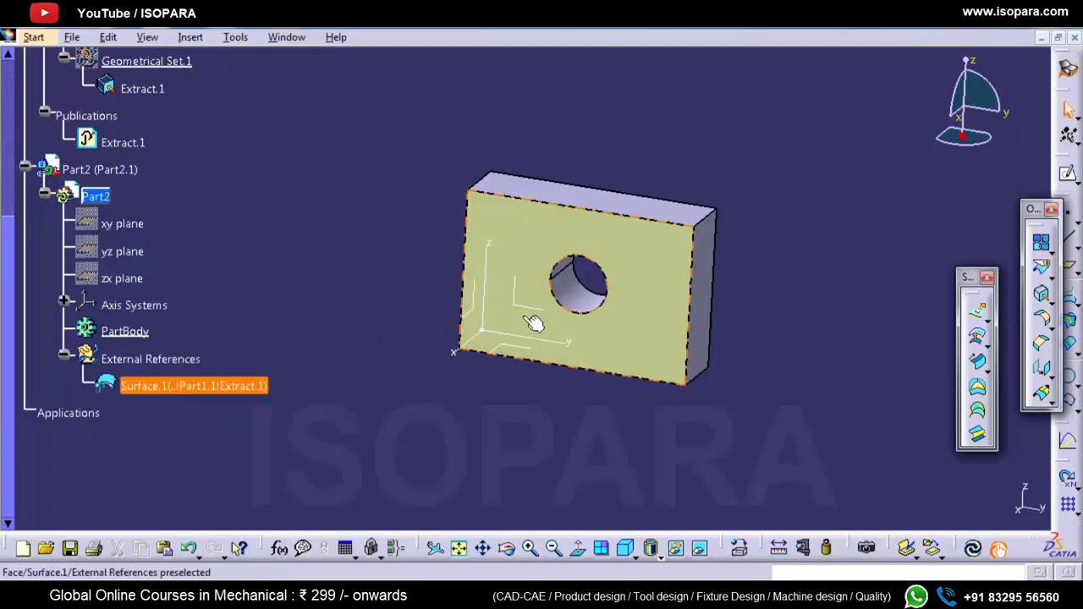
Step: Collapse Part1's branch in the specification tree and hide Part1
scroll(330, 396, "up", 2)
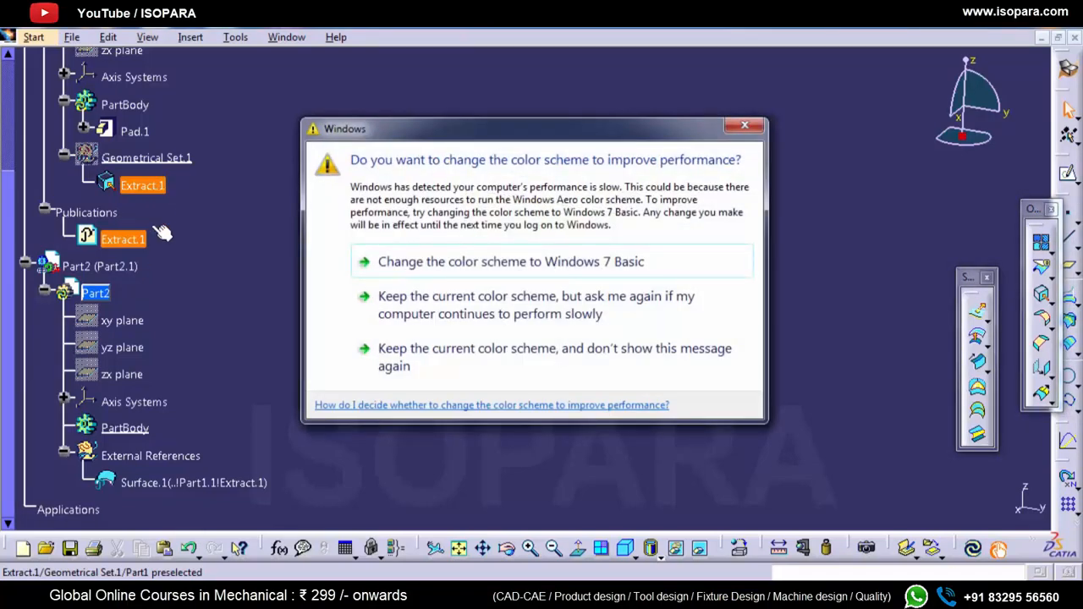
left_click(542, 370)
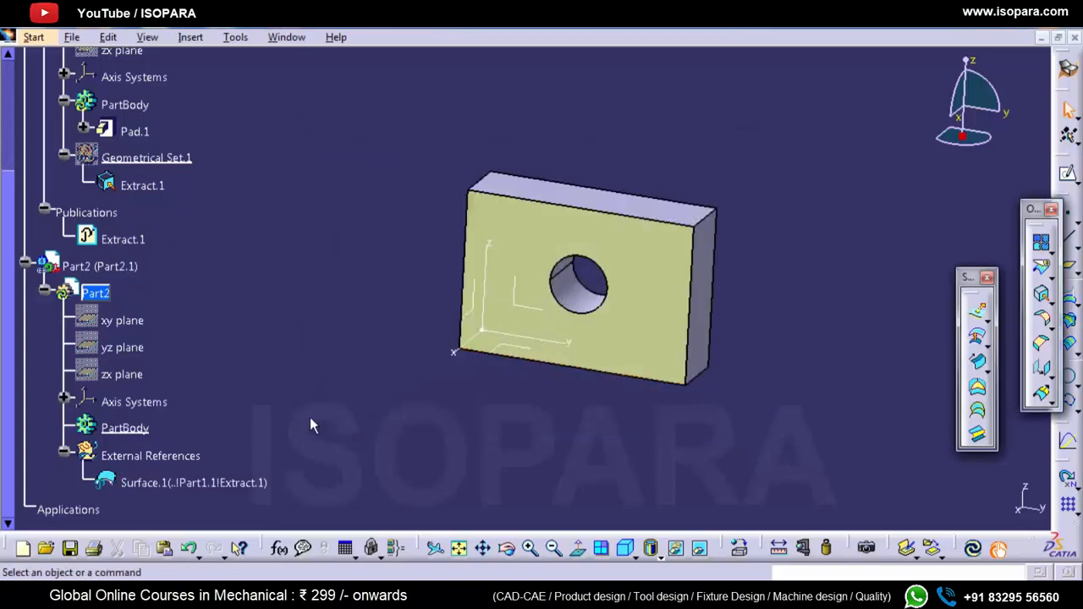
scroll(97, 259, "up", 2)
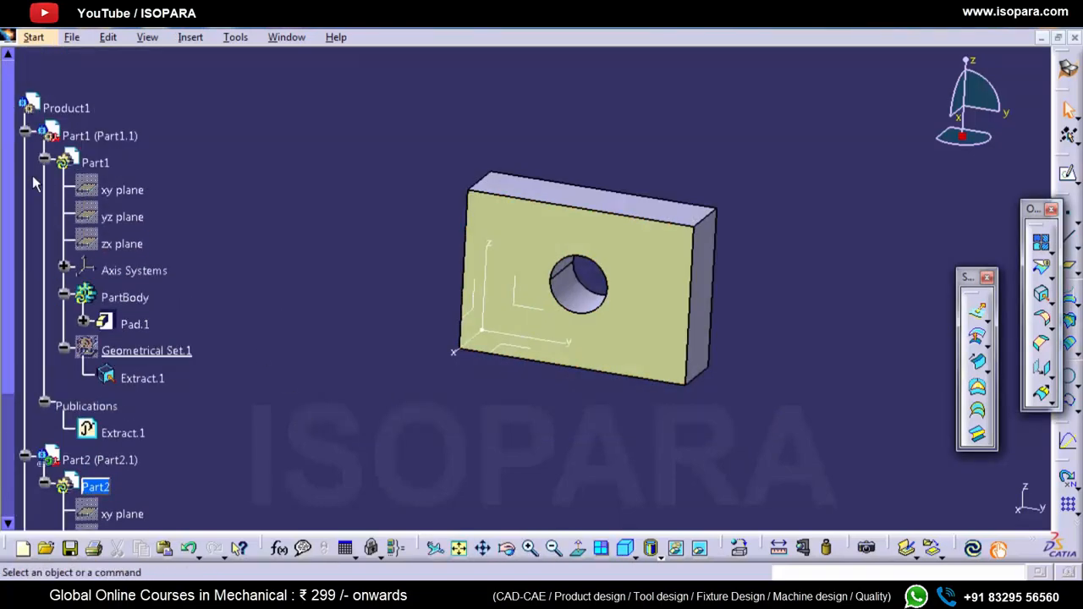
left_click(44, 161)
right_click(93, 161)
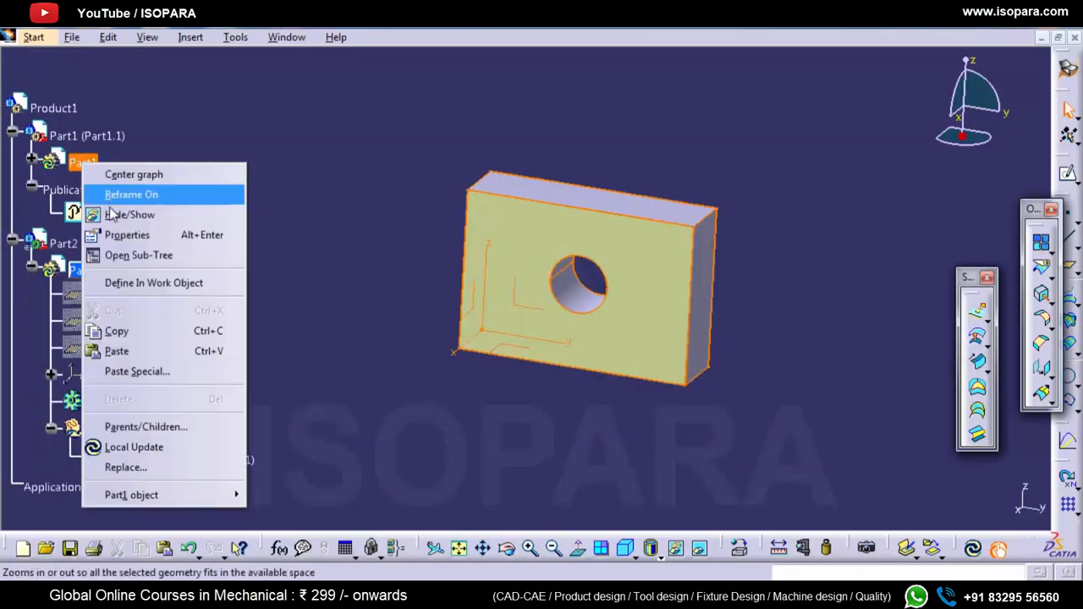
left_click(135, 213)
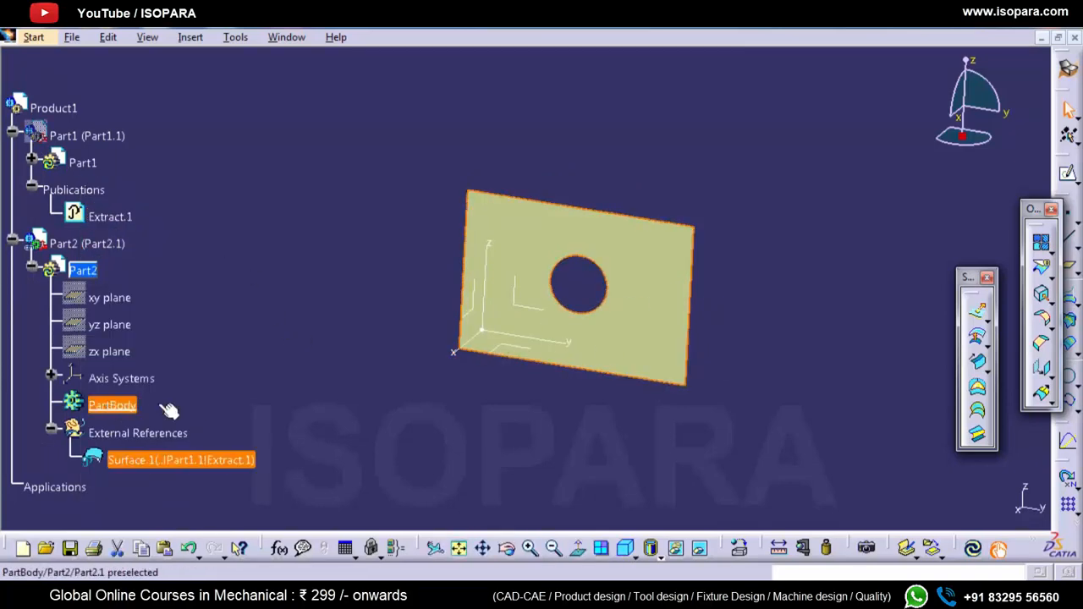
Step: Sketch on the linked surface in Part2, project its circular hole edge into the sketch, and exit the sketch
left_click(1068, 173)
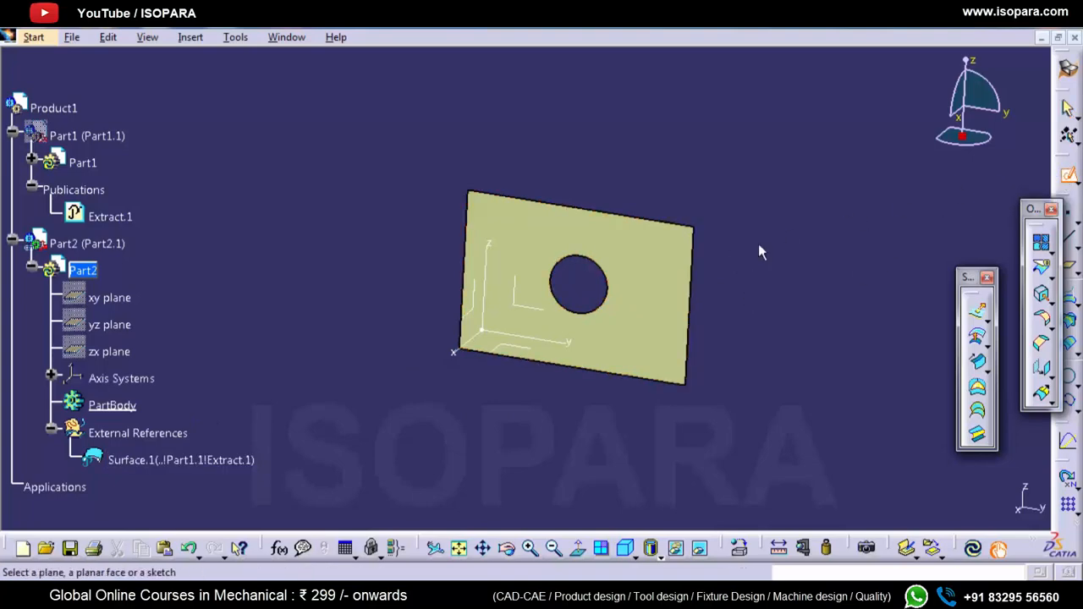
left_click(687, 308)
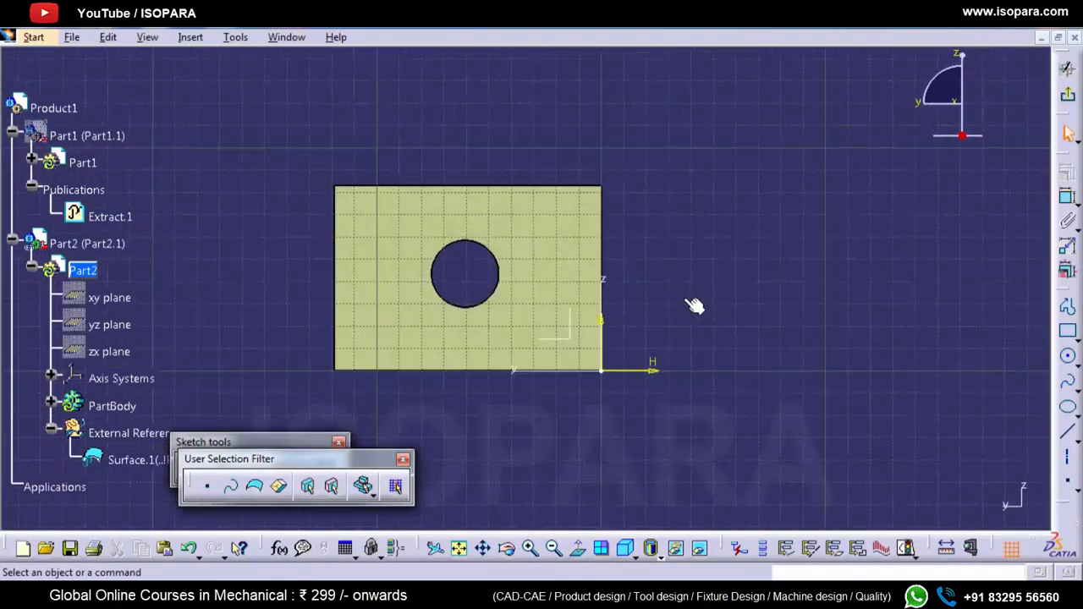
left_click(486, 243)
left_click(1066, 480)
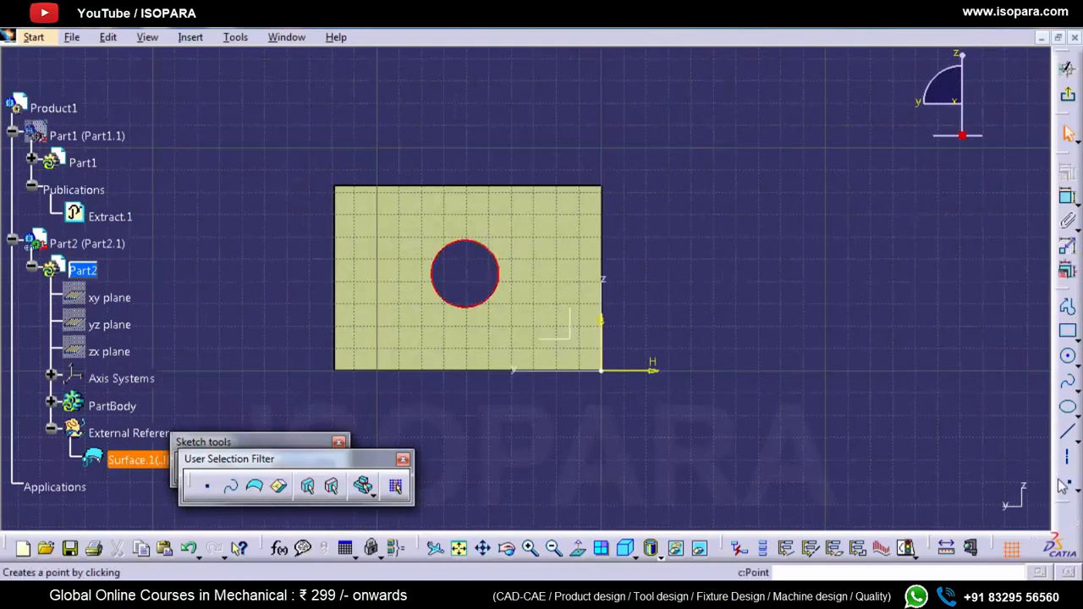
left_click(1067, 304)
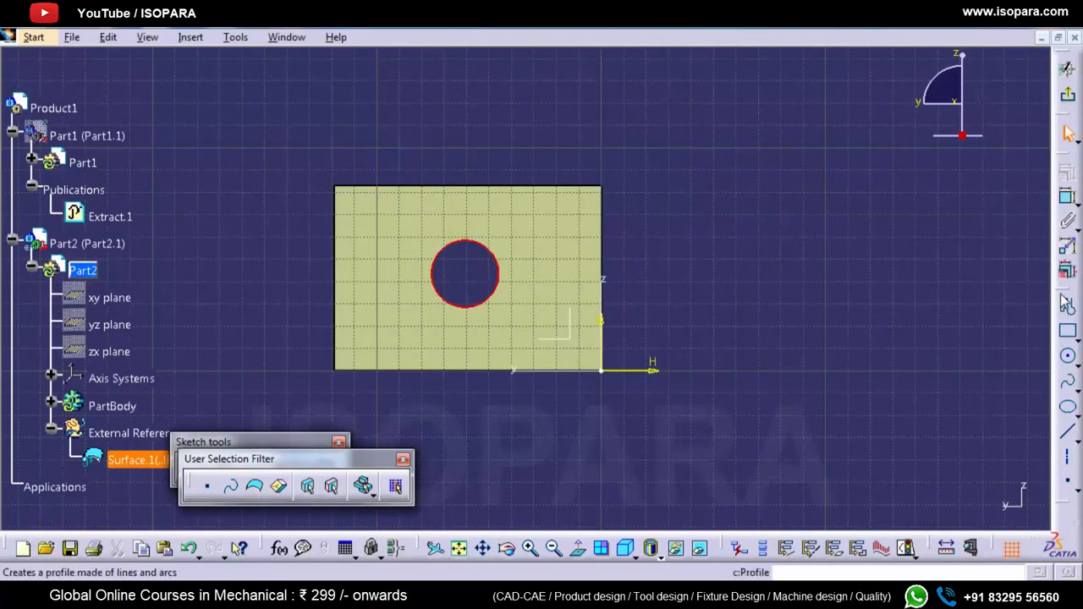
left_click_drag(1067, 304, 1000, 261)
left_click(1069, 408)
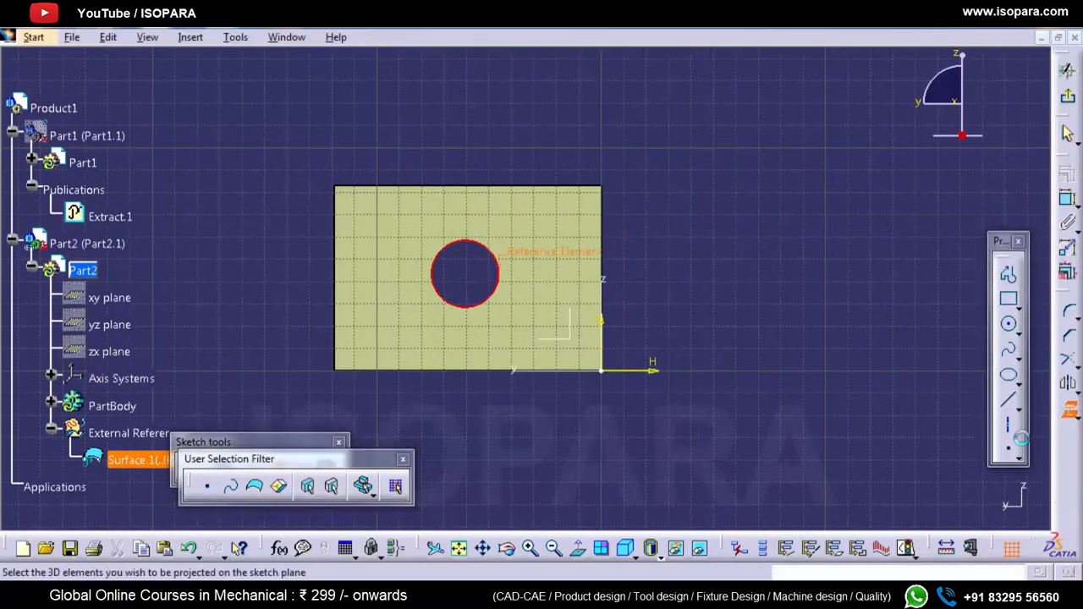
left_click(951, 502)
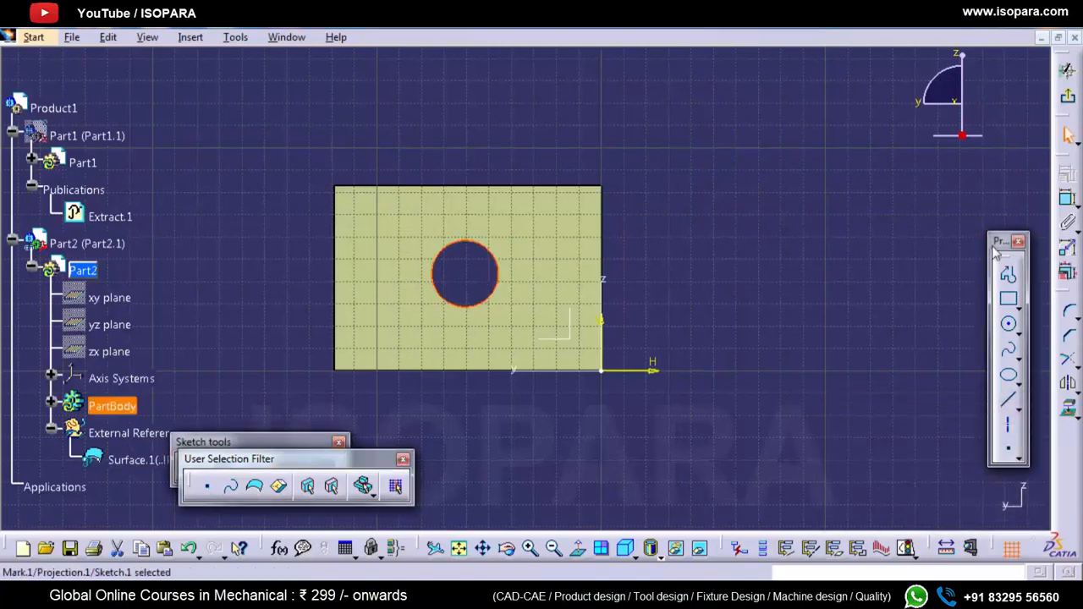
left_click(1067, 102)
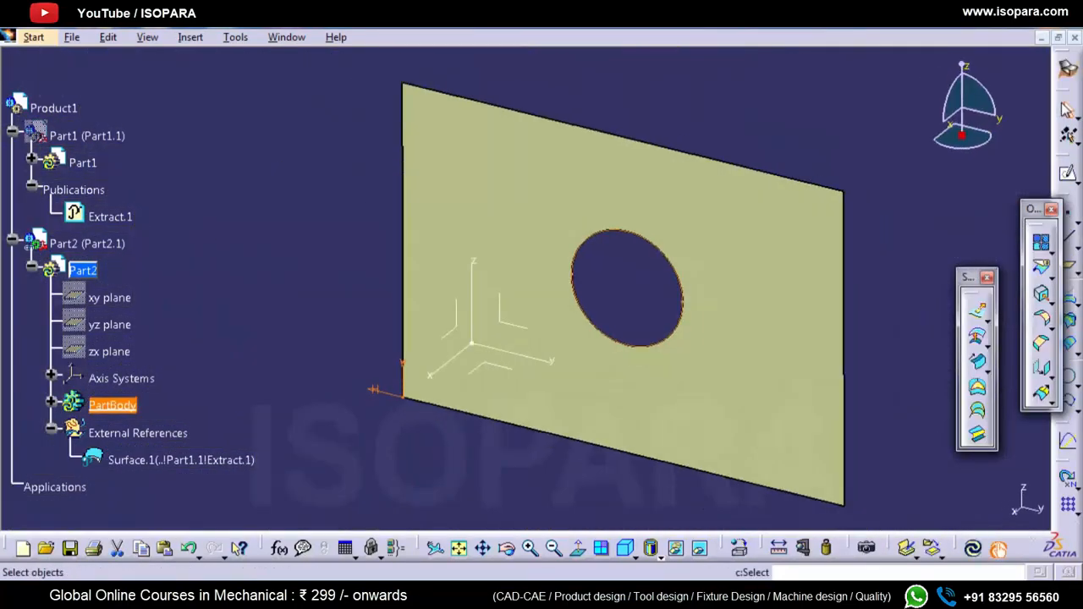
Step: Hide the linked surface under Part2's External References and switch to the Part Design workbench
right_click(203, 463)
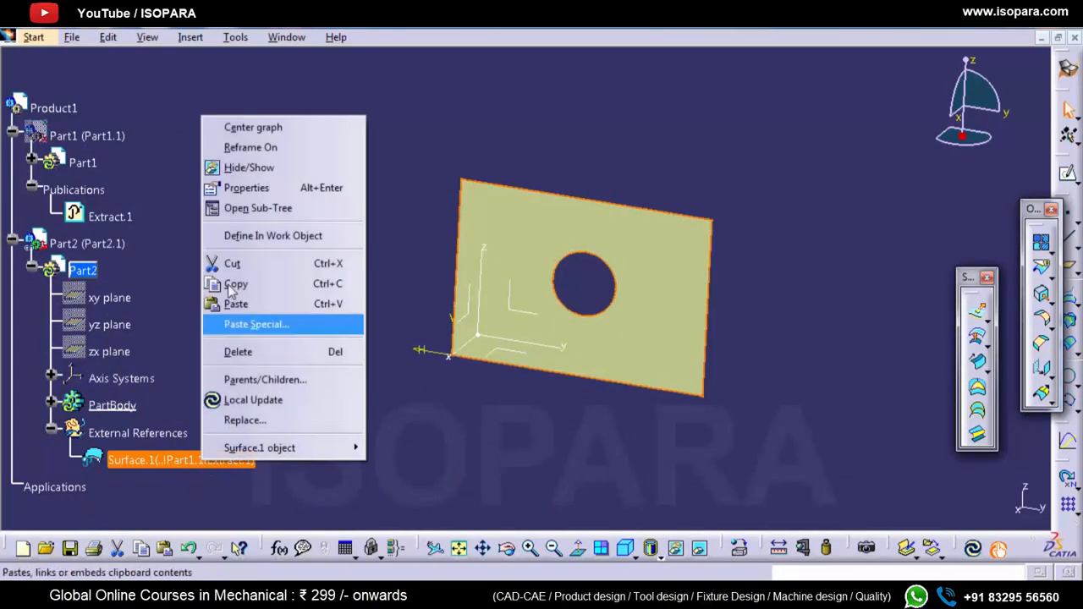
left_click(254, 165)
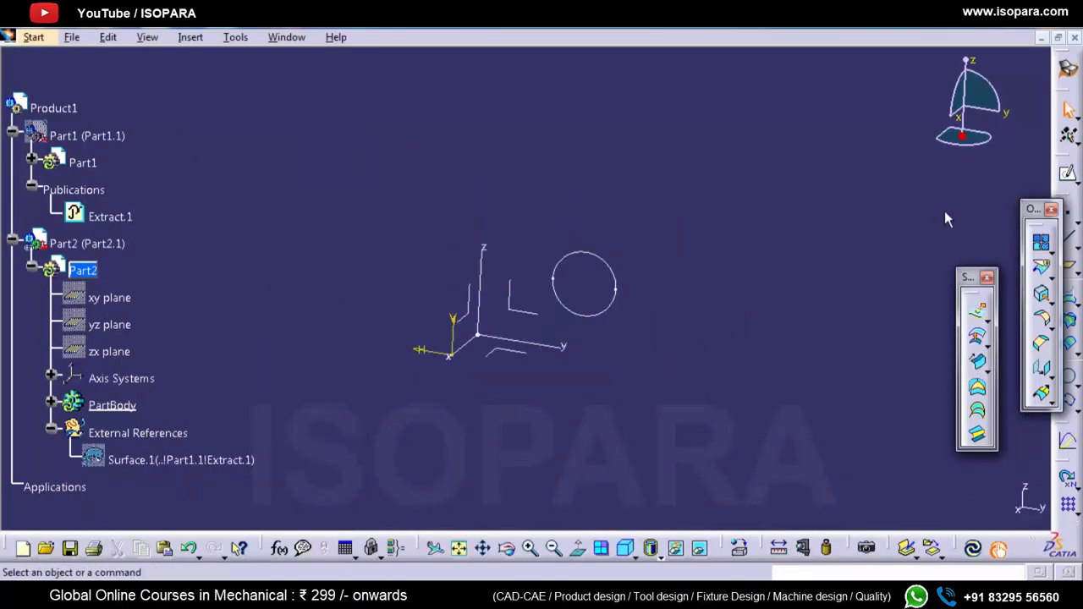
left_click_drag(1033, 213, 1030, 215)
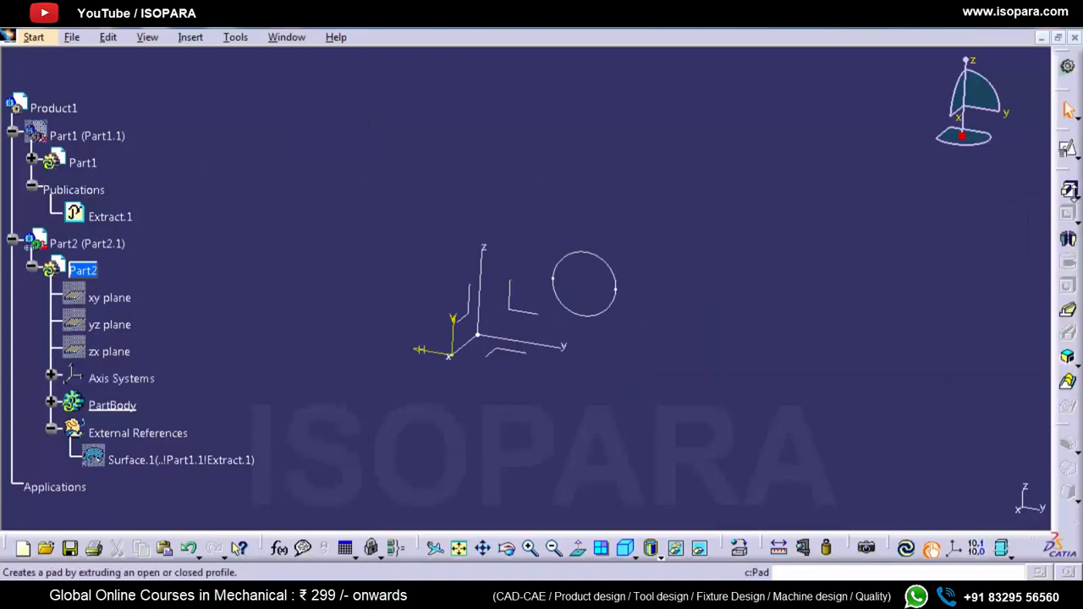
Step: Pad the projected circle in both directions, with a first limit of 121 mm and a second limit of about 132 mm
left_click(1068, 191)
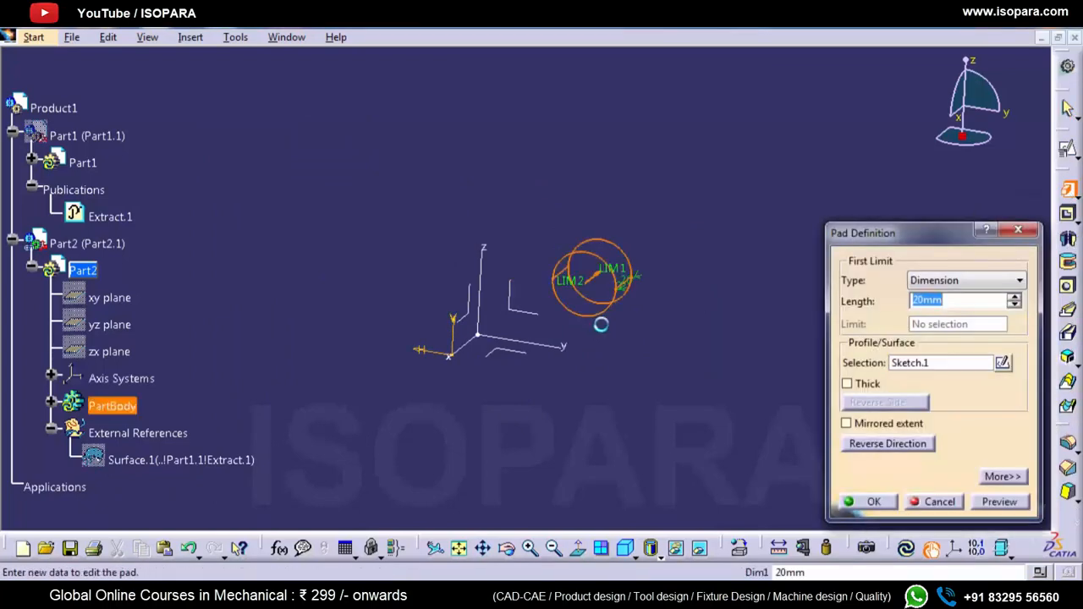
left_click_drag(587, 285, 694, 207)
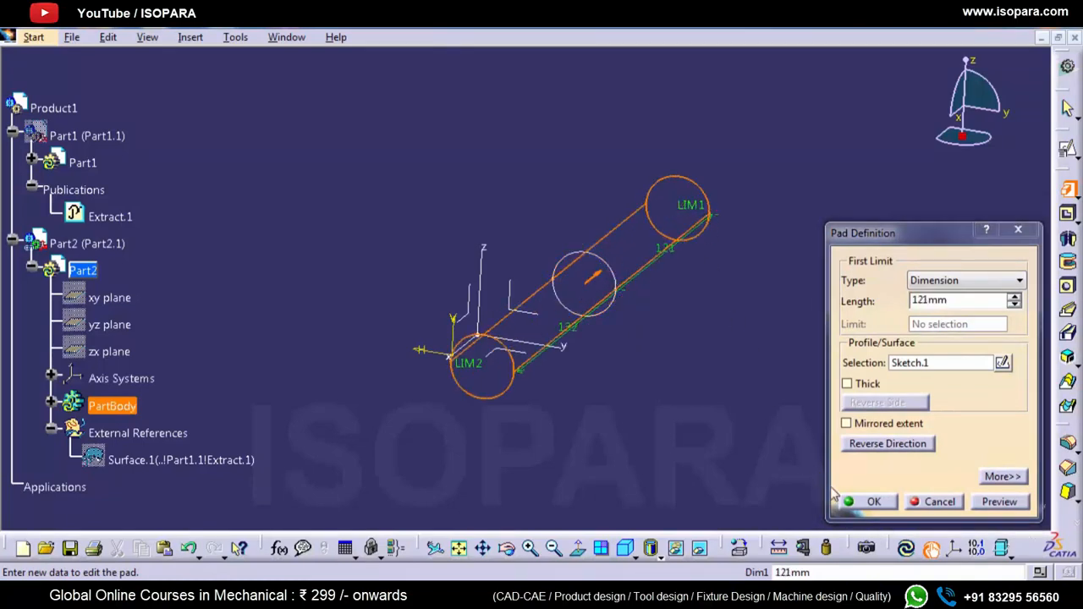
left_click(859, 501)
left_click(719, 465)
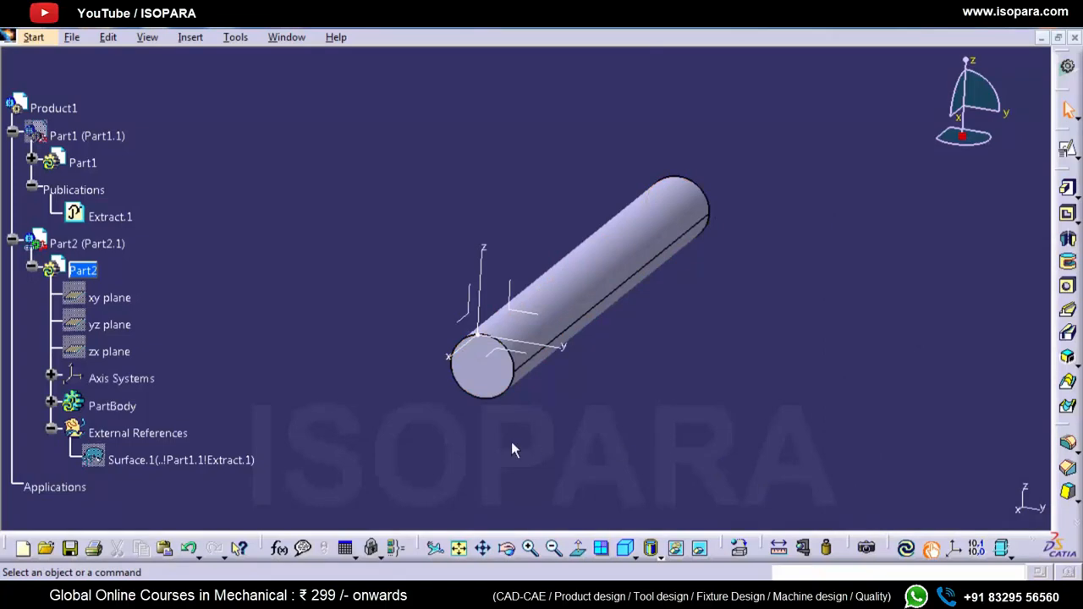
Step: Show Part1 again so the block and the cylinder are displayed together
right_click(91, 137)
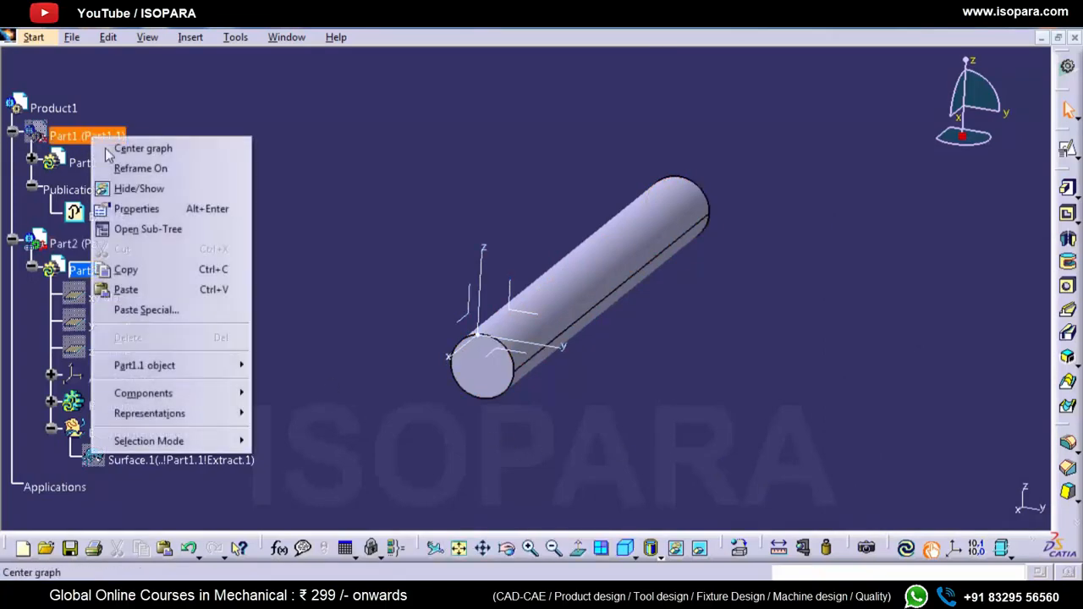
left_click(128, 189)
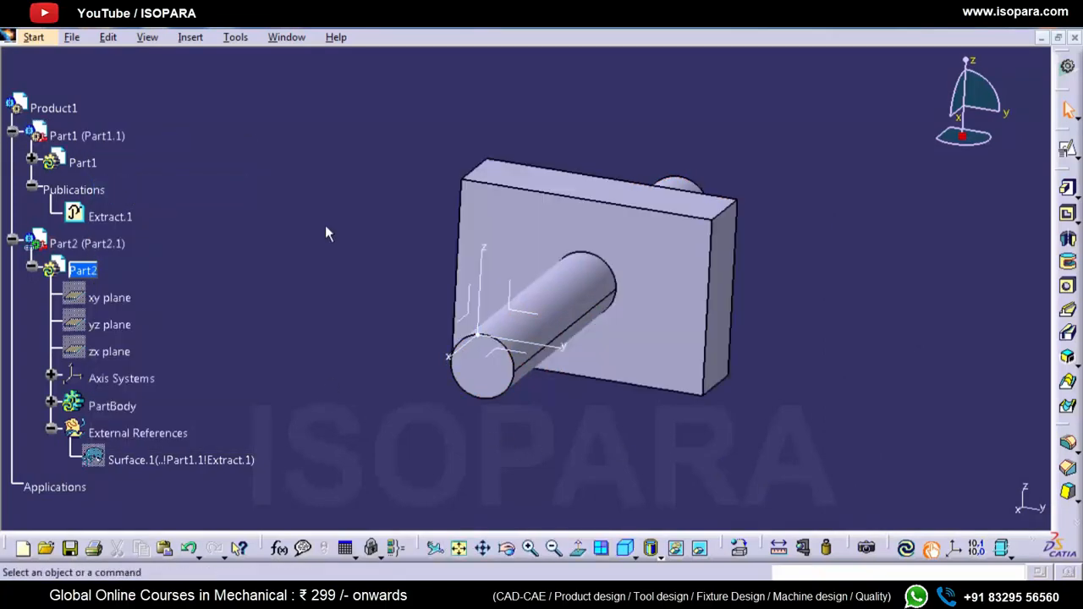
middle_click_drag(373, 288, 516, 364)
Step: Display the graphic properties controls and color Part1 yellow
right_click(1064, 70)
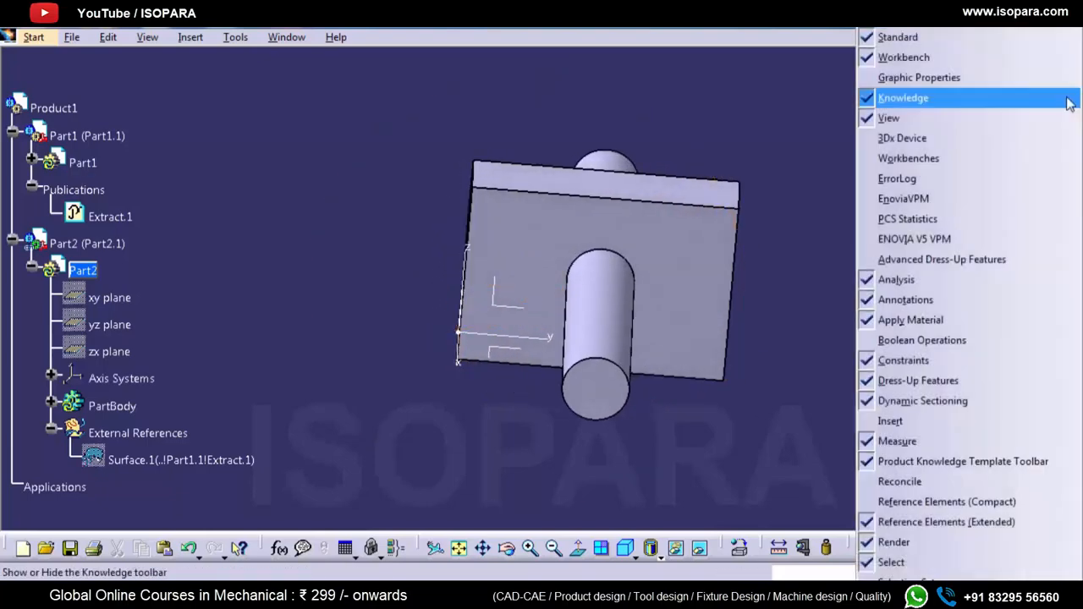
left_click(914, 77)
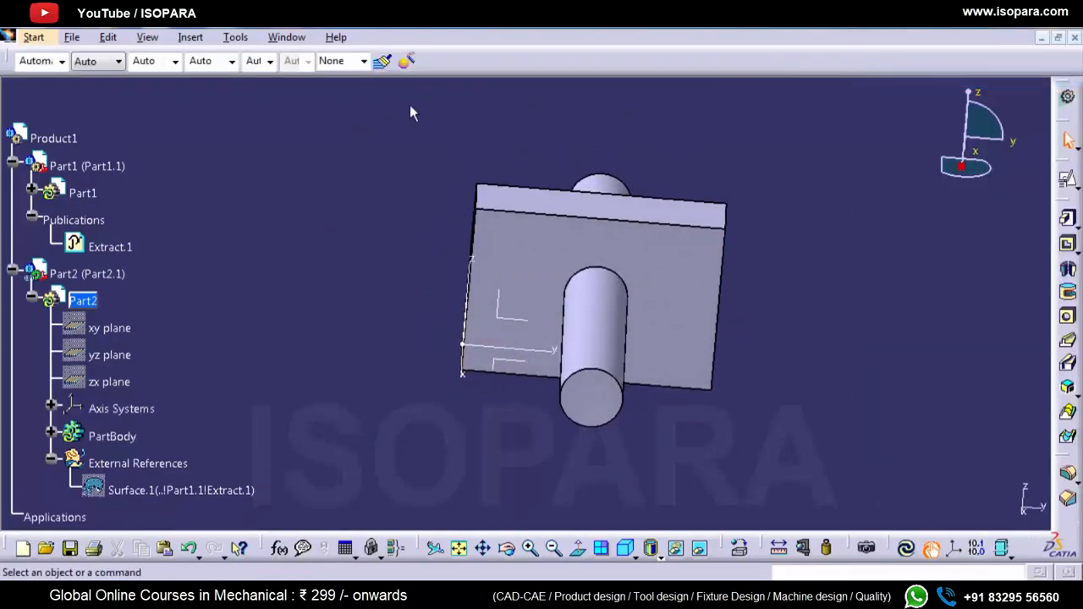
left_click(60, 167)
left_click(61, 61)
left_click(38, 119)
left_click(199, 137)
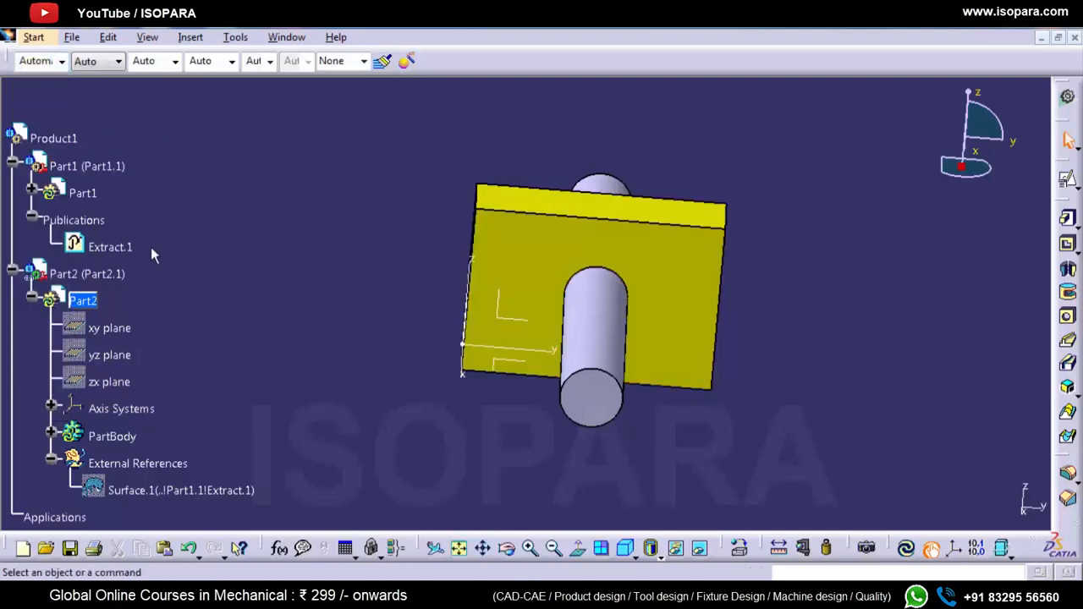
Step: Color Part2 magenta and inspect the cylinder passing through the block's hole
left_click(84, 274)
left_click(61, 60)
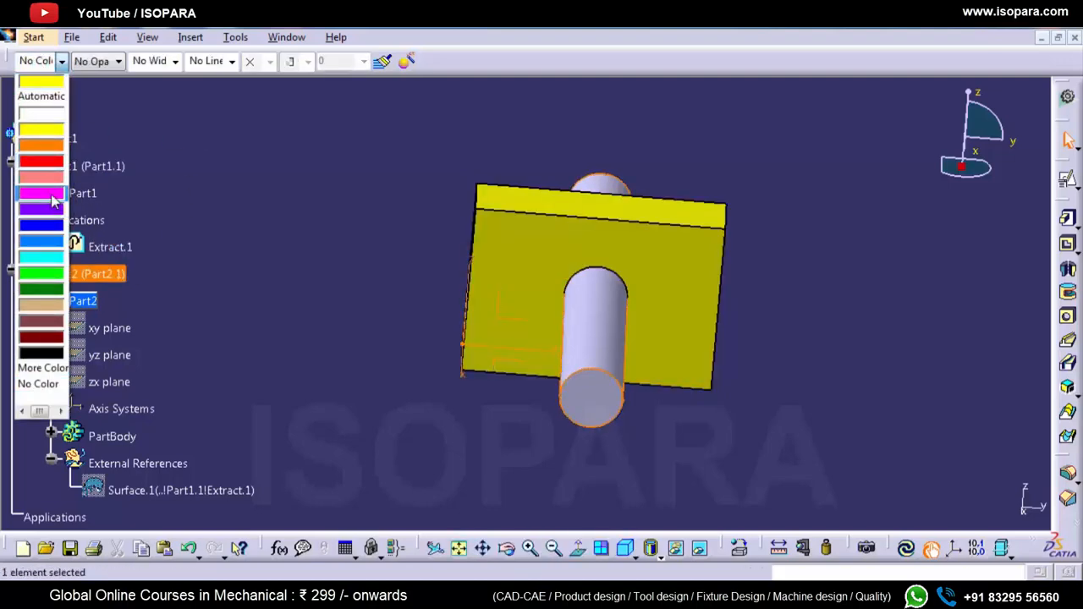
left_click(52, 199)
left_click(355, 262)
middle_click_drag(535, 338, 568, 335)
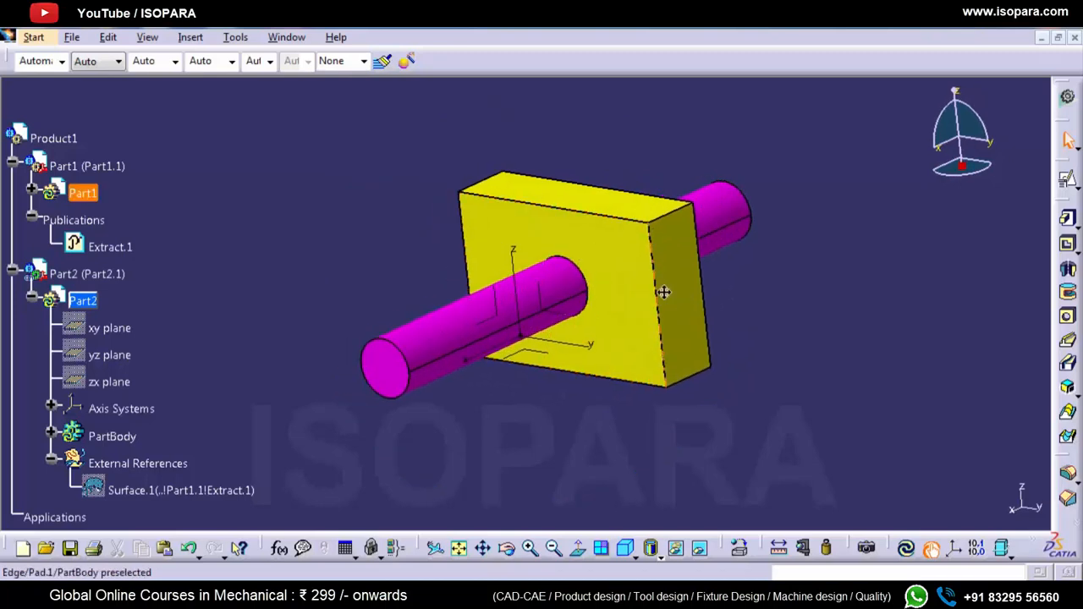
middle_click_drag(663, 292, 670, 329)
mouse_move(602, 325)
middle_mouse_down()
mouse_move(631, 330)
mouse_move(614, 330)
middle_mouse_up()
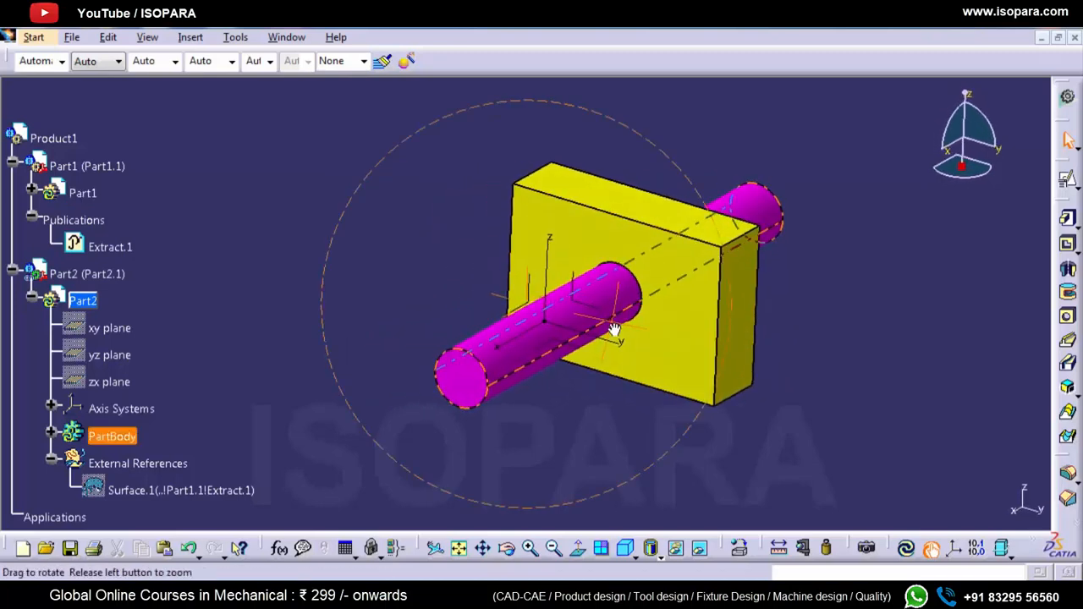
Step: Expand Part1 in the specification tree and make Product1 the active object
scroll(367, 294, "down", 2)
scroll(366, 300, "up", 1)
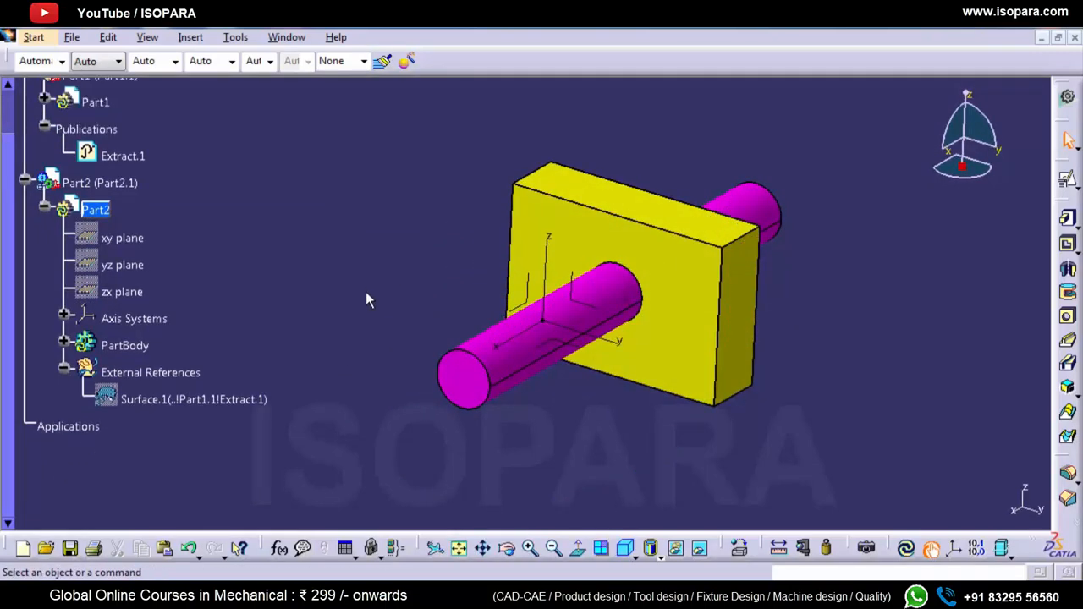
scroll(338, 296, "up", 2)
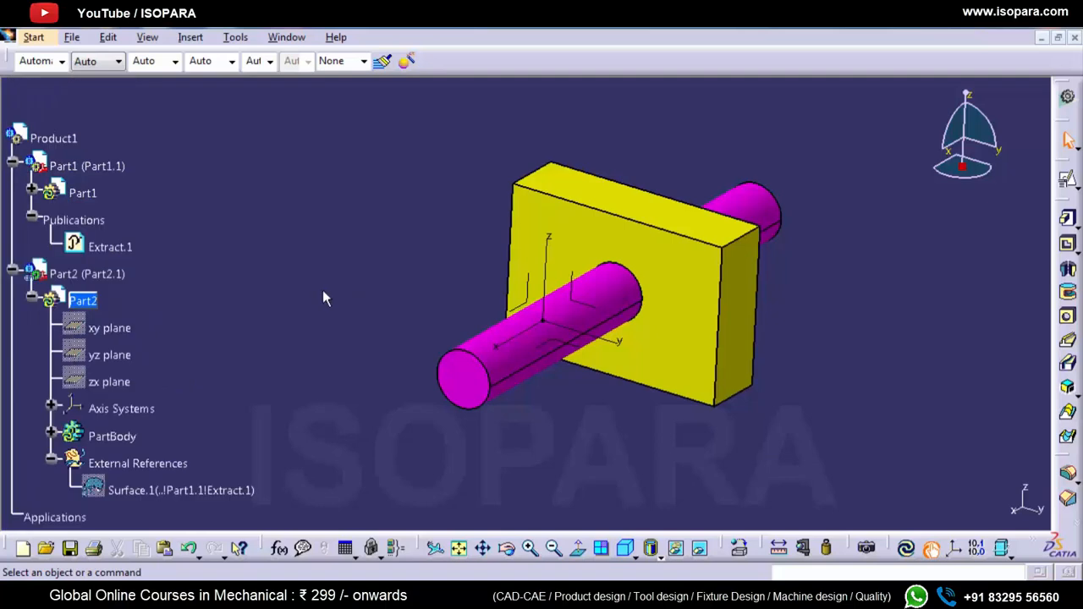
left_click(32, 193)
scroll(178, 229, "down", 1)
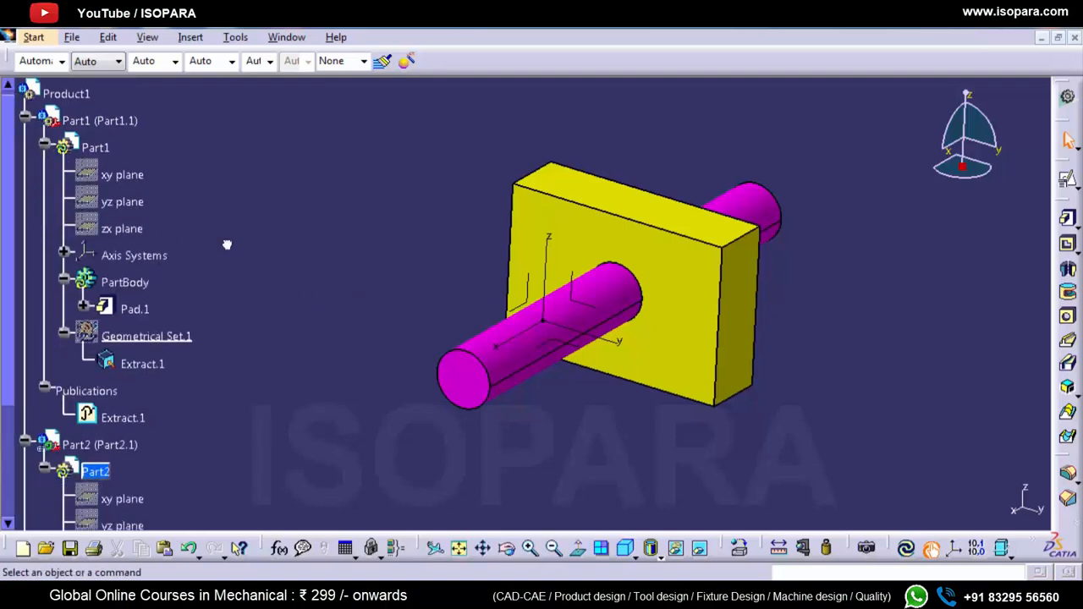
double_click(66, 93)
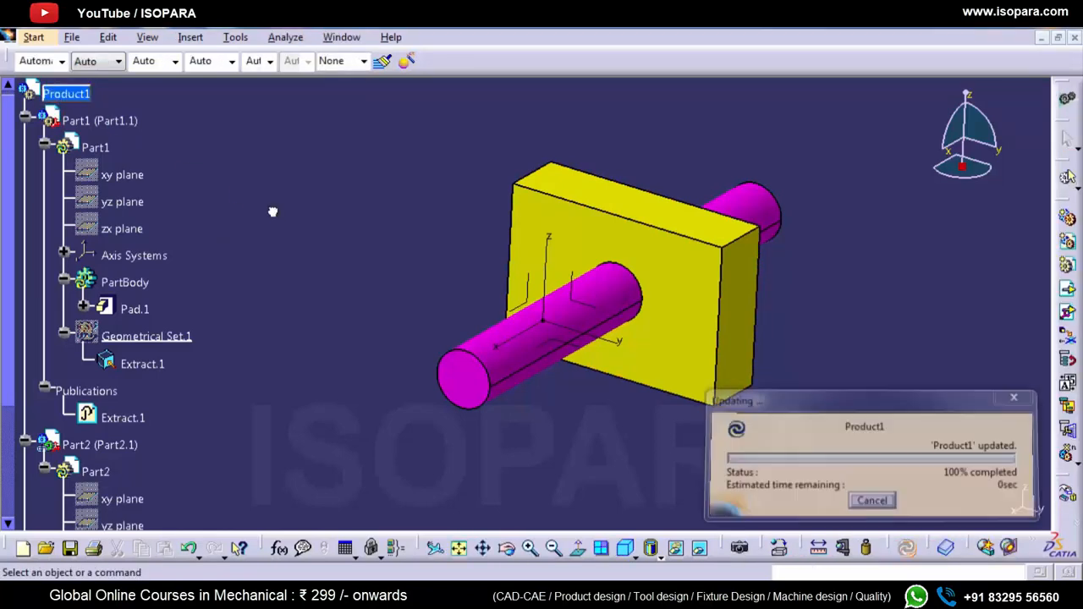
Step: Make Part2 active and hide the absolute axis systems of both Part2 and Part1
left_click(559, 276)
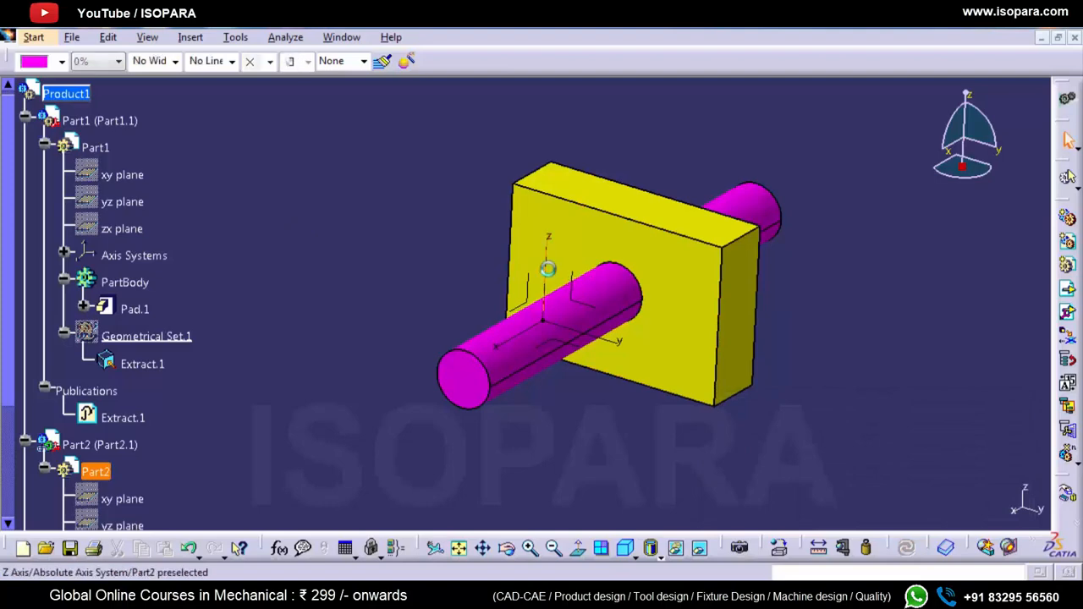
double_click(554, 272)
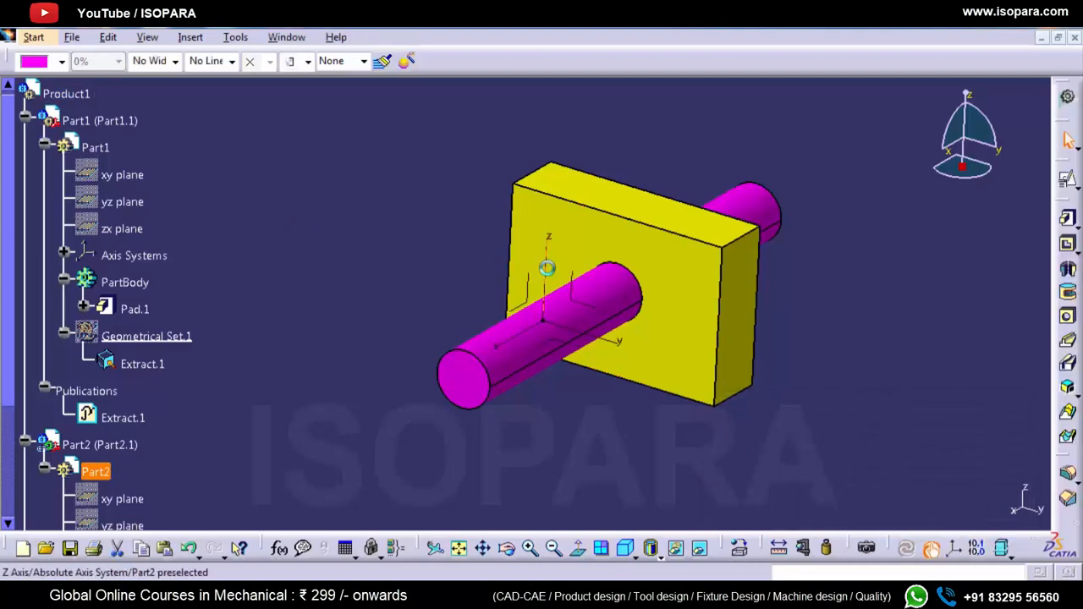
right_click(548, 268)
left_click(563, 287)
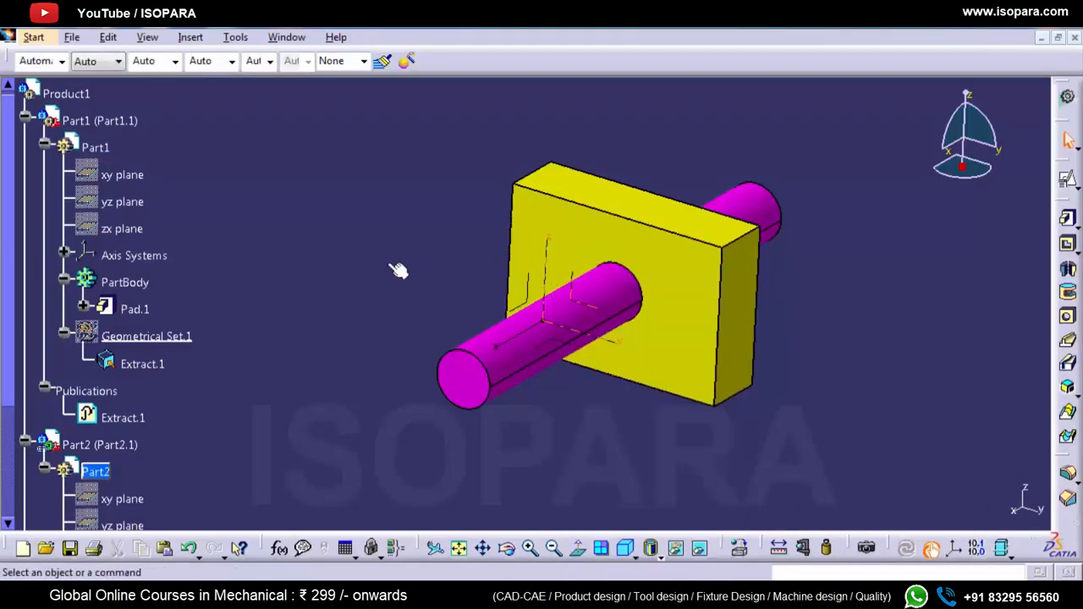
right_click(552, 279)
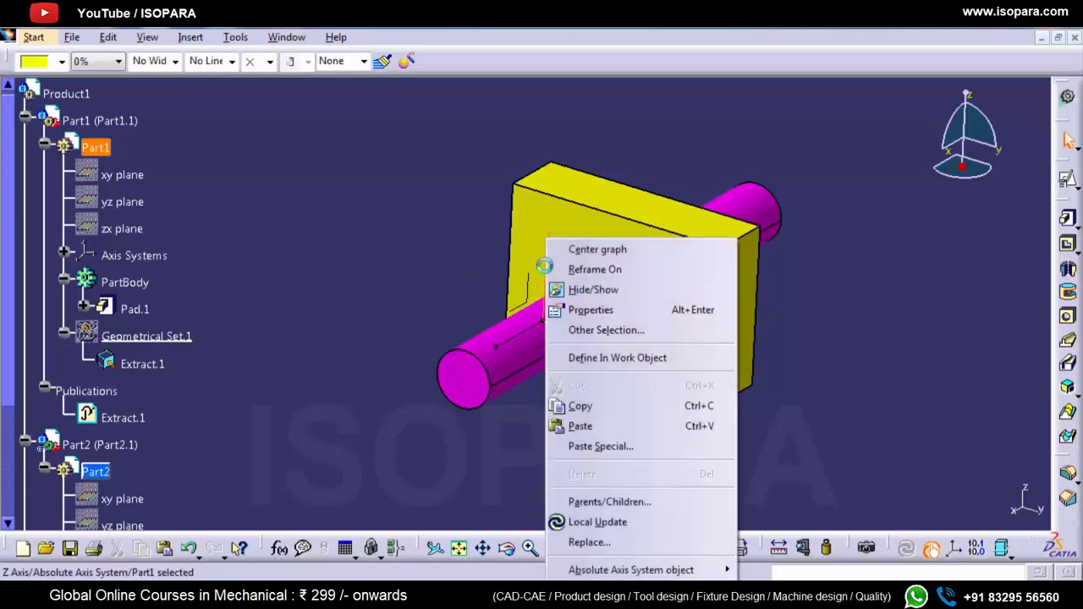
left_click(575, 290)
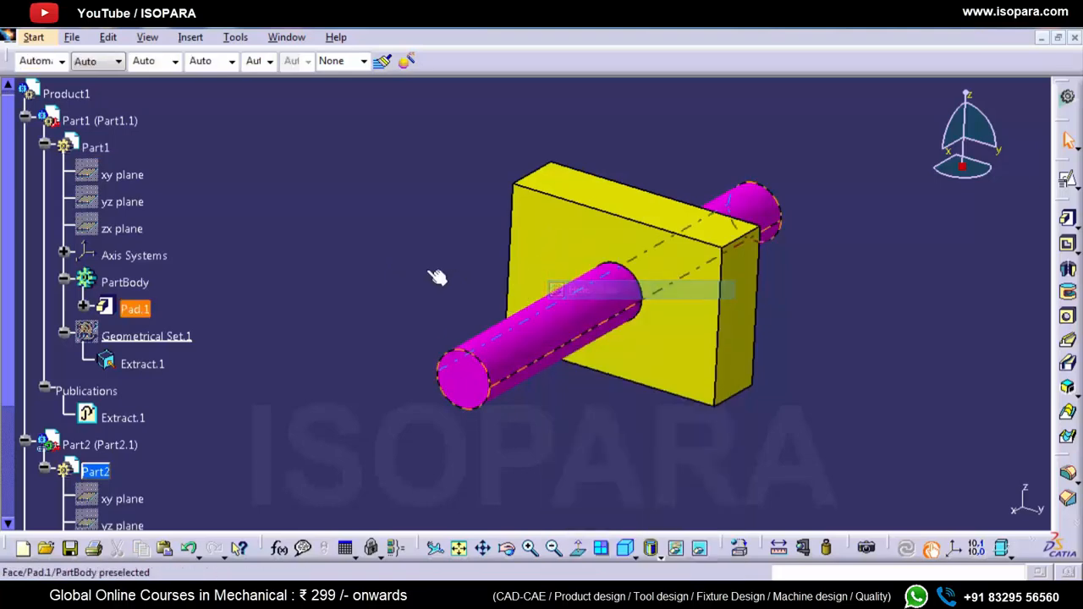
Step: Open Sketch.1 of Part1's pad for editing and move the hole circle down toward the rectangle's lower-right corner
left_click(160, 183)
double_click(66, 138)
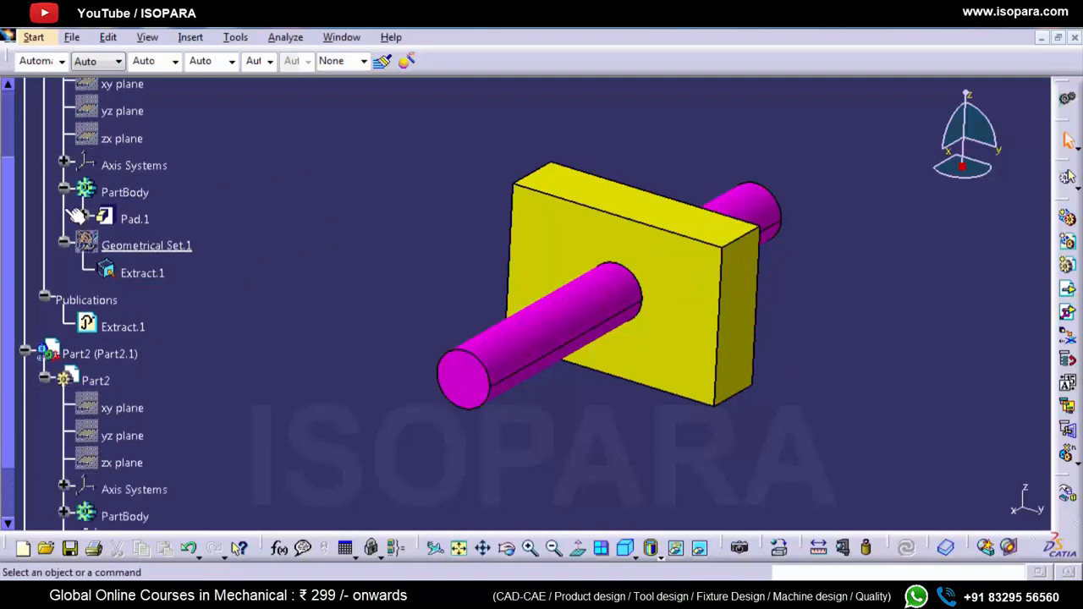
left_click(83, 216)
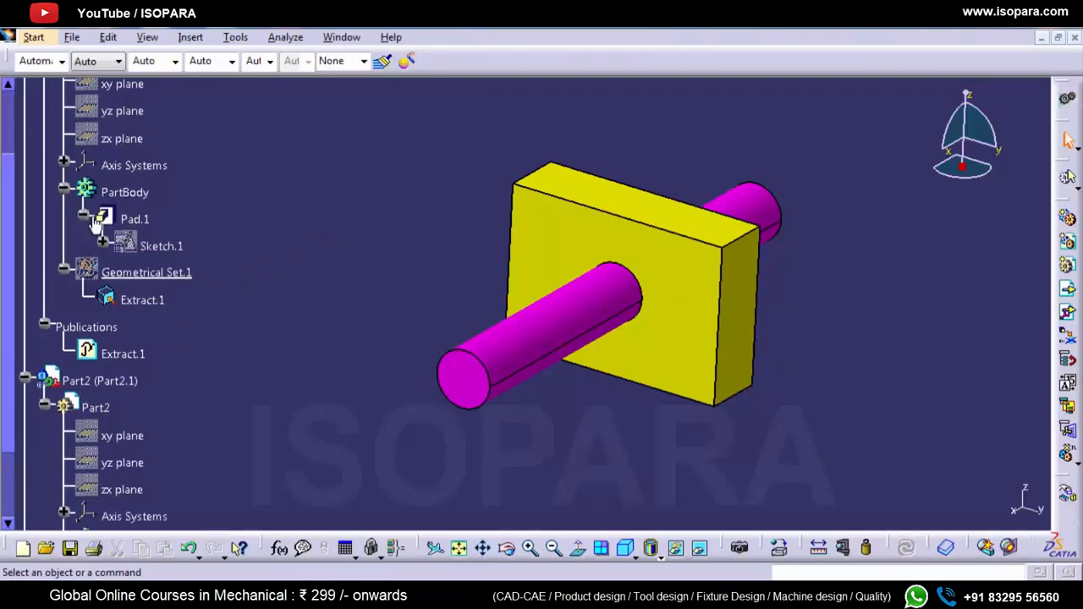
double_click(160, 245)
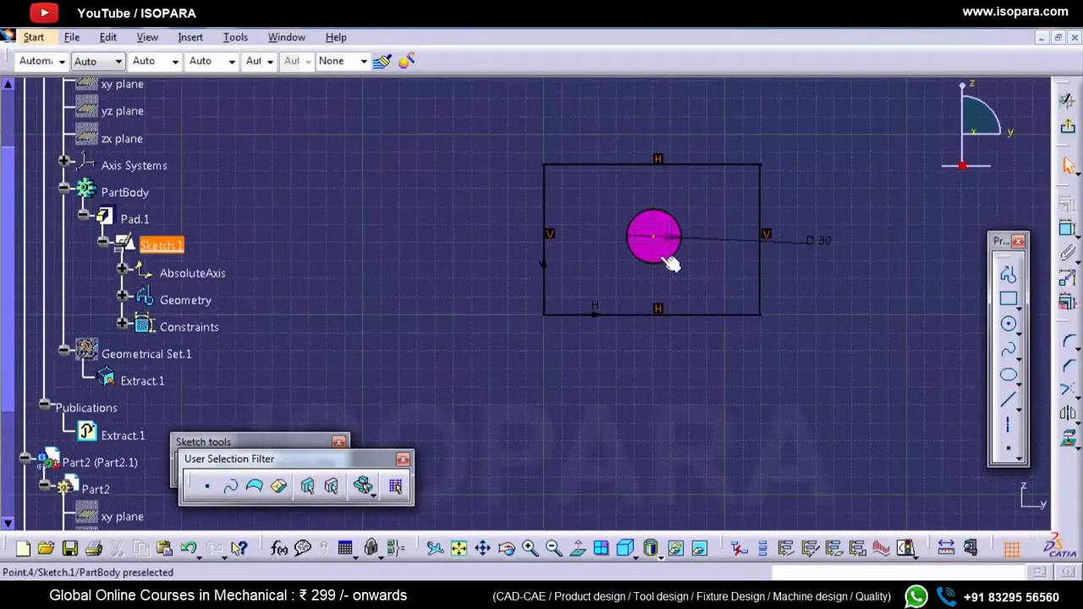
left_click_drag(668, 269, 713, 292)
Step: Set the hole circle's diameter to 25 mm and exit the sketch
double_click(861, 264)
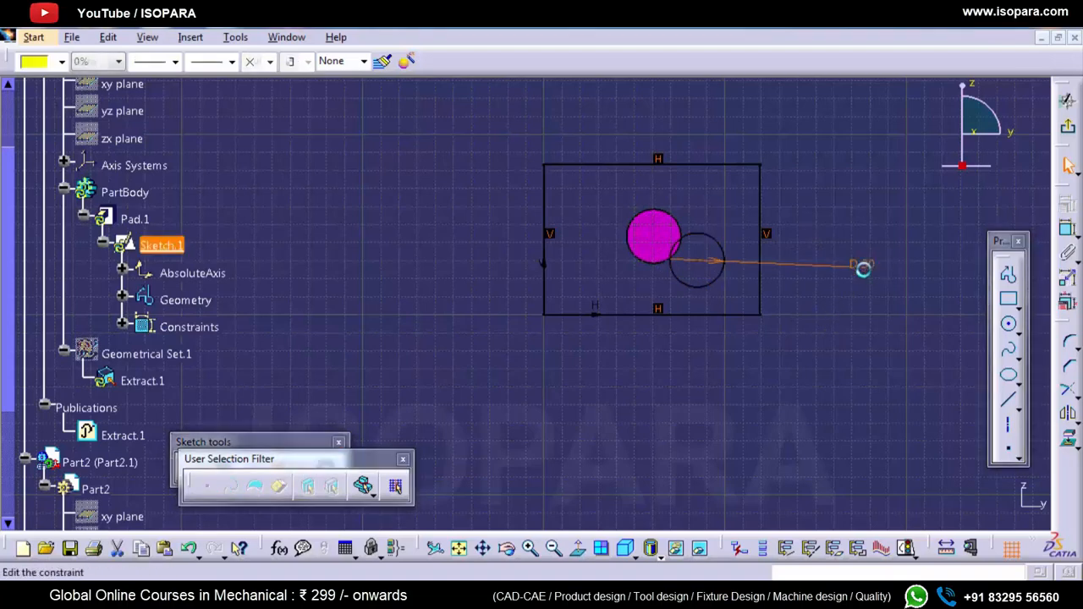
type("25")
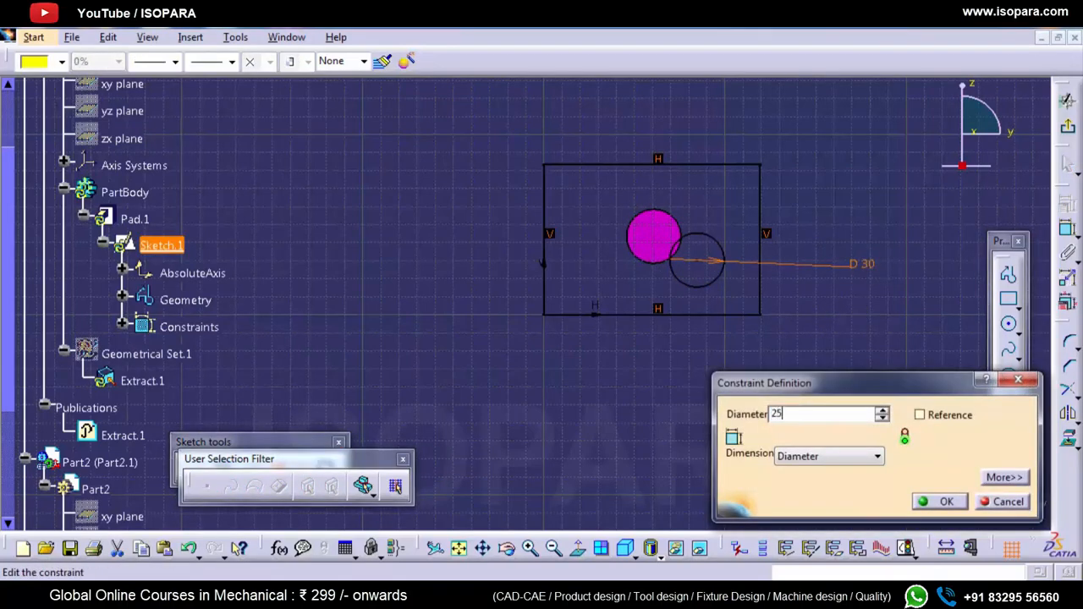
left_click(939, 501)
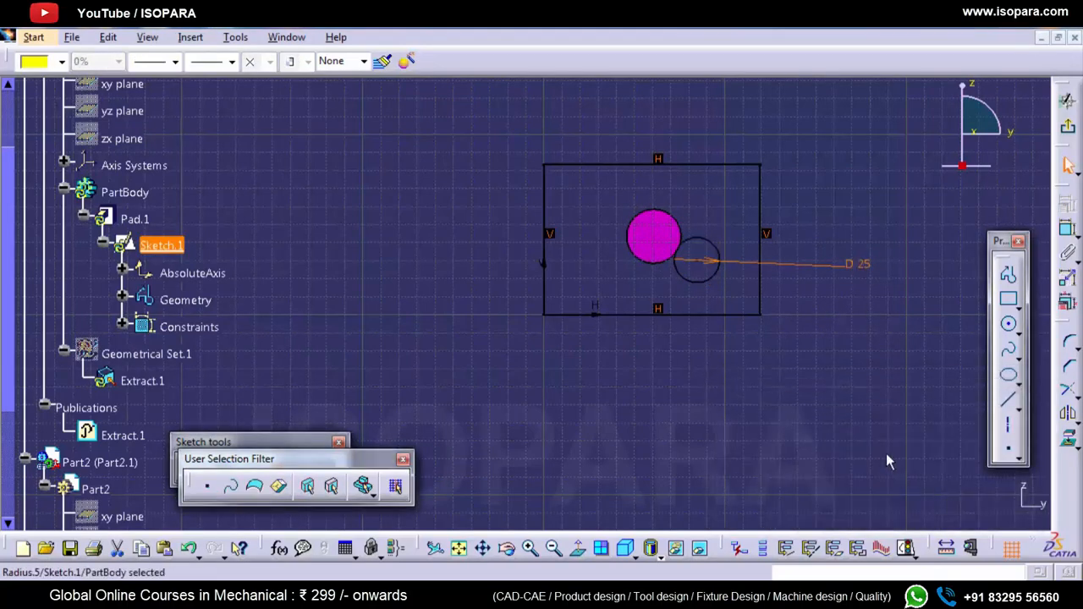
left_click(1068, 127)
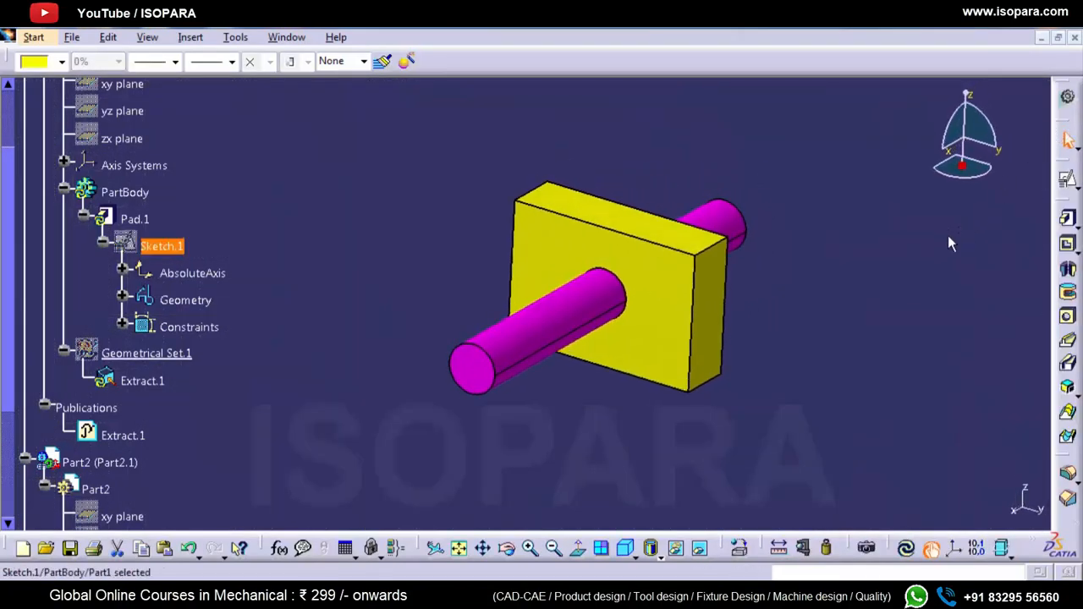
Step: Show Part1's Geometrical Set.1 and select Extract.1 to highlight the extracted face on the block
left_click(369, 273)
scroll(225, 262, "down", 1)
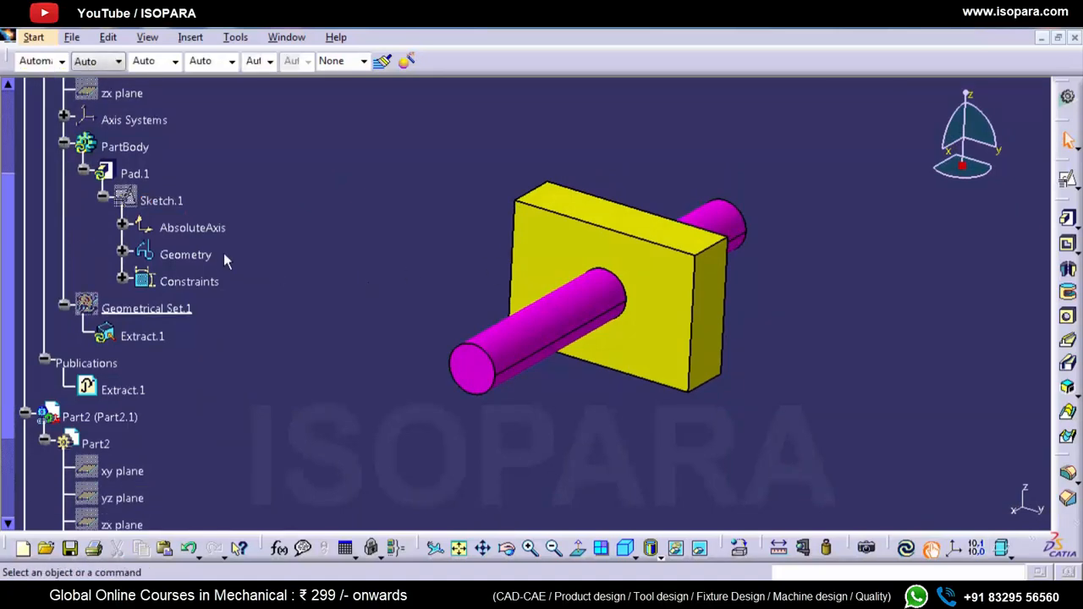
left_click(168, 310)
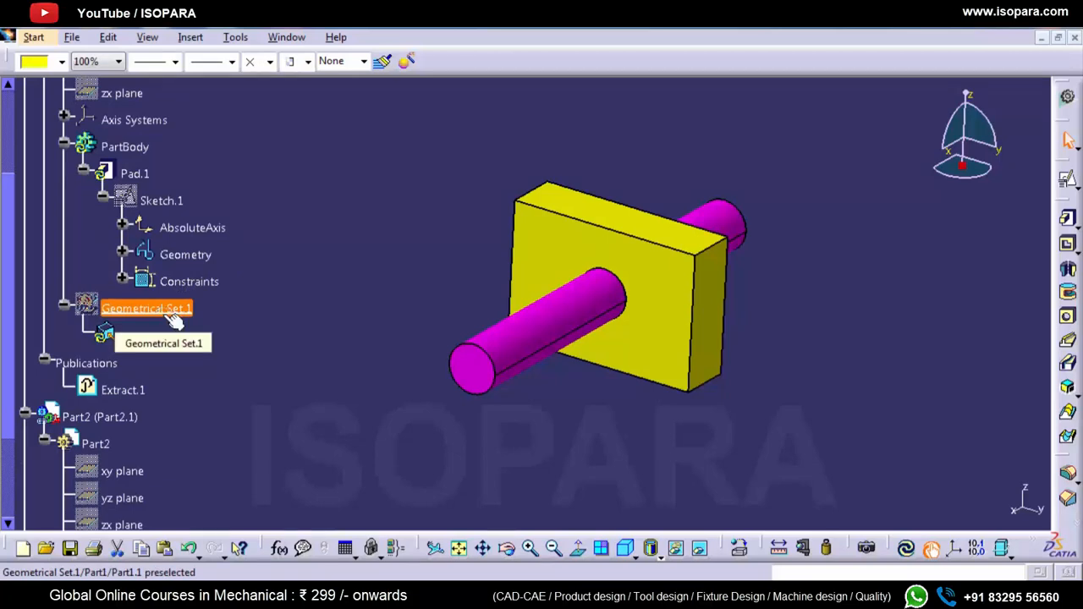
right_click(173, 318)
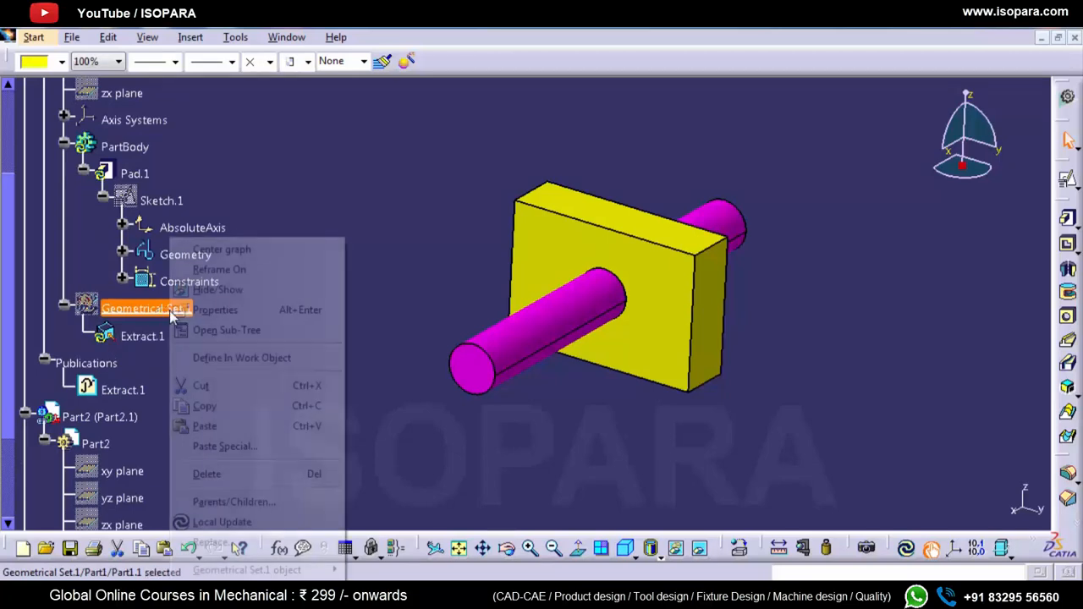
left_click(207, 288)
left_click(142, 337)
left_click(142, 339)
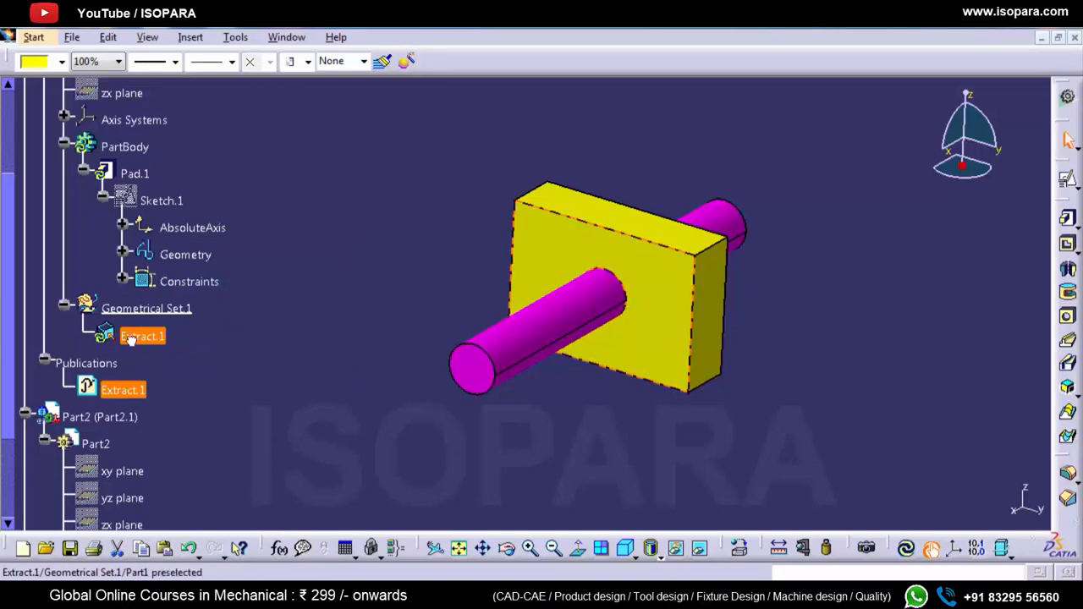
Step: Inspect Part2's cylinder pad and its linked surface under External References
left_click(520, 339)
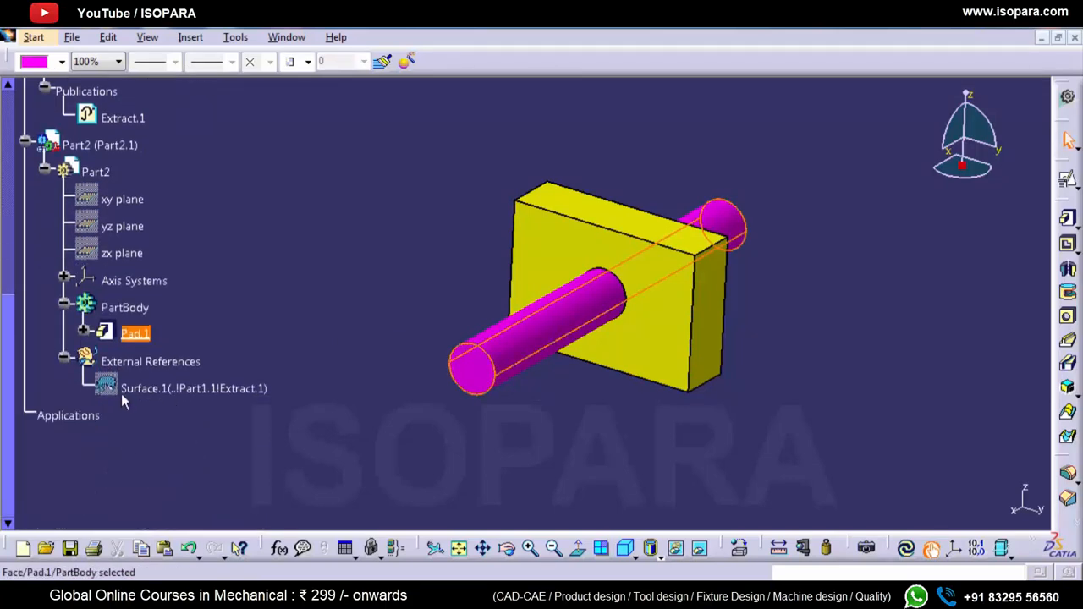
left_click(127, 390)
left_click(327, 407)
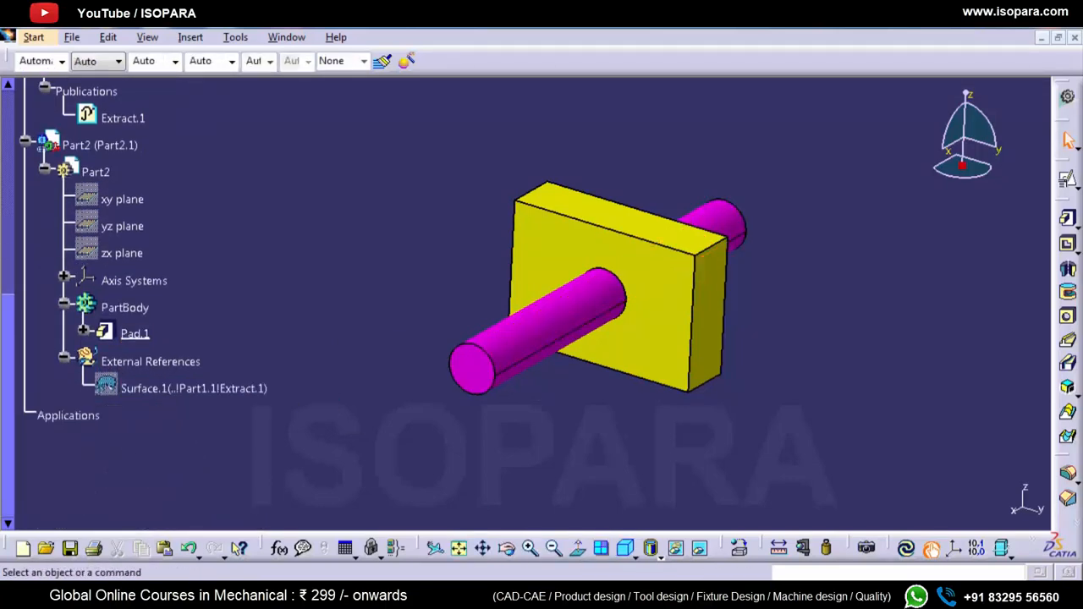
Step: Collapse Part1's contents in the specification tree, make Product1 active and update the whole assembly
left_click(907, 550)
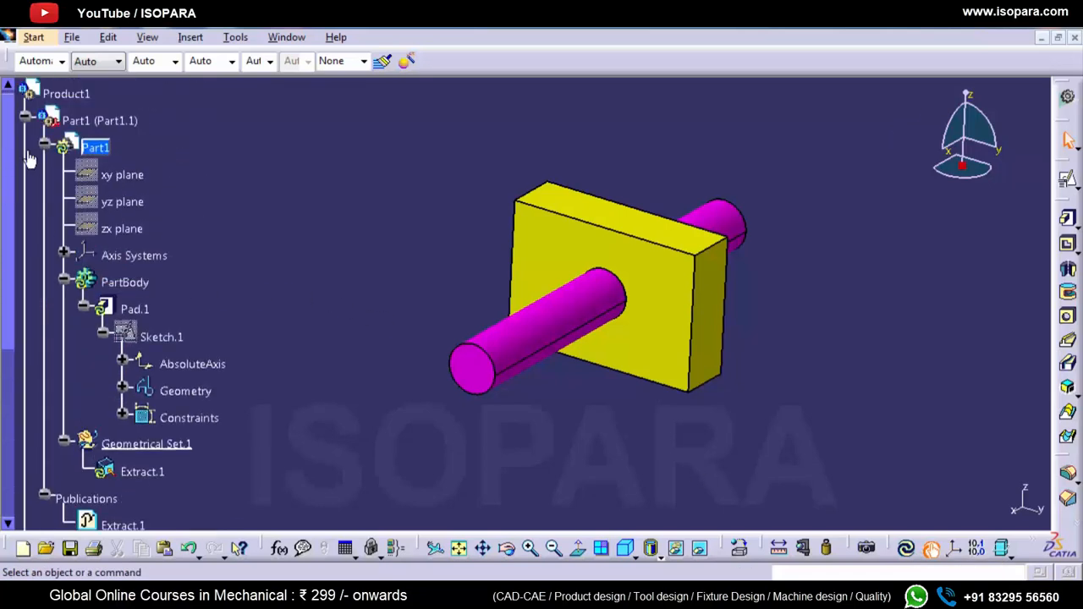
left_click(44, 144)
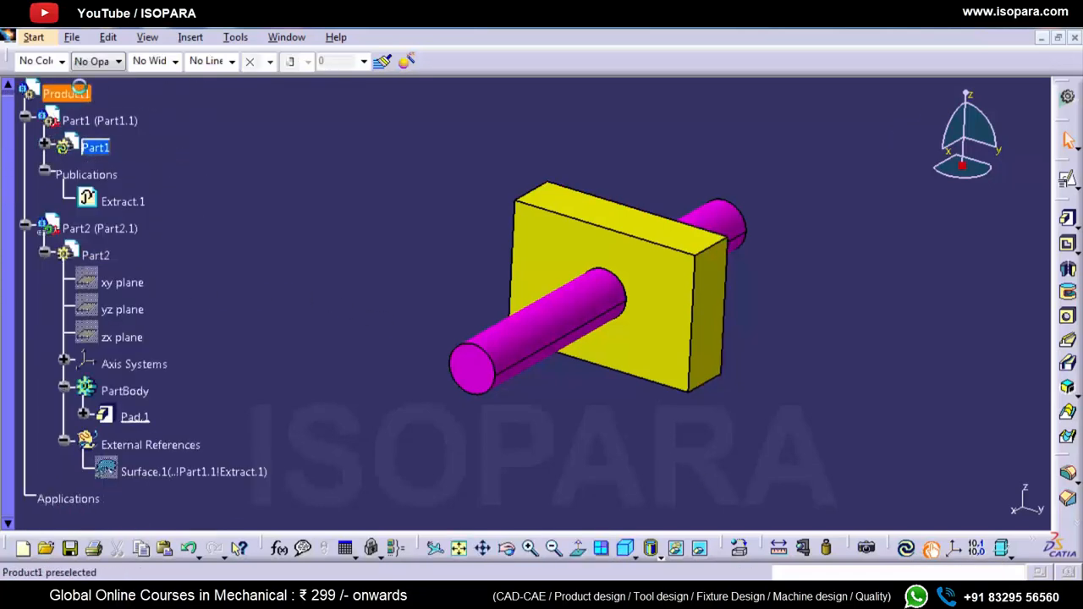
double_click(77, 90)
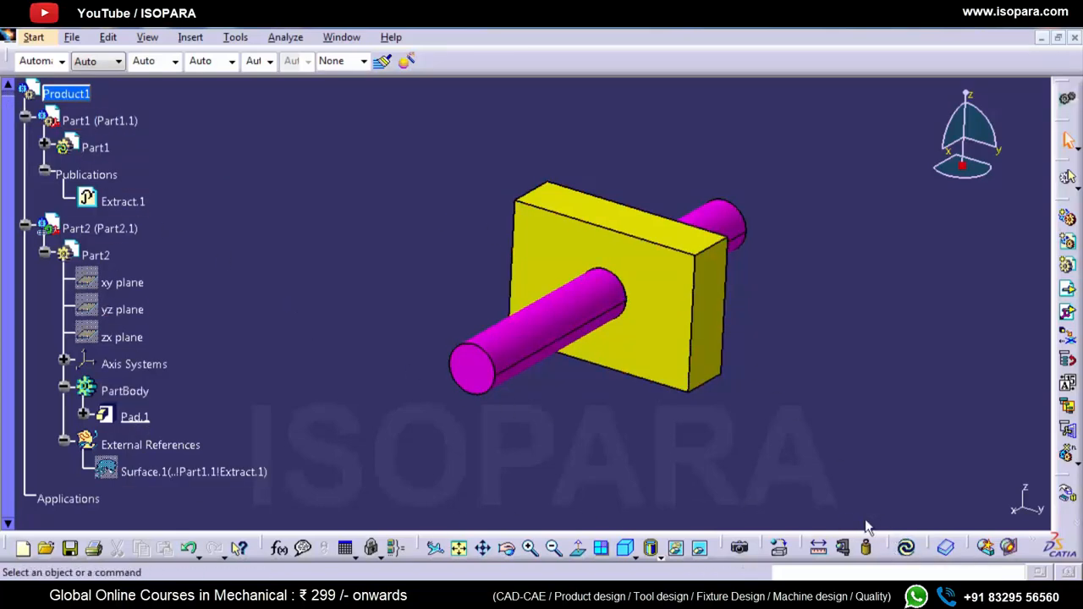
left_click(906, 548)
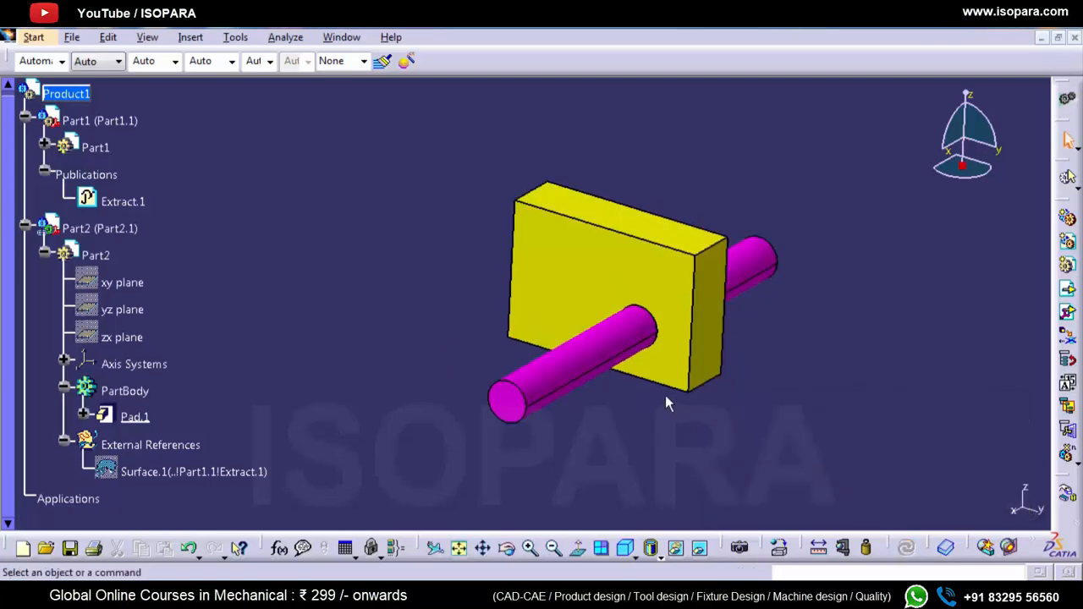
mouse_move(665, 398)
middle_mouse_down()
mouse_move(629, 285)
mouse_move(640, 261)
mouse_move(640, 363)
mouse_move(655, 356)
mouse_move(665, 416)
middle_mouse_up()
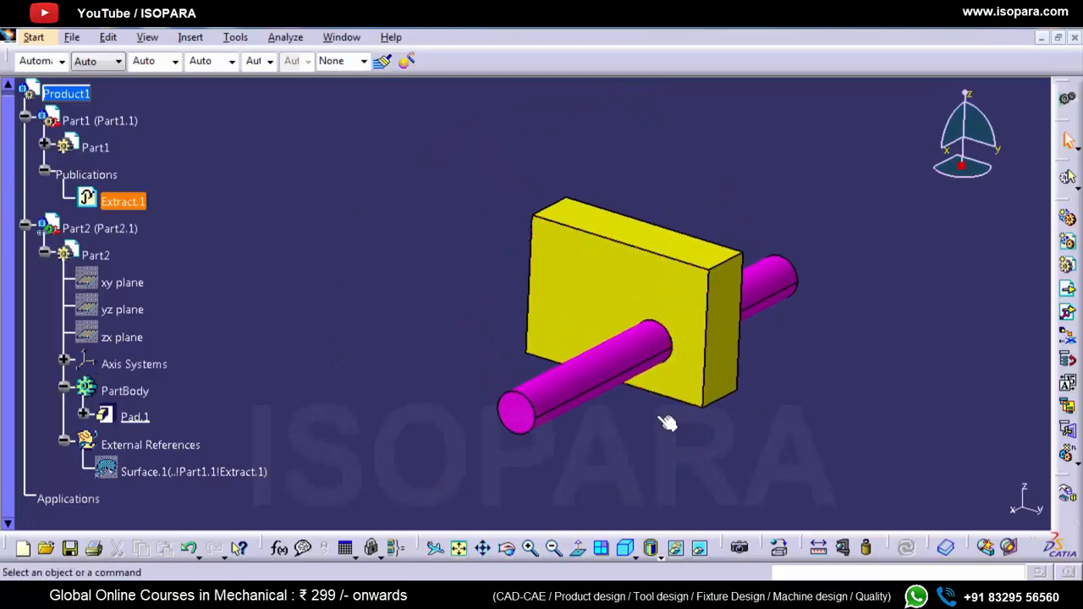
Step: Measure the circular end edge of Part2's cylinder, adding Diameter to the arc properties reported by Measure Item
left_click(521, 434)
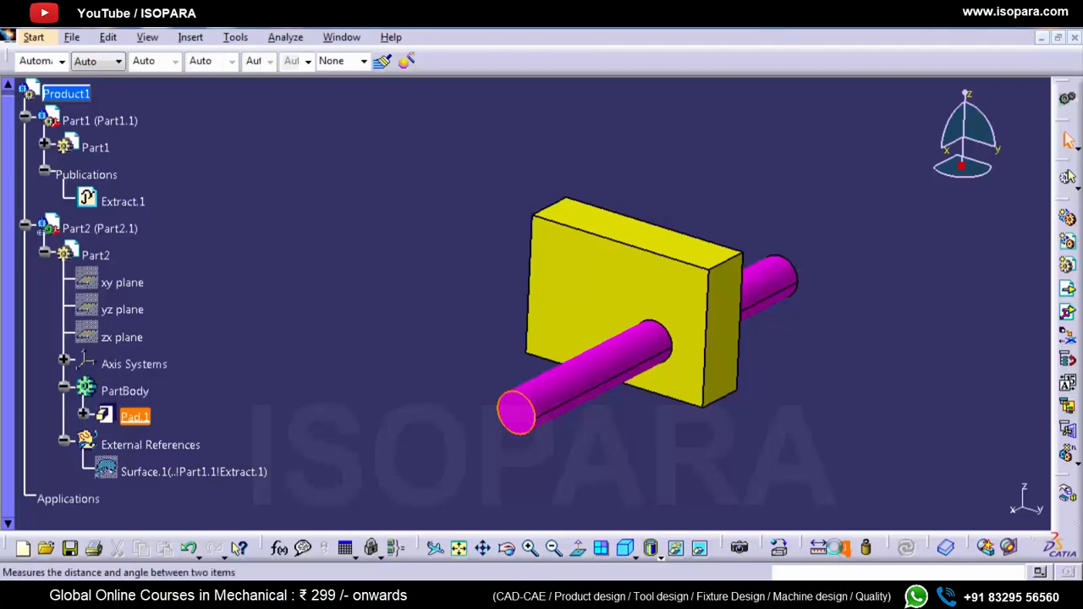
left_click(834, 546)
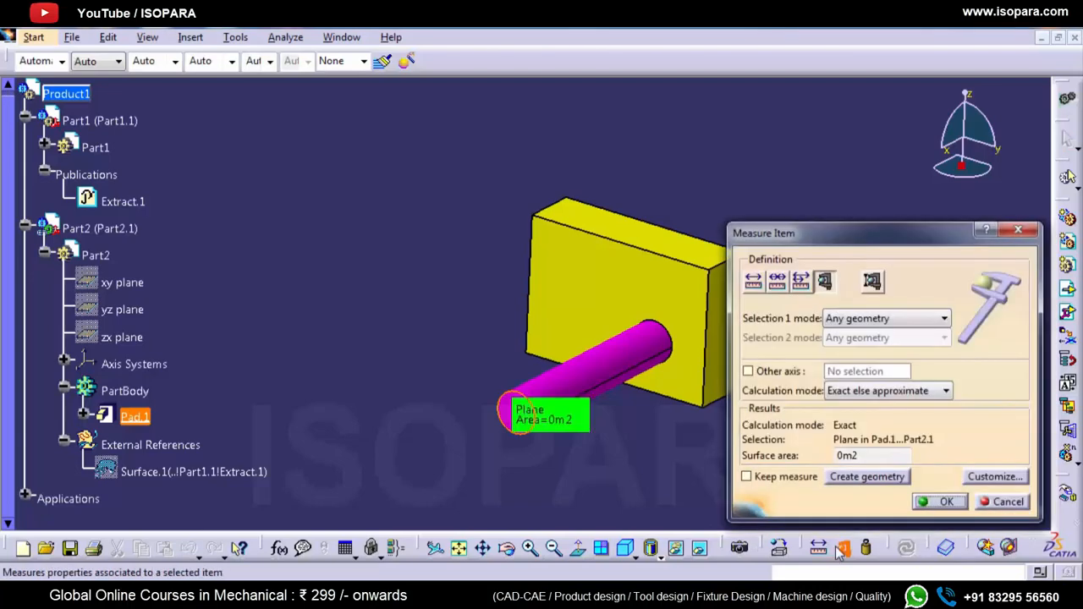
left_click(500, 395)
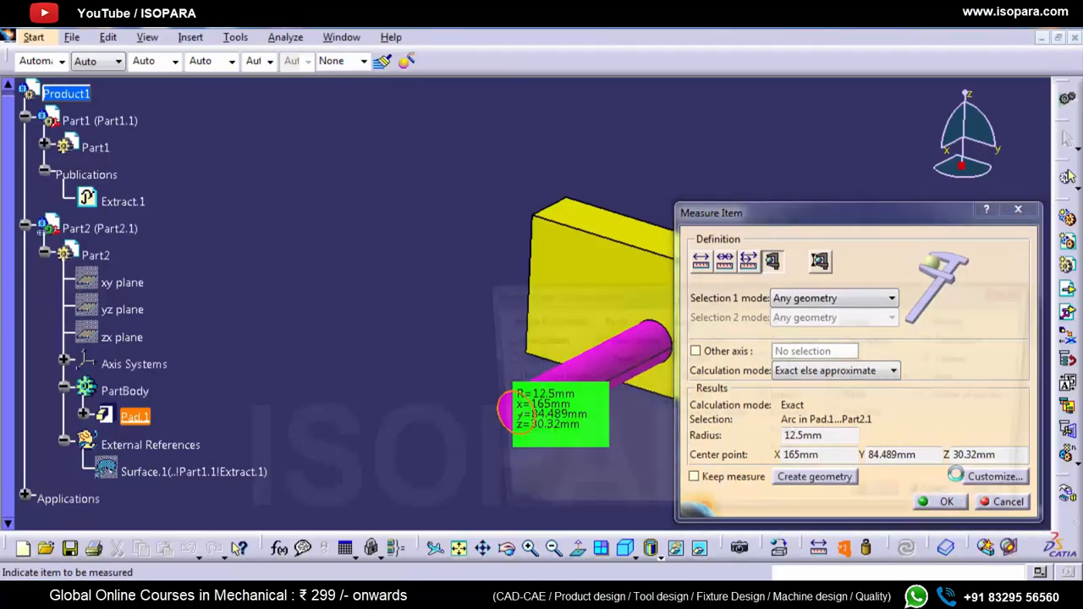
left_click(991, 476)
left_click(762, 417)
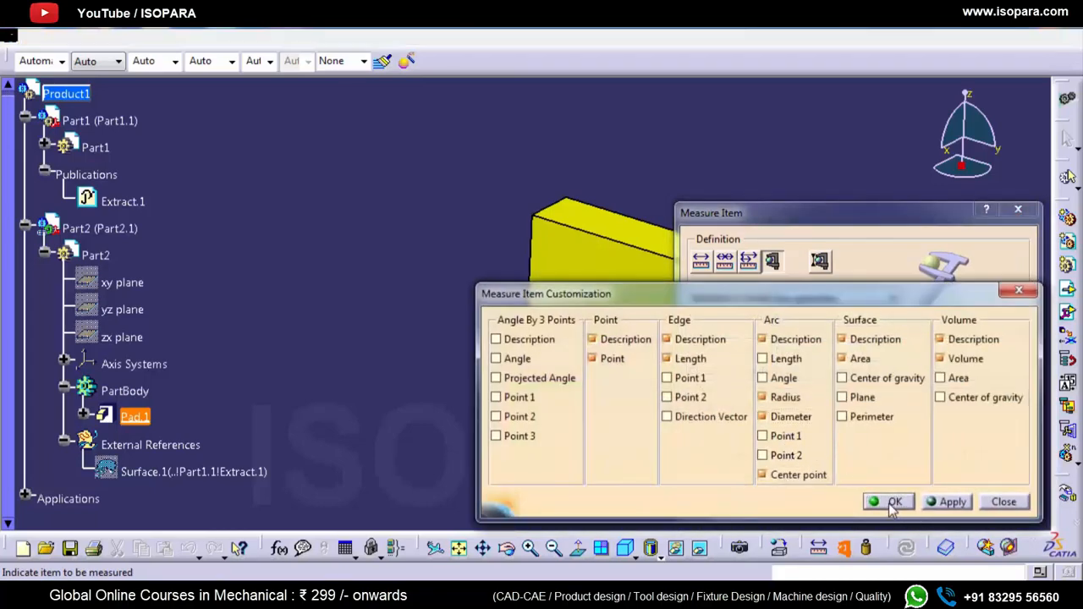
left_click(890, 501)
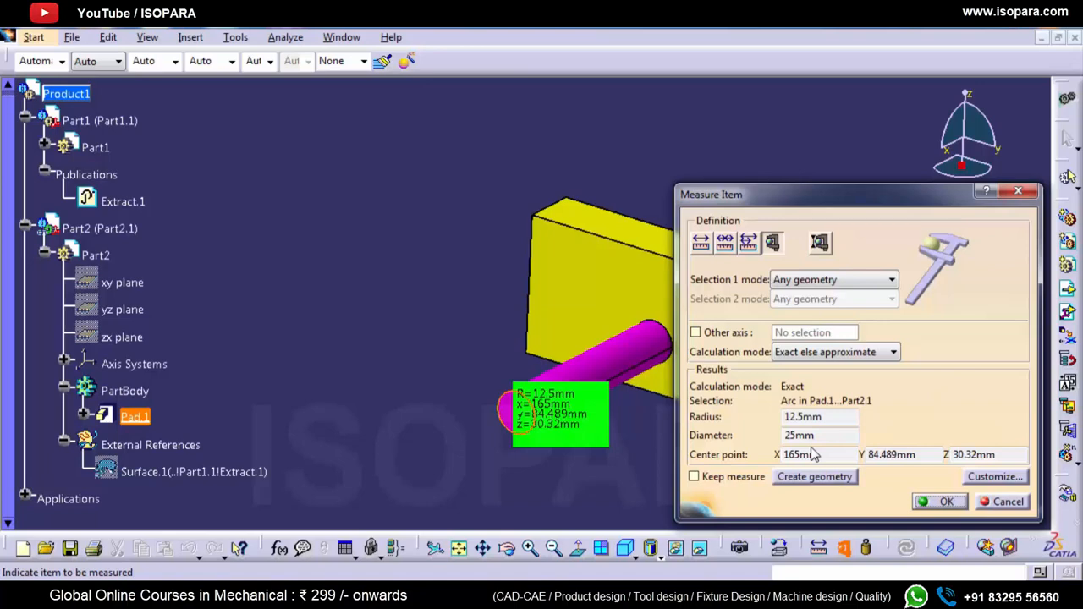
left_click(1001, 501)
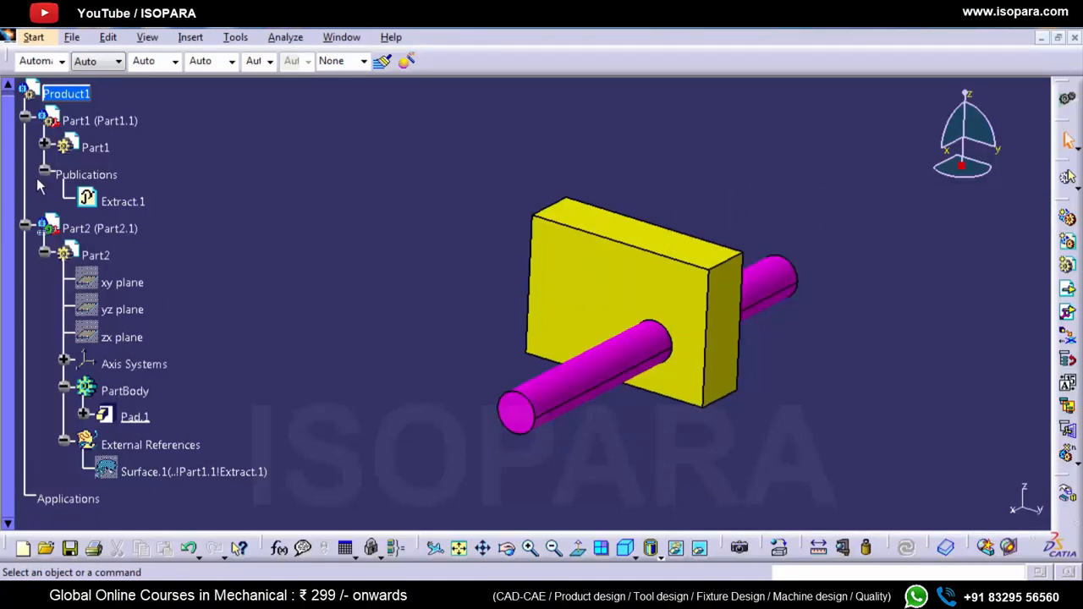
Step: Collapse Part1 and Part2 in the specification tree and open Save Management with the Access column fully visible
left_click(25, 120)
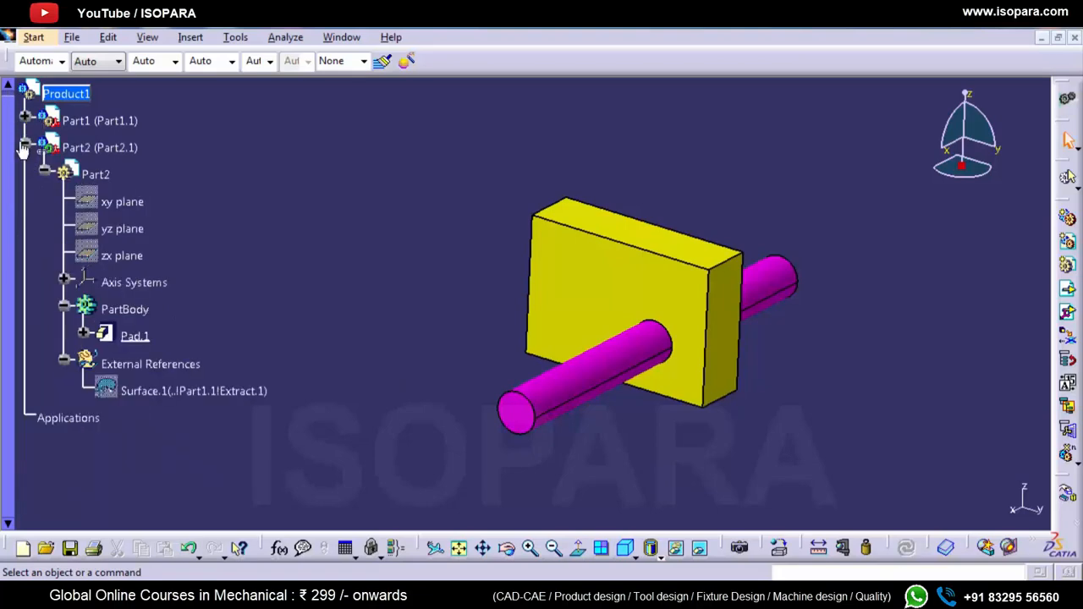
left_click(25, 147)
left_click(73, 37)
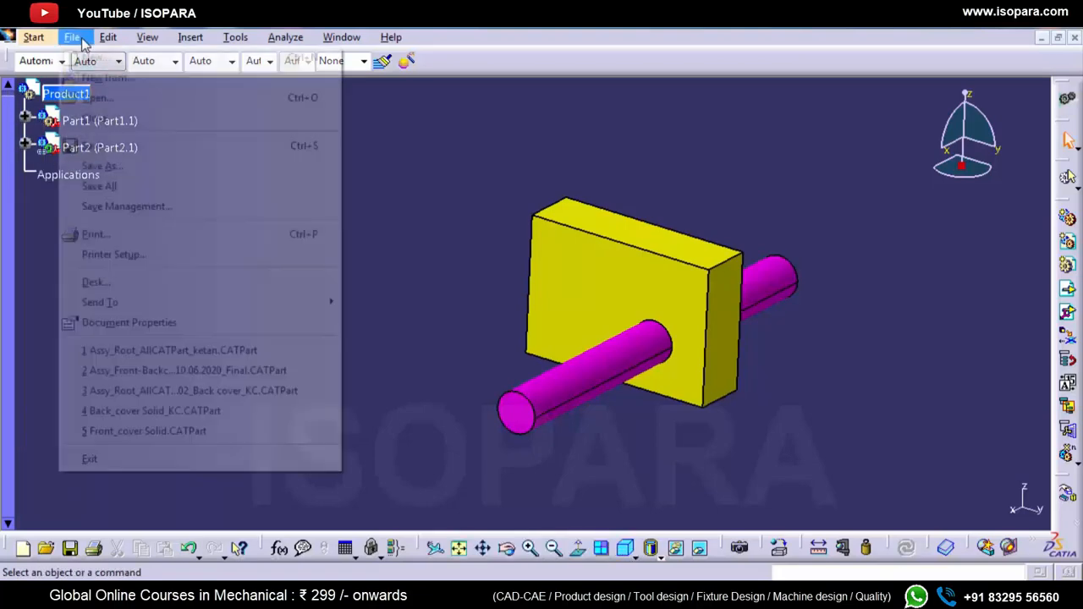
left_click(116, 208)
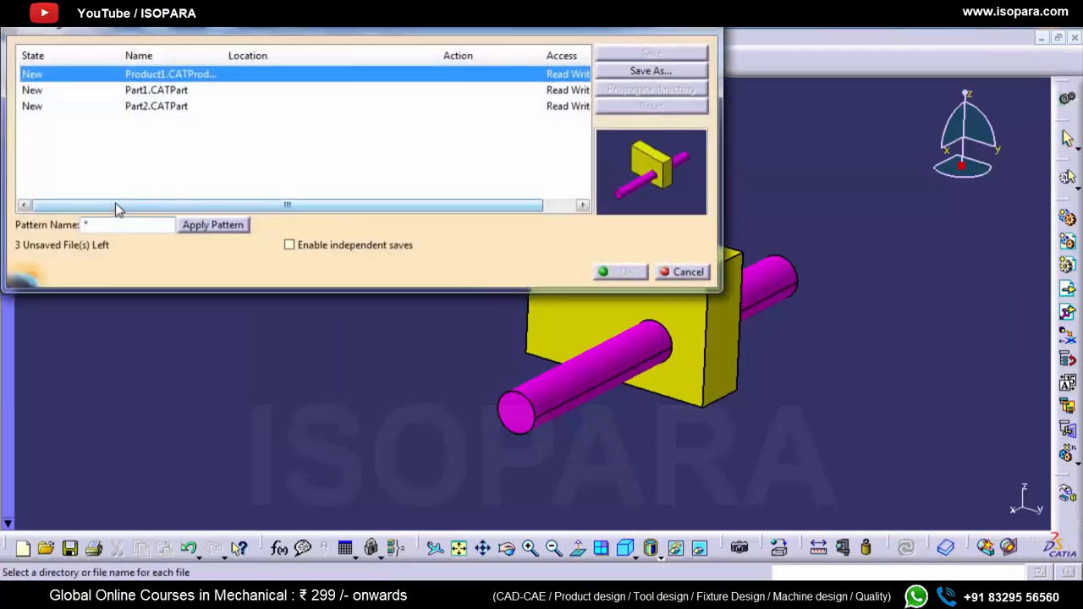
left_click_drag(319, 38, 513, 162)
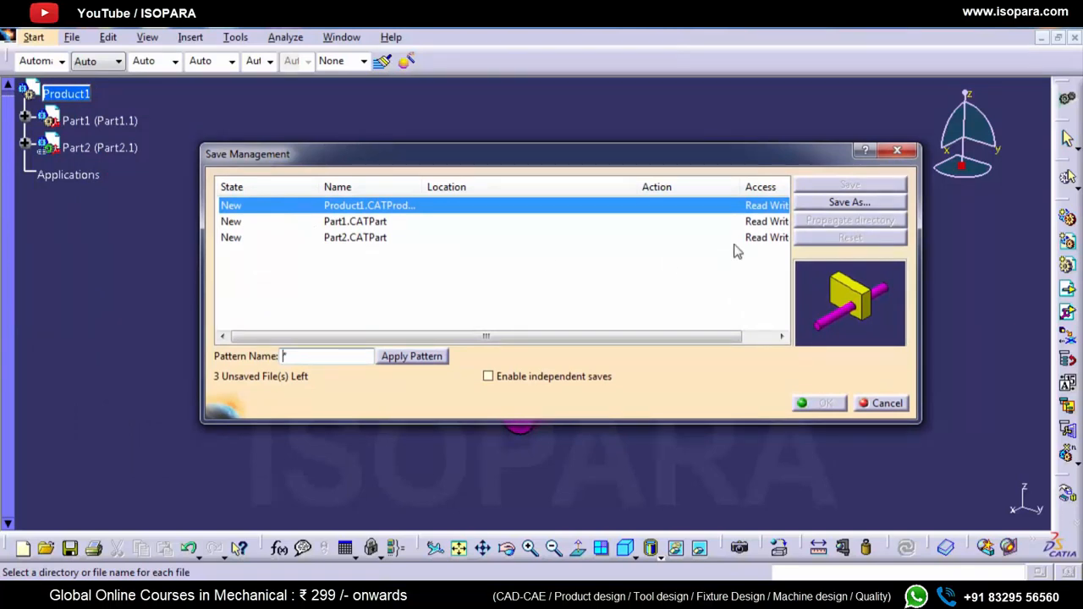
left_click_drag(641, 187, 571, 188)
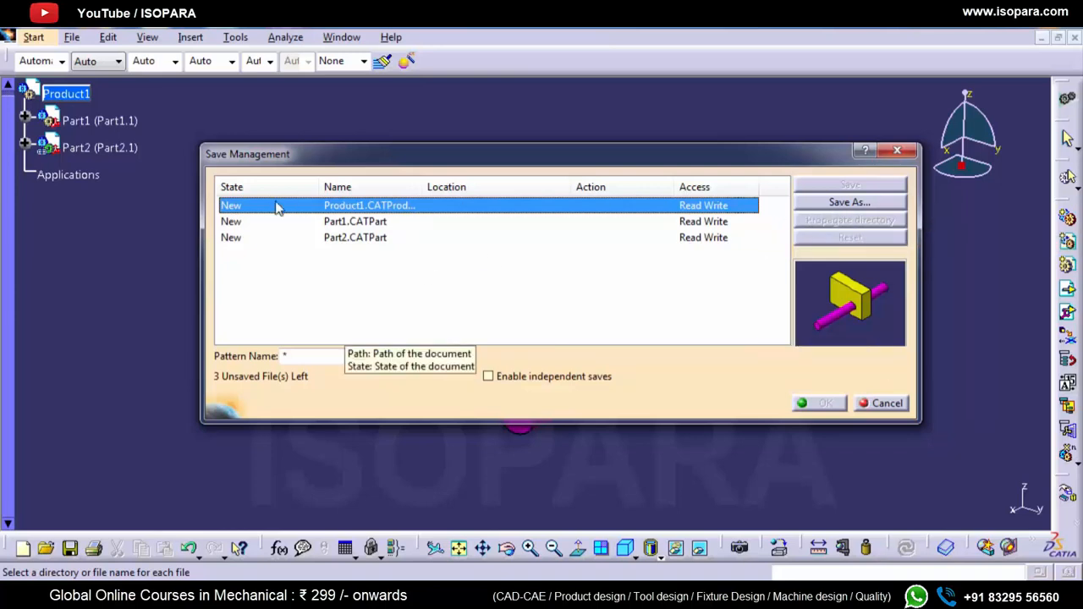
Step: Save Product1 as a CATProduct in the catia documents folder, propagating that directory to Part1 and Part2
left_click(817, 205)
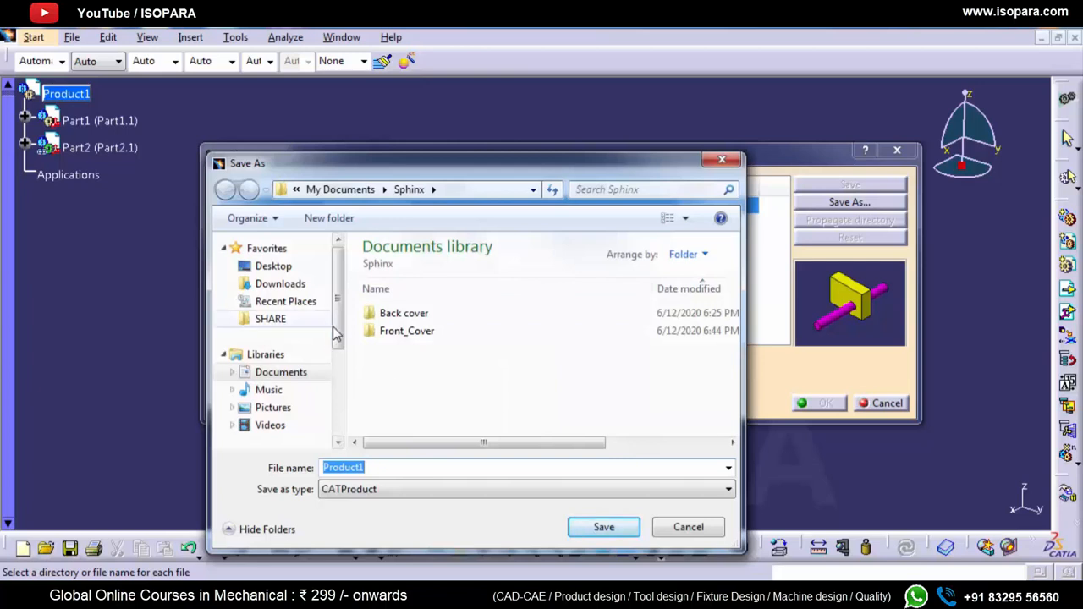
left_click(312, 373)
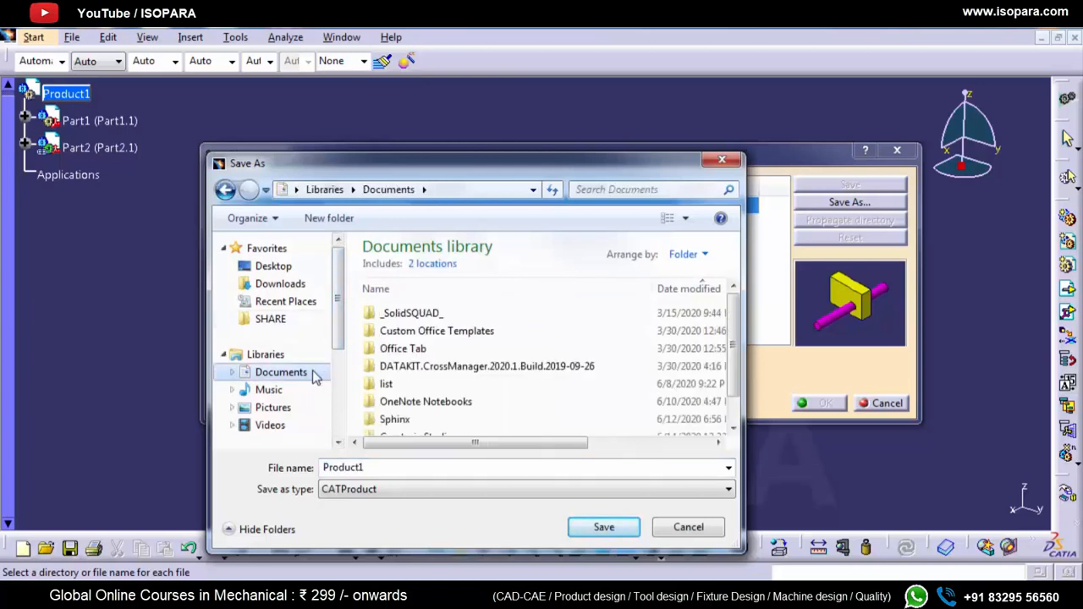
left_click(285, 327)
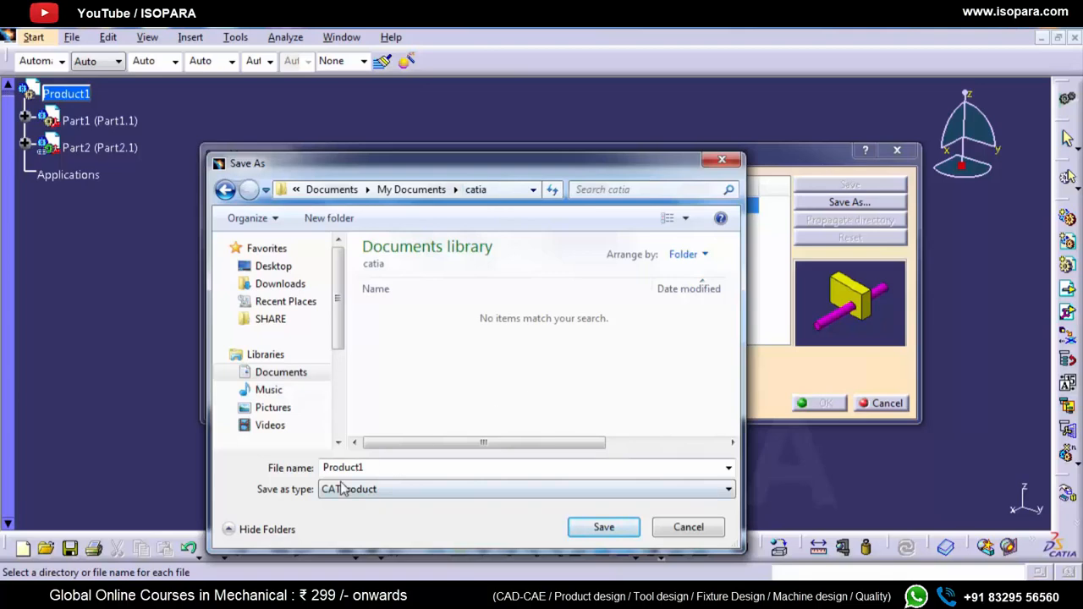
left_click(602, 527)
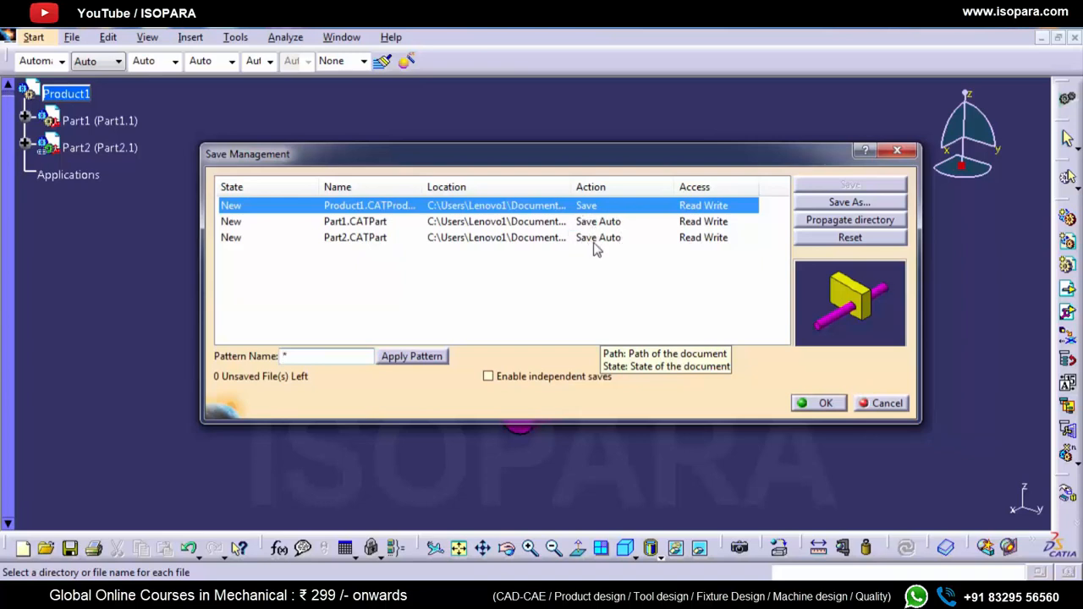
left_click(834, 225)
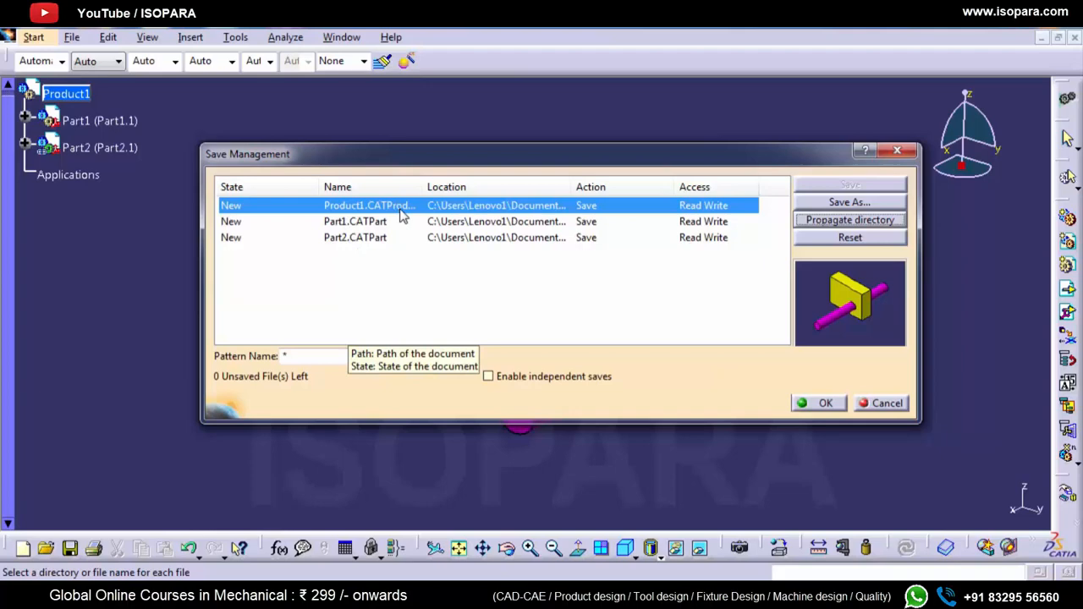
left_click(803, 405)
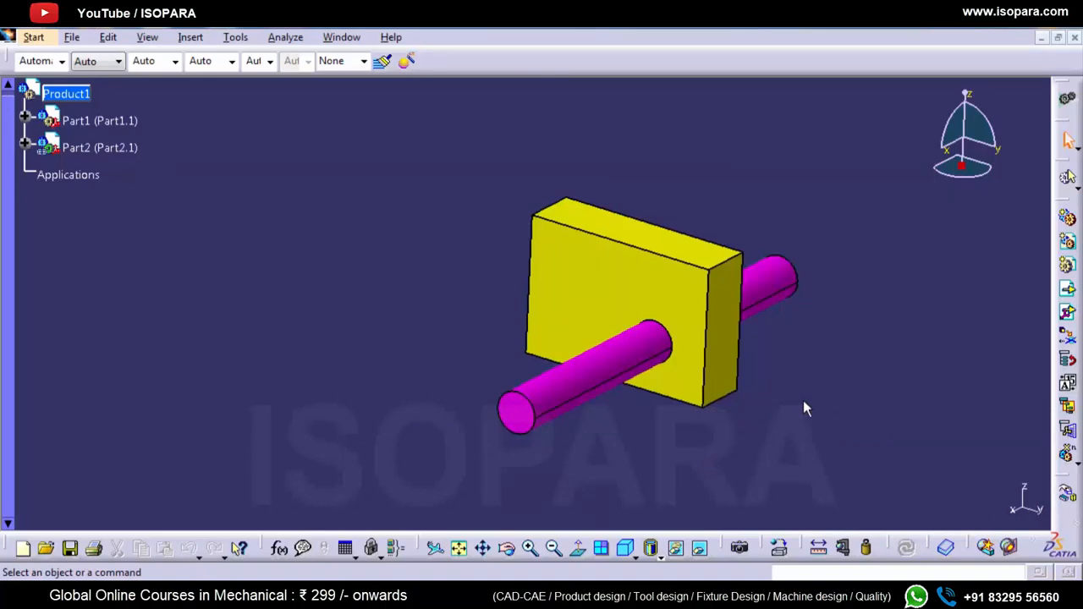
Step: Check the saved Part1, Part2 and Product1 files in the catia folder in Windows Explorer, and return to CATIA
key("alt+Tab")
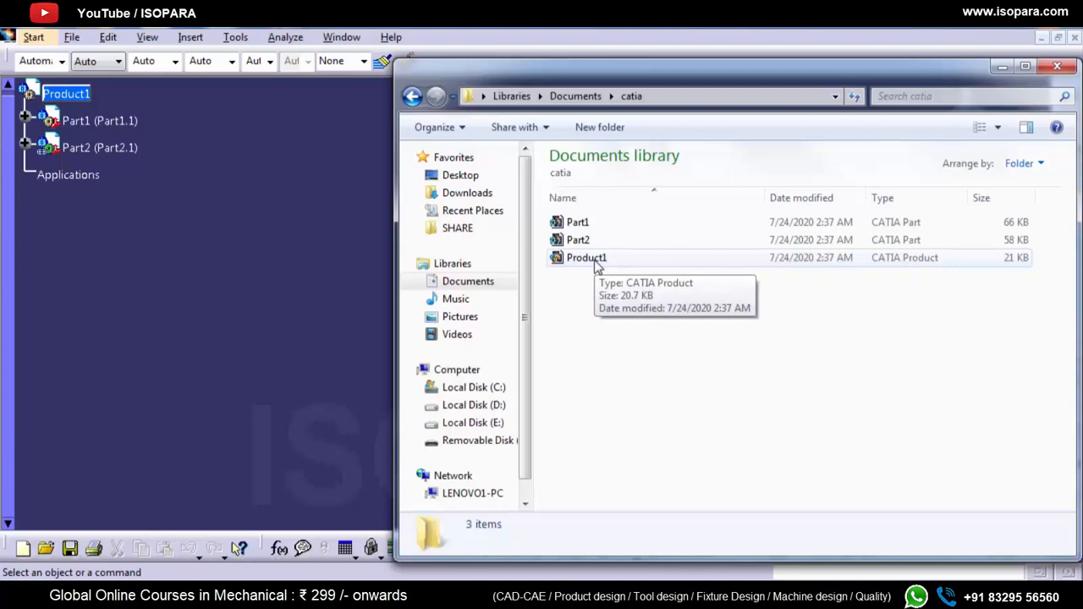
left_click(222, 258)
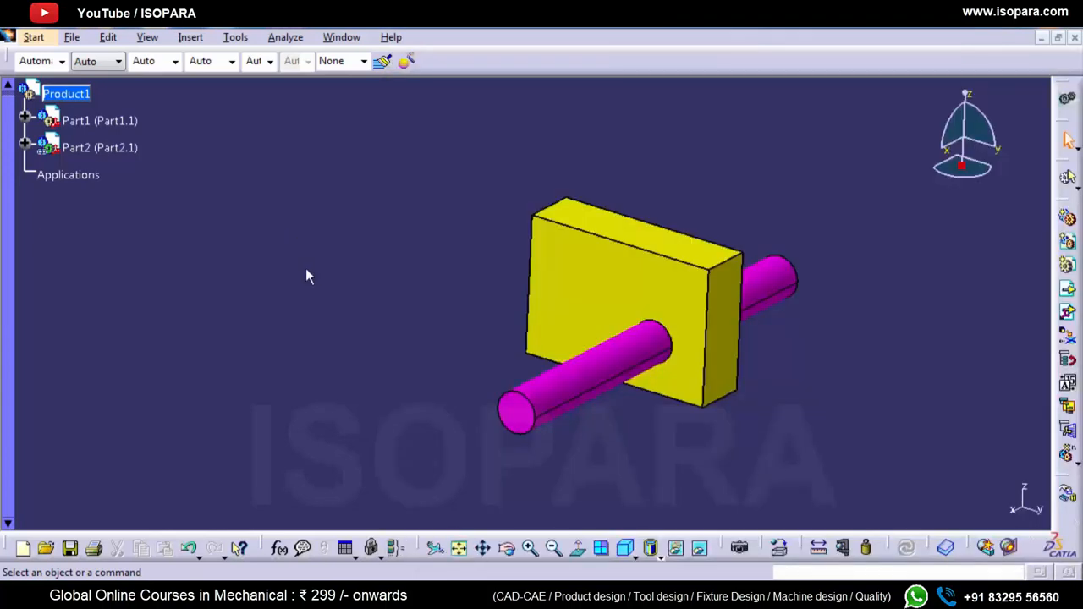
Step: Make Part2 active in the specification tree and choose the cylinder's near circular end edge for a chamfer
left_click(25, 146)
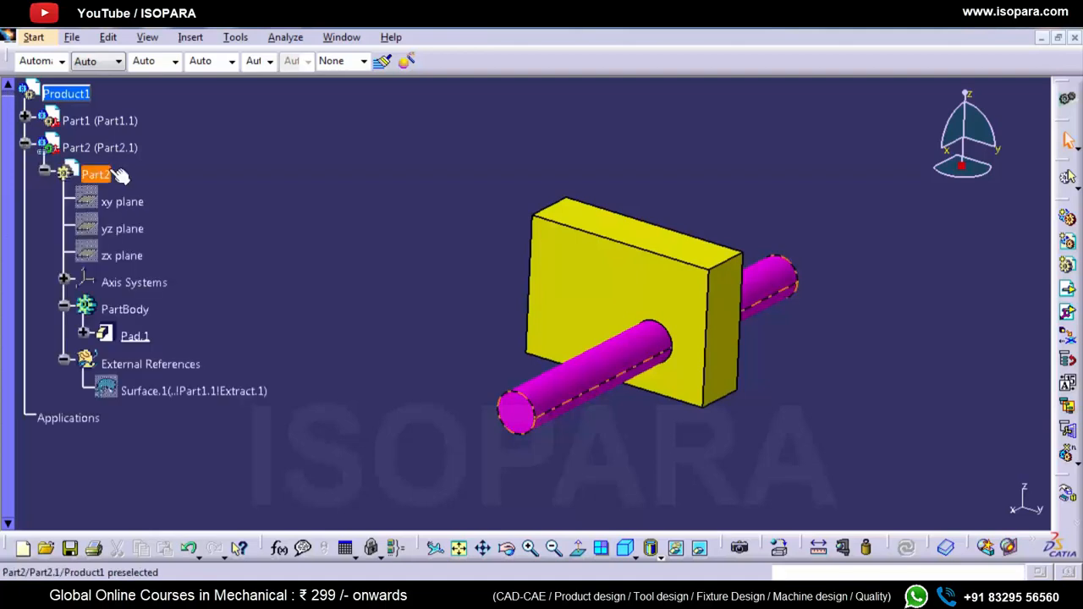
double_click(117, 174)
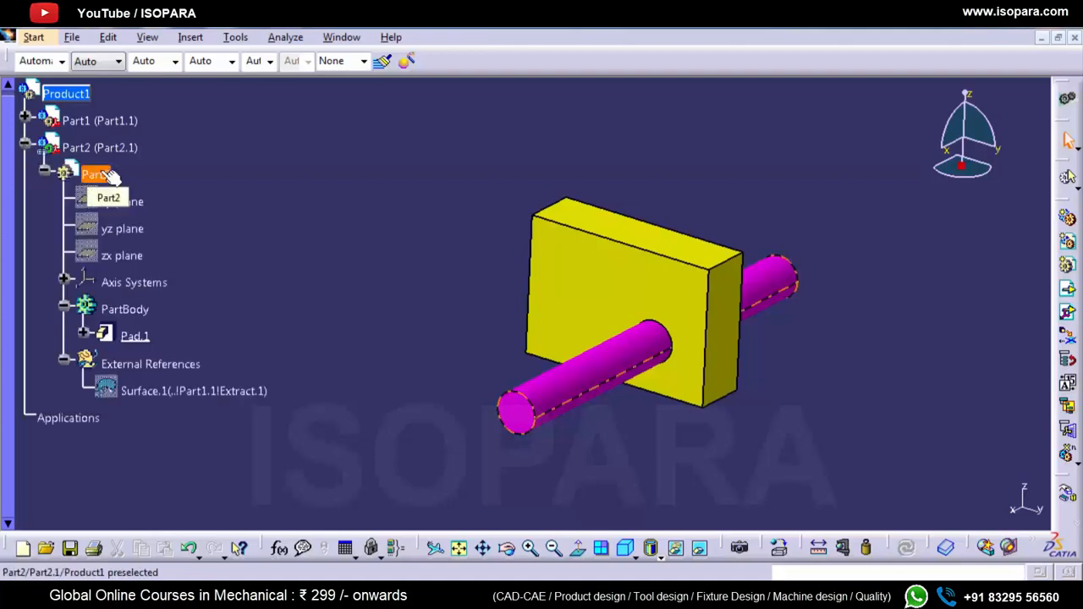
left_click(166, 176)
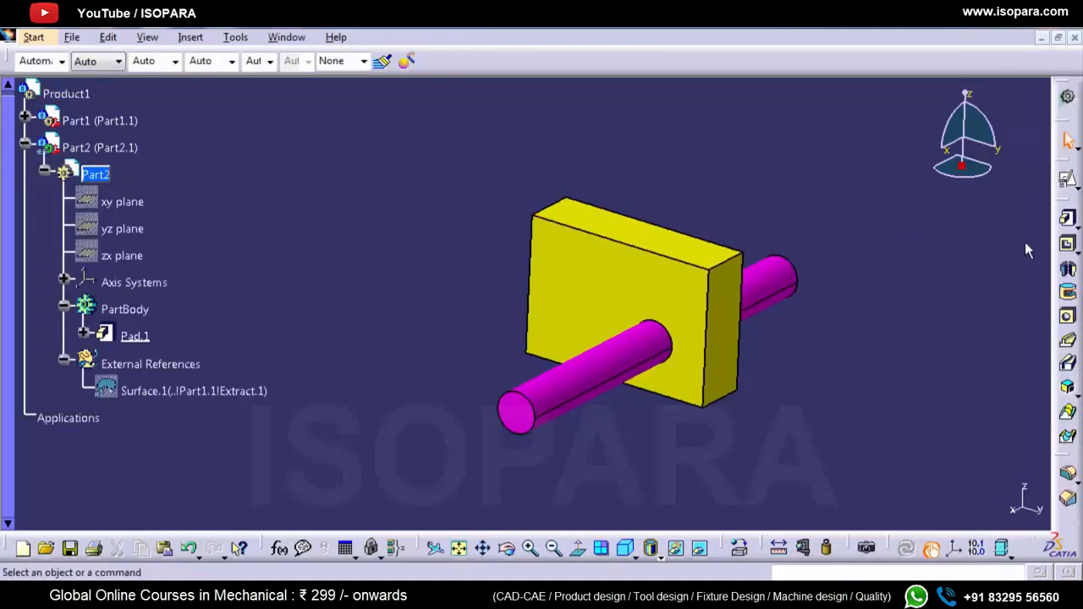
left_click(1064, 497)
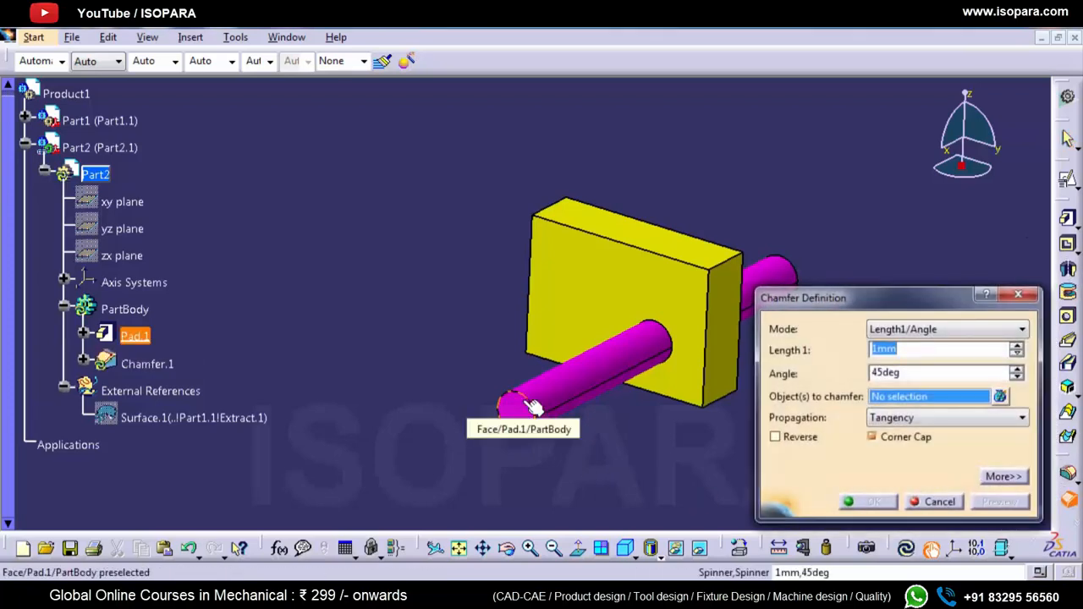
left_click(513, 399)
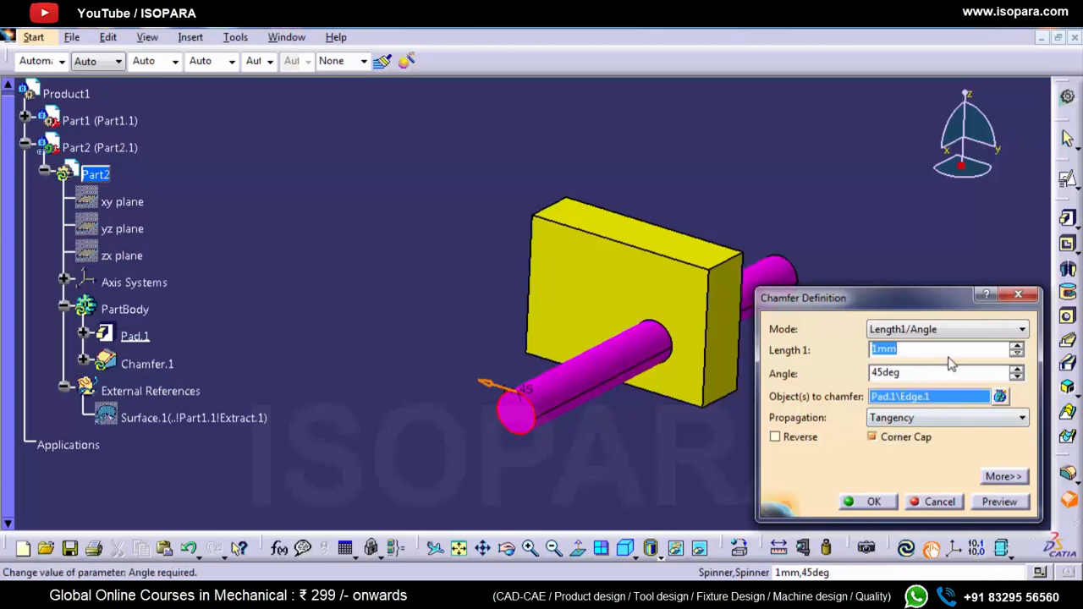
Step: Chamfer the cylinder's end edge in Length1/Length2 mode with Length 1 of 9 mm and Length 2 of 35 mm
left_click(1016, 346)
left_click(1017, 347)
left_click(1017, 346)
left_click(1017, 346)
left_click(1017, 346)
left_click(1017, 346)
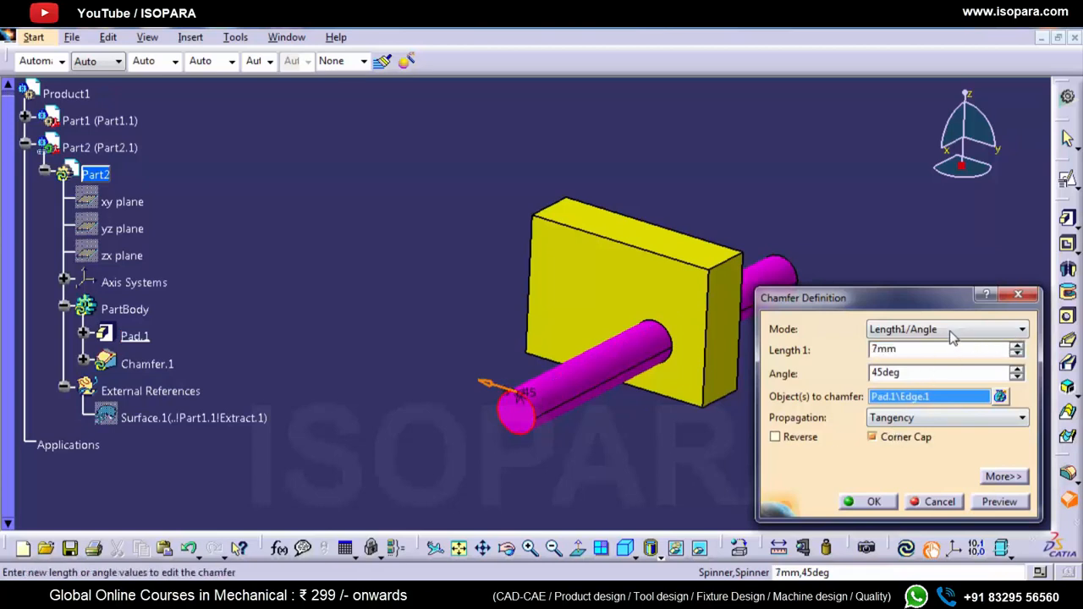
left_click(952, 336)
left_click(948, 361)
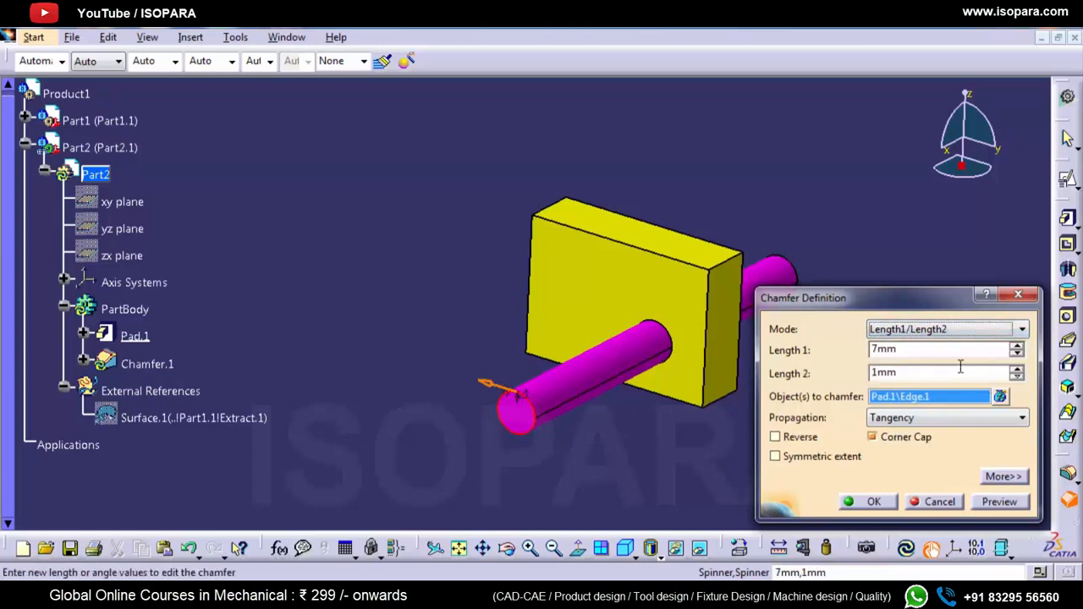
left_click(1017, 346)
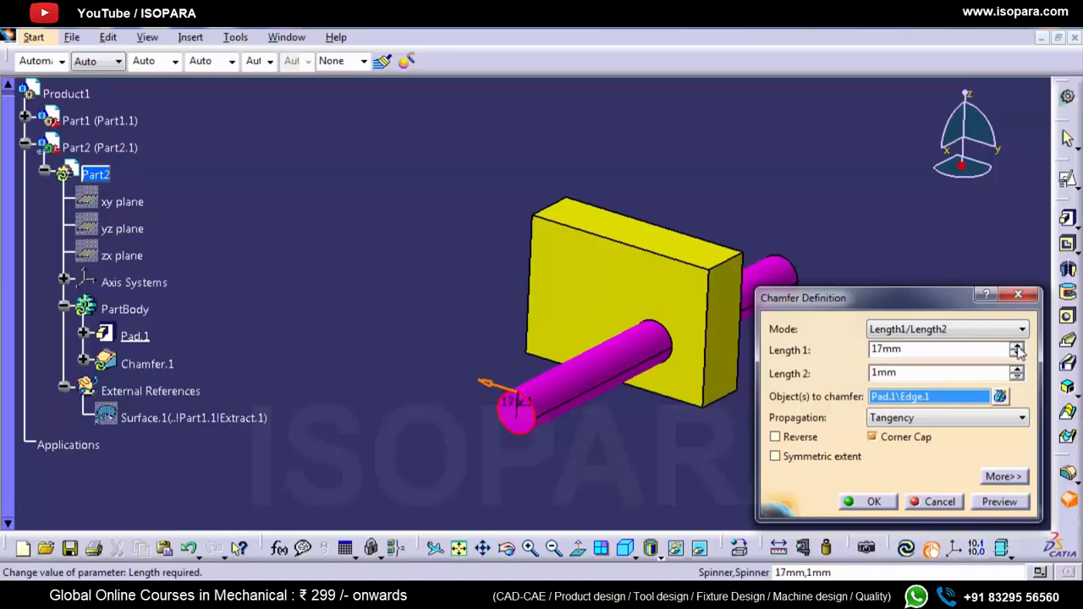
left_click(1017, 354)
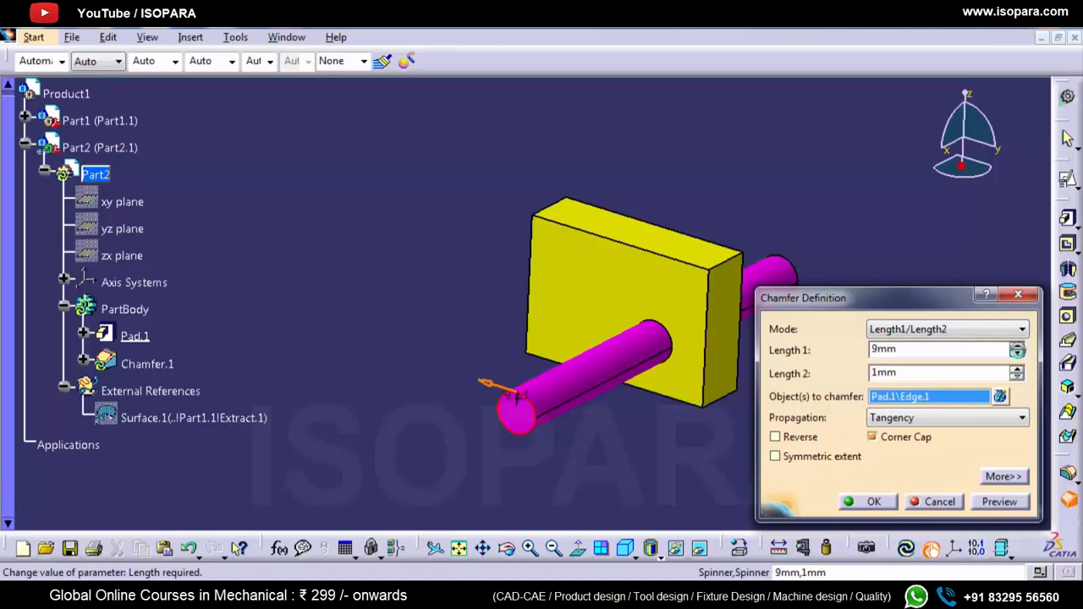
left_click(1016, 369)
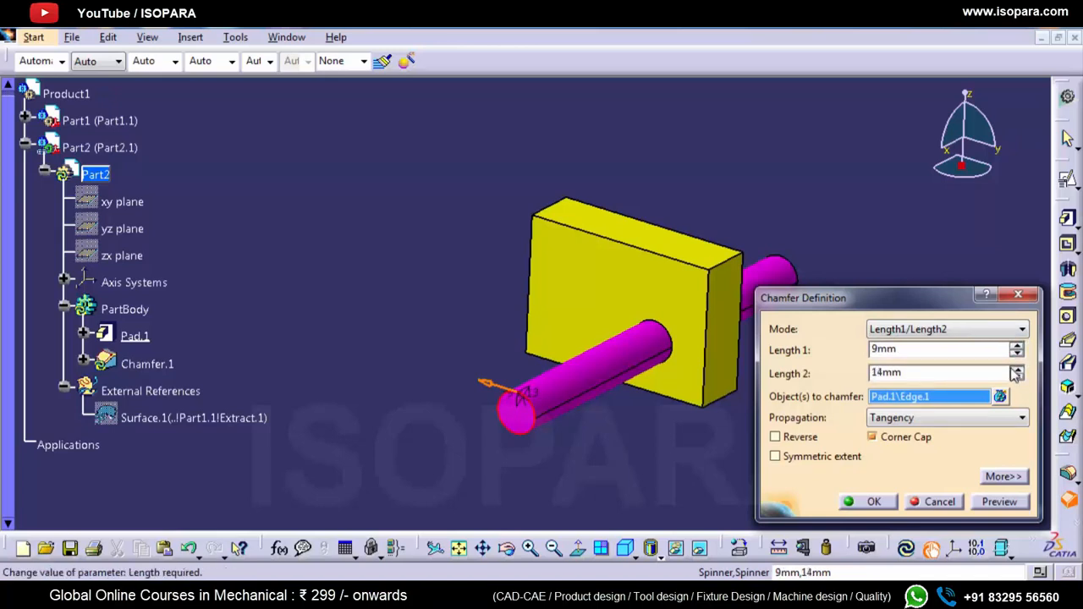
left_click(1016, 371)
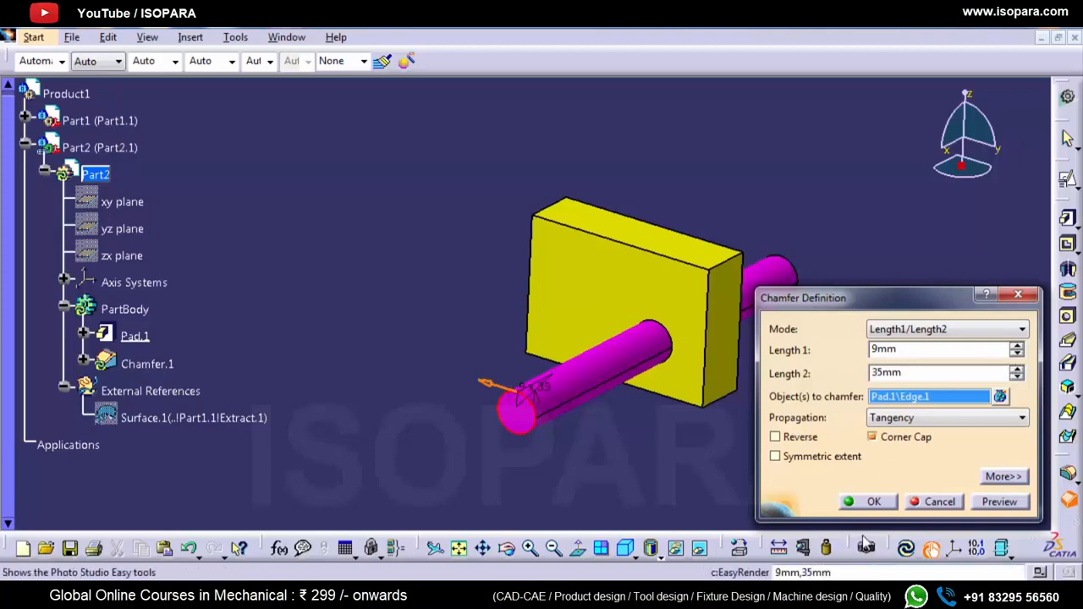
left_click(856, 500)
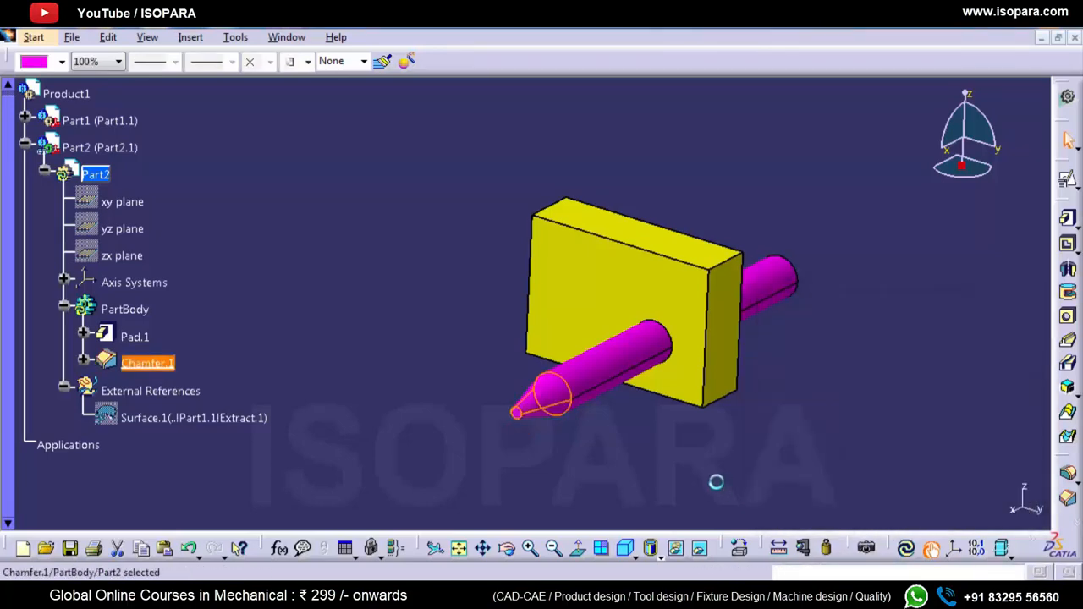
left_click(712, 480)
middle_click_drag(547, 362, 691, 332)
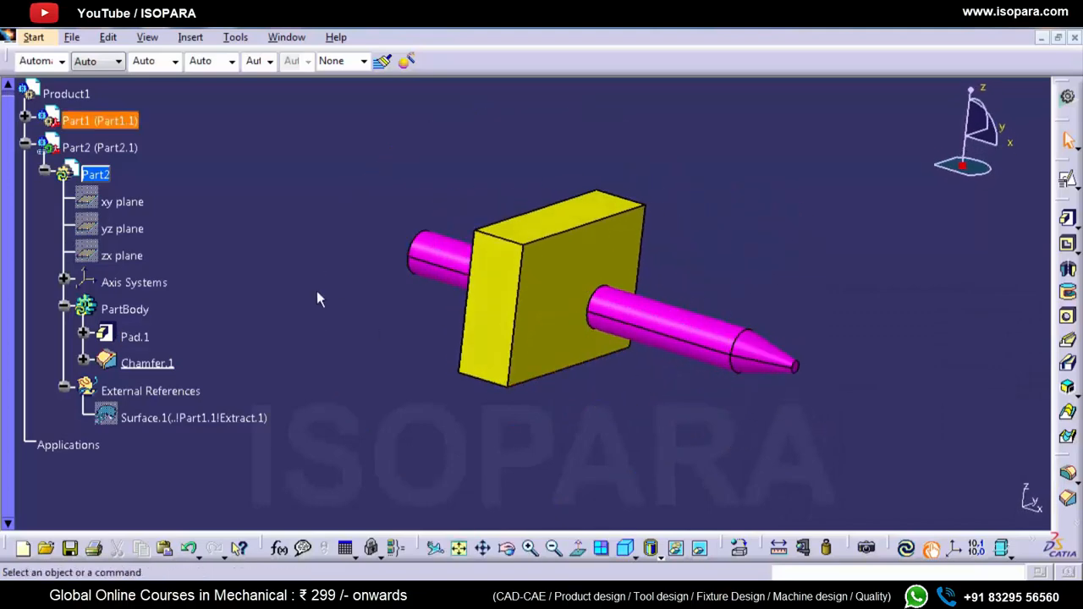
Step: Review the state of Part2.CATPart in Save Management and close it without saving
left_click(72, 37)
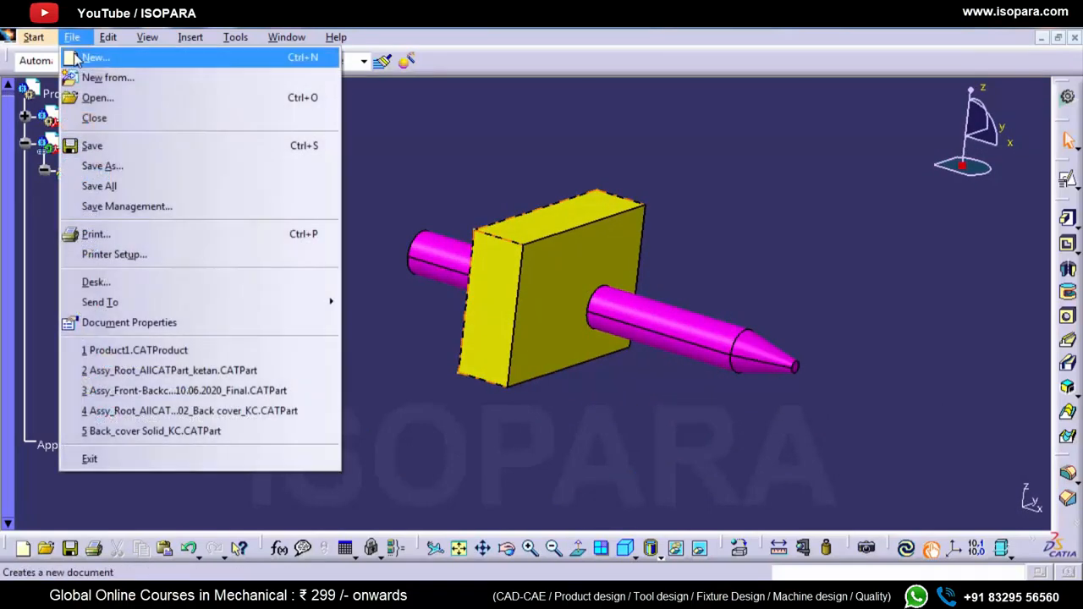
left_click(106, 207)
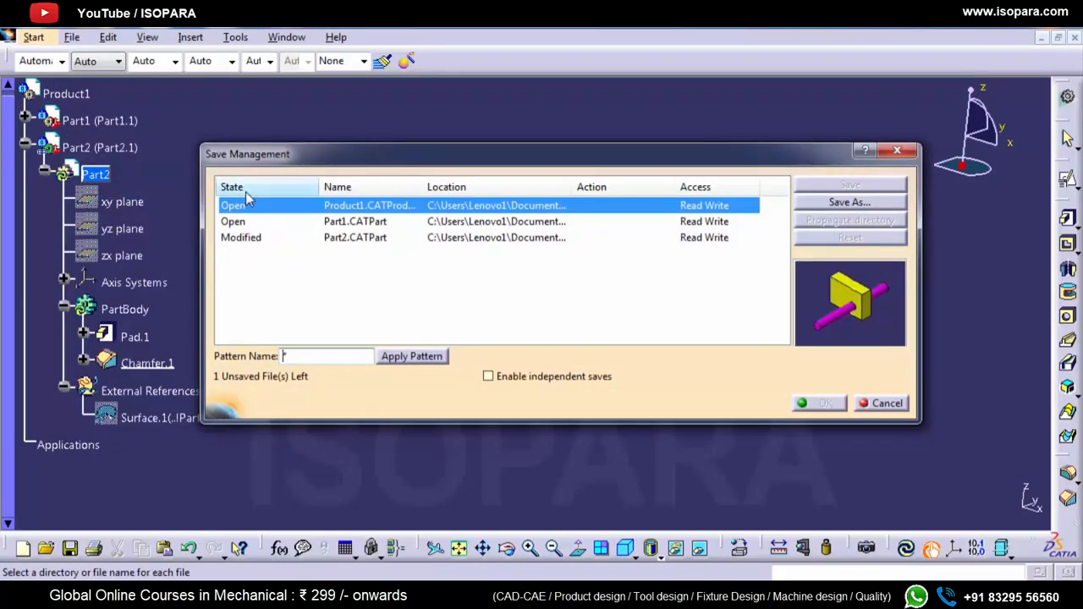
left_click(244, 241)
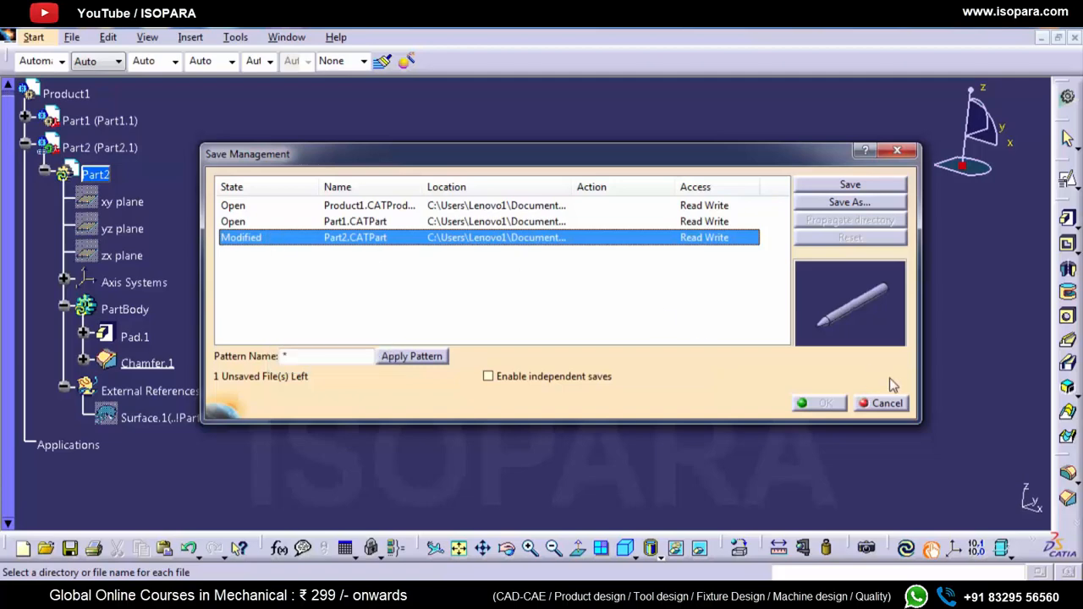
left_click(884, 403)
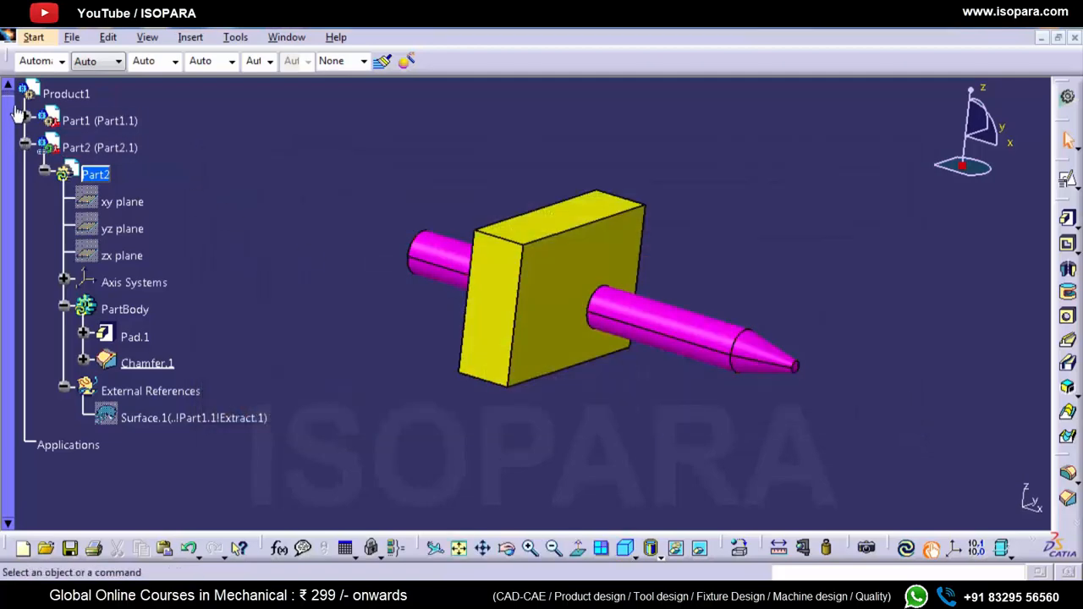
Step: Make Part1 active in the specification tree and hide its Geometrical Set.1
left_click(25, 120)
double_click(97, 149)
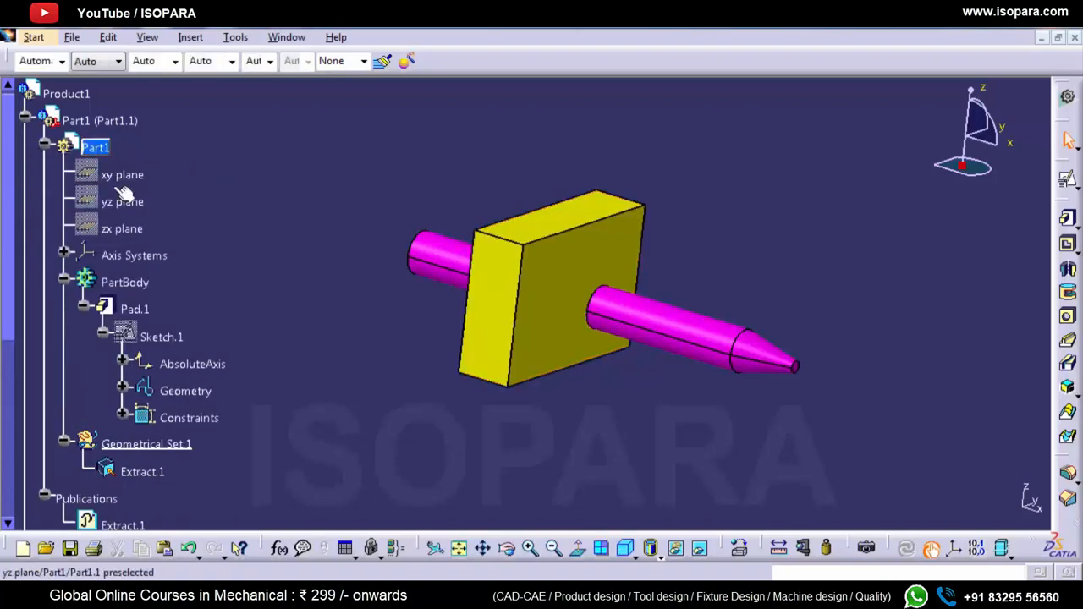
scroll(171, 253, "down", 3)
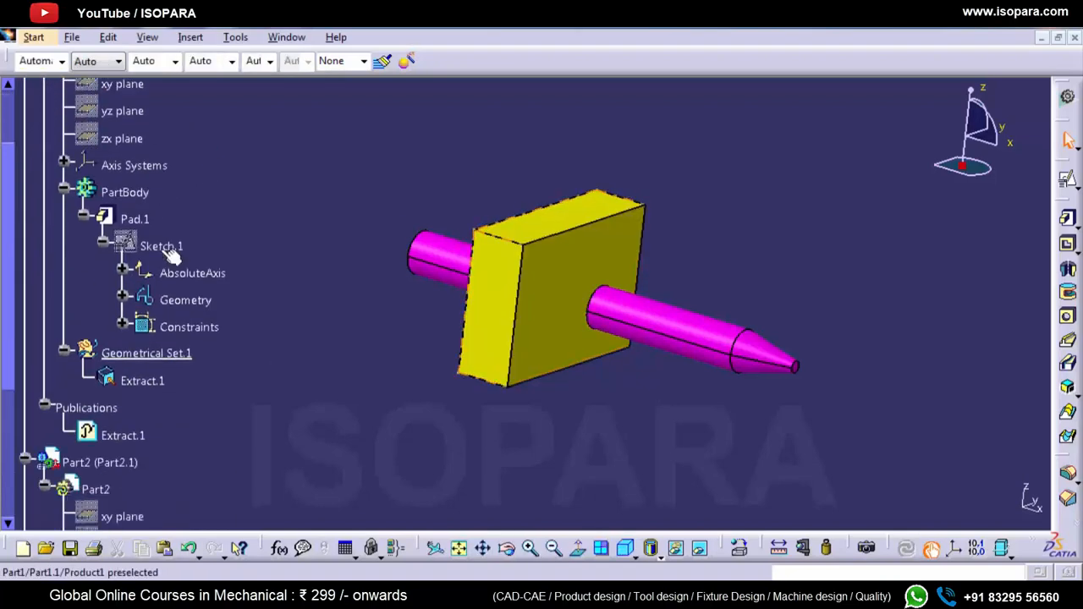
left_click(180, 355)
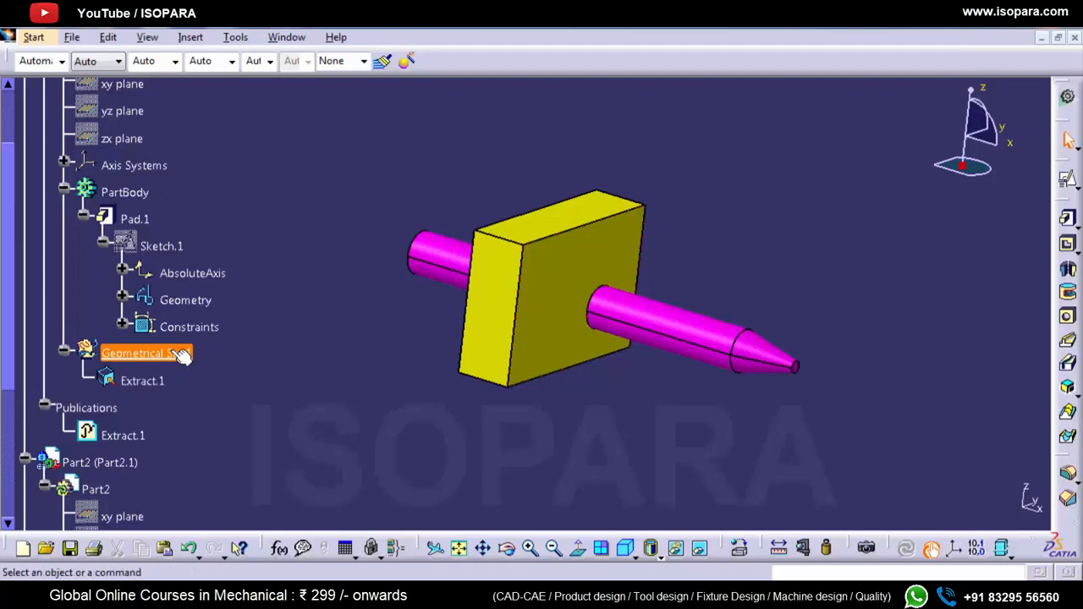
right_click(176, 355)
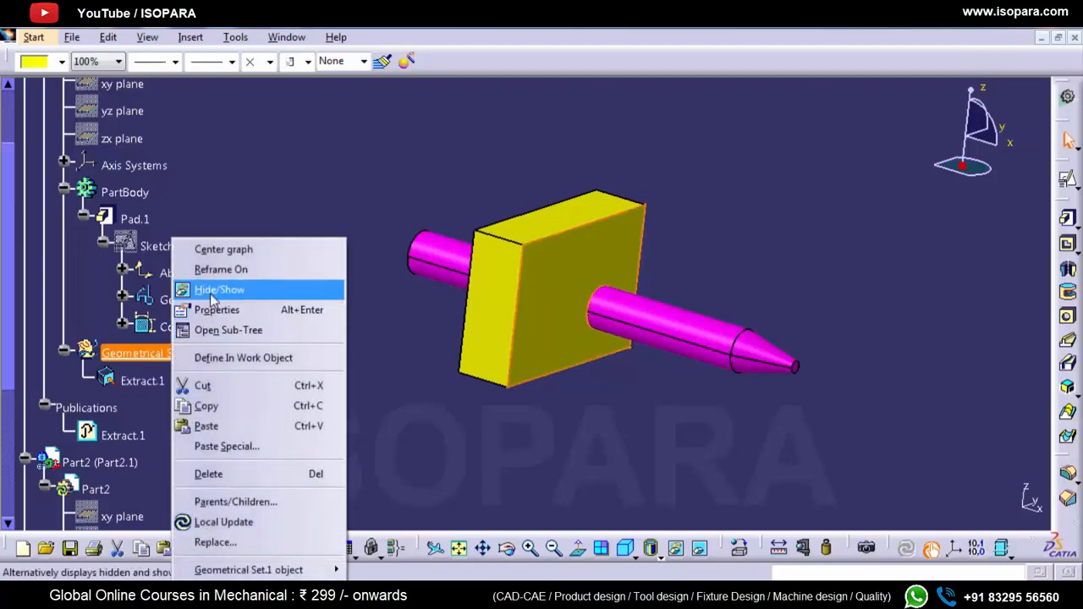
left_click(212, 291)
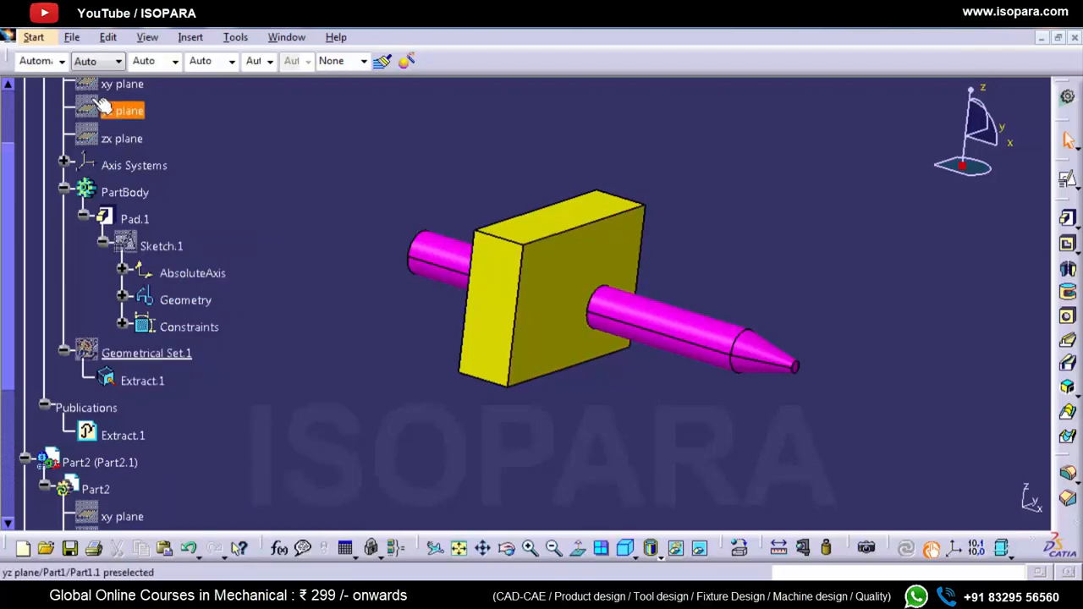
Step: Make Product1 active and open Save Management to inspect the state of Part1.CATPart
scroll(98, 171, "up", 3)
double_click(71, 138)
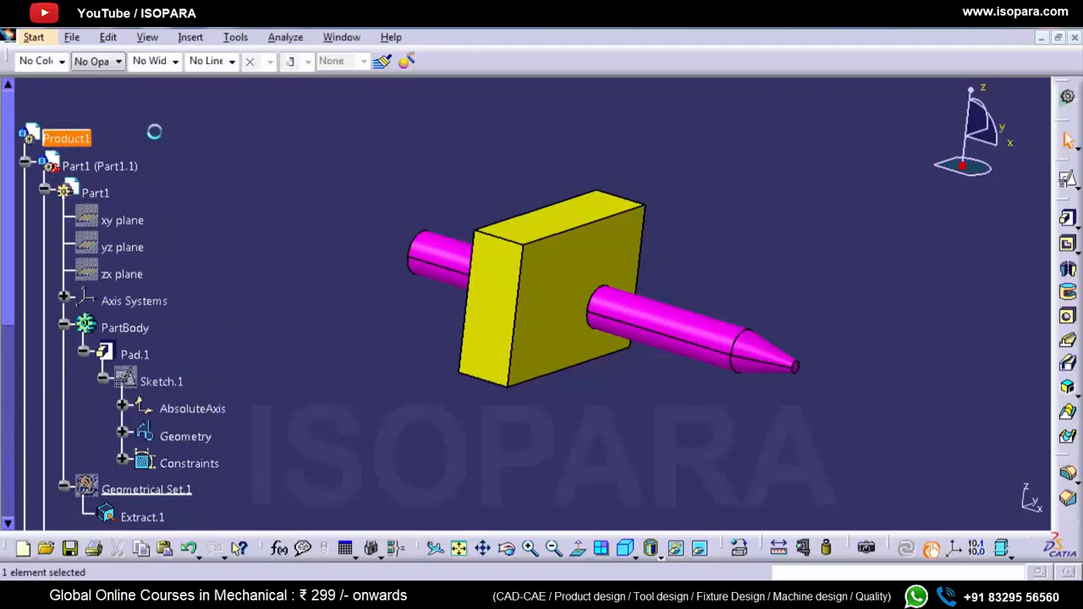
left_click(72, 38)
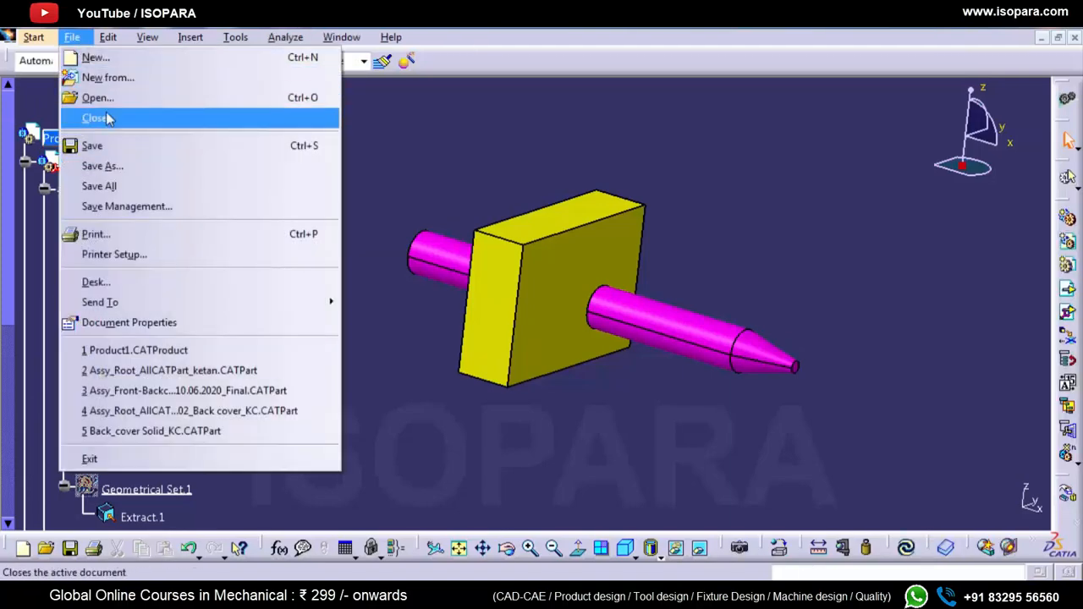
left_click(107, 206)
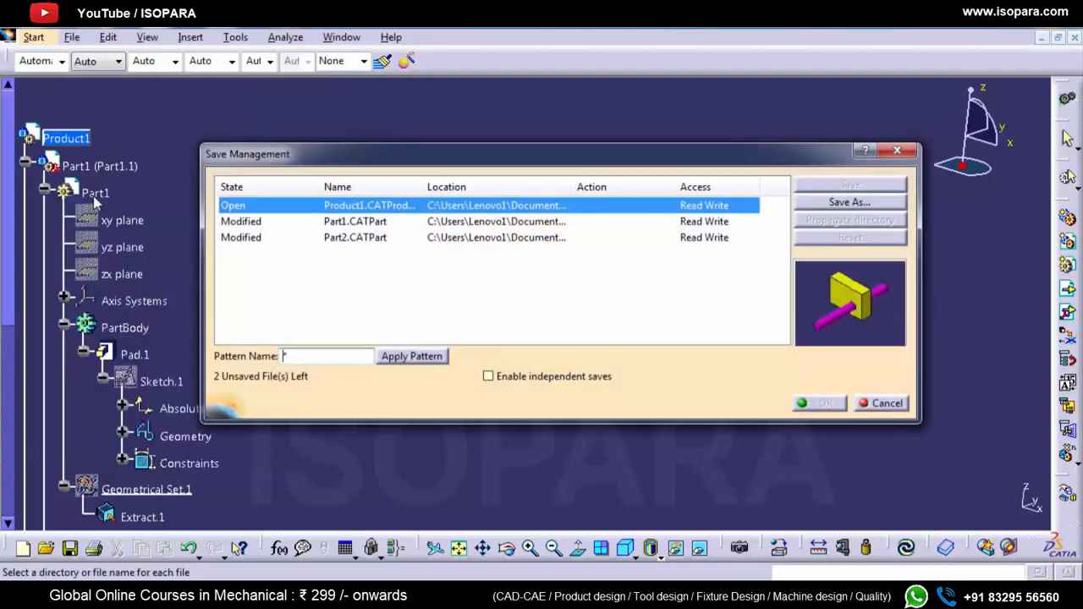
left_click(247, 224)
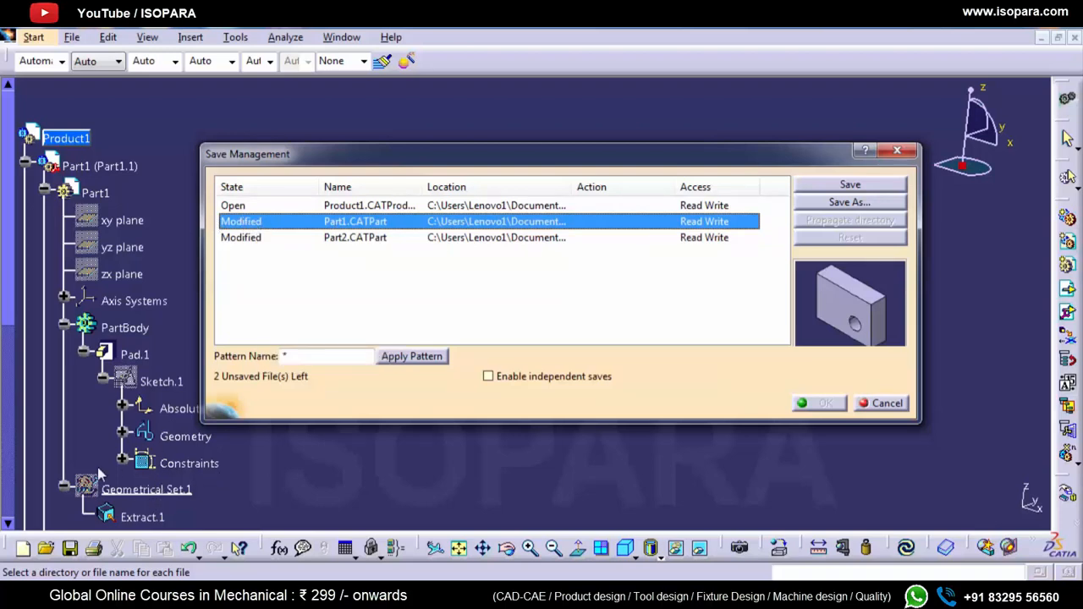
Step: Save only Part2.CATPart with independent saves enabled, accepting that Part1 is left out, and check the catia folder in Windows Explorer
left_click(247, 237)
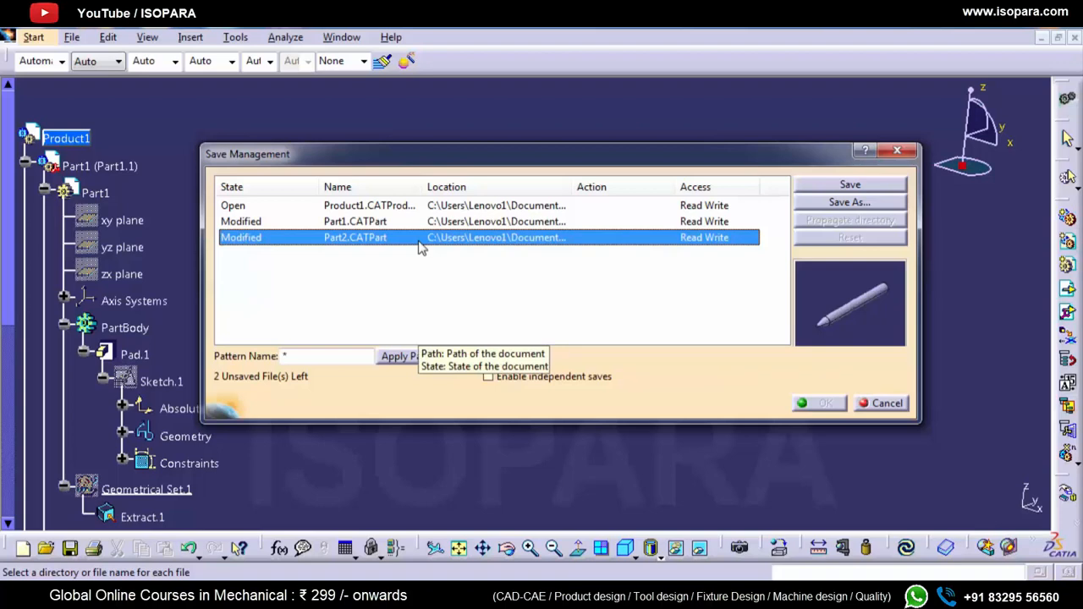
left_click(489, 377)
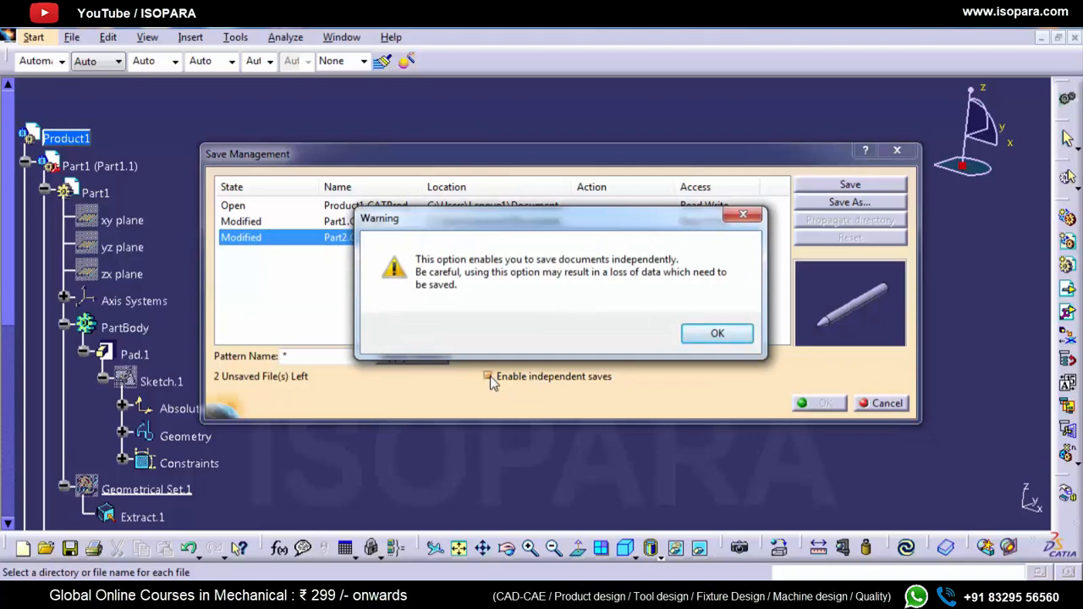
left_click(718, 333)
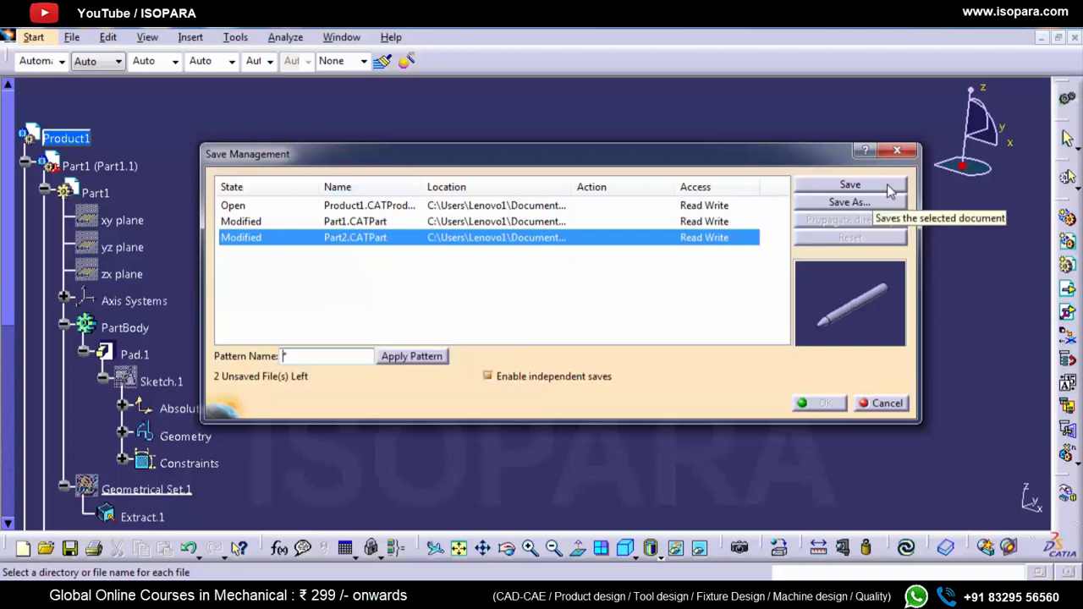
left_click(850, 187)
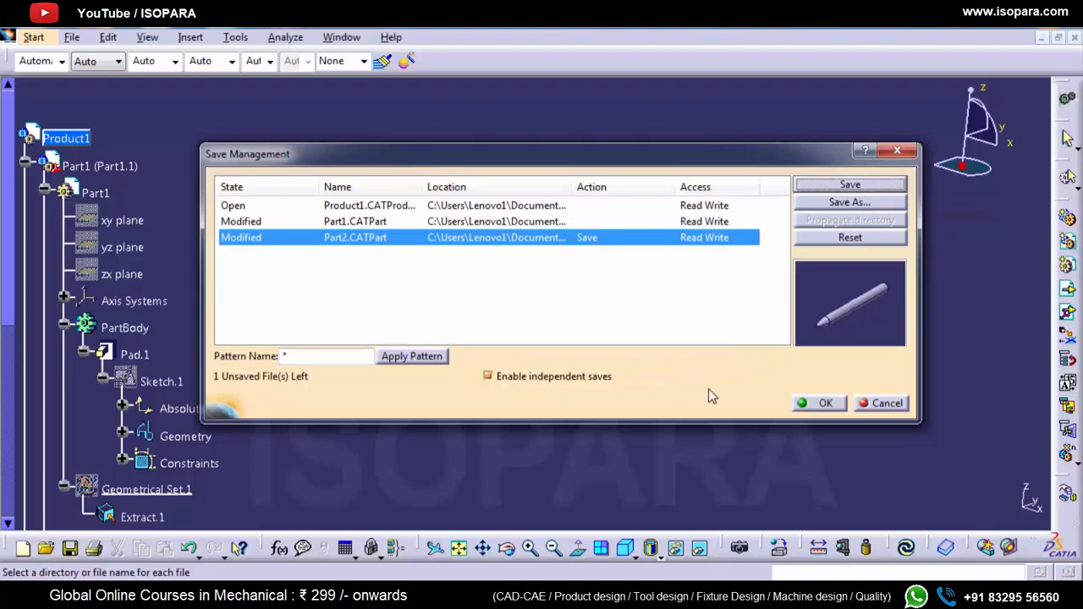
left_click(813, 403)
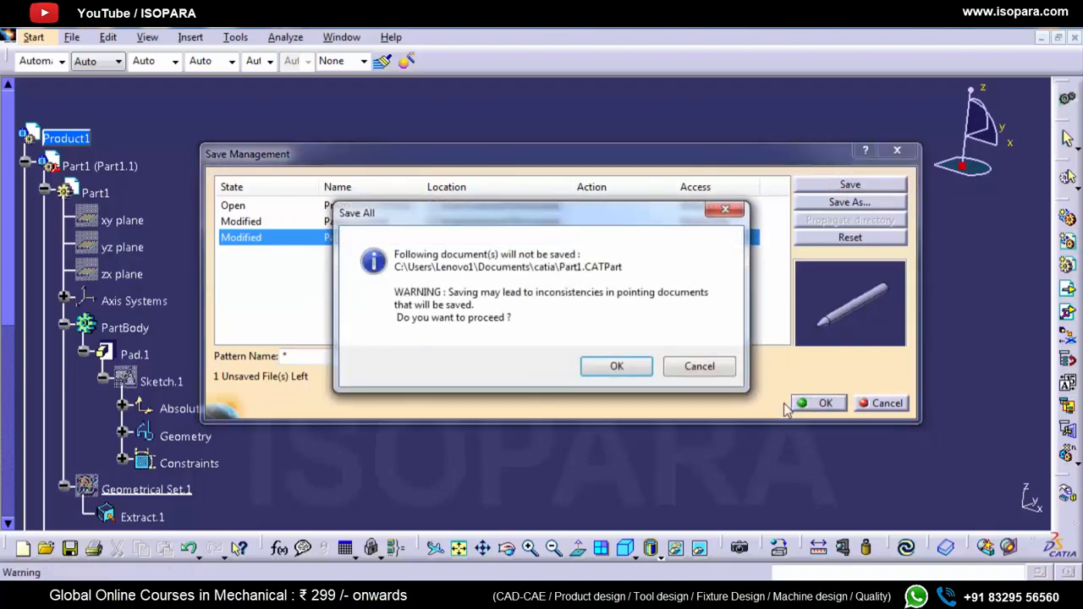
left_click(618, 372)
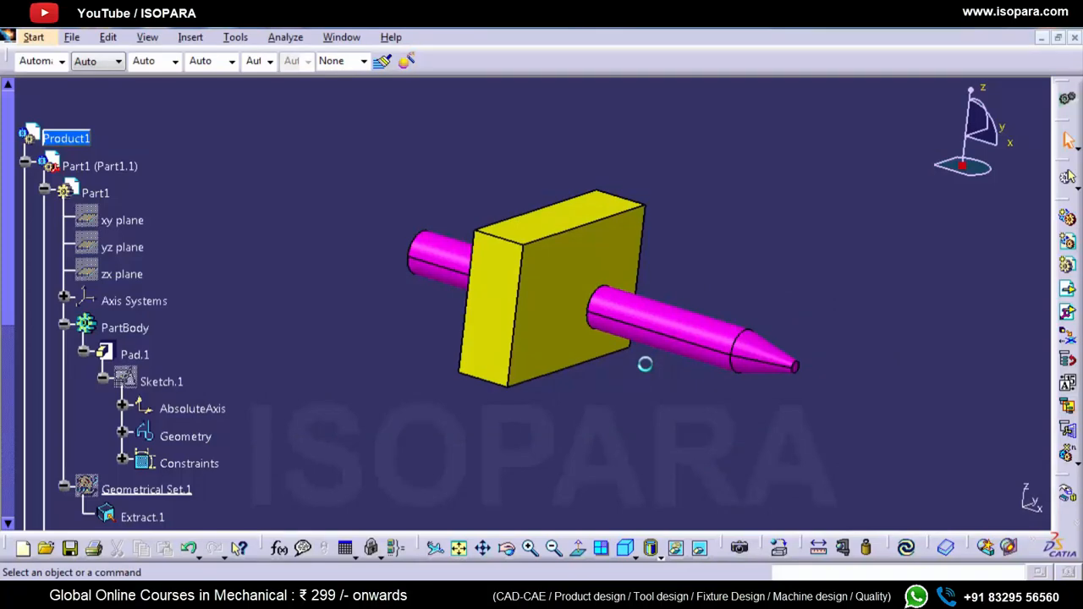
key("alt+Tab")
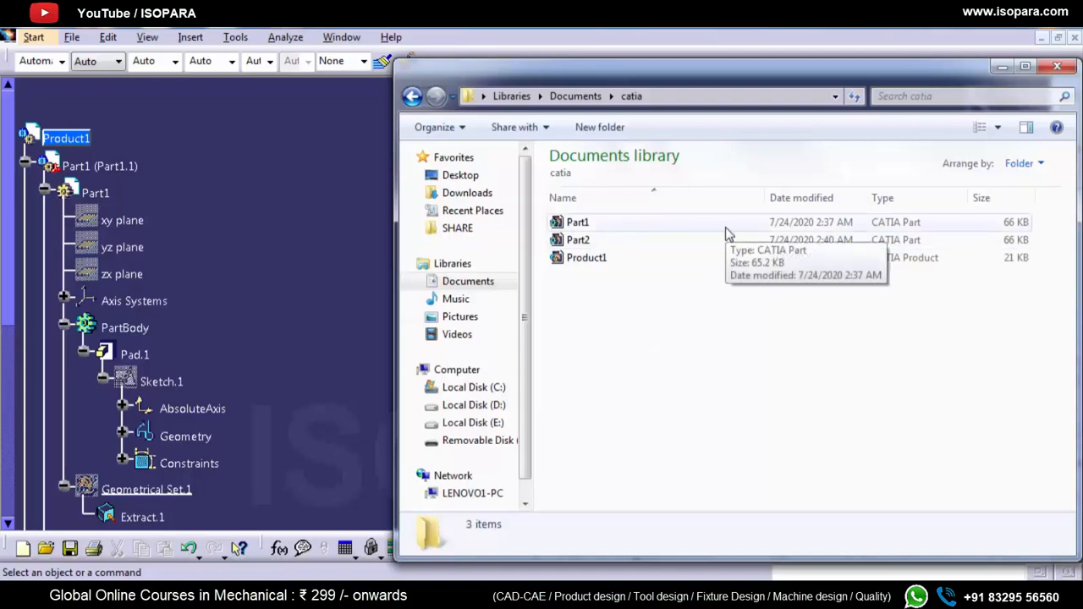
Step: Sort the catia folder by modification date, compare Part2 with the other files, and return to CATIA
left_click(799, 202)
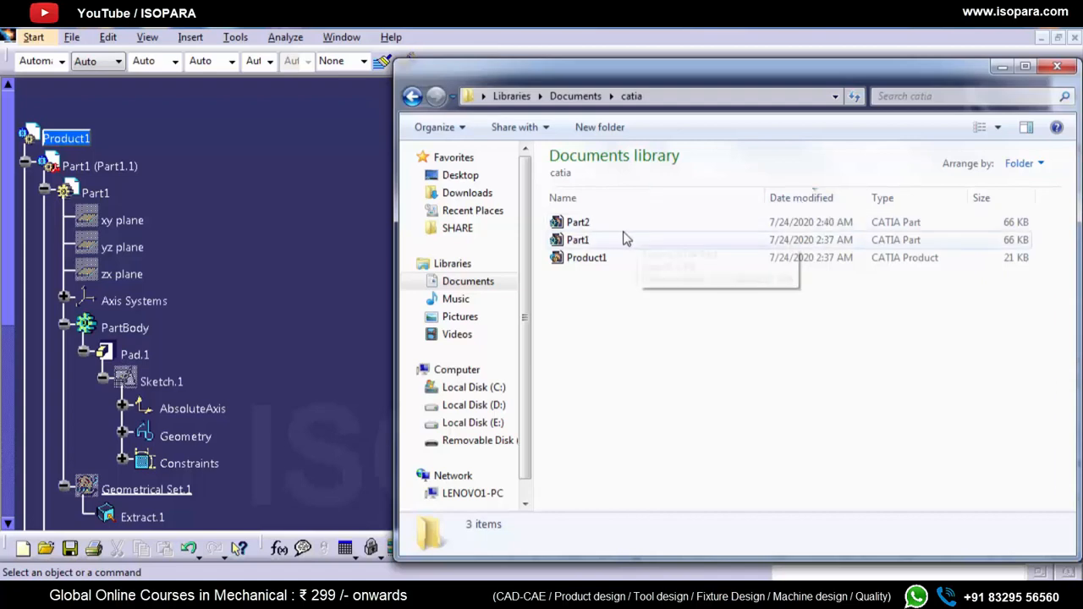
left_click(620, 227)
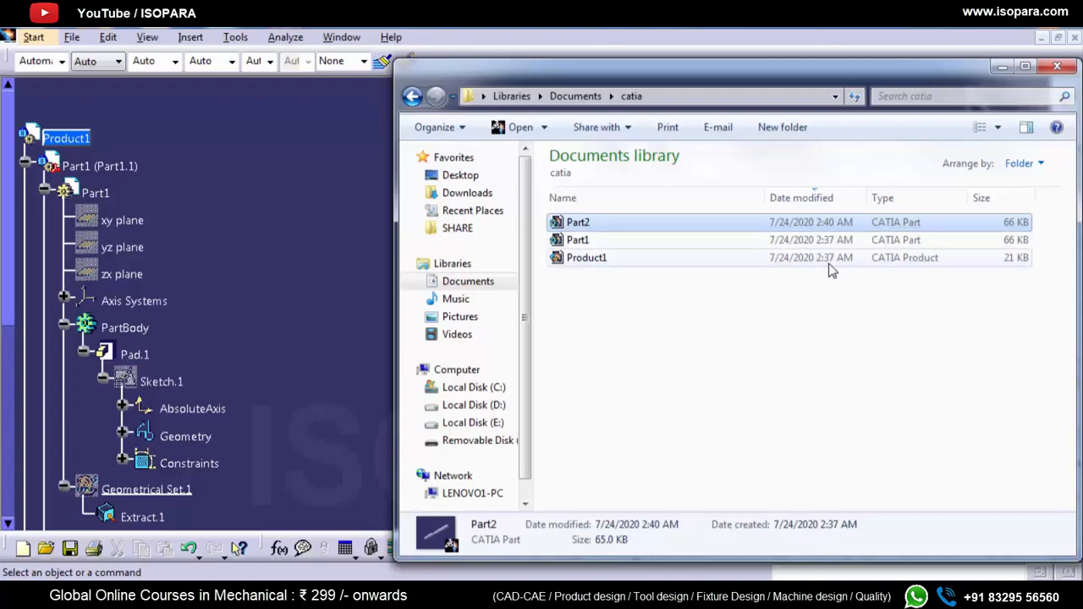
left_click(812, 307)
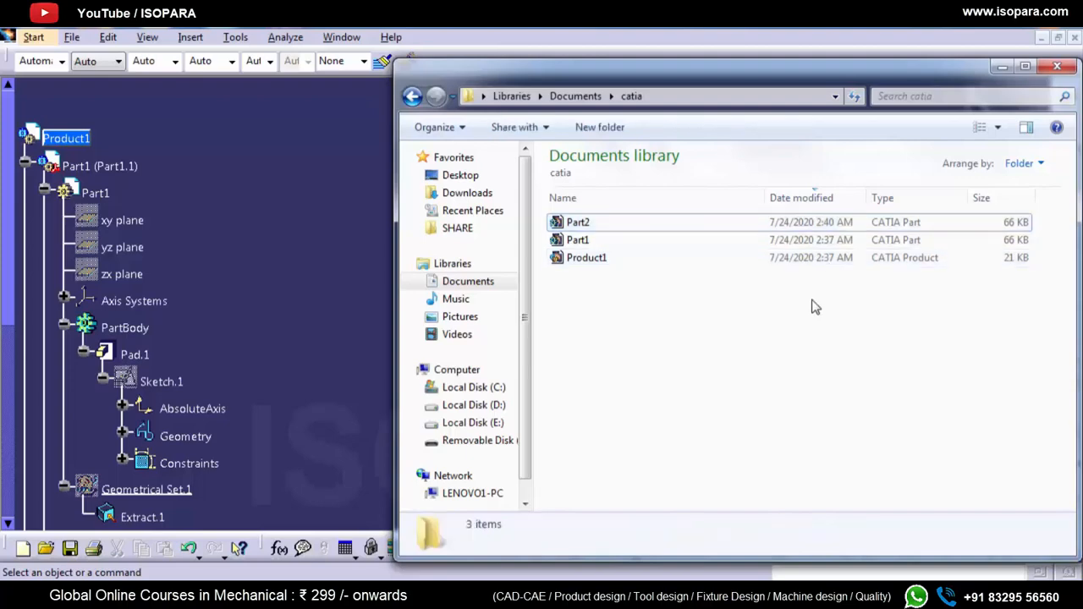
left_click(322, 322)
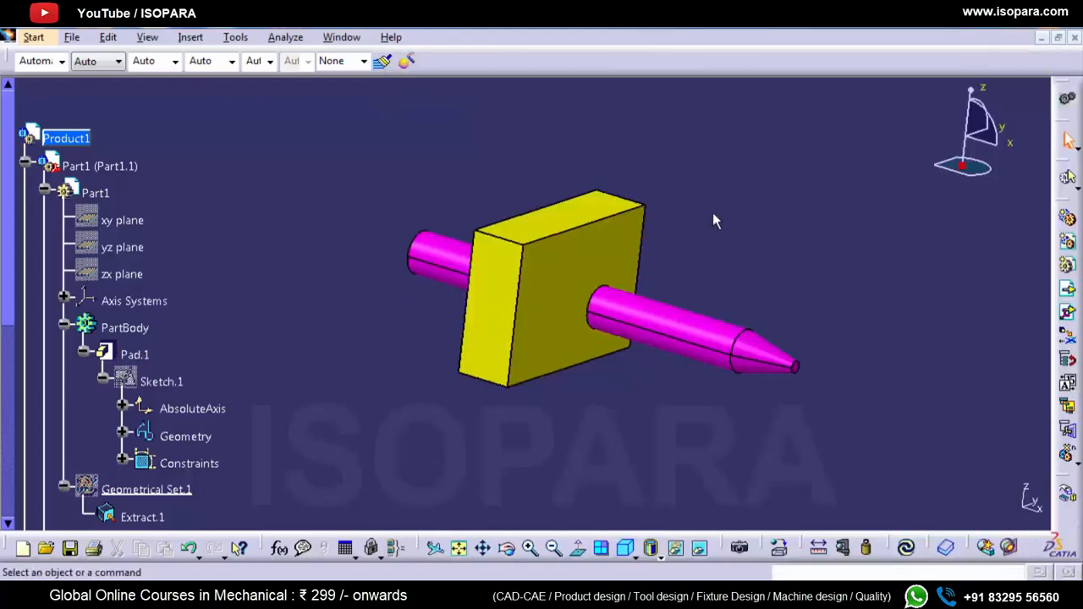
Step: Close the Product1 assembly without saving the modified Part1.CATPart
left_click(1074, 37)
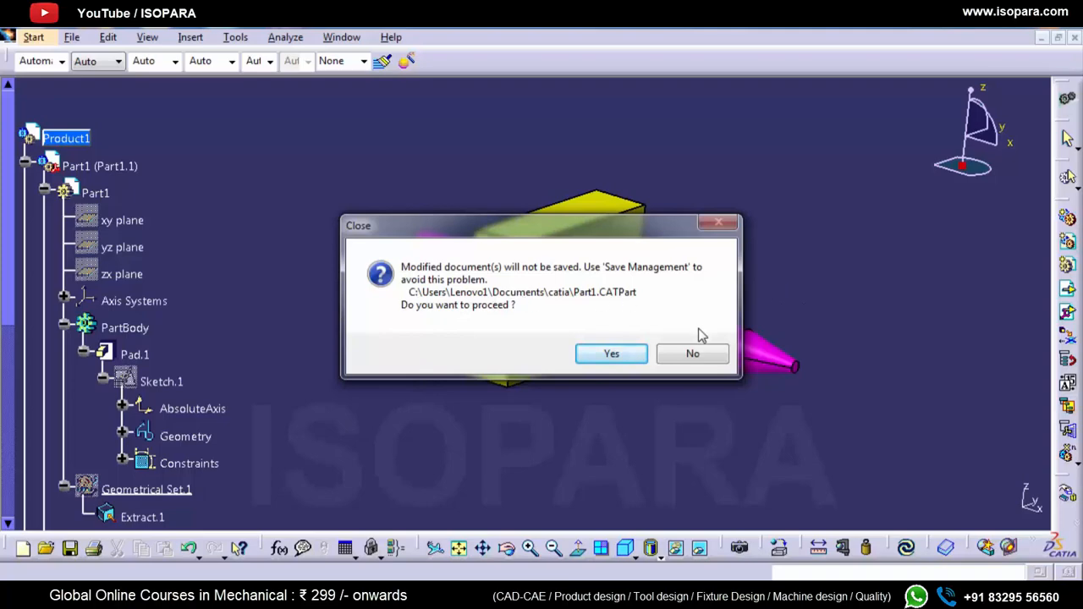
left_click(699, 356)
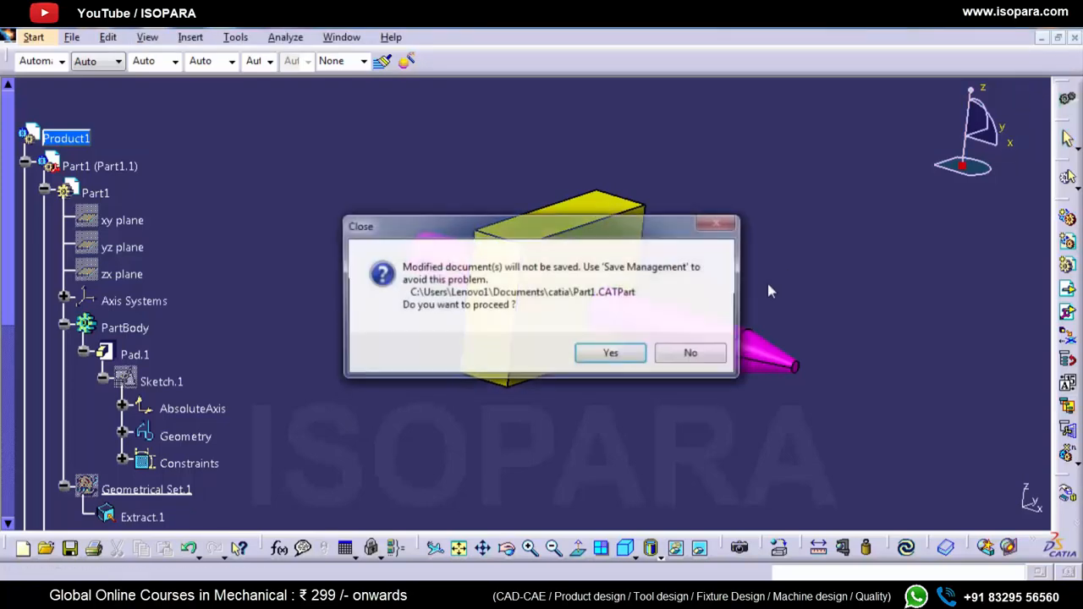
left_click(602, 354)
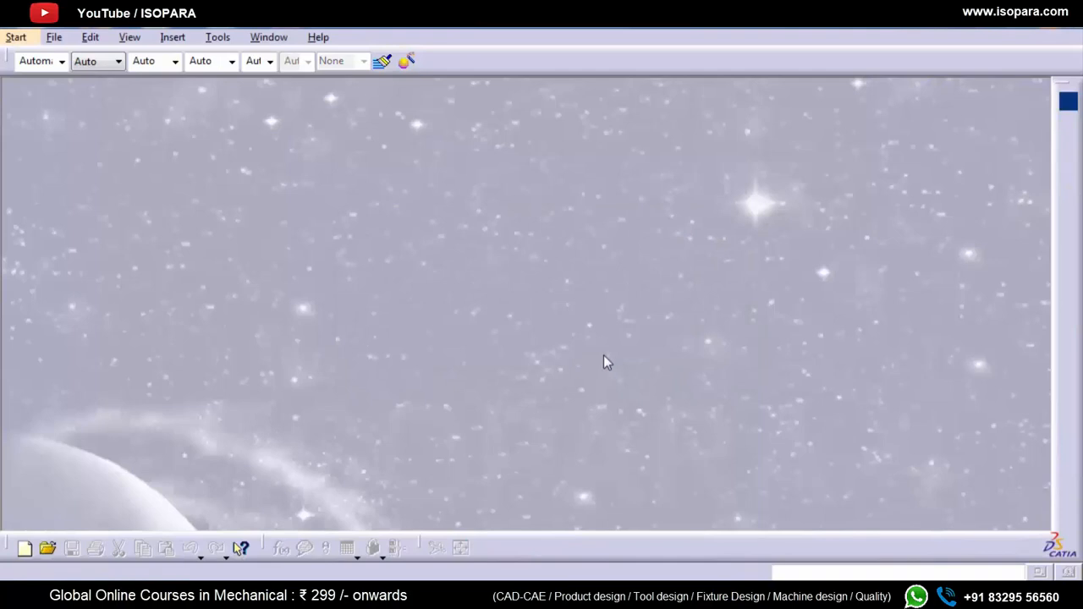
Step: Check Part1's modification date in the catia folder in Windows Explorer, and close the empty Product1 document in CATIA
key("alt+Tab")
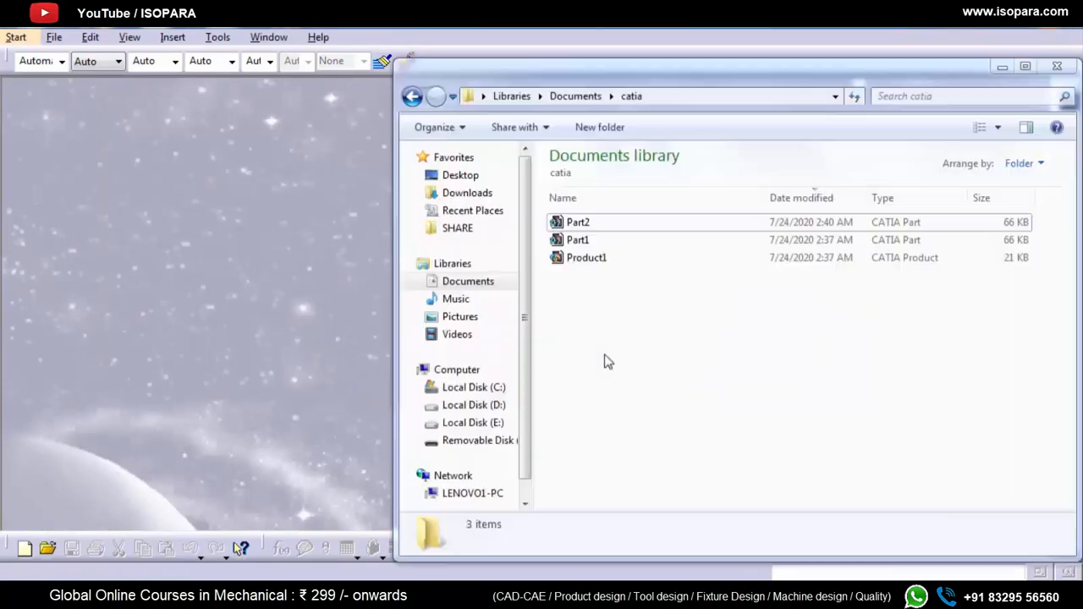
left_click(824, 243)
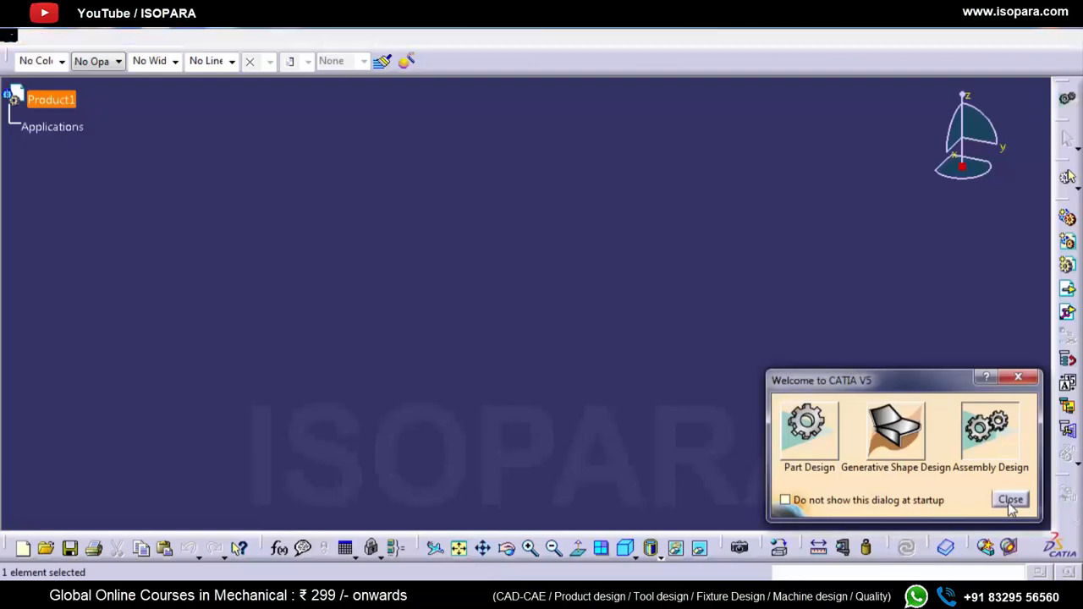
left_click(1005, 501)
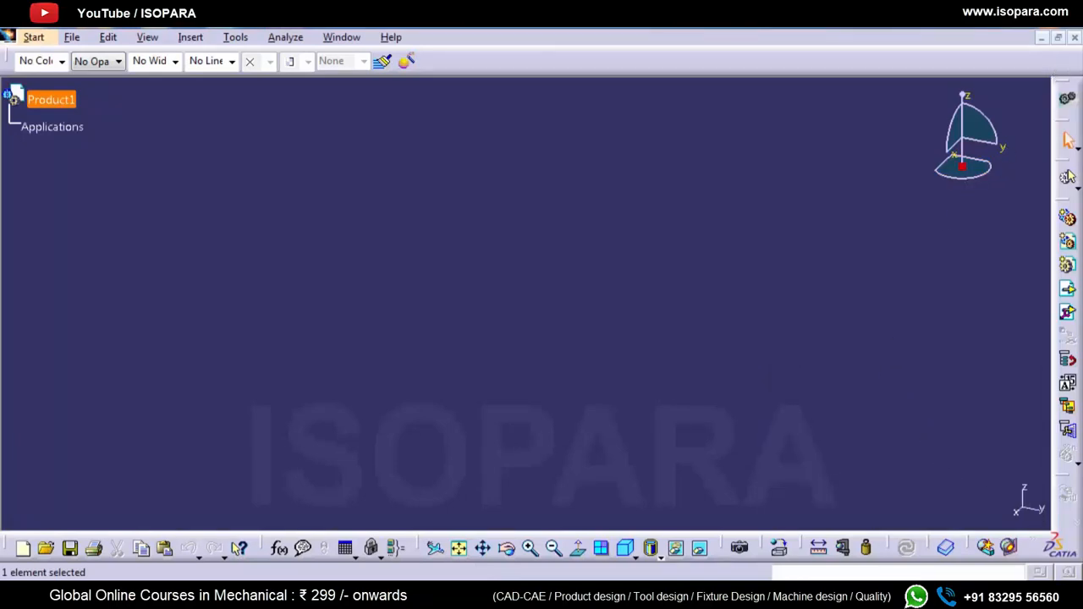
left_click(1074, 37)
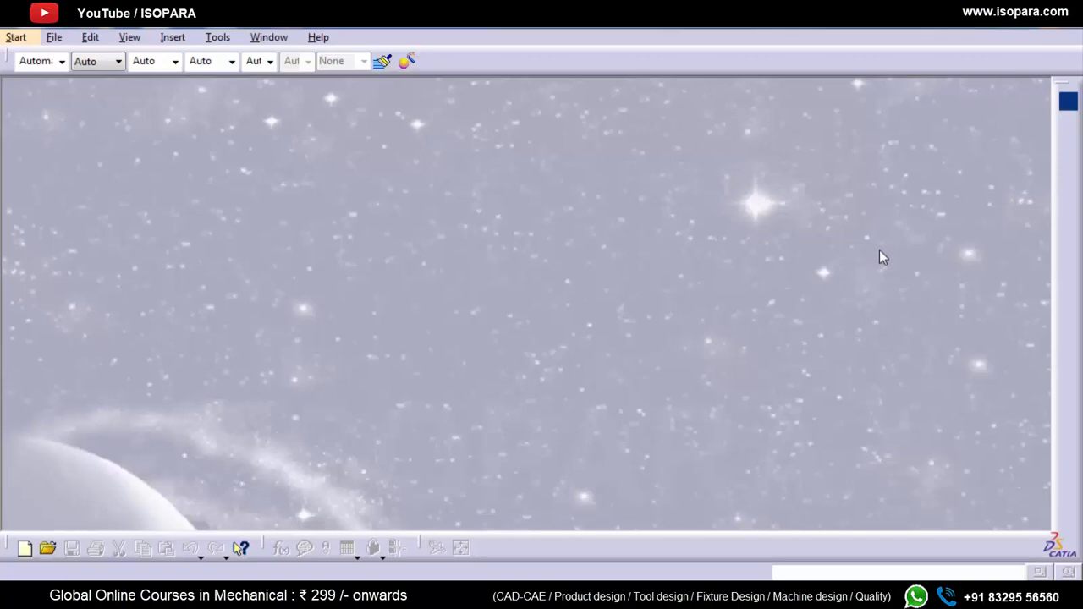
Step: Review the combined properties of all files in the BLANK_WITH_SPLITING_DIE folder in Windows Explorer
key("ctrl+o")
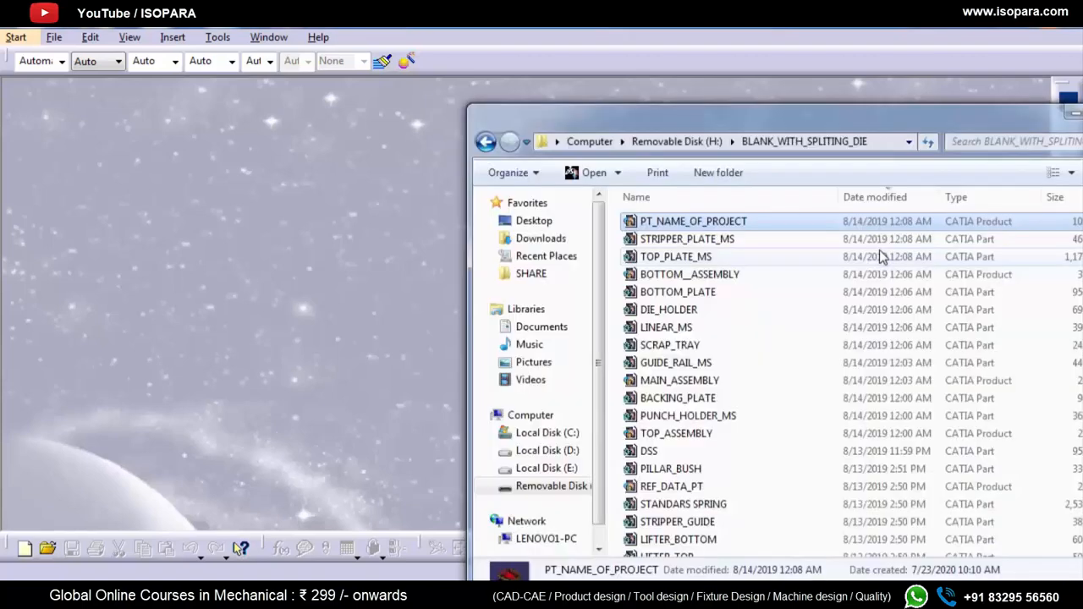
left_click(793, 337)
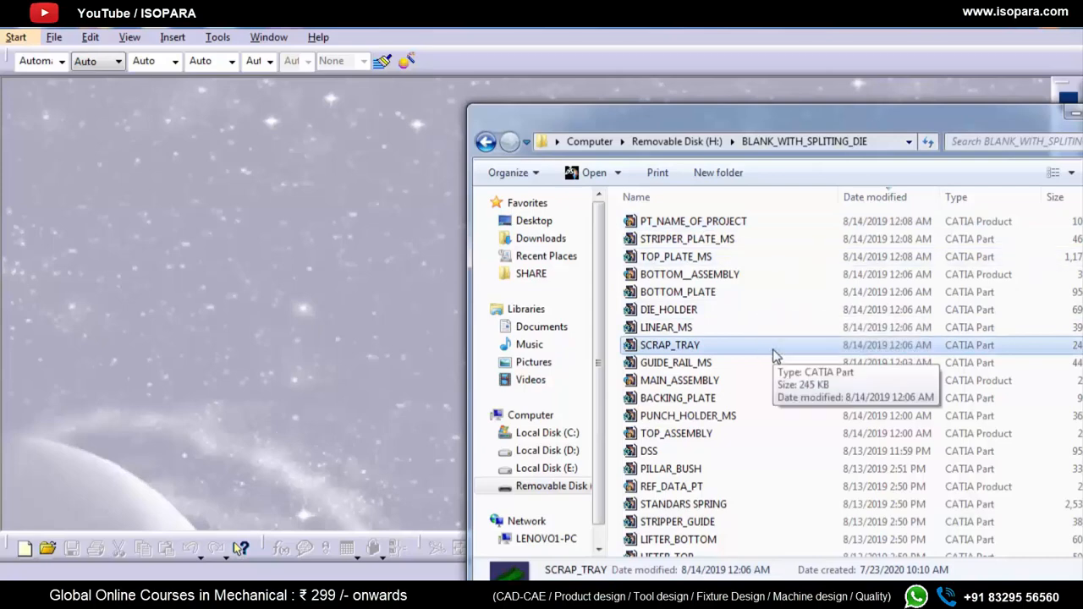
key("ctrl+a")
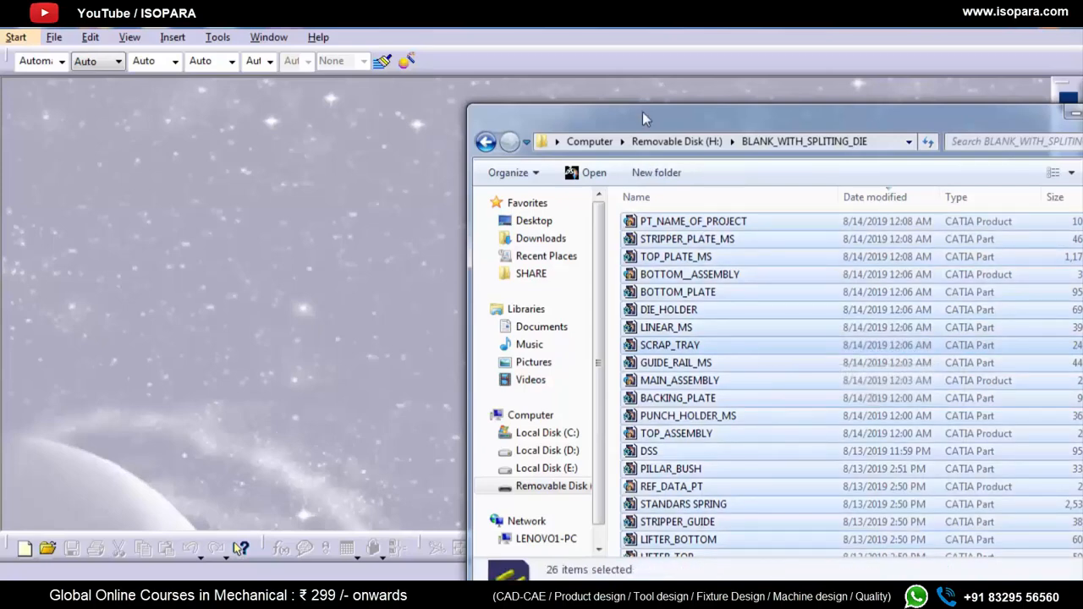
left_click_drag(661, 119, 624, 62)
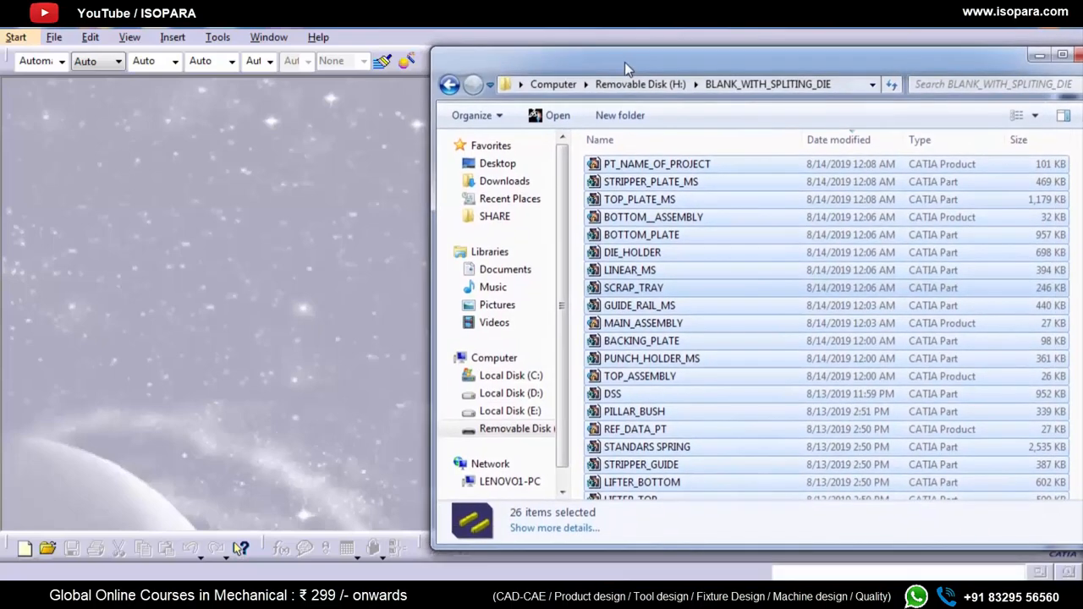
right_click(685, 240)
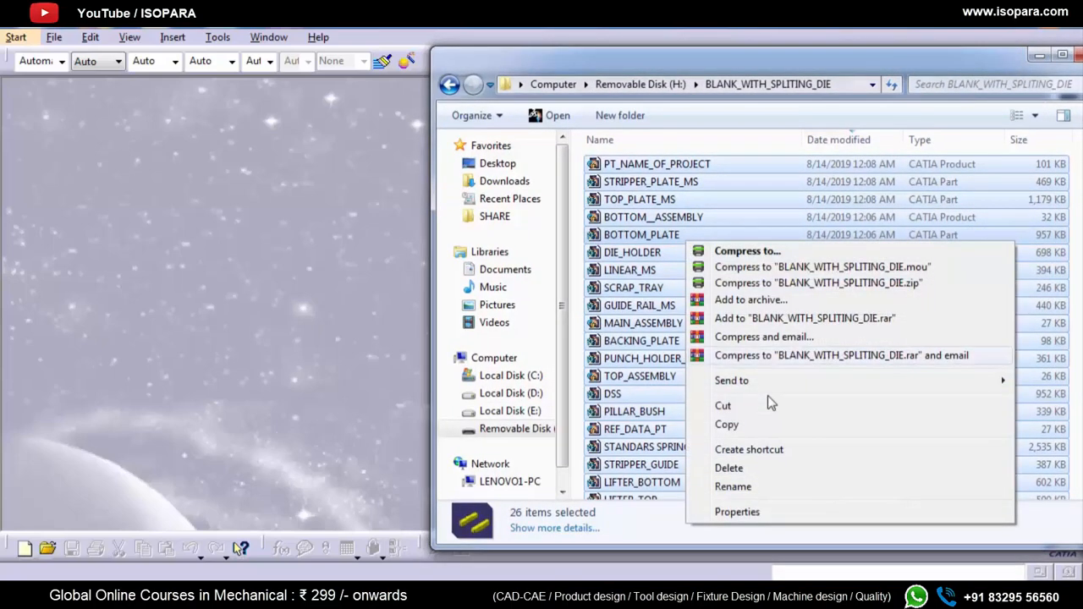
left_click(791, 515)
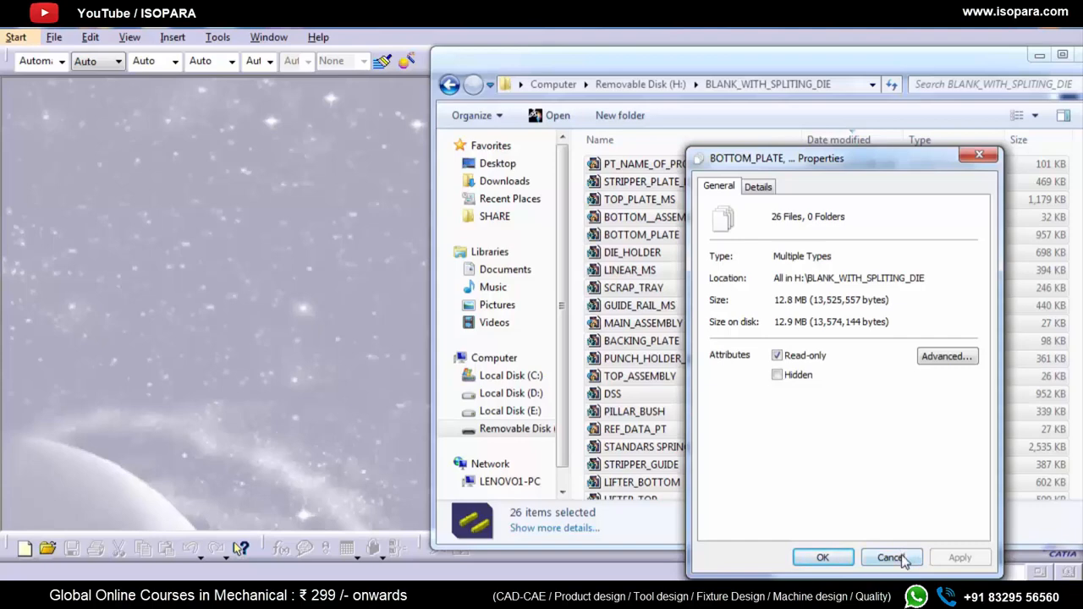
left_click(911, 553)
Step: Load the PT_NAME_OF_PROJECT assembly from the folder into CATIA and dismiss the incident report
left_click(651, 252)
left_click_drag(659, 169, 281, 180)
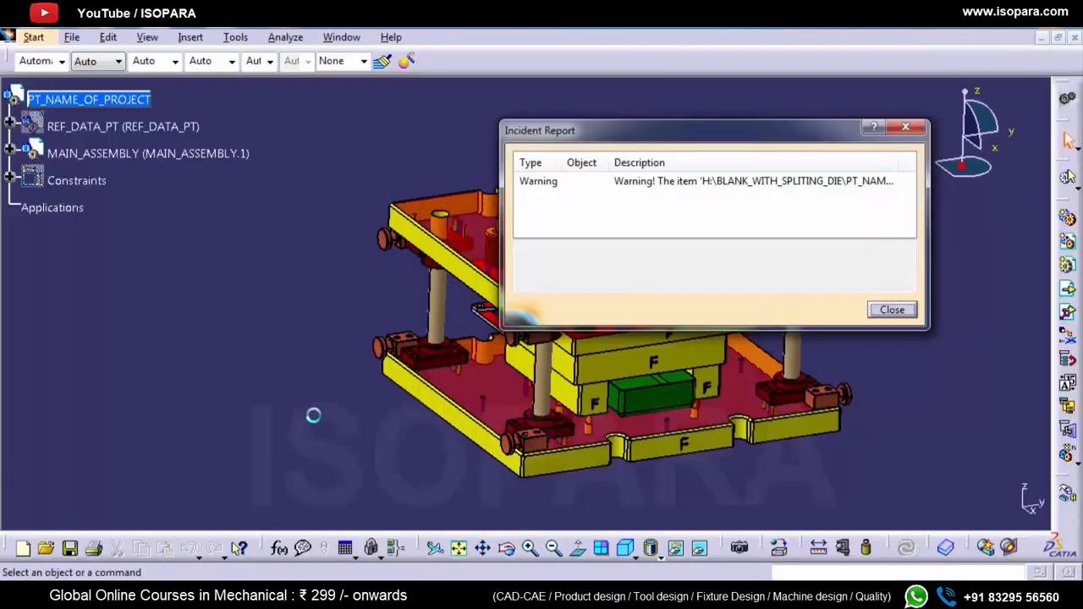
left_click(891, 310)
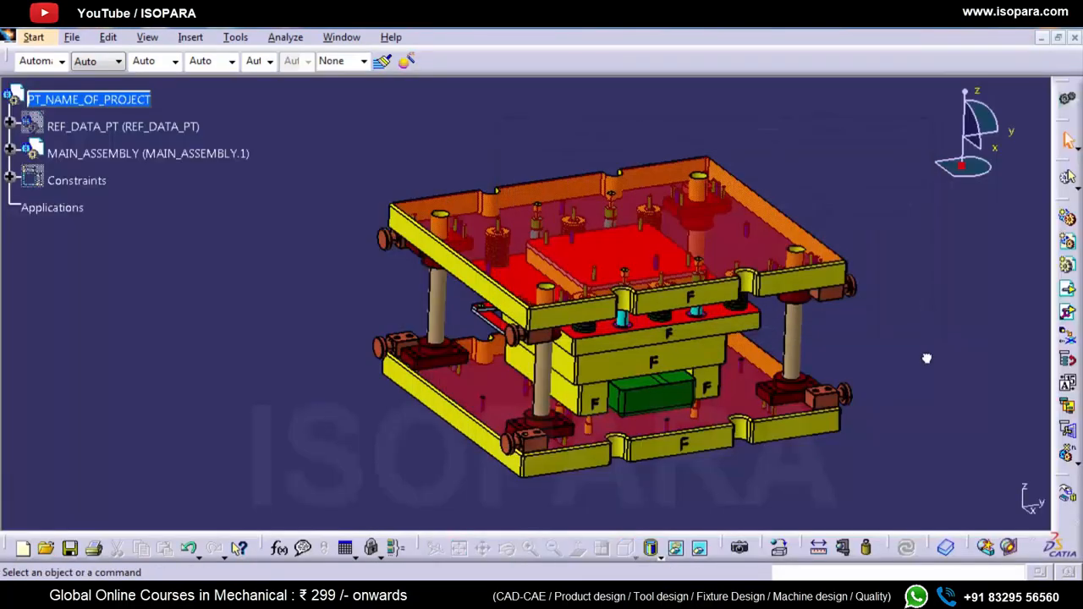
Step: Locate a guide pillar of the die in the specification tree and expand the External References of PILLAR_BASE
left_click(427, 243)
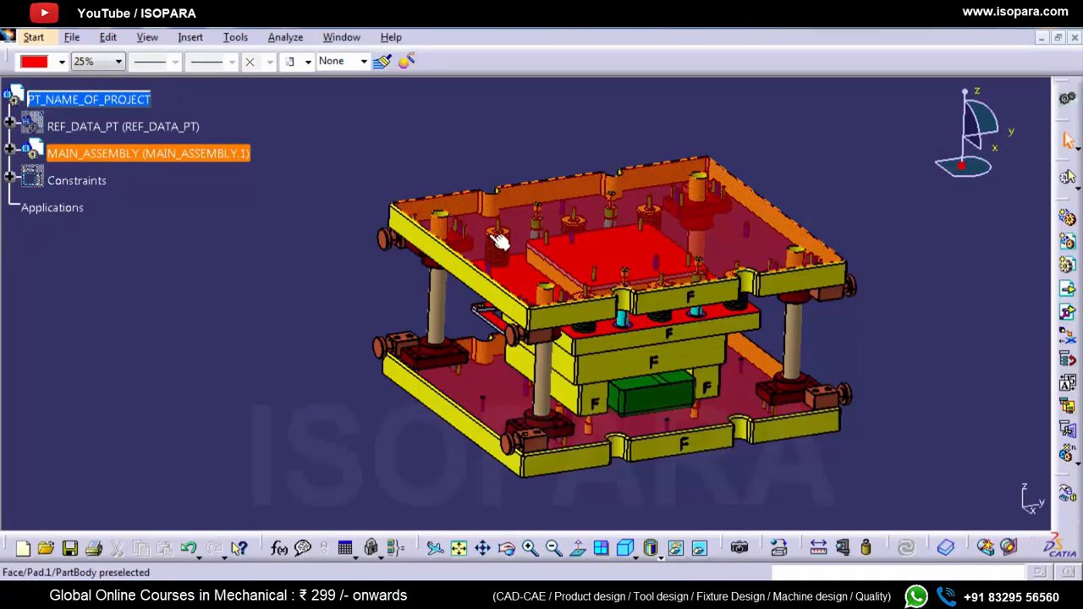
right_click(467, 298)
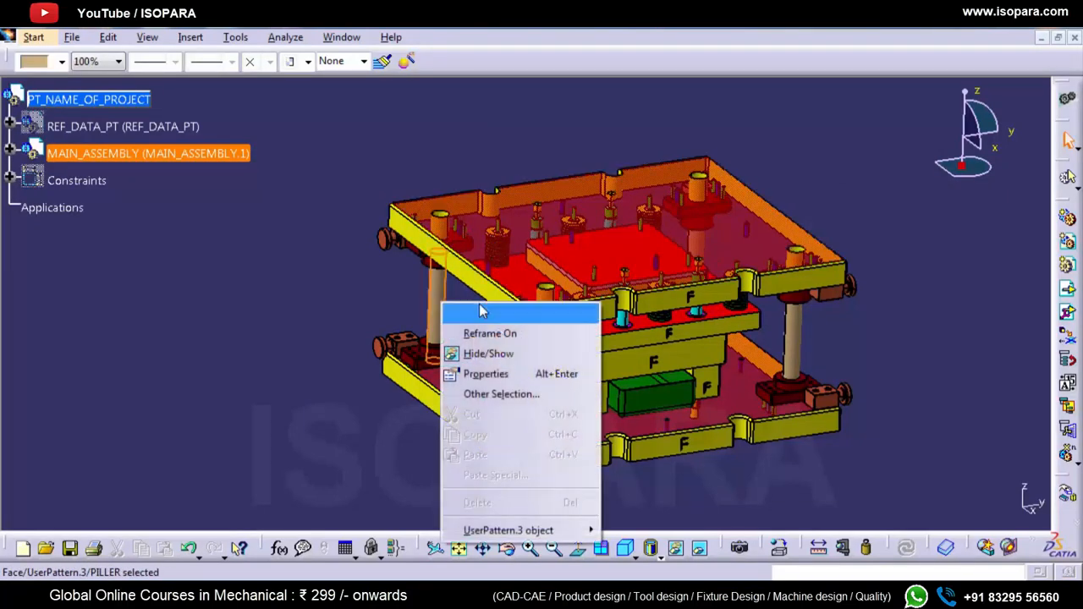
left_click(486, 313)
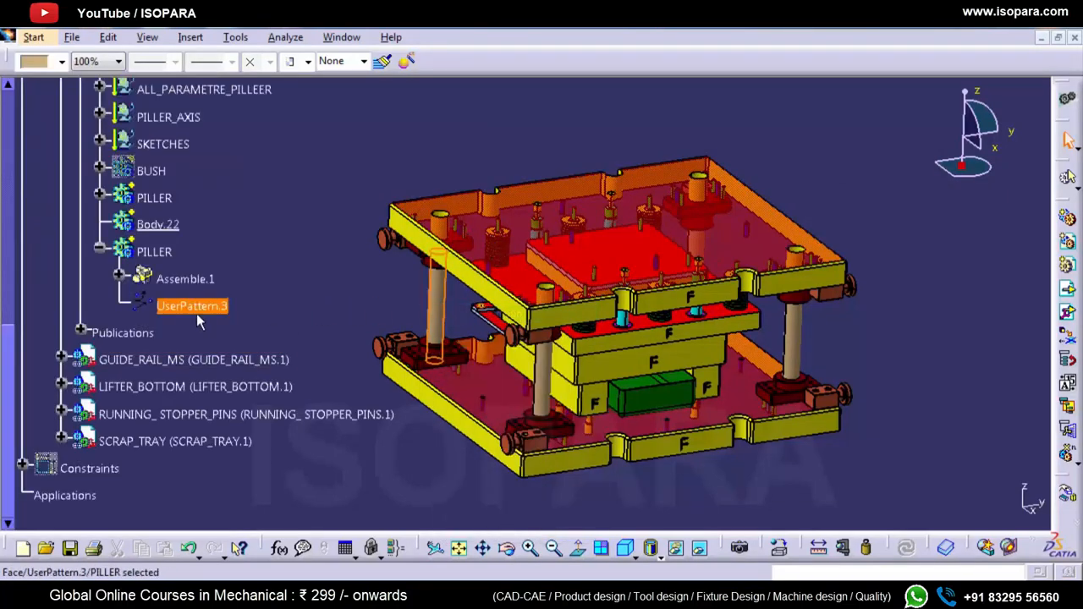
scroll(174, 308, "up", 3)
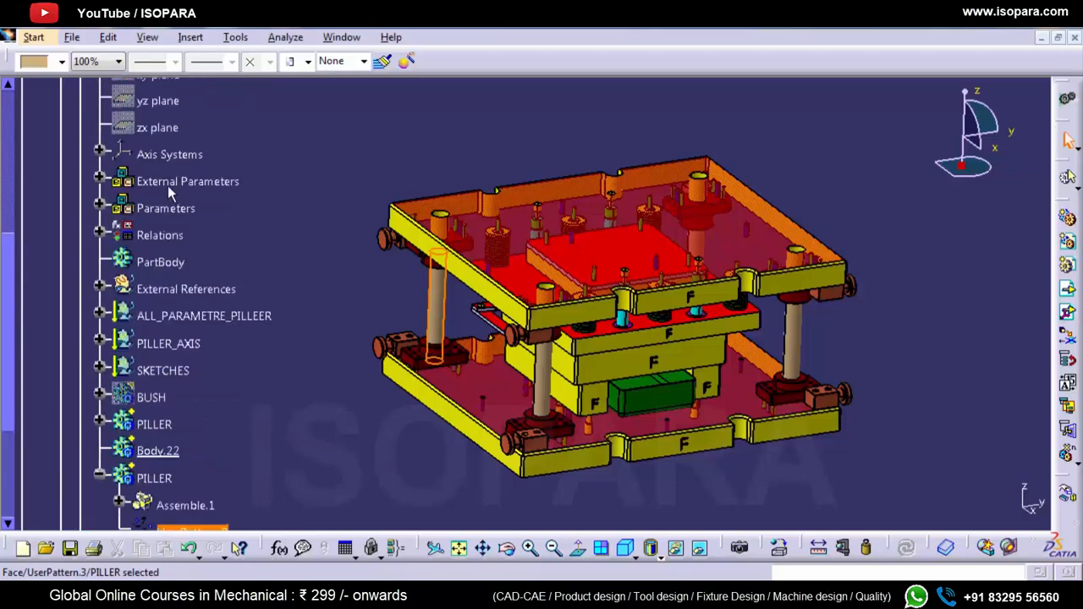
scroll(170, 279, "up", 1)
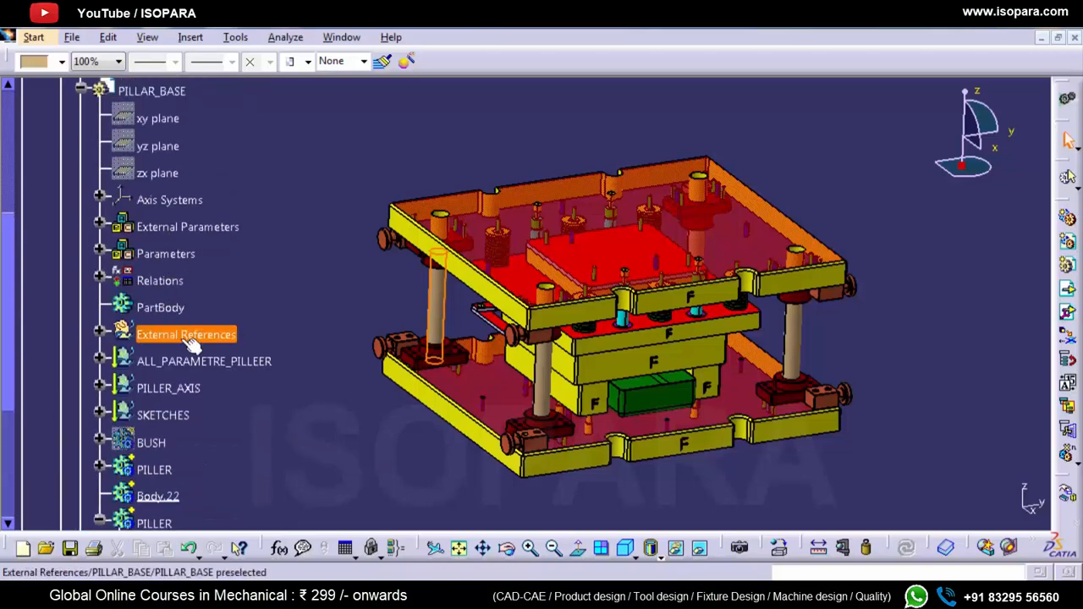
left_click(99, 332)
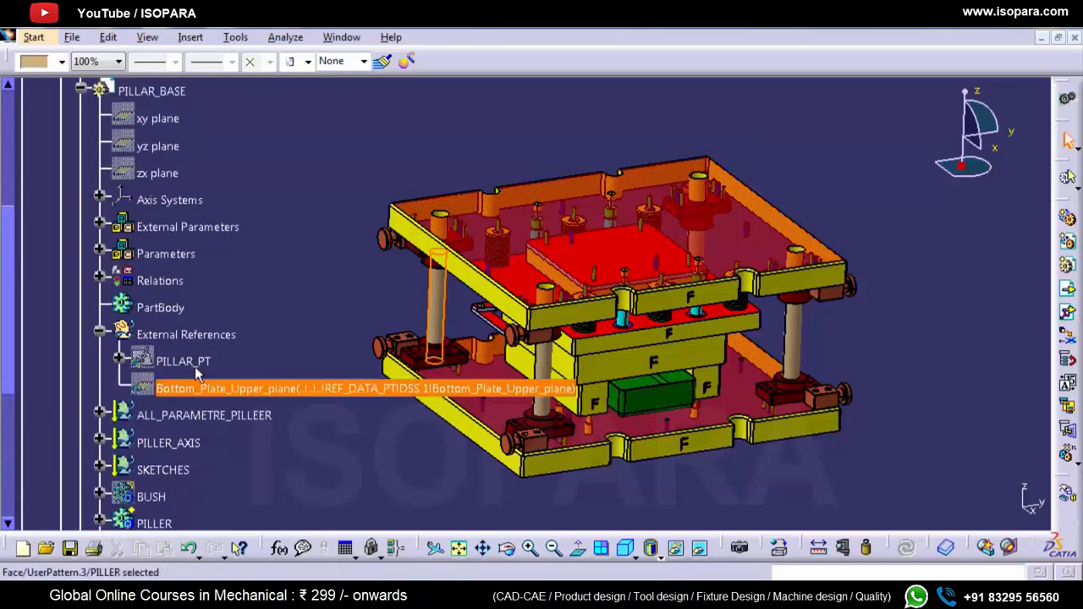
scroll(214, 393, "down", 3)
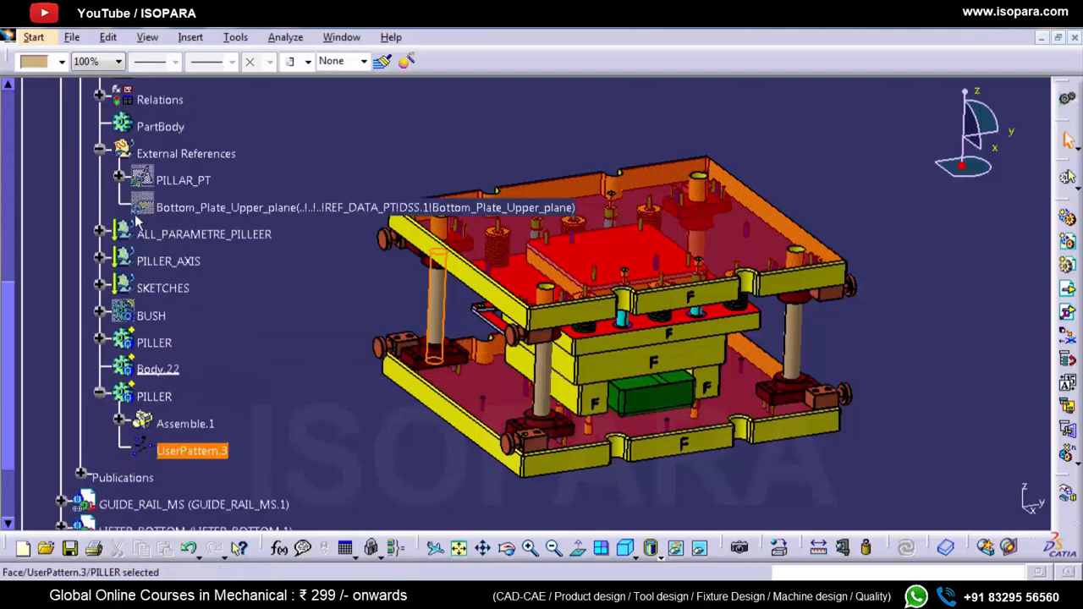
Step: Show the hidden external reference Bottom_Plate_Upper_plane in PILLAR_BASE
left_click(186, 208)
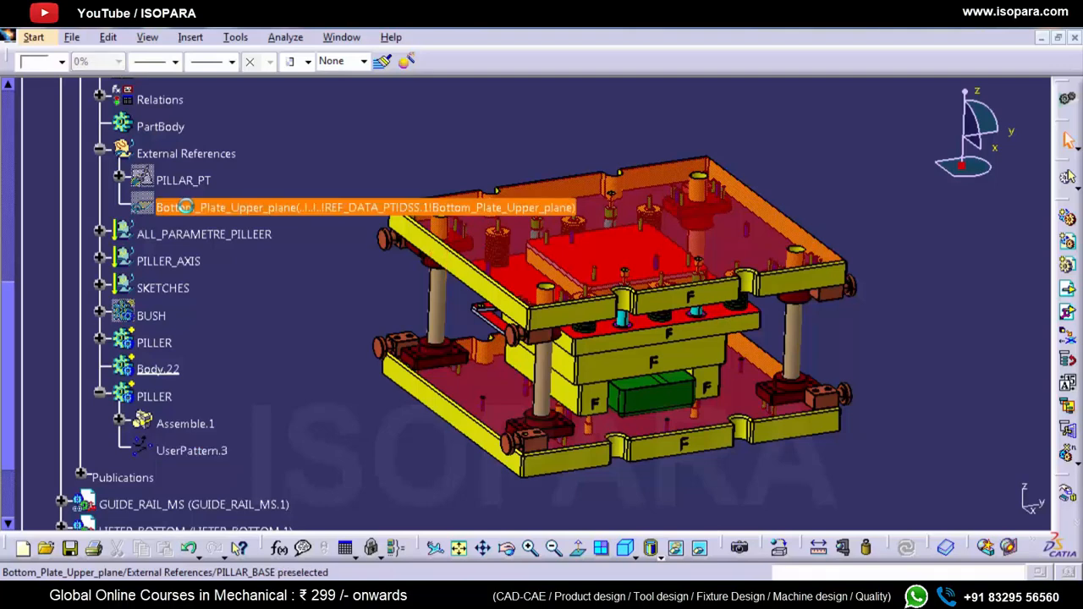
right_click(185, 207)
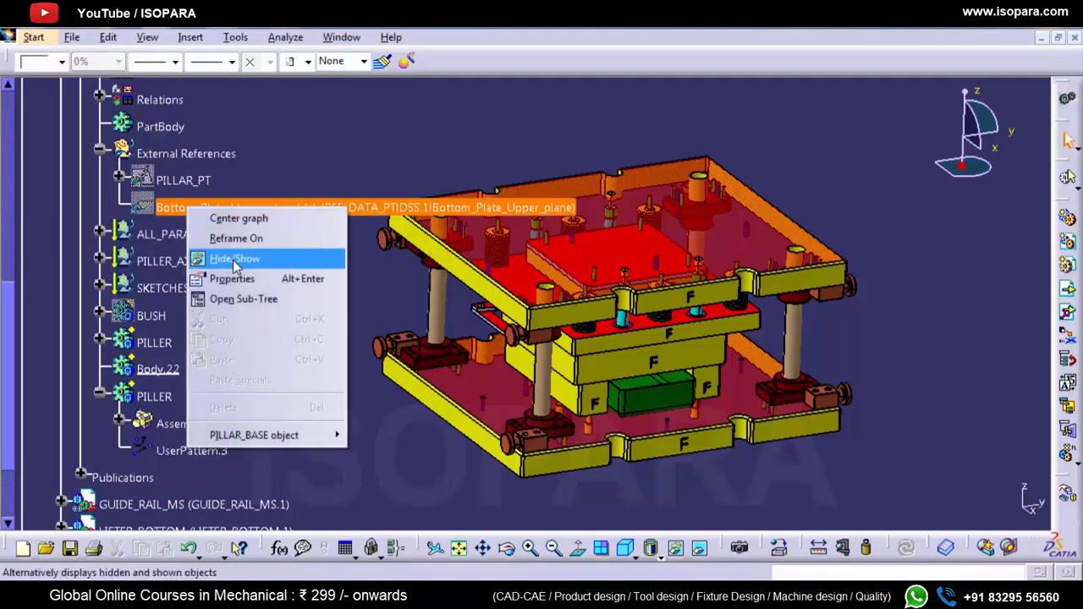
left_click(235, 261)
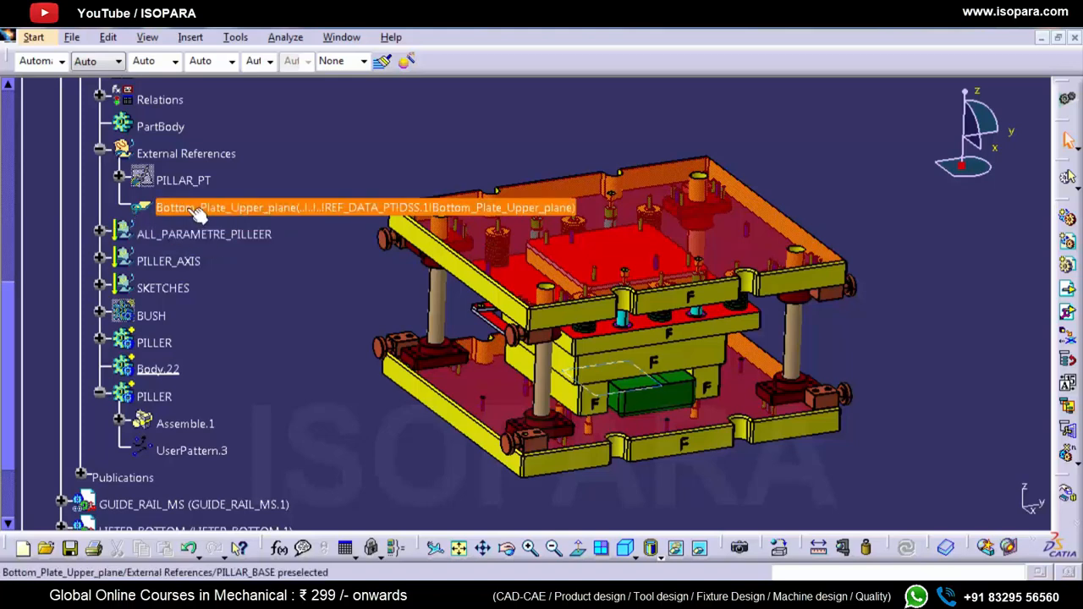
Step: Examine the links and pointed document of Bottom_Plate_Upper_plane, widening the From element and To element columns
left_click(108, 39)
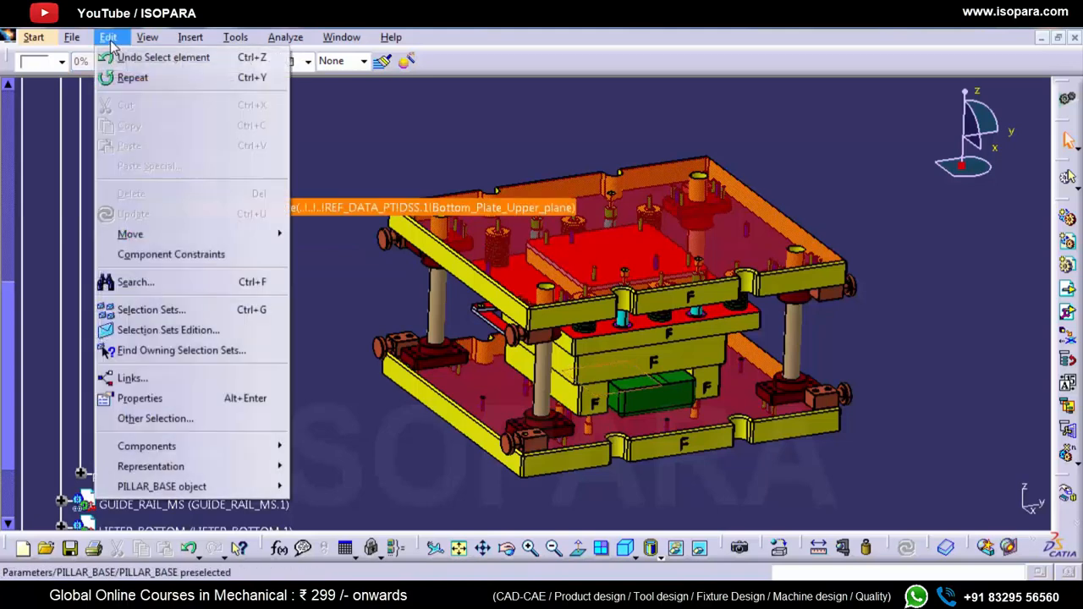
left_click(133, 378)
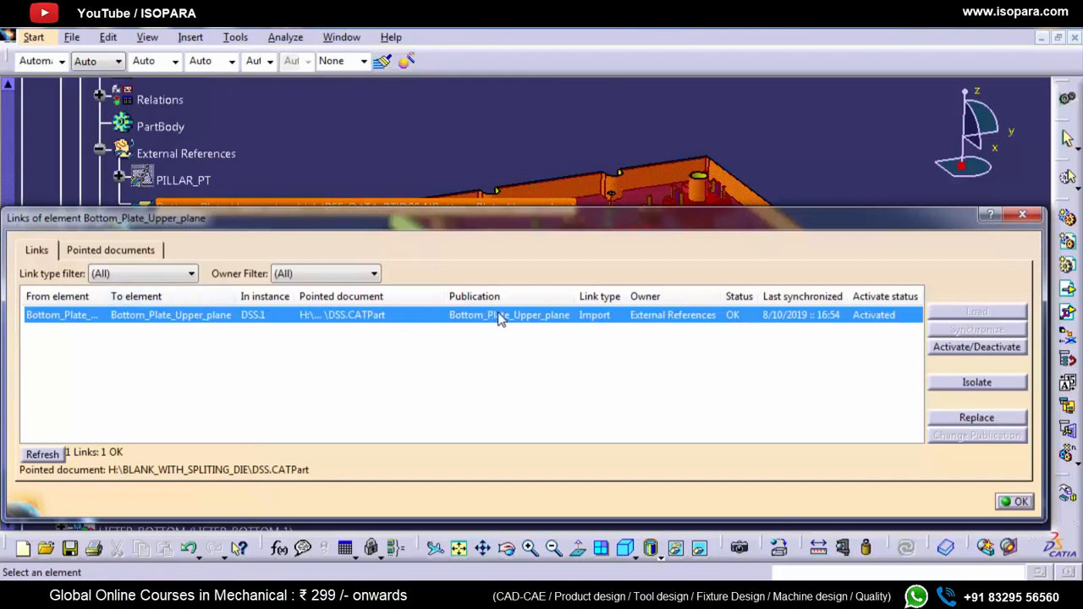
left_click(88, 250)
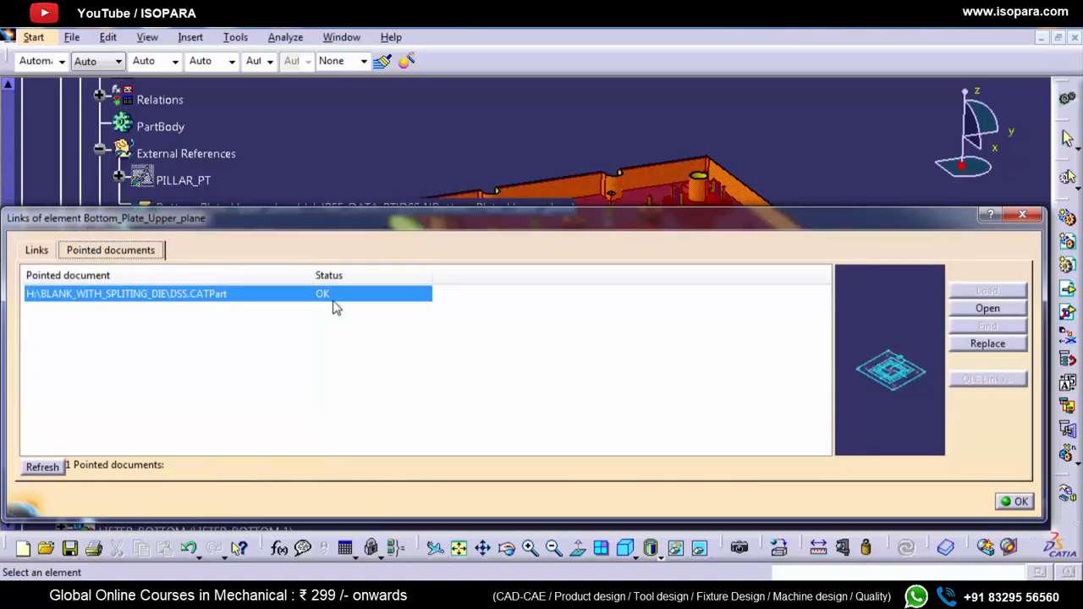
left_click(44, 250)
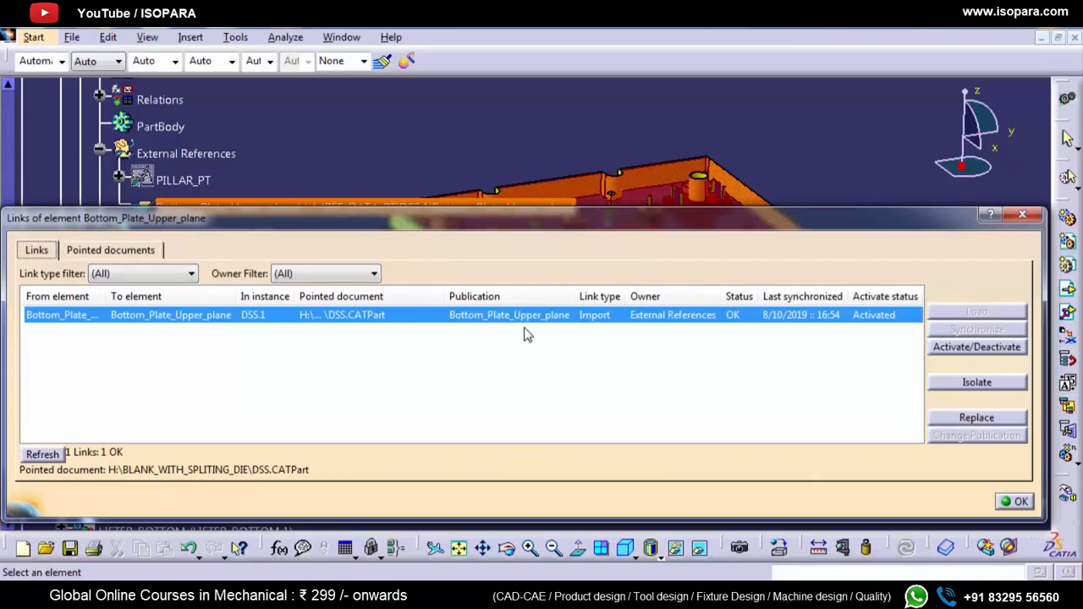
left_click_drag(108, 296, 259, 297)
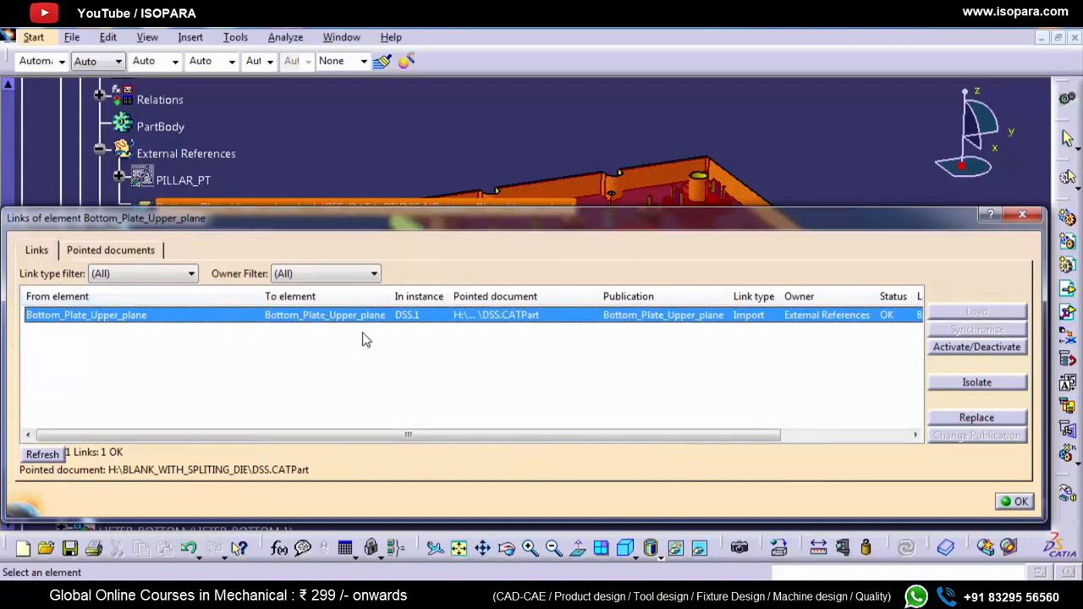
left_click_drag(391, 309, 489, 309)
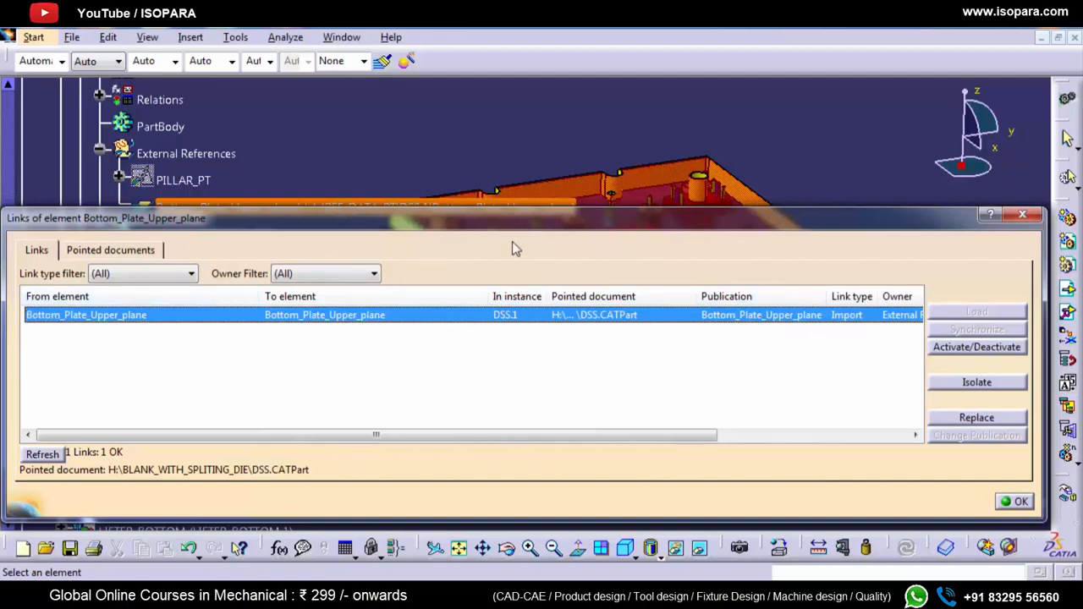
Step: Close the link information of Bottom_Plate_Upper_plane and activate the PILLAR_BASE part in the specification tree
left_click(1022, 215)
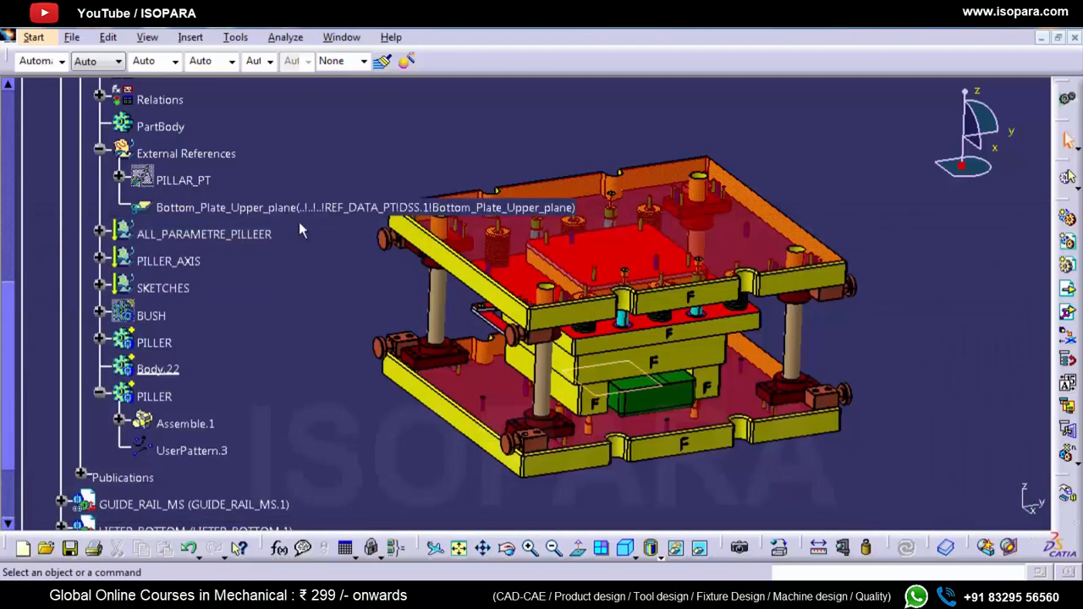
scroll(298, 222, "up", 5)
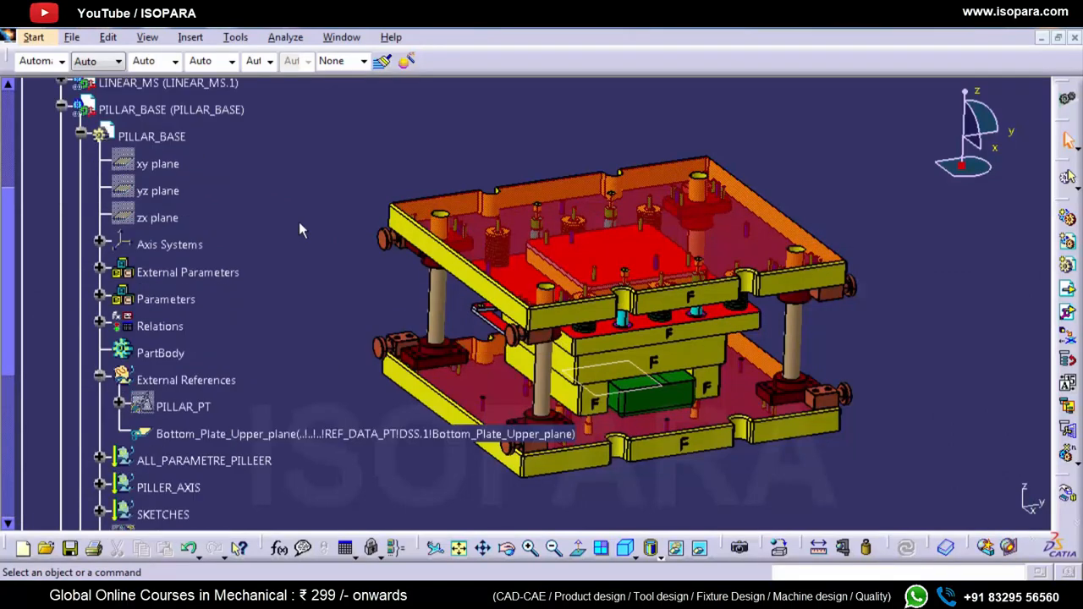
scroll(299, 221, "up", 3)
left_click(216, 203)
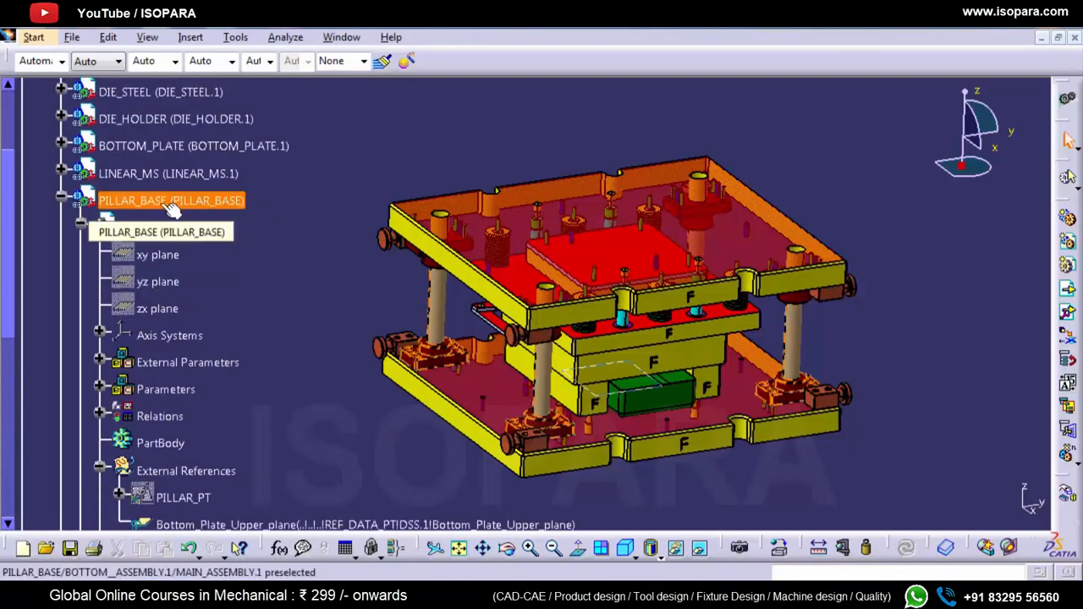
left_click(165, 229)
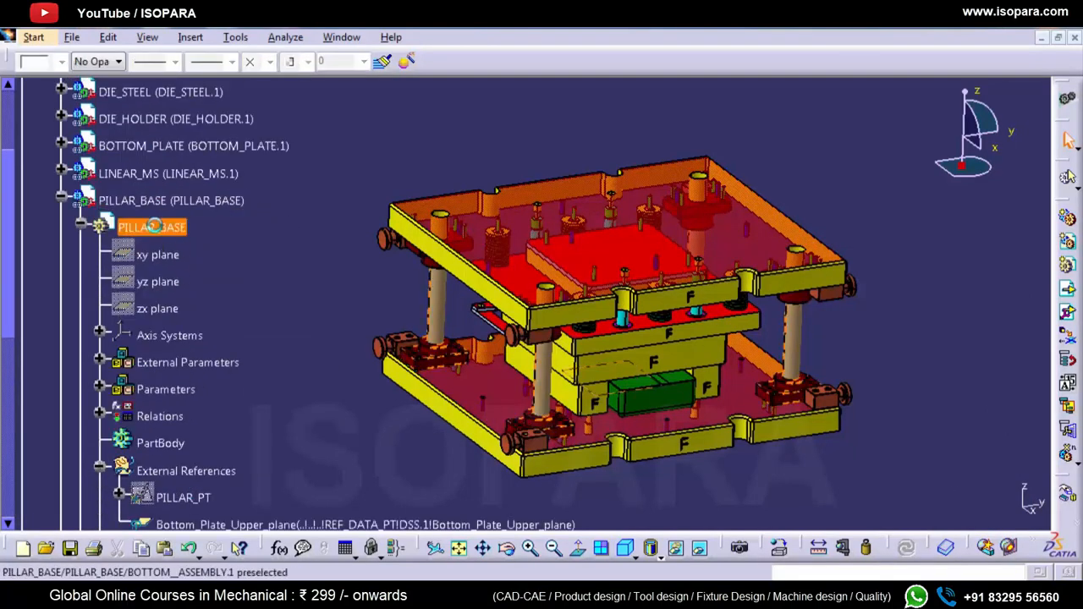
double_click(155, 227)
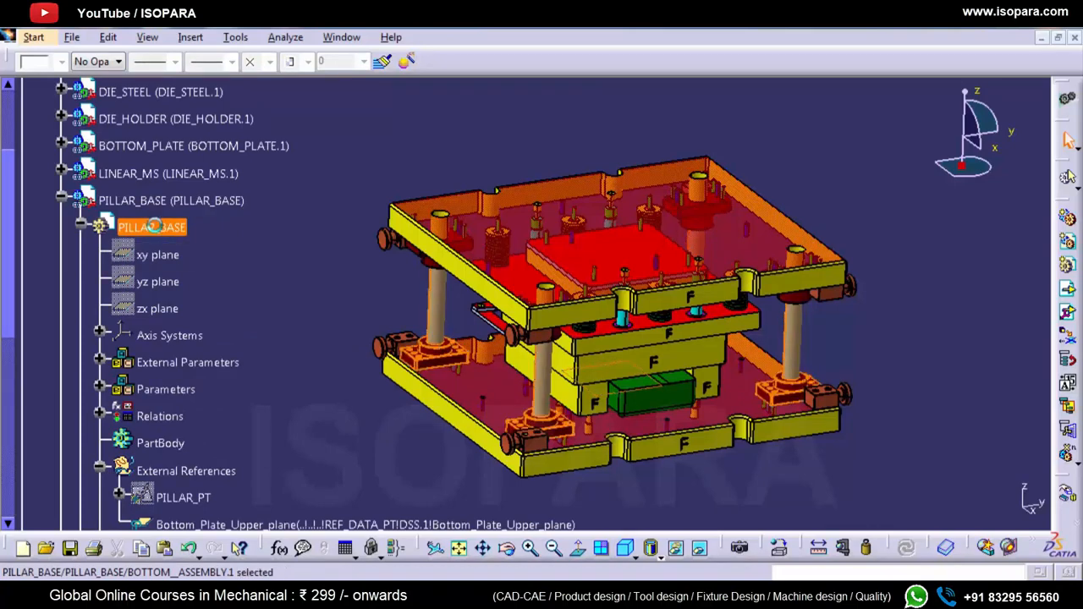
scroll(172, 243, "down", 2)
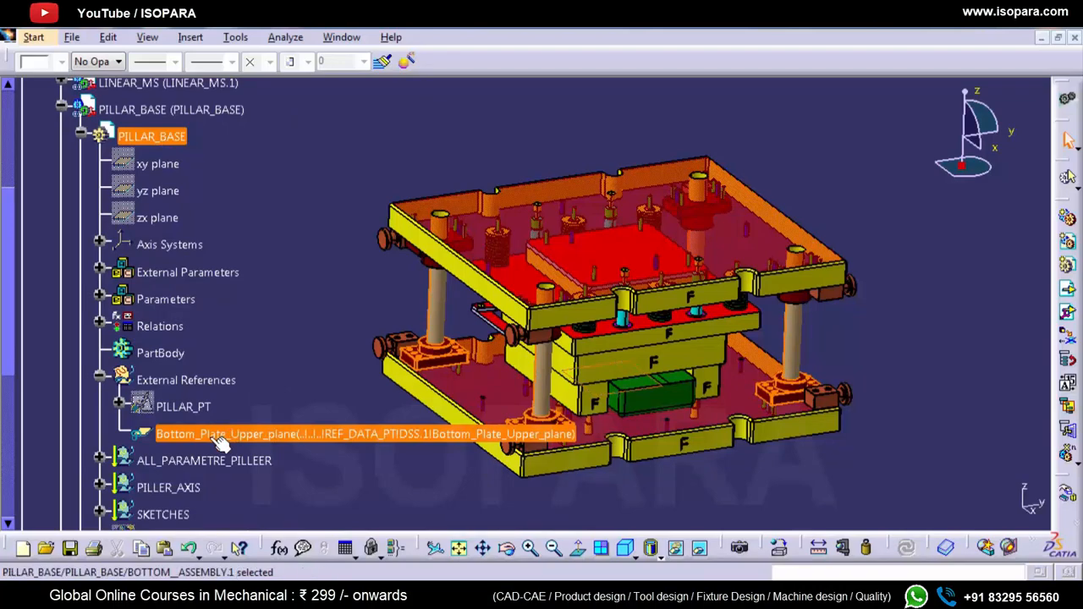
Step: Reexamine the link of Bottom_Plate_Upper_plane under External References with a widened From element column, and close the link information
right_click(211, 437)
left_click(192, 434)
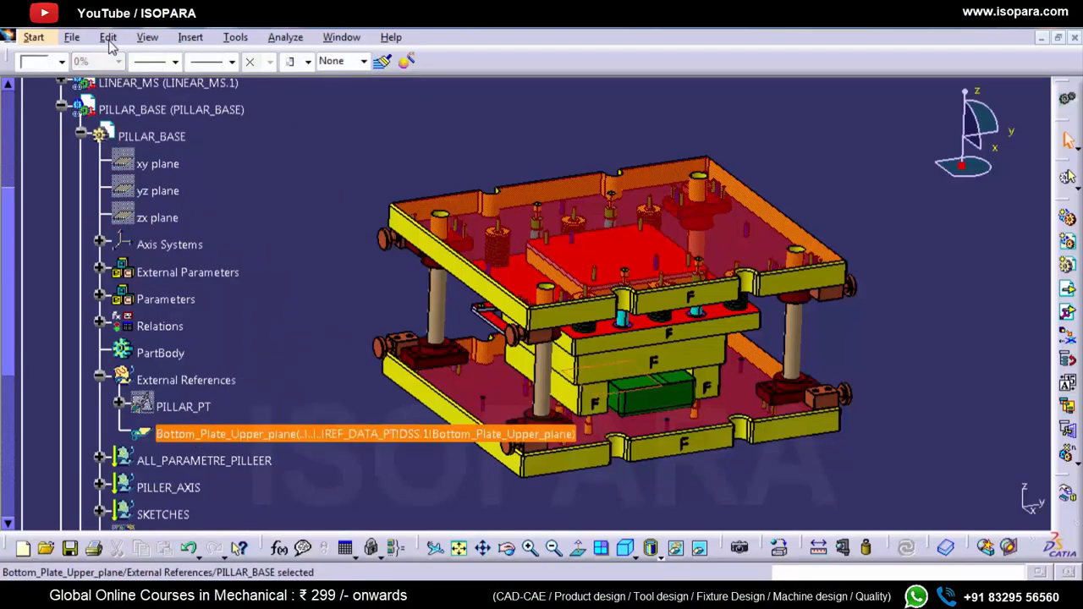
left_click(109, 39)
left_click(132, 380)
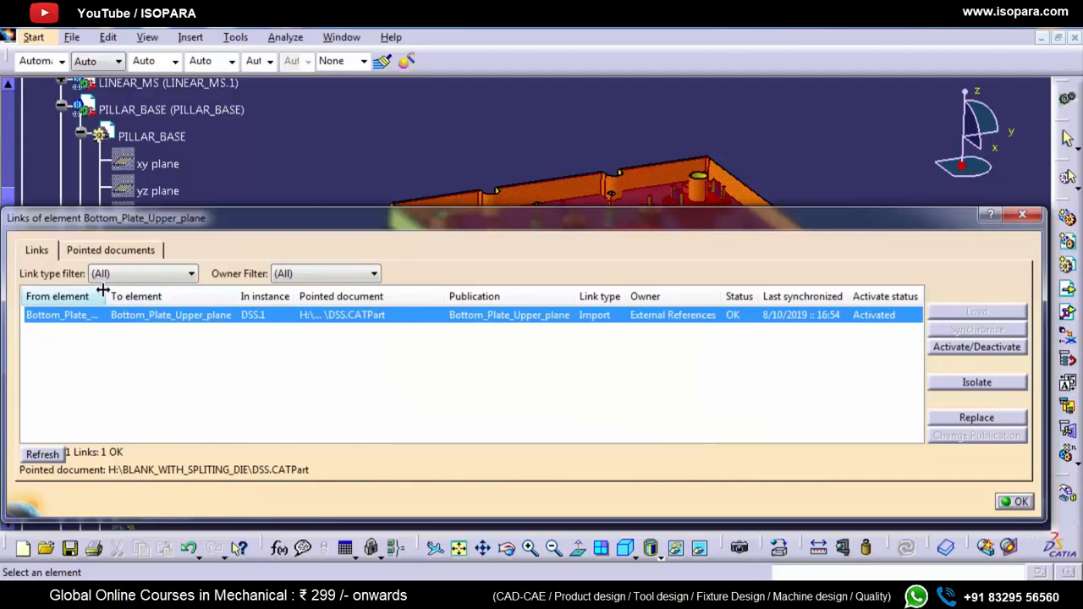
left_click_drag(108, 297, 225, 296)
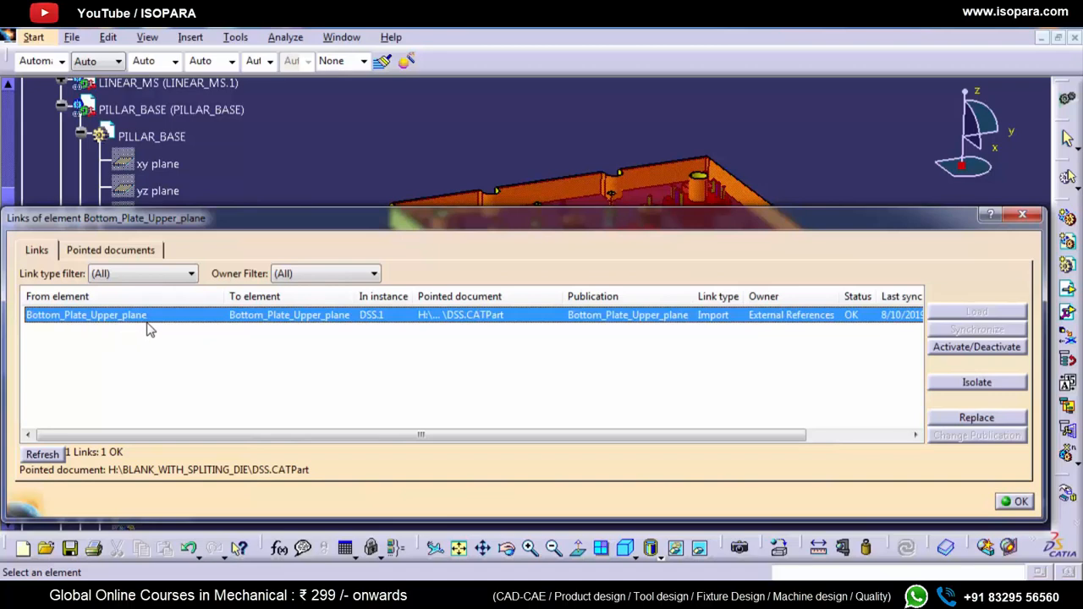
left_click(1015, 222)
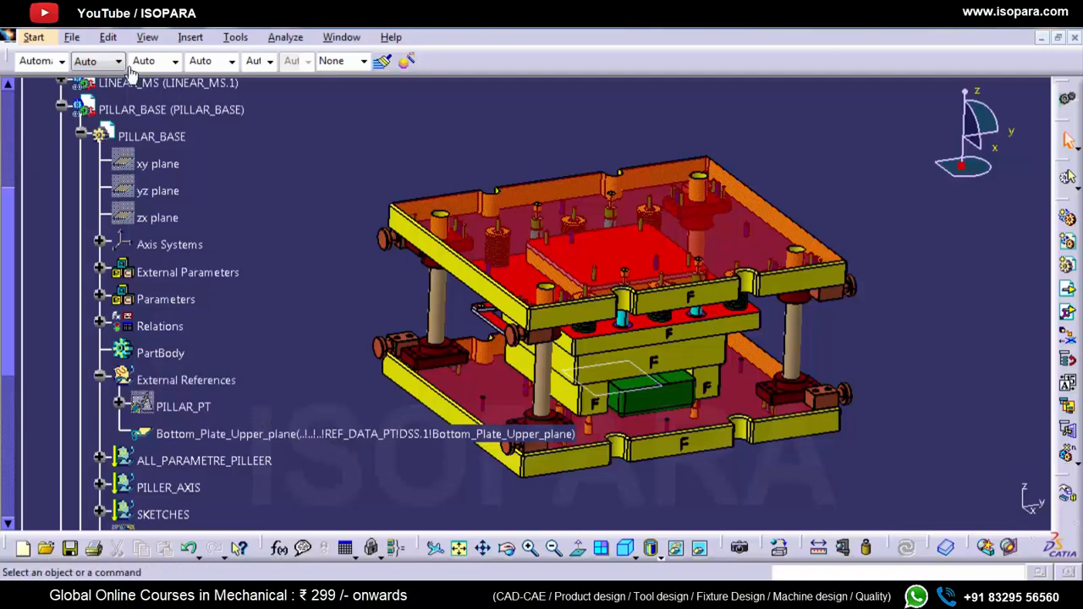
Step: Enable Work with the cache system in the Product Structure options, and review the cgr settings and local cache path
left_click(238, 40)
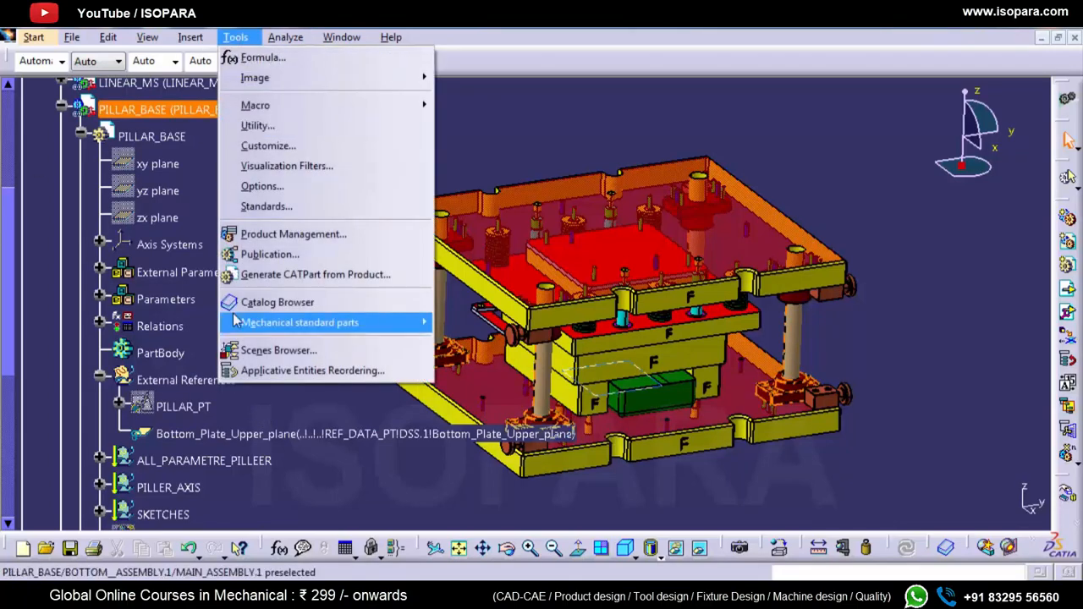
left_click(253, 186)
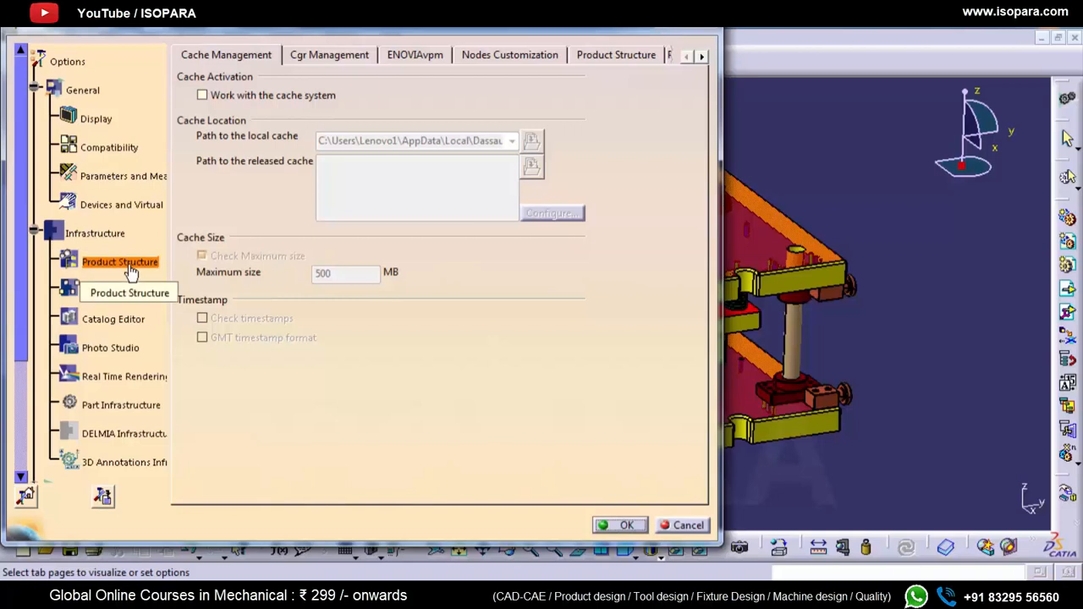
left_click(202, 96)
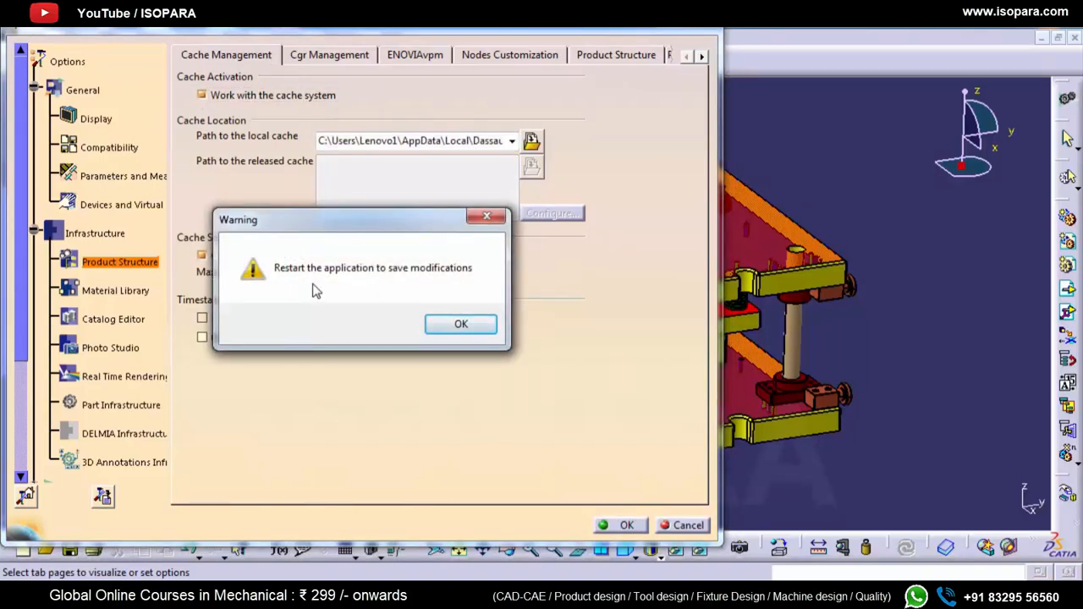
left_click(451, 332)
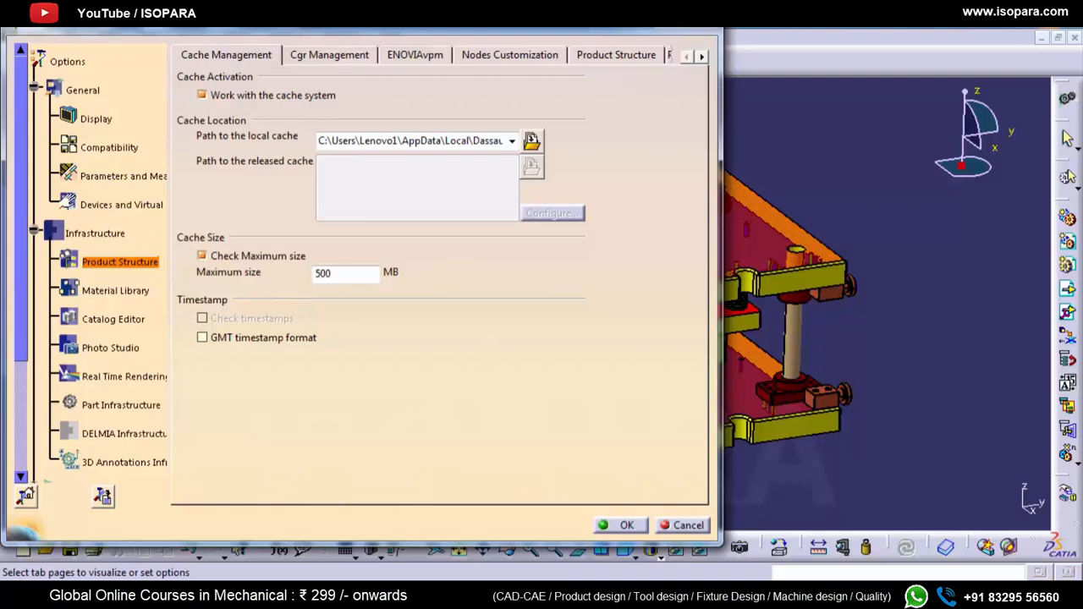
left_click_drag(303, 33, 641, 49)
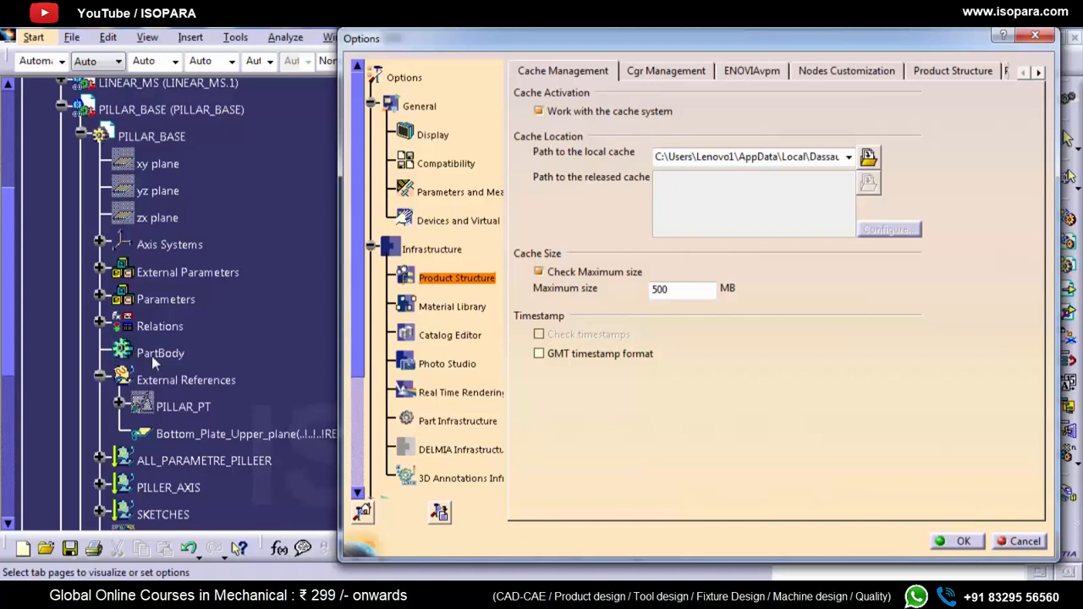
left_click(648, 70)
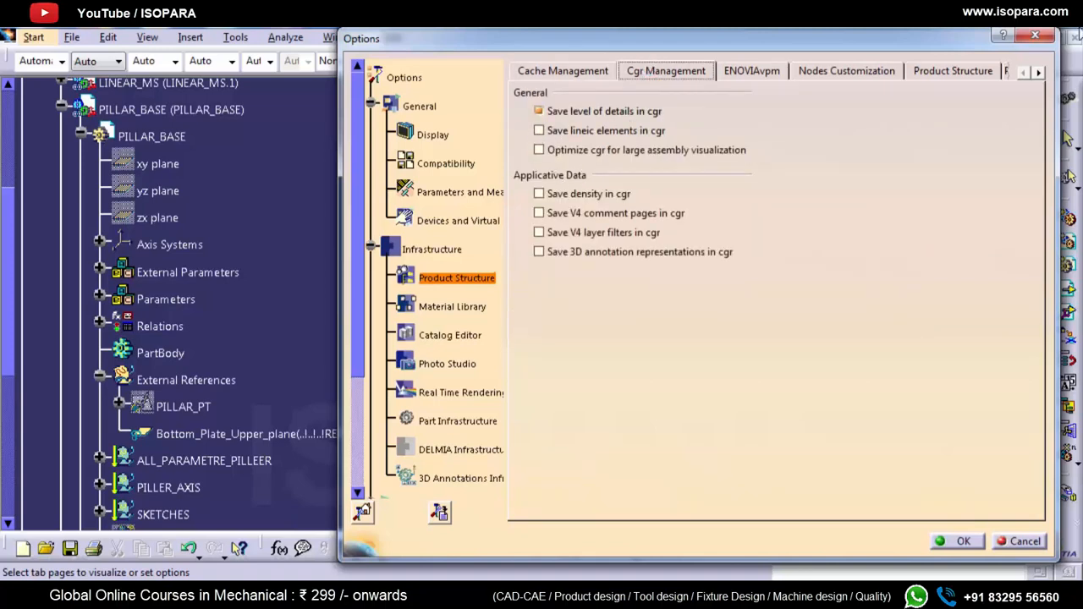
left_click(544, 72)
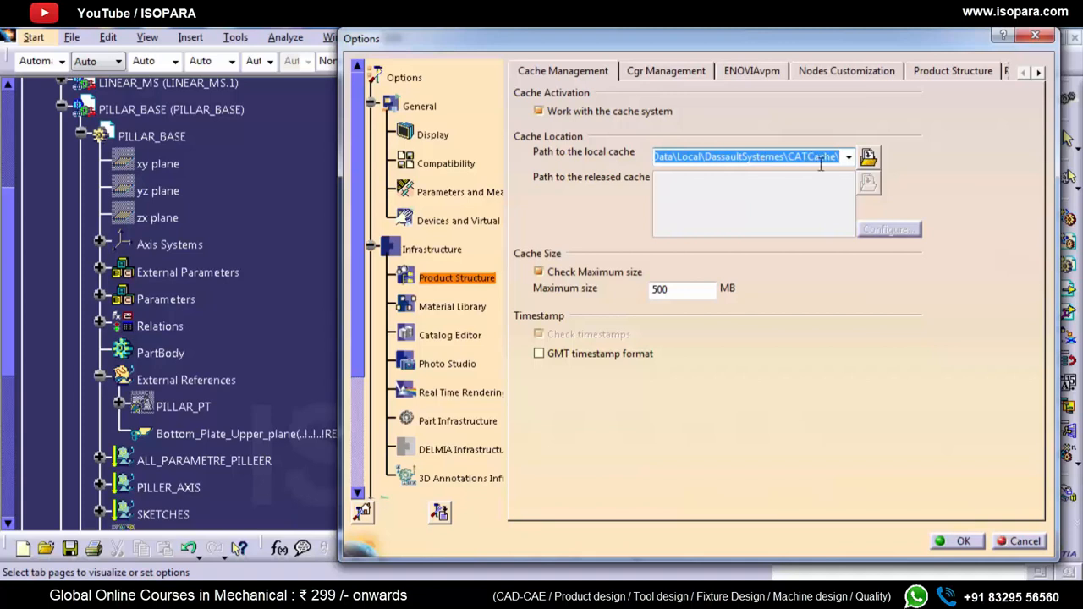
Step: Enable Do not activate default shapes on open in the Product Visualization options and accept the changes
left_click(961, 75)
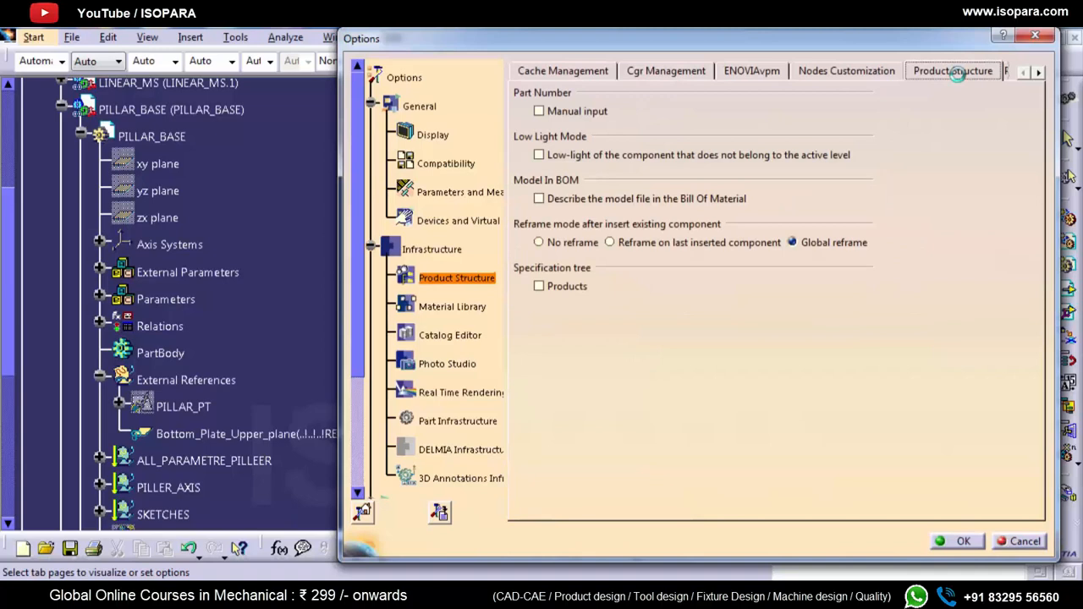
left_click(1038, 72)
left_click(1038, 73)
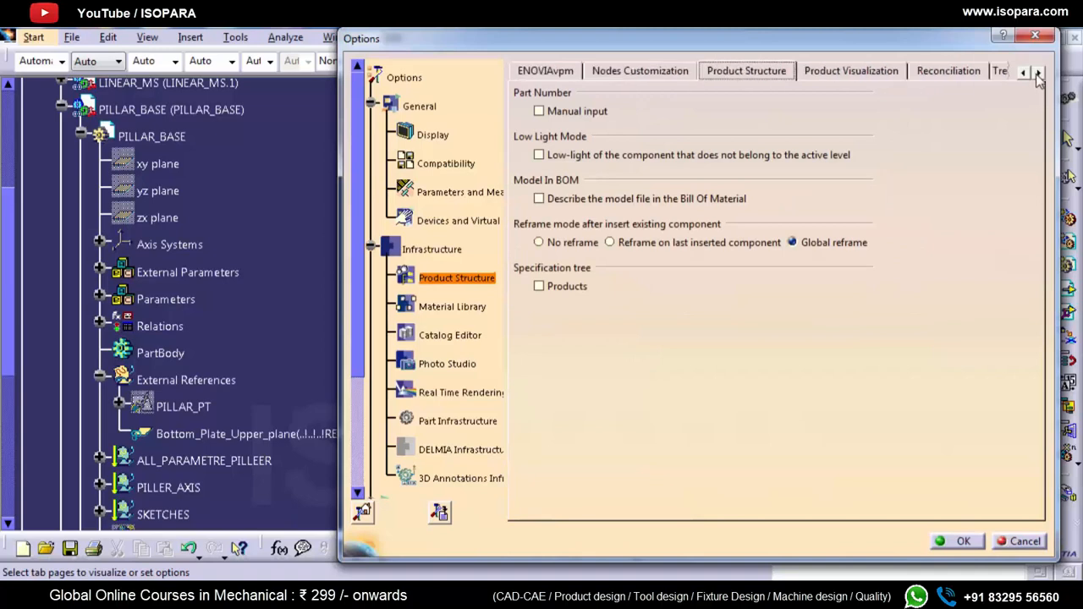
left_click(838, 73)
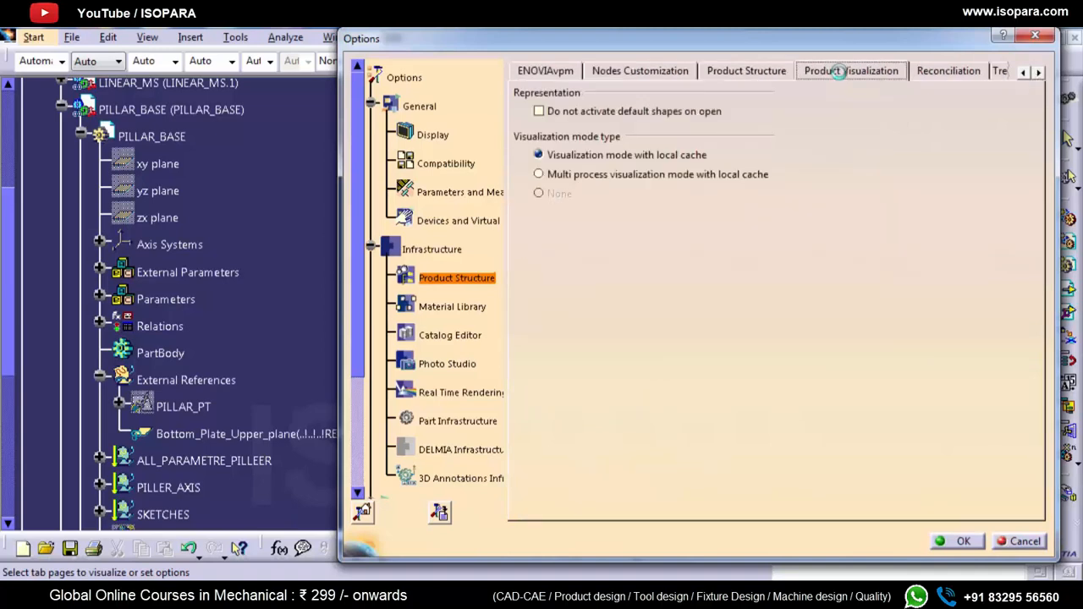
left_click(631, 120)
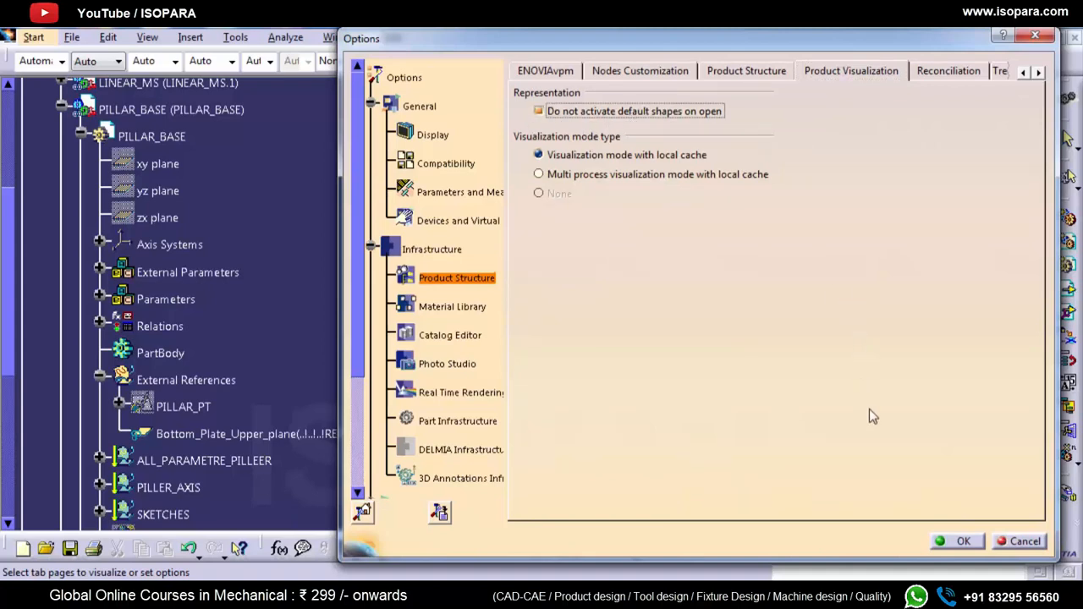
left_click(933, 542)
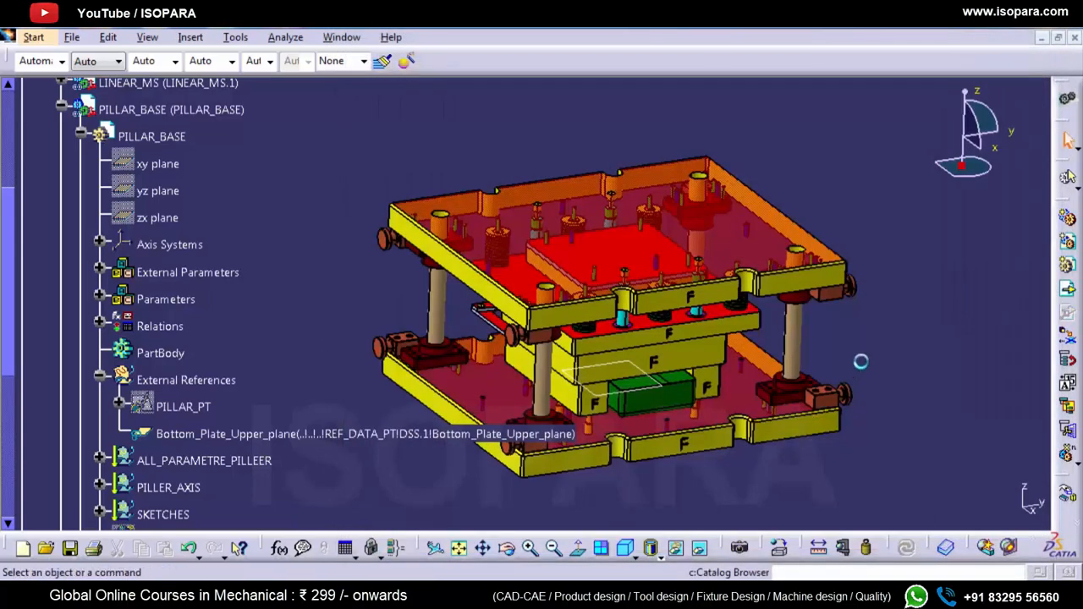
Step: Close the die assembly without saving modified documents, restart CATIA, and dismiss the welcome dialog and empty Product1
left_click(1072, 38)
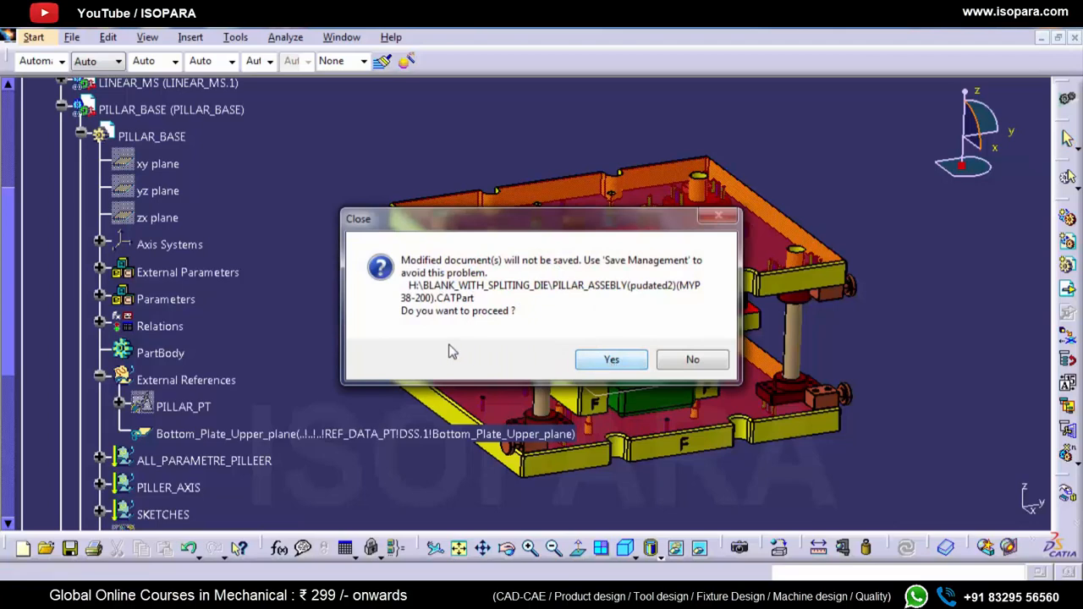
left_click(624, 362)
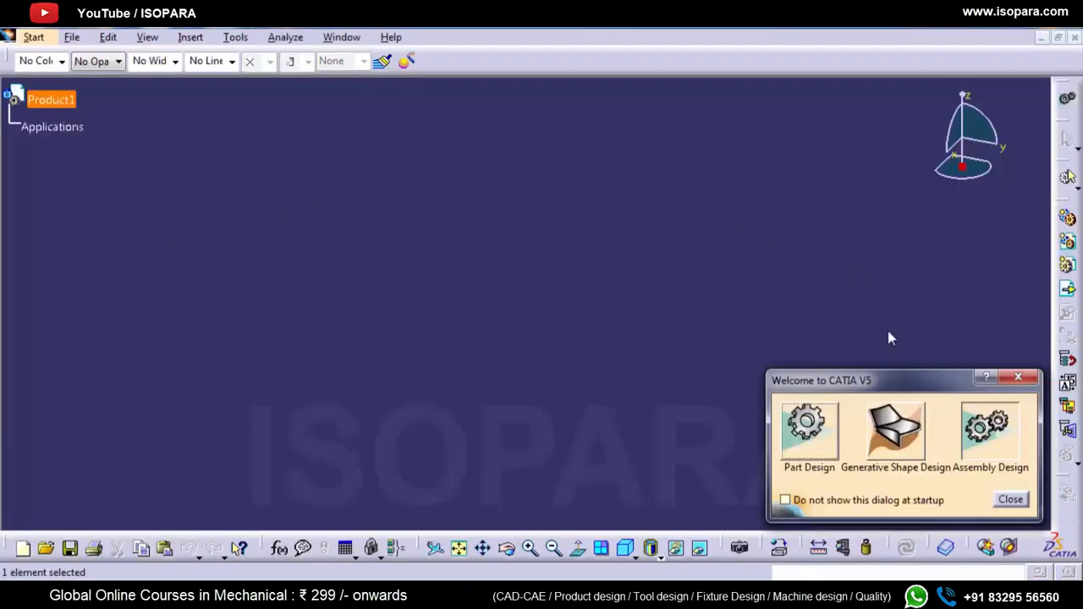
left_click(1010, 499)
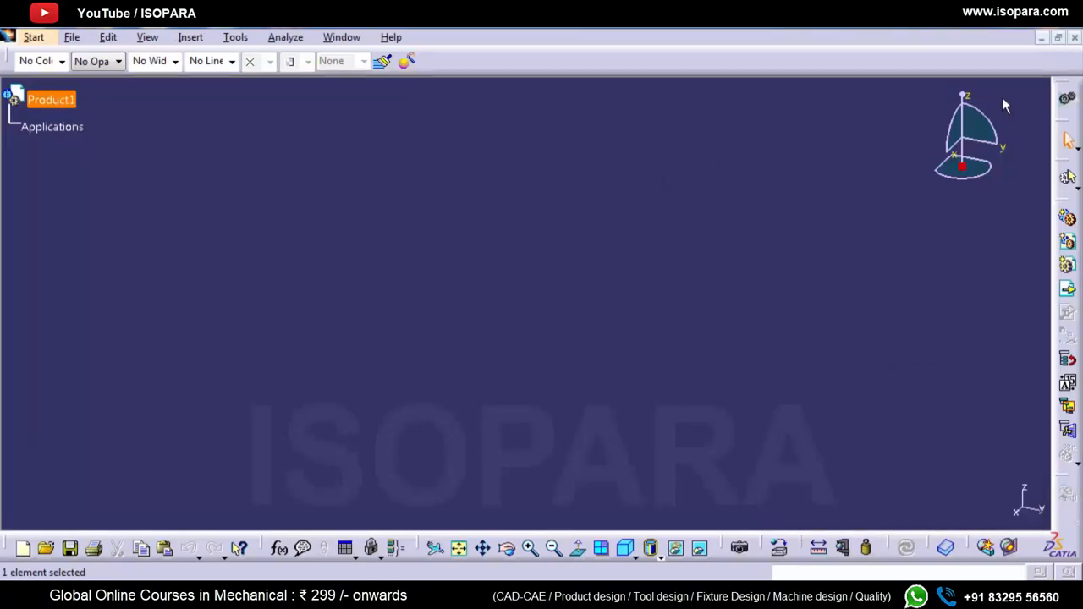
left_click(1074, 38)
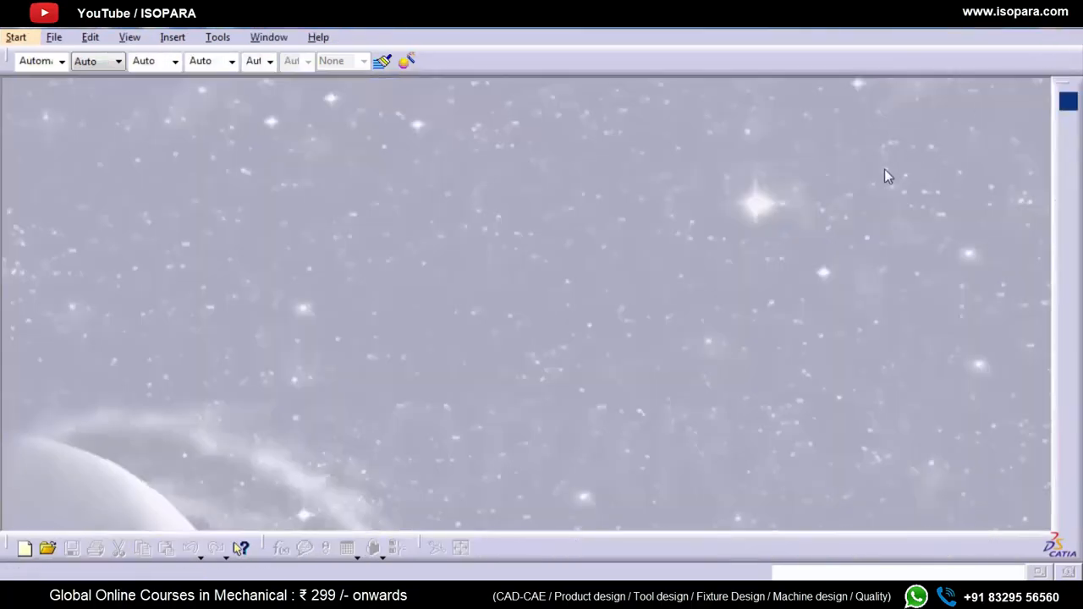
Step: Load PT_NAME_OF_PROJECT from the BLANK_WITH_SPLITING_DIE folder into CATIA and dismiss the incident report
key("ctrl+o")
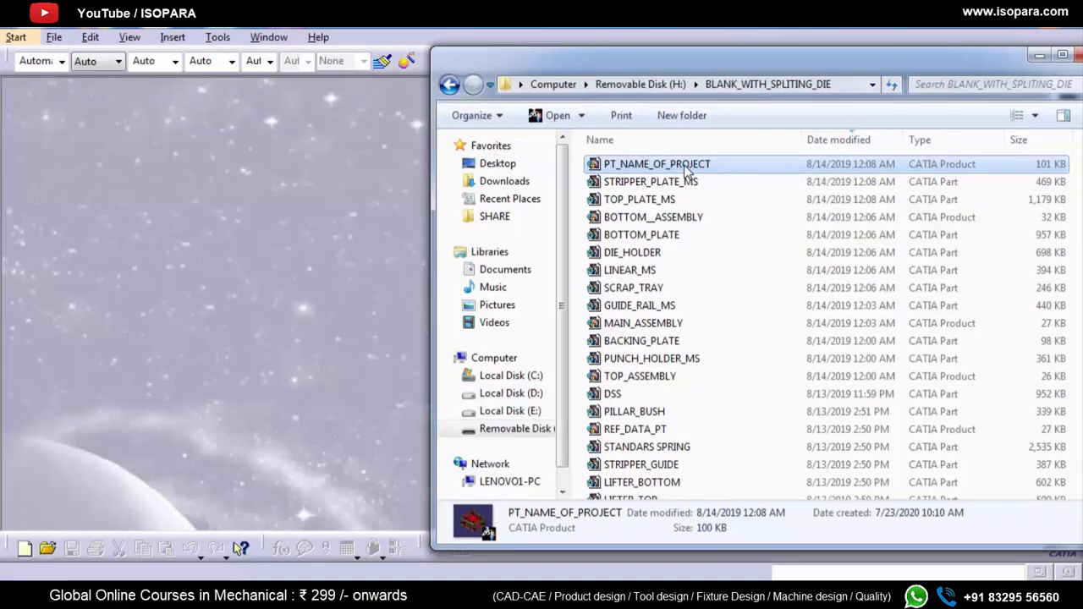
left_click_drag(685, 169, 344, 210)
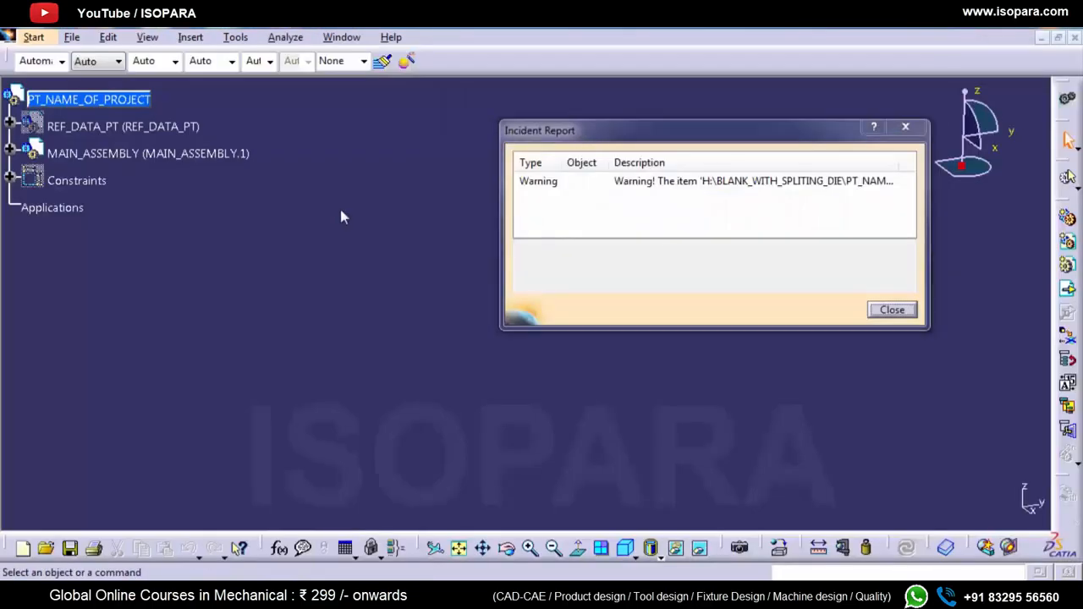
left_click(907, 311)
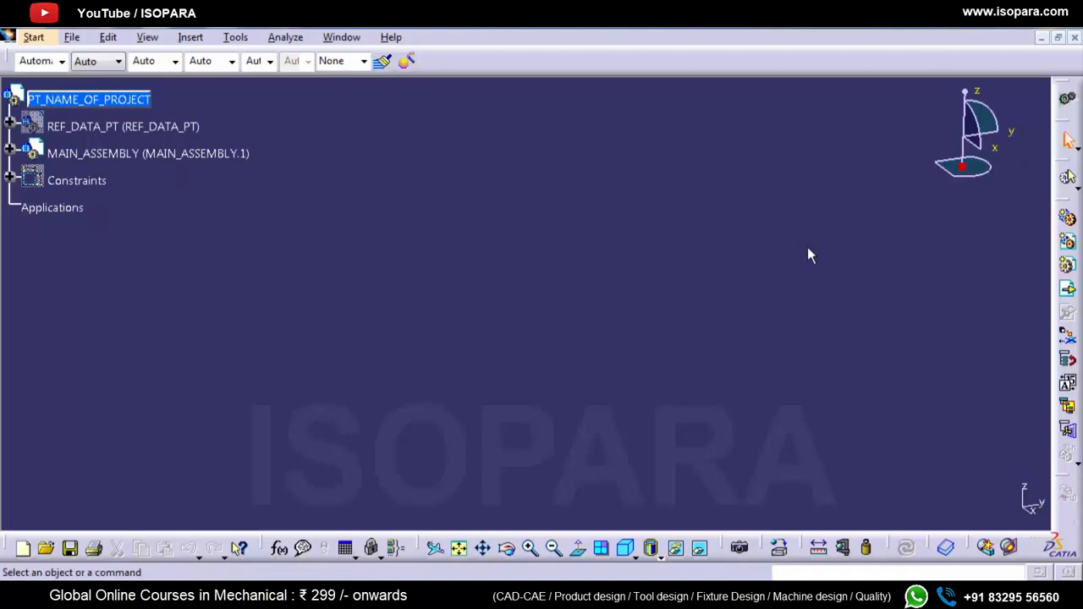
Step: Expand MAIN_ASSEMBLY and TOP_ASSEMBLY in the specification tree and inspect the deactivated part nodes
left_click(9, 149)
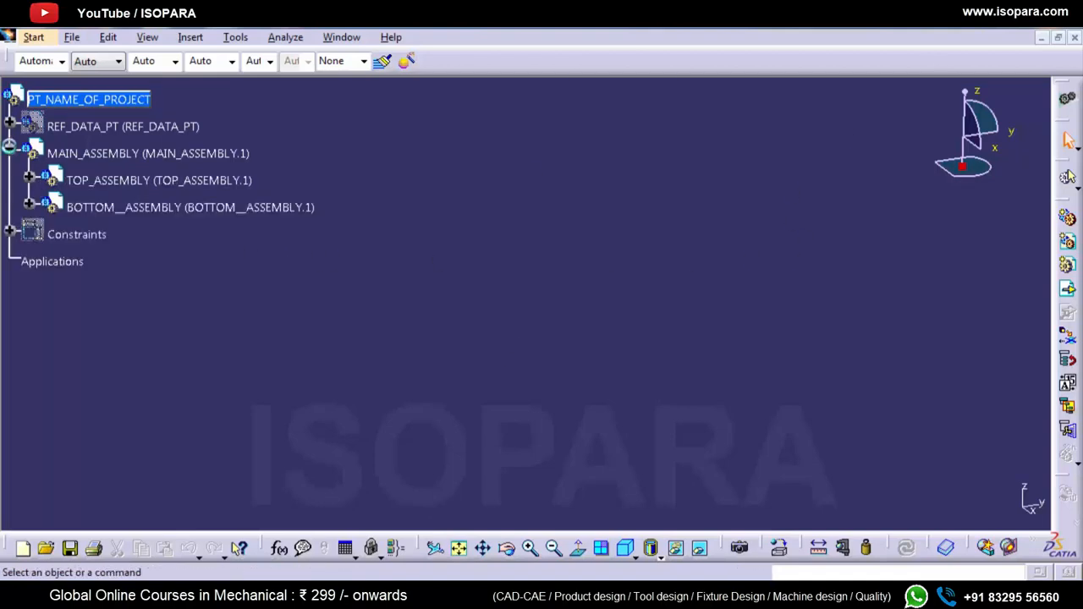
left_click(30, 179)
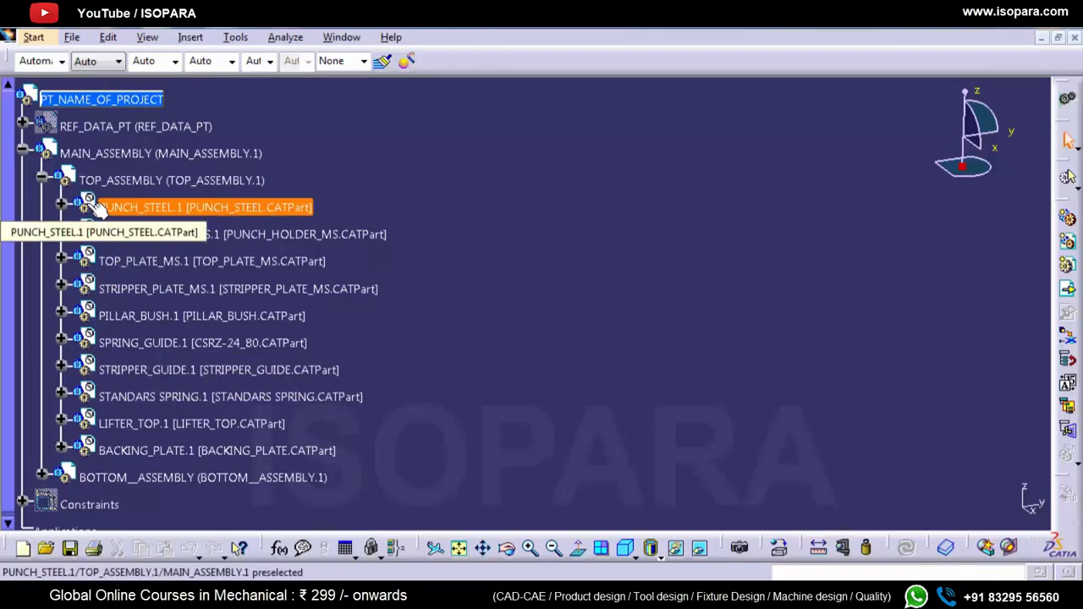
scroll(95, 205, "up", 2, "ctrl")
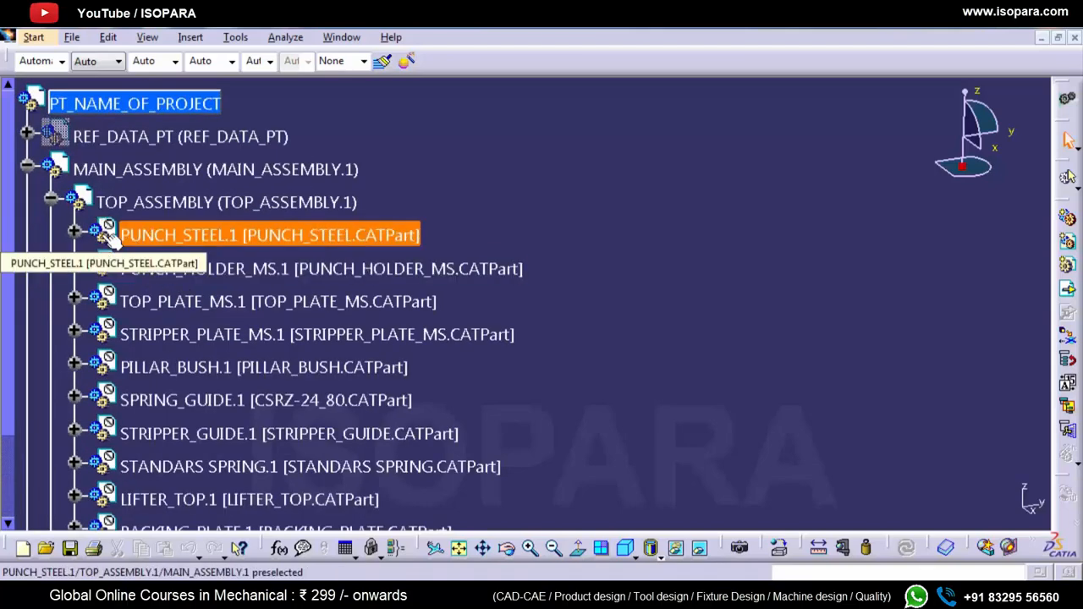
scroll(110, 240, "down", 2, "ctrl")
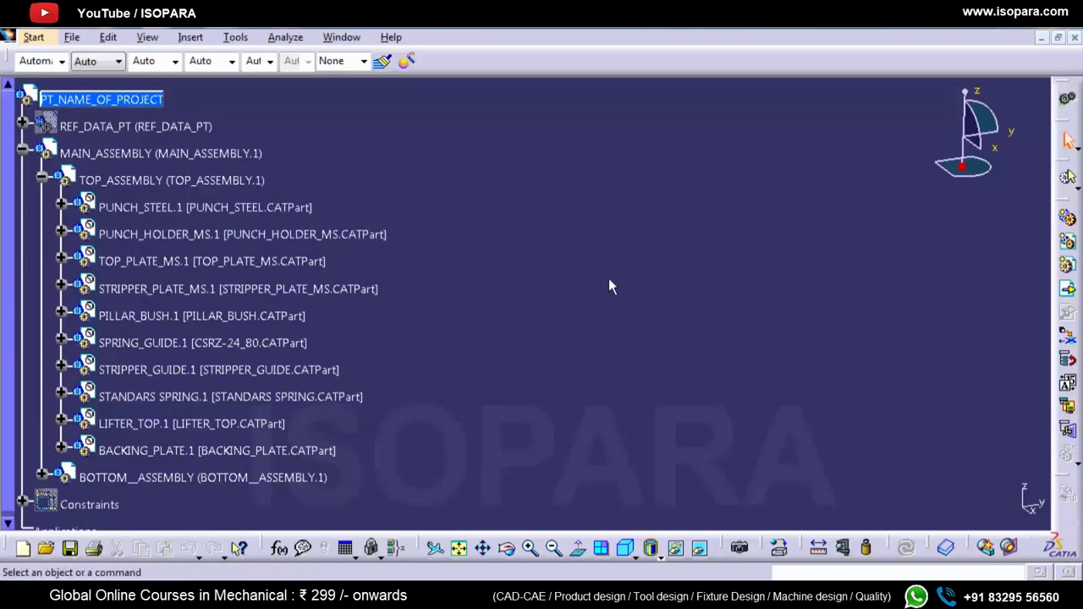
Step: Activate the PUNCH_STEEL.1 node's representation and fit the punch in the view
right_click(209, 210)
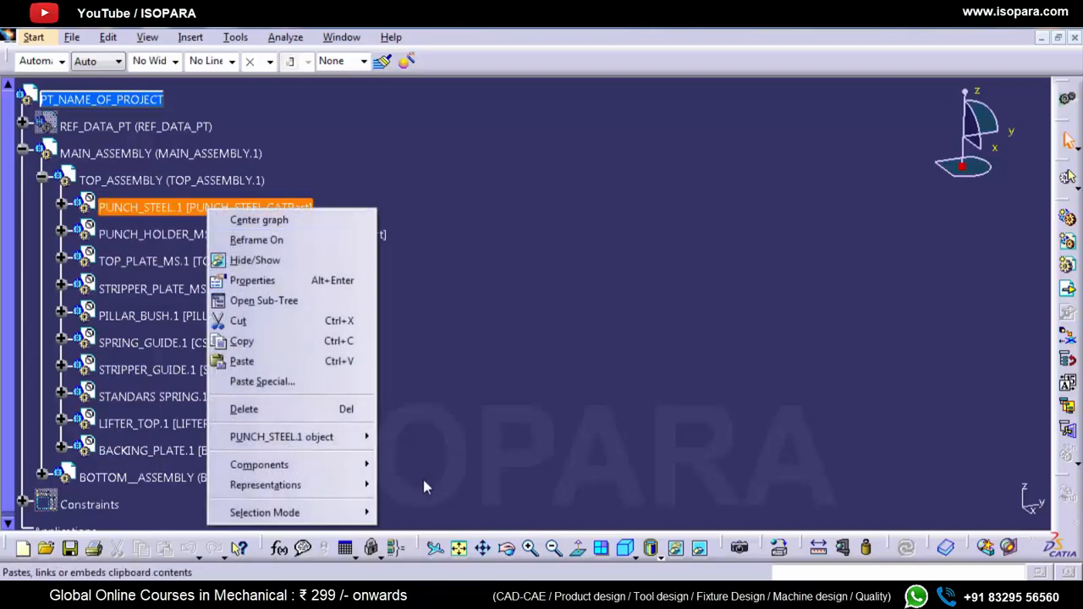
mouse_move(367, 490)
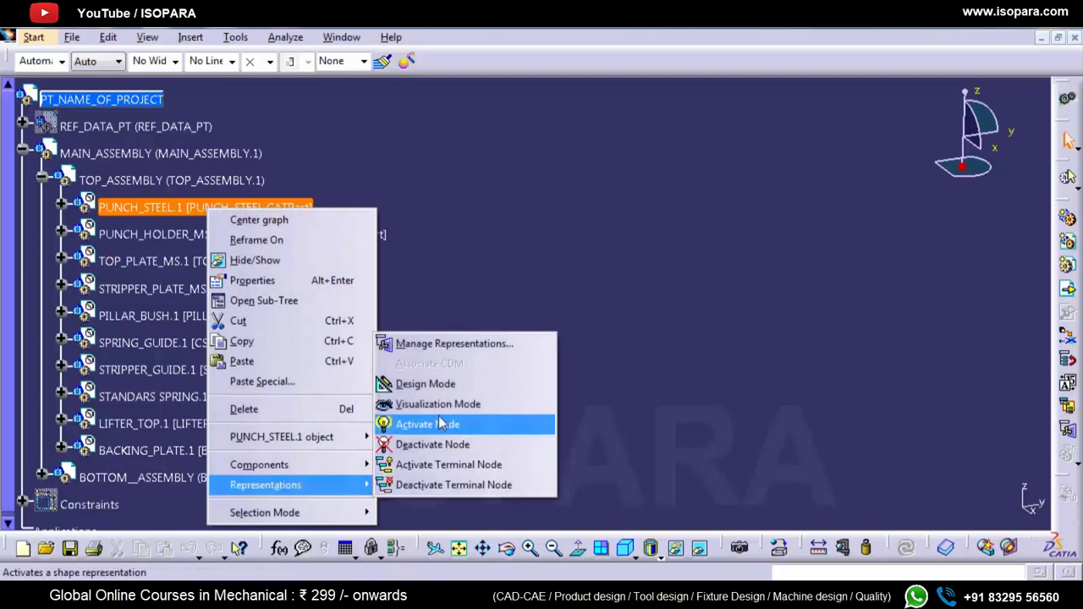
left_click(427, 423)
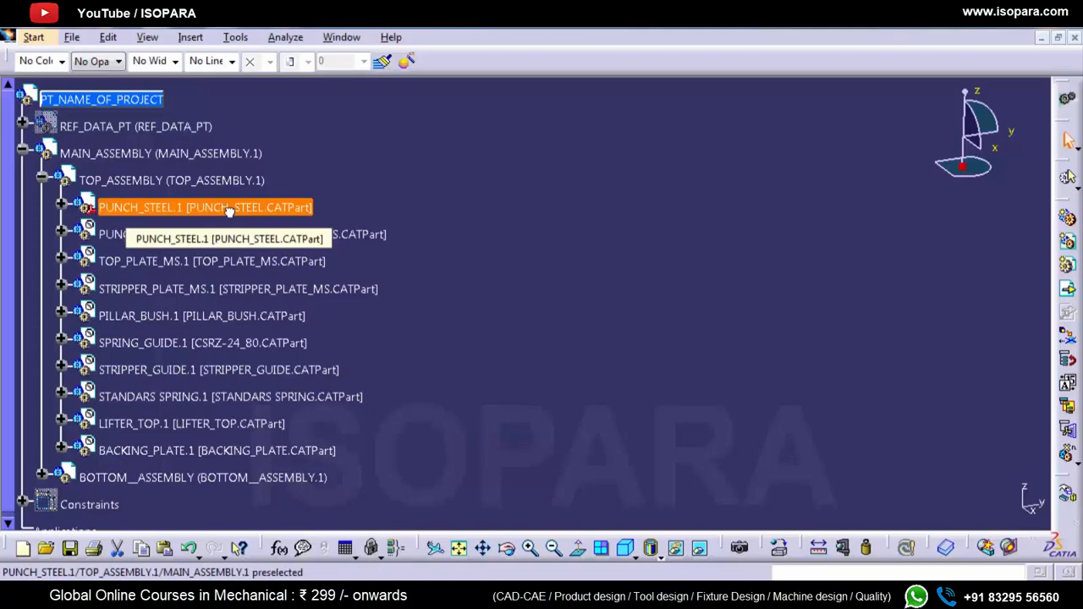
left_click(461, 550)
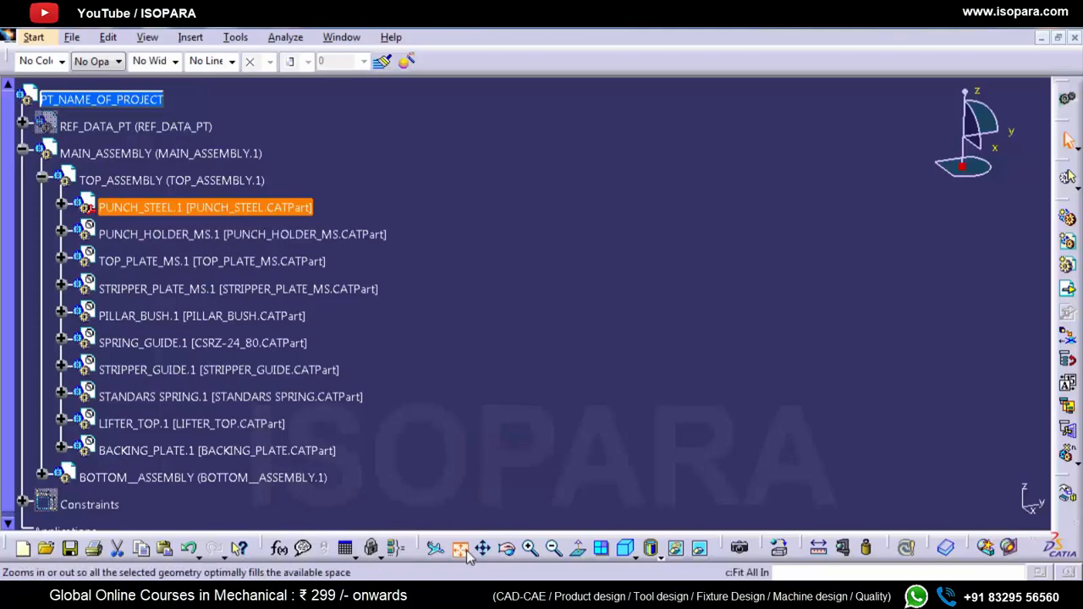
left_click(627, 453)
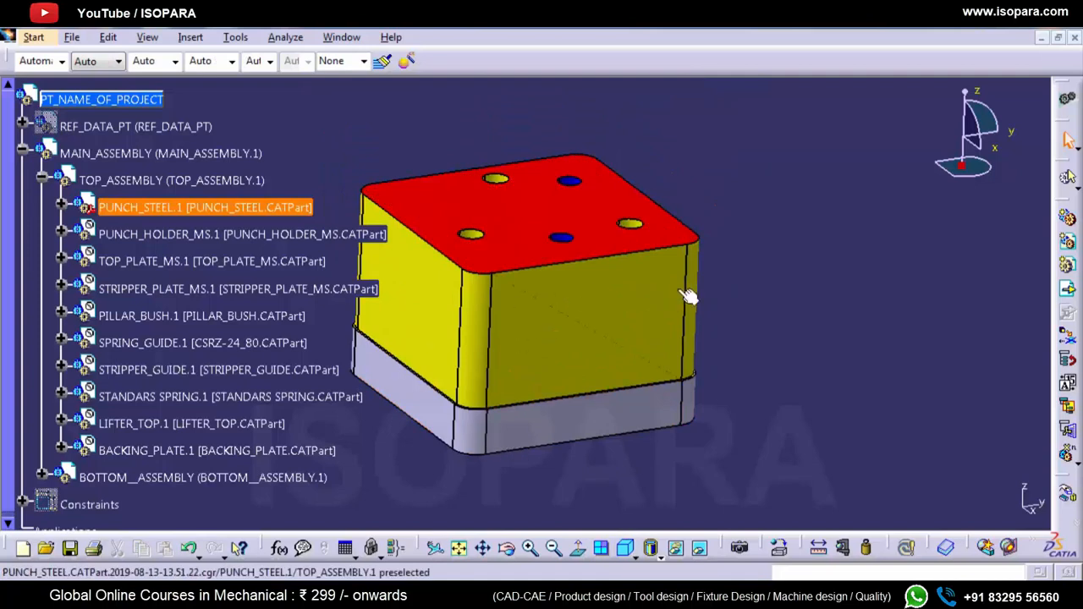
Step: Expand the PUNCH_STEEL.1 node to load its full part data
left_click(62, 206)
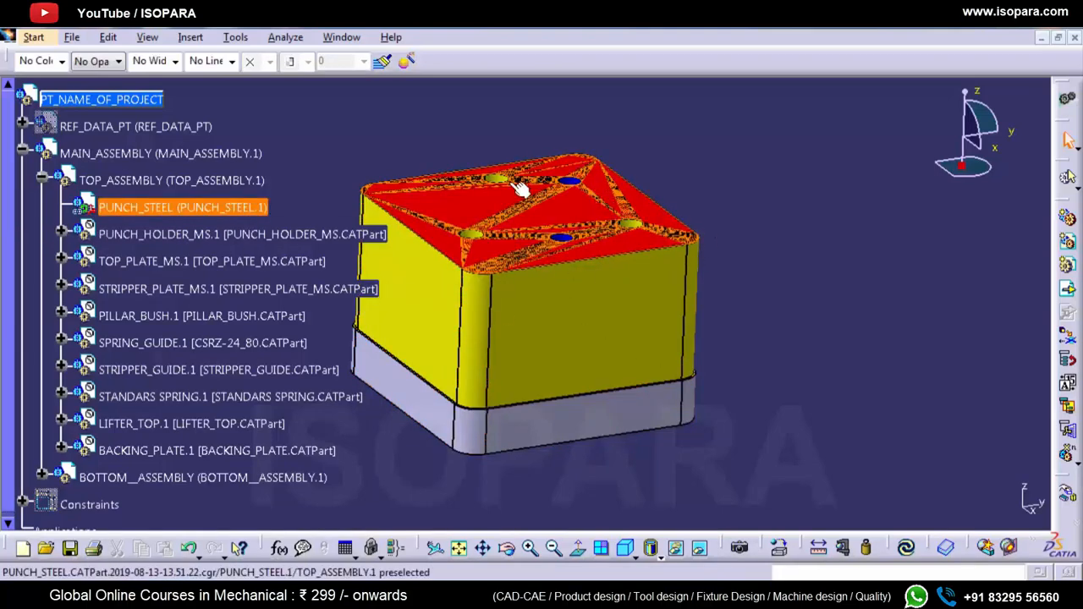
mouse_move(587, 304)
middle_mouse_down()
mouse_move(595, 375)
mouse_move(625, 393)
mouse_move(720, 329)
mouse_move(695, 345)
mouse_move(641, 330)
middle_mouse_up()
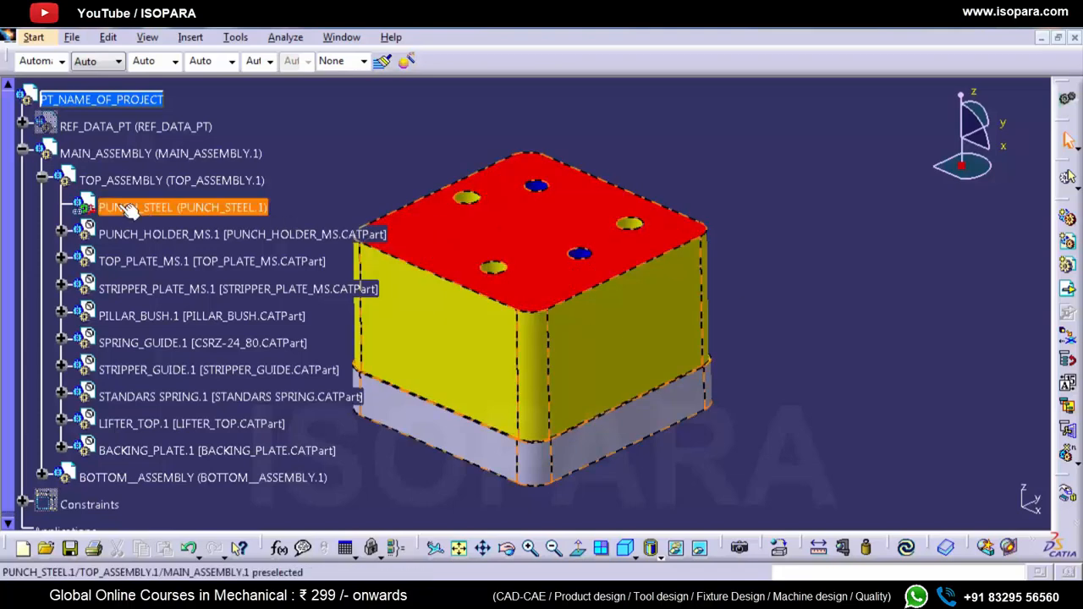
middle_click_drag(632, 282, 624, 361)
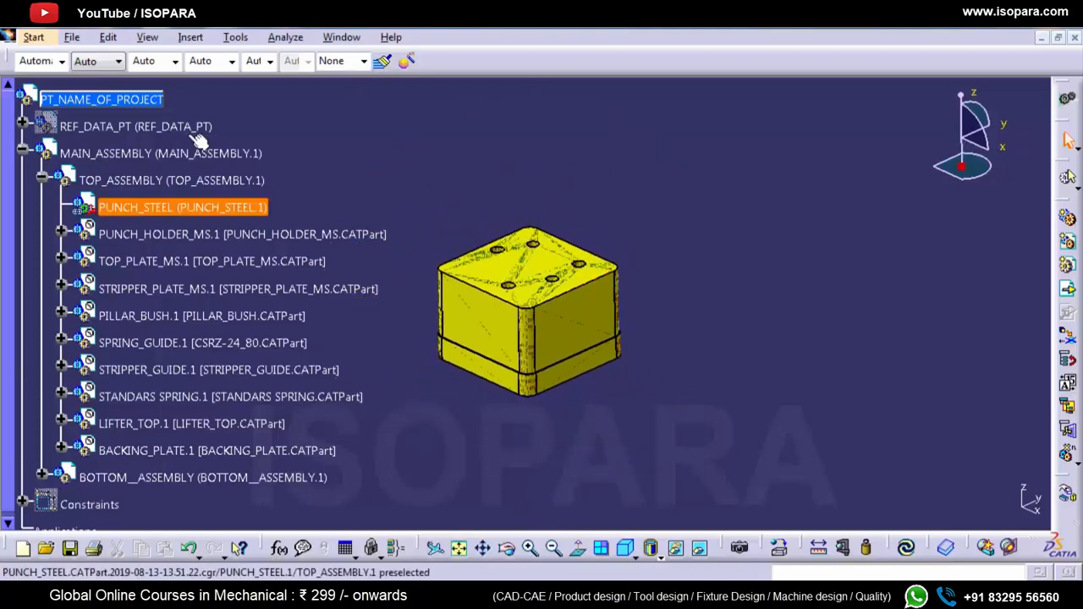
Step: Activate the terminal nodes of PT_NAME_OF_PROJECT and fit the complete die assembly in the view
right_click(141, 101)
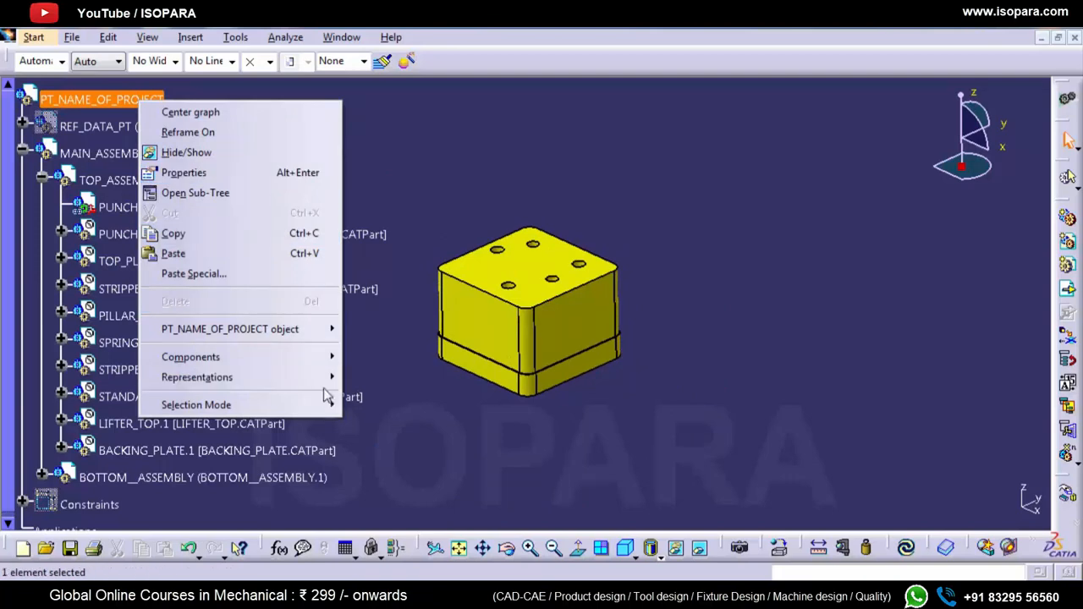
mouse_move(326, 377)
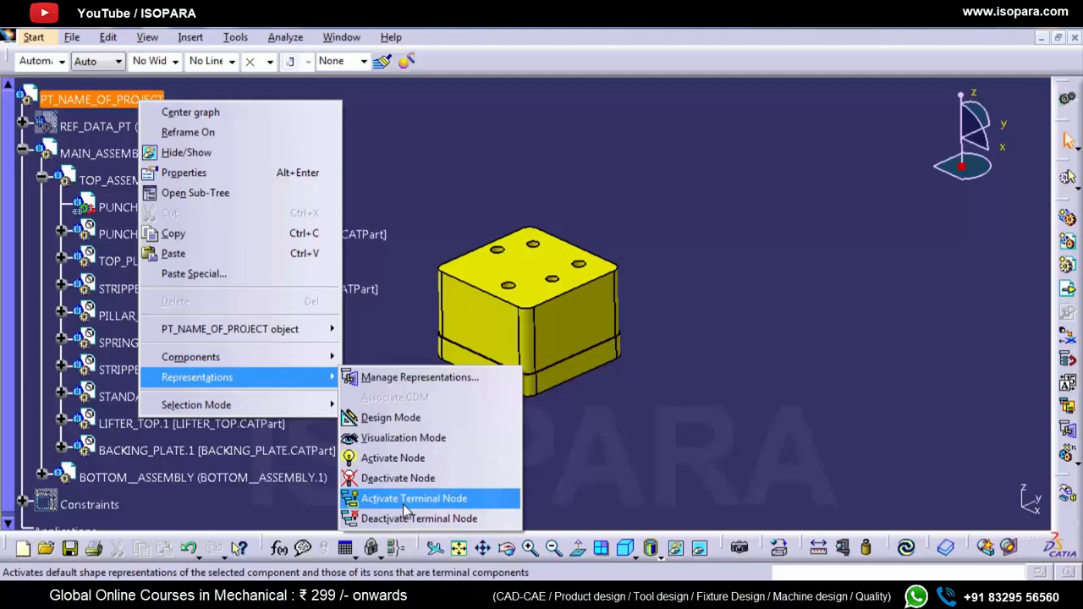
left_click(414, 500)
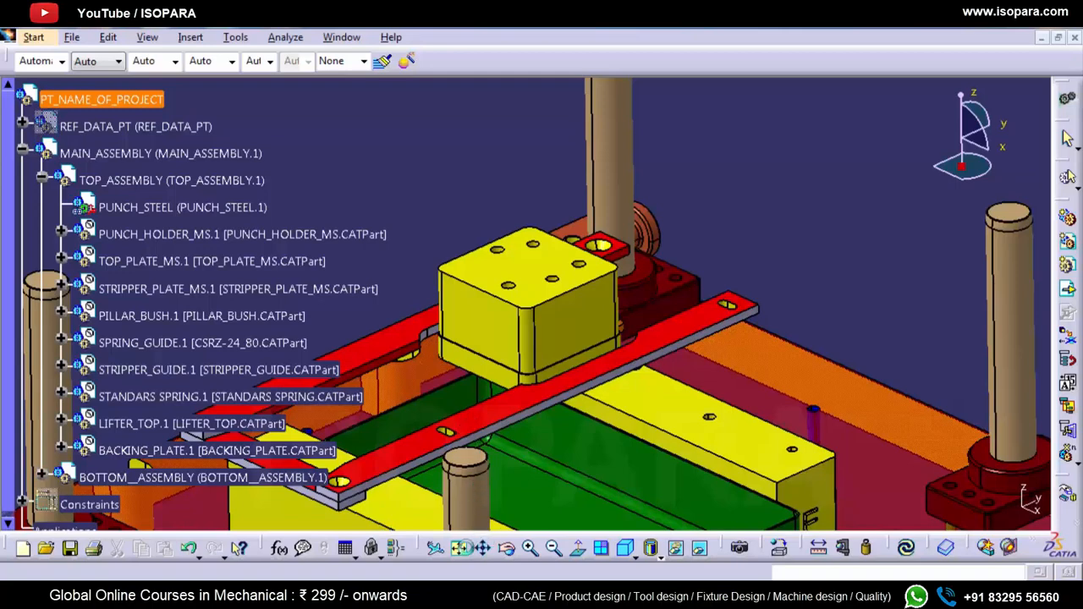
left_click(459, 548)
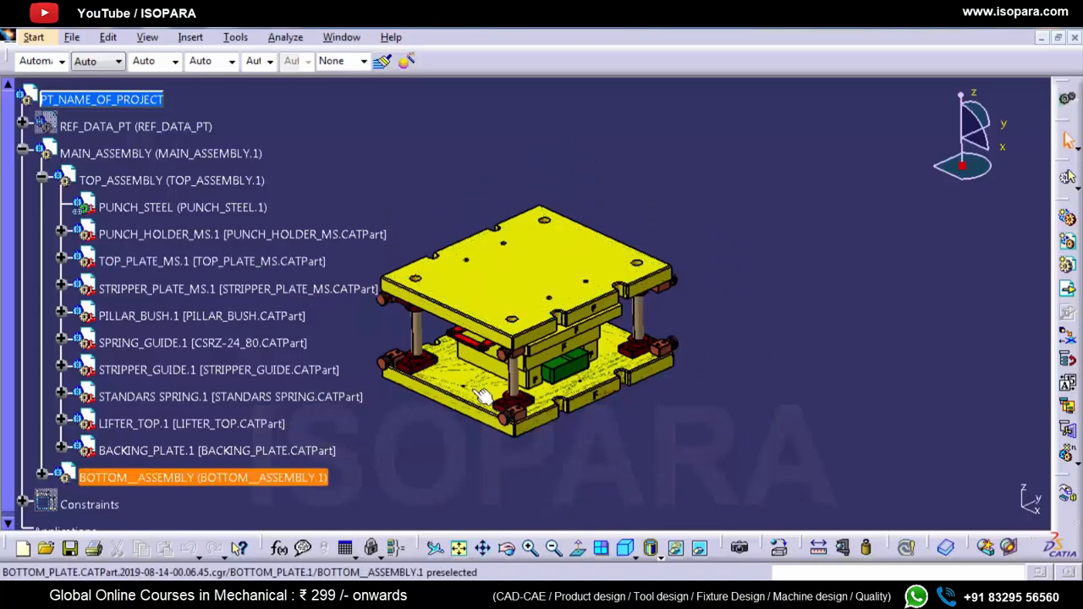
Step: Load the STANDARS SPRING.1 part data from its tree node and select the spring
left_click(482, 395)
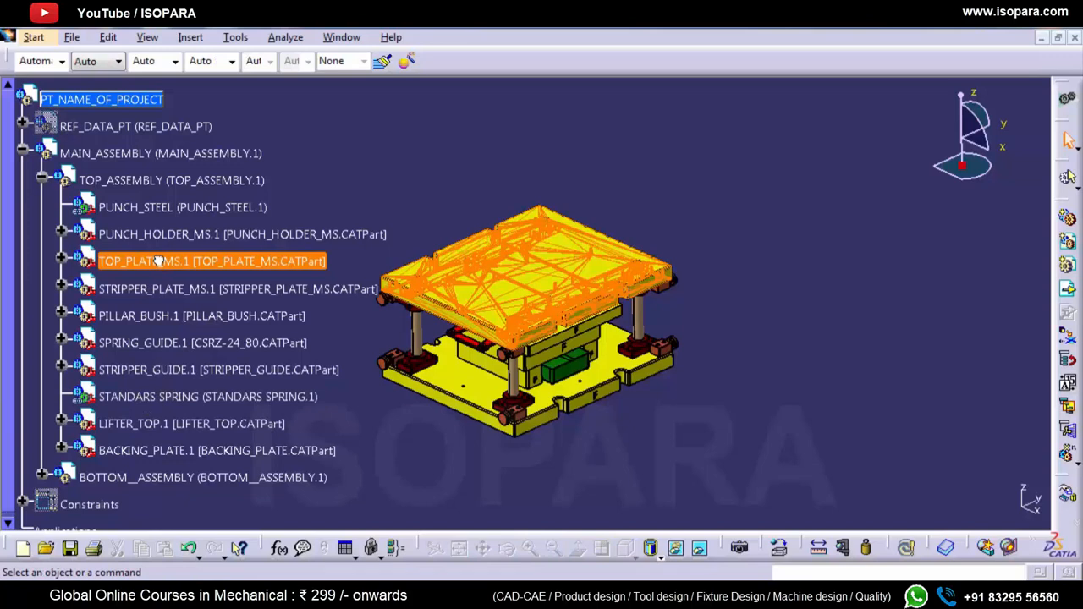
left_click(596, 469)
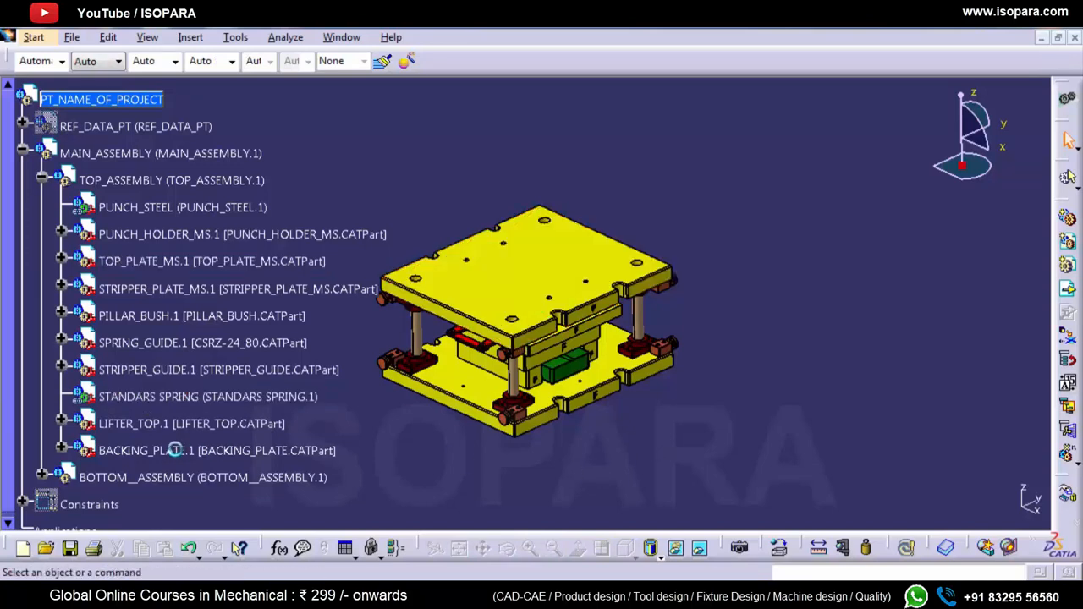
left_click(166, 398)
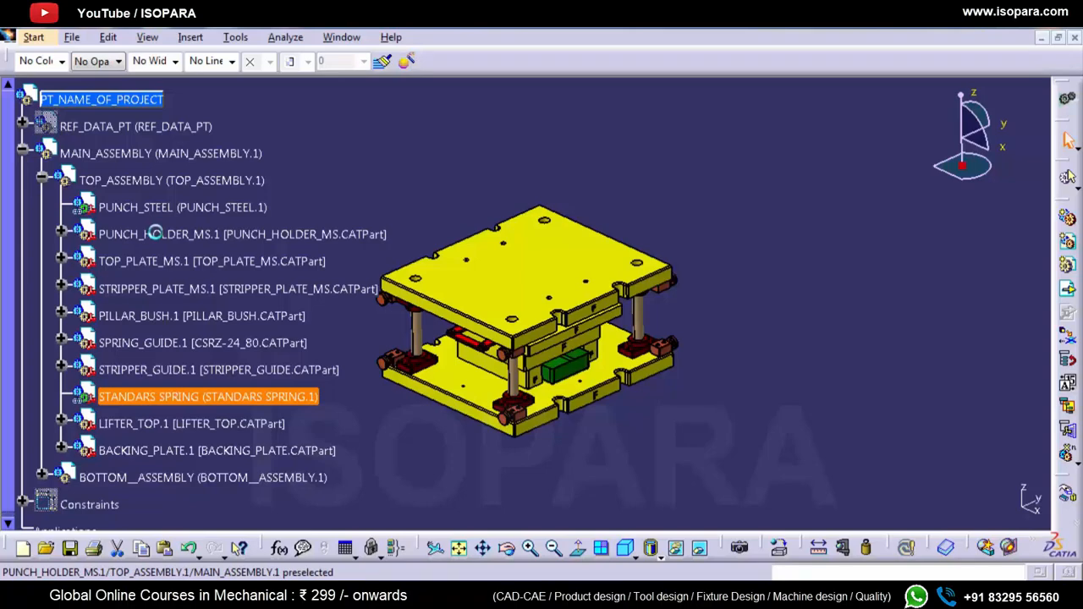
Step: Switch PUNCH_HOLDER_MS.1 to Design Mode and expand its part to show the feature tree
left_click(154, 235)
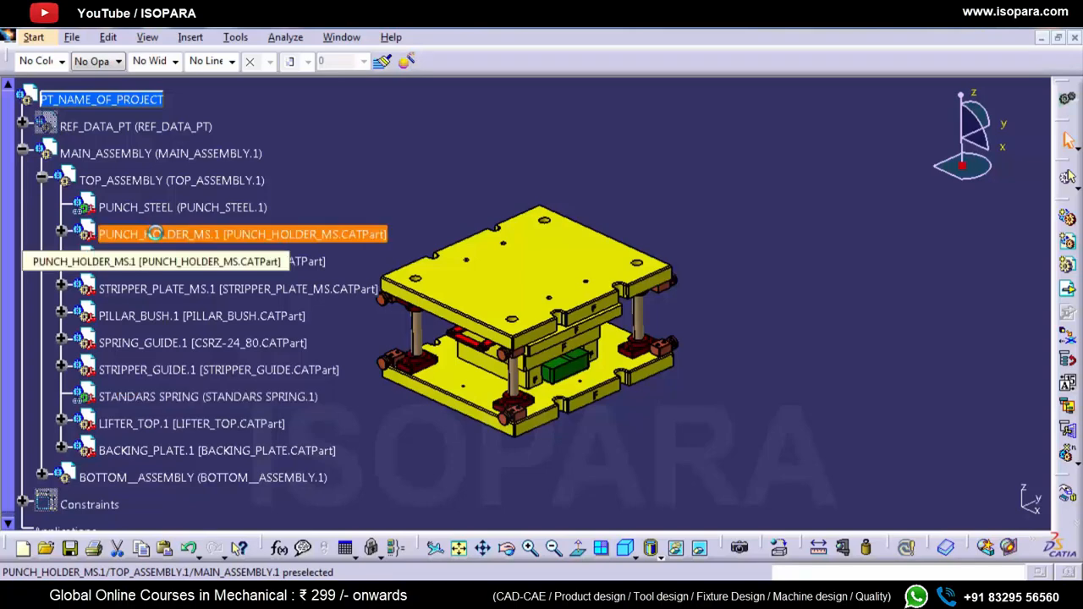
right_click(154, 234)
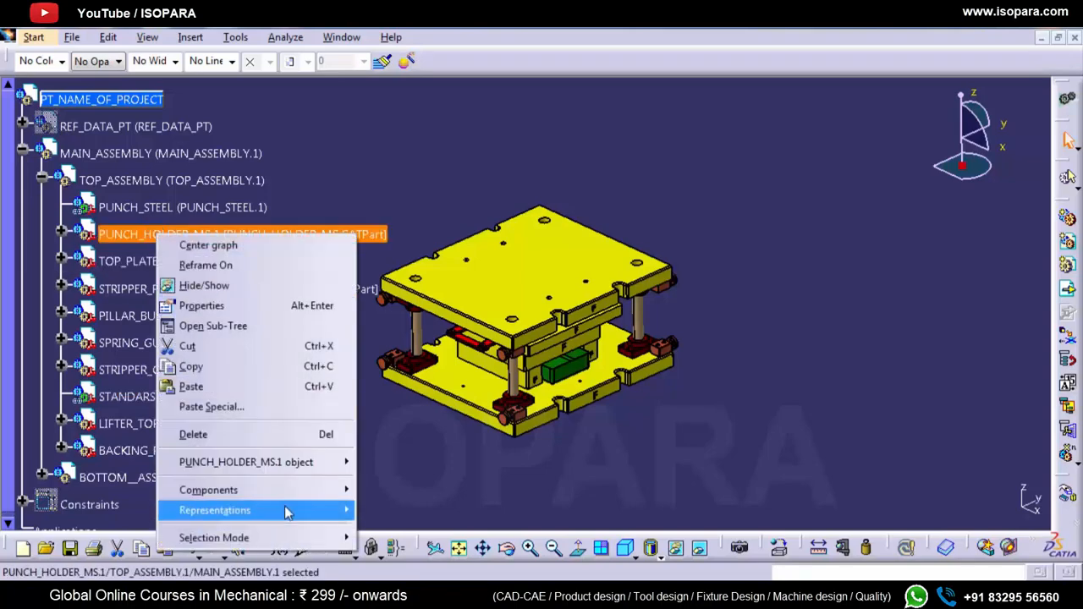
mouse_move(286, 511)
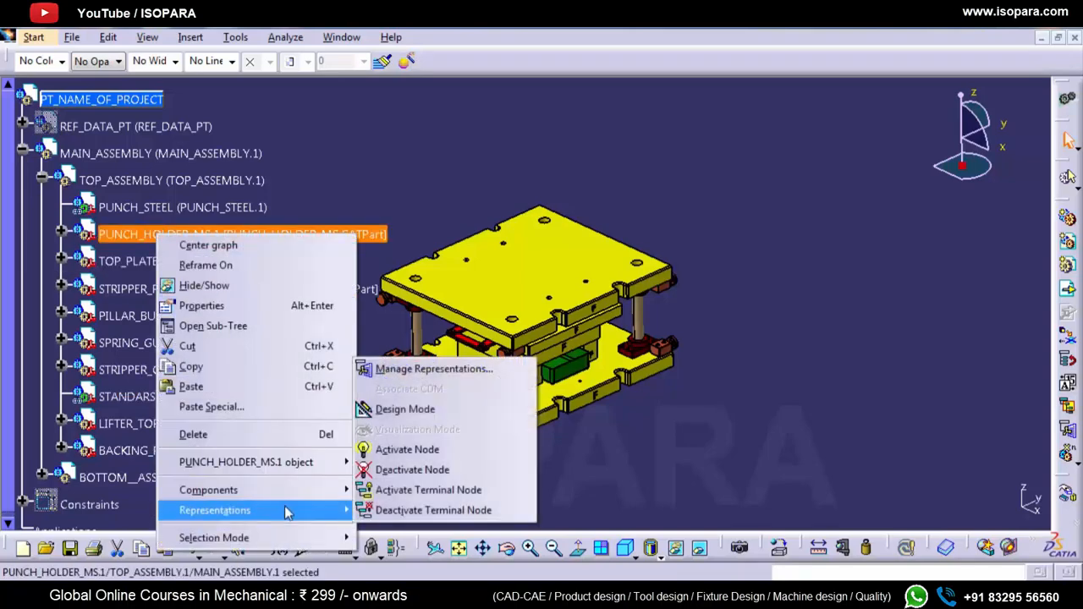
left_click(394, 411)
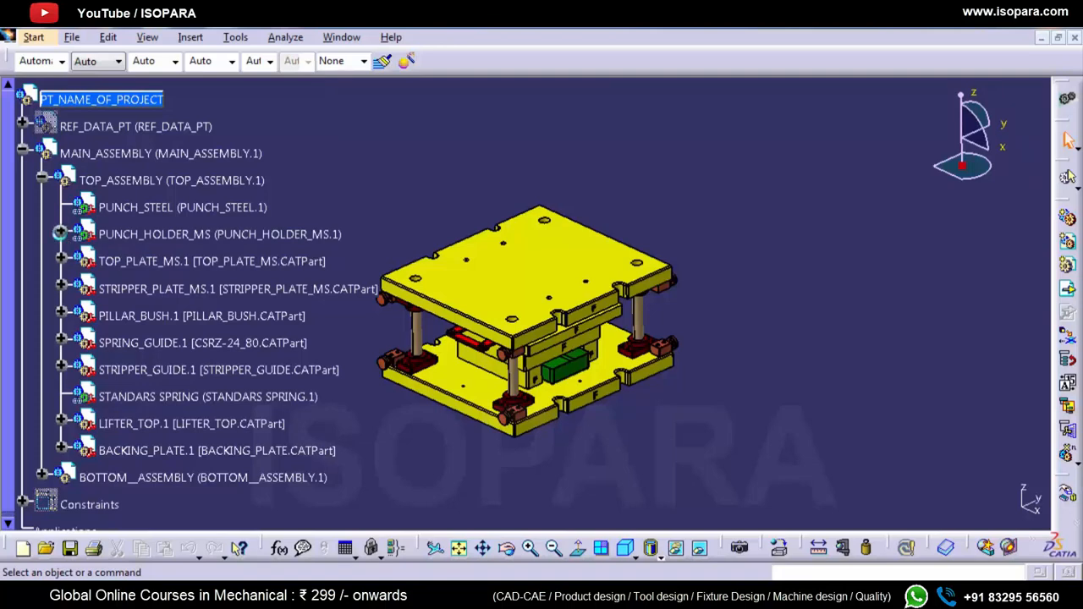
left_click(59, 233)
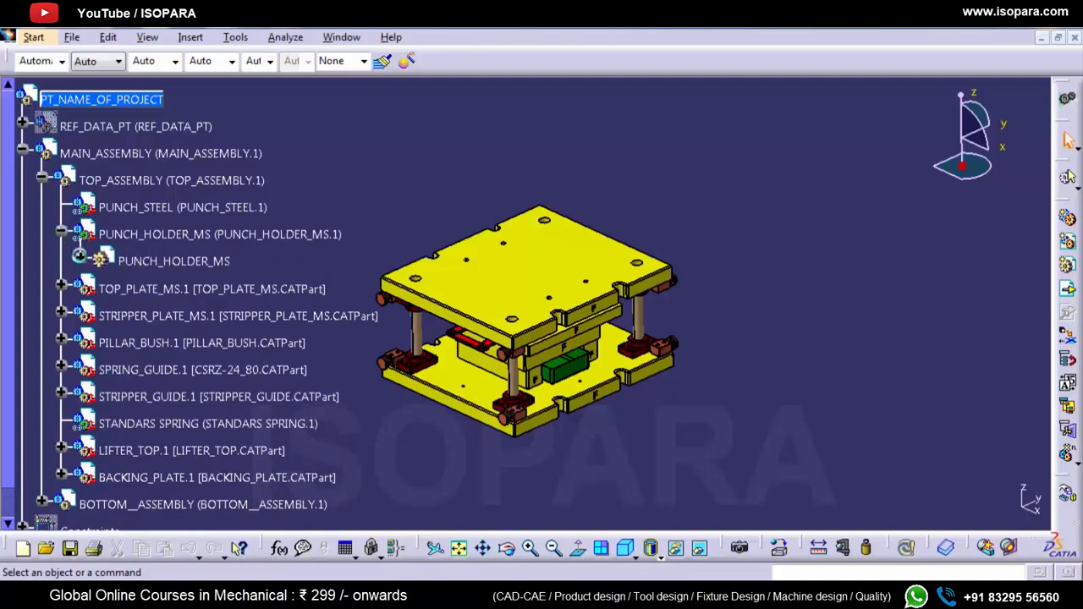
left_click(79, 256)
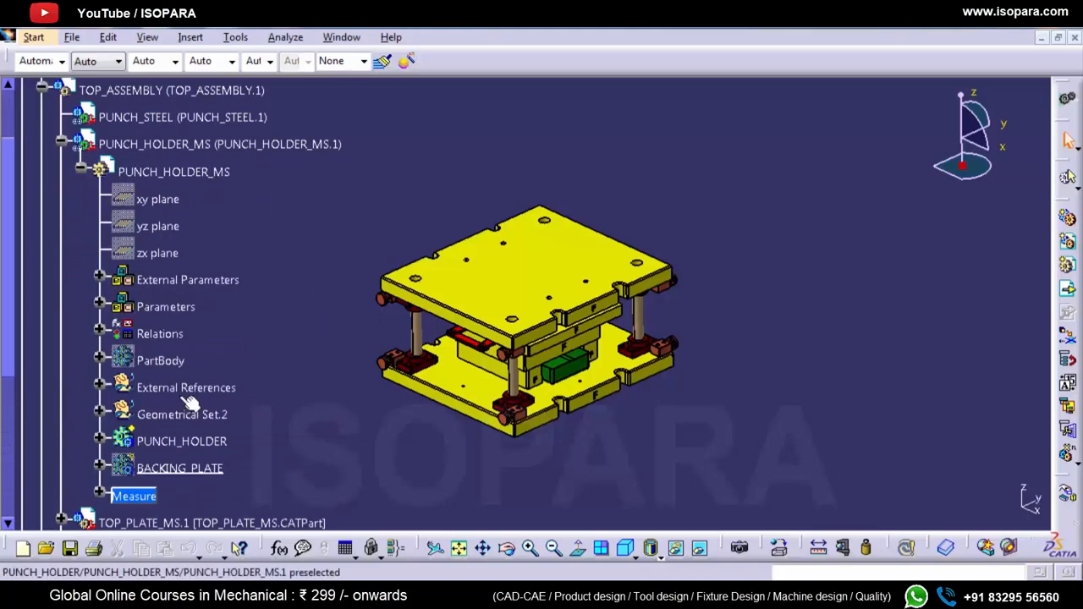
Step: Select the top plate in the model and load TOP_PLATE_MS.1 in Design Mode
left_click(526, 282)
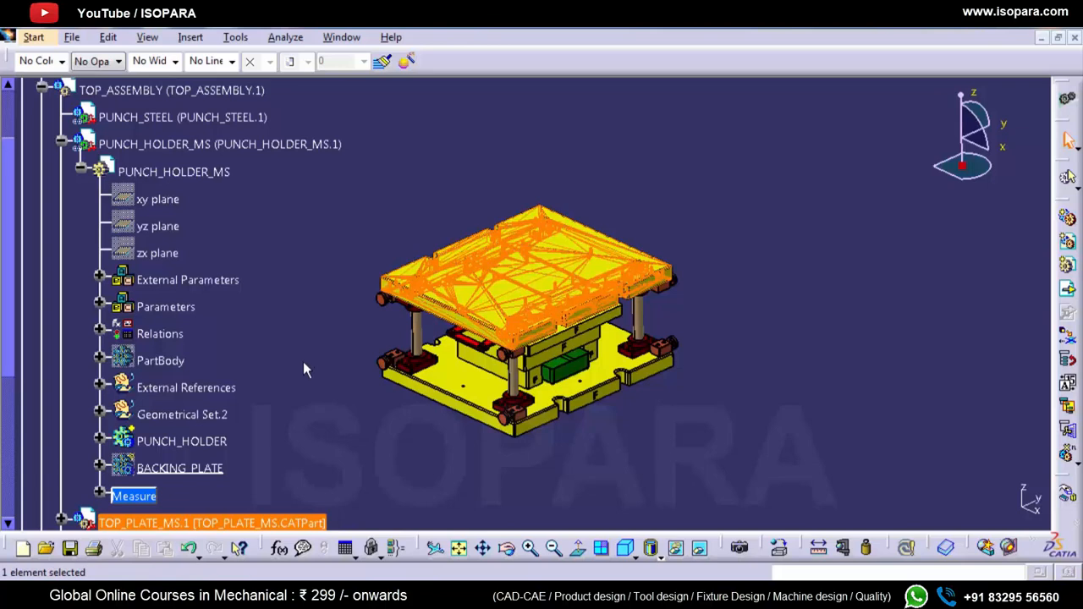
scroll(303, 362, "down", 2)
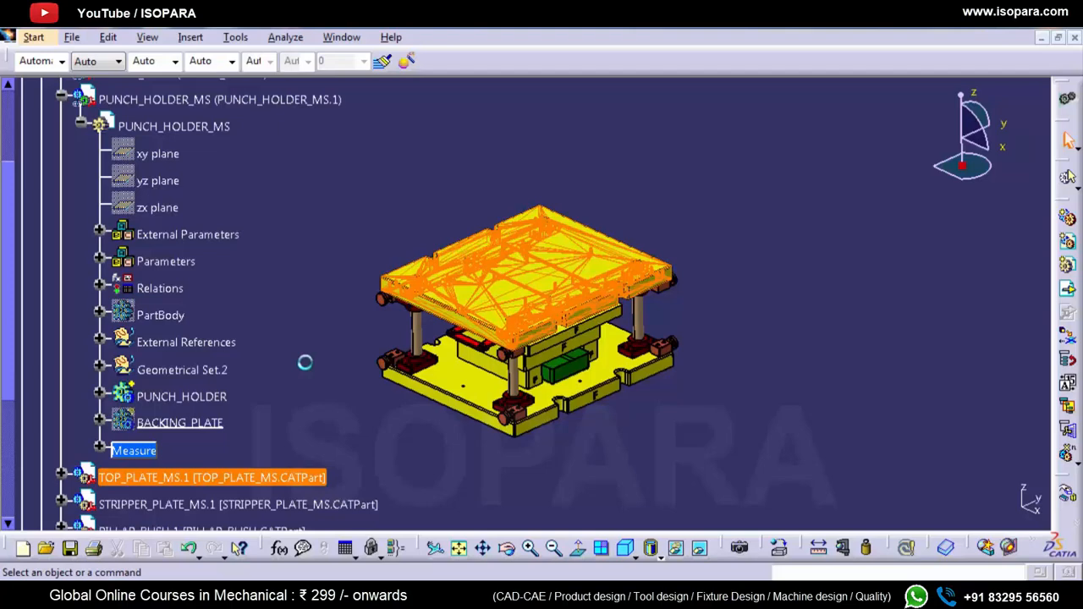
scroll(57, 470, "down", 4)
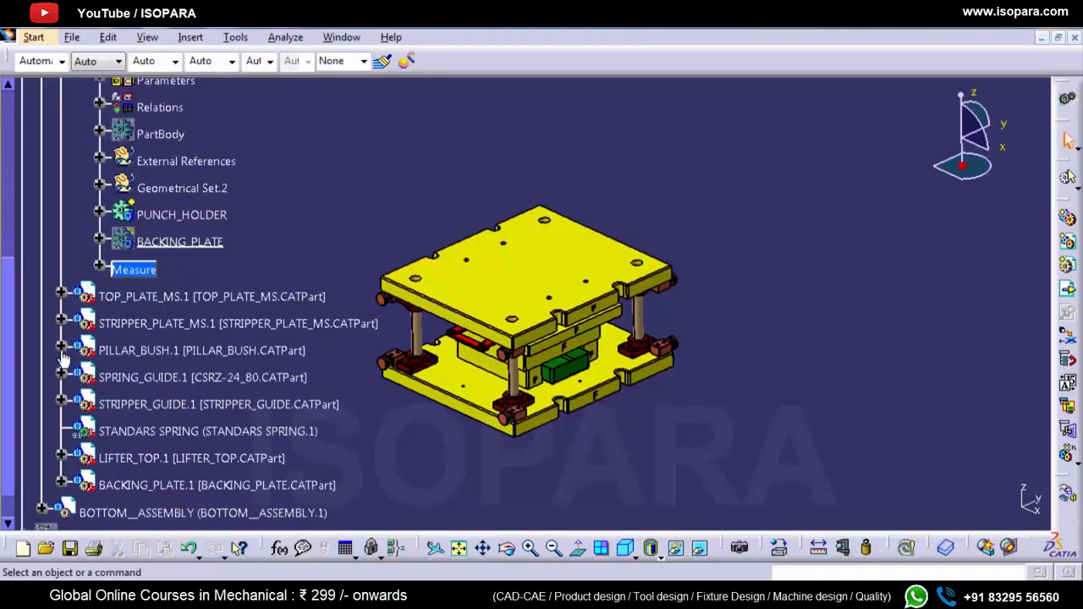
left_click(59, 294)
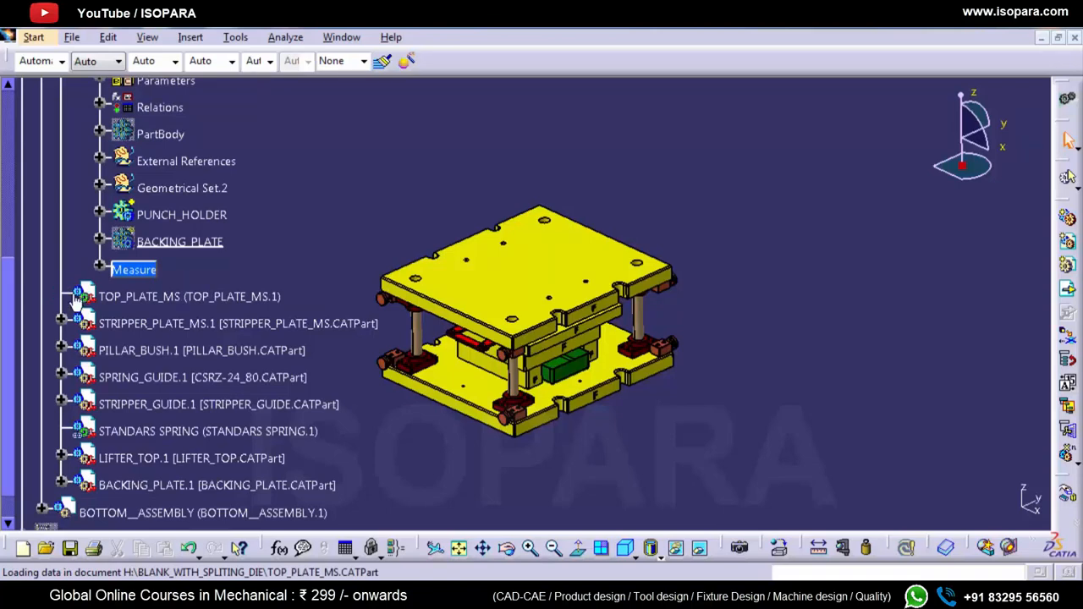
right_click(124, 293)
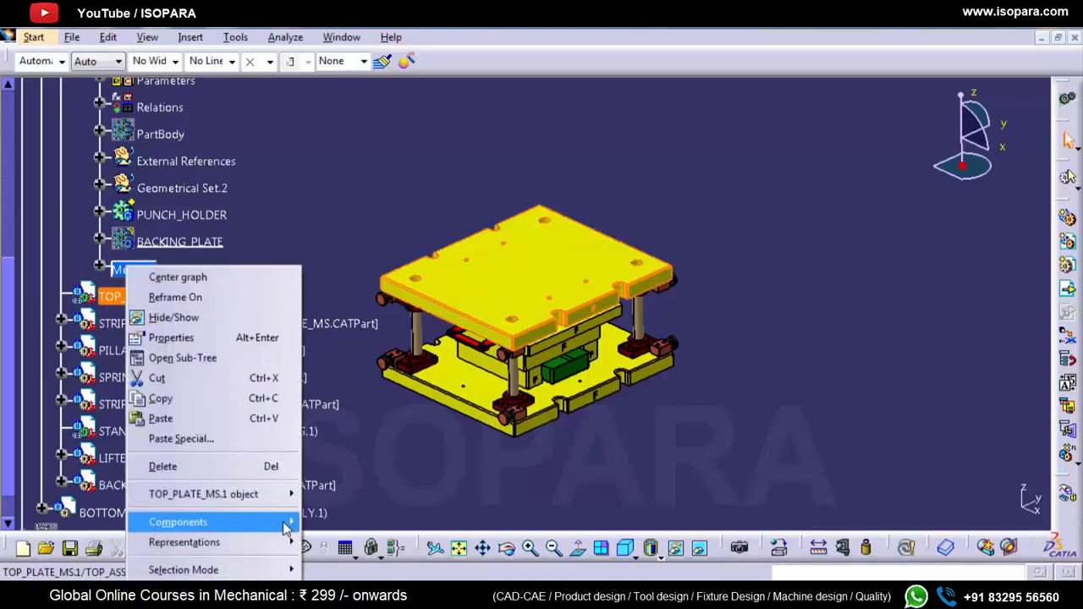
mouse_move(286, 523)
mouse_move(283, 543)
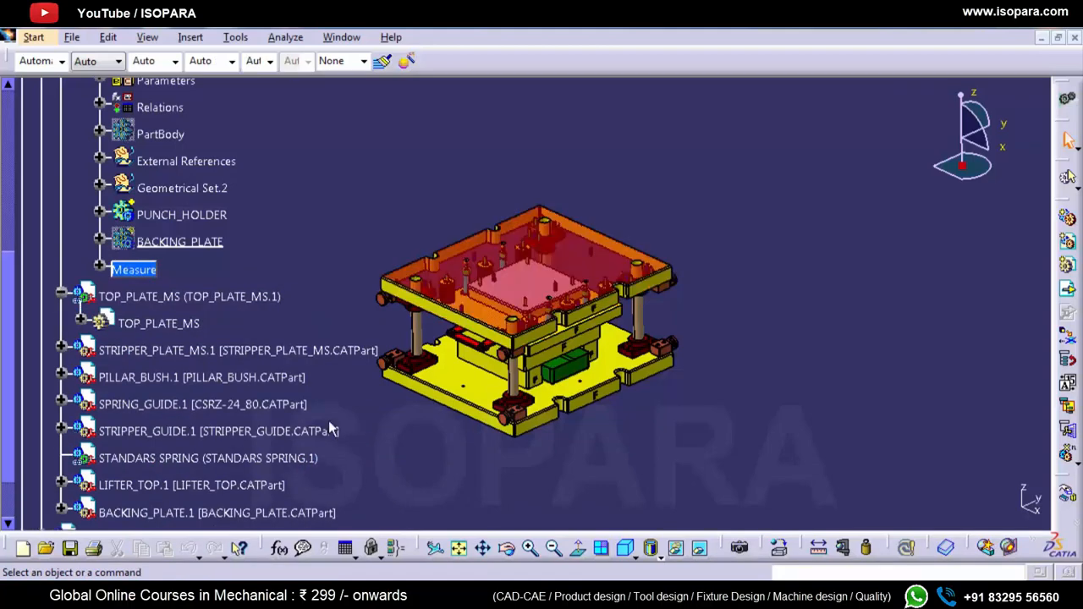
Step: Expand the TOP_PLATE_MS part and inspect its PartBody and geometrical sets
left_click(146, 325)
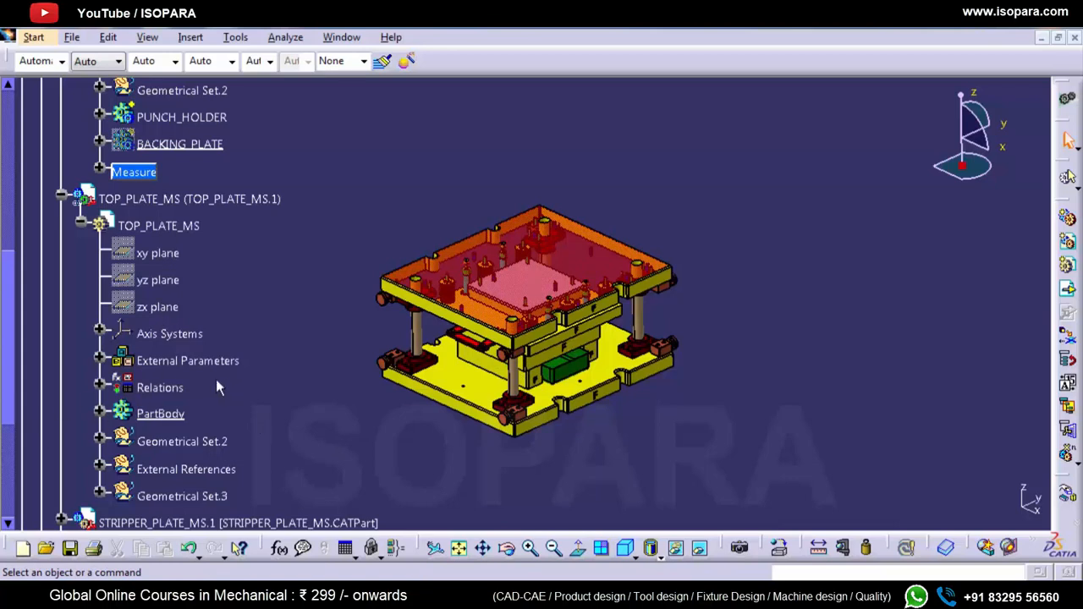
scroll(215, 388, "down", 2)
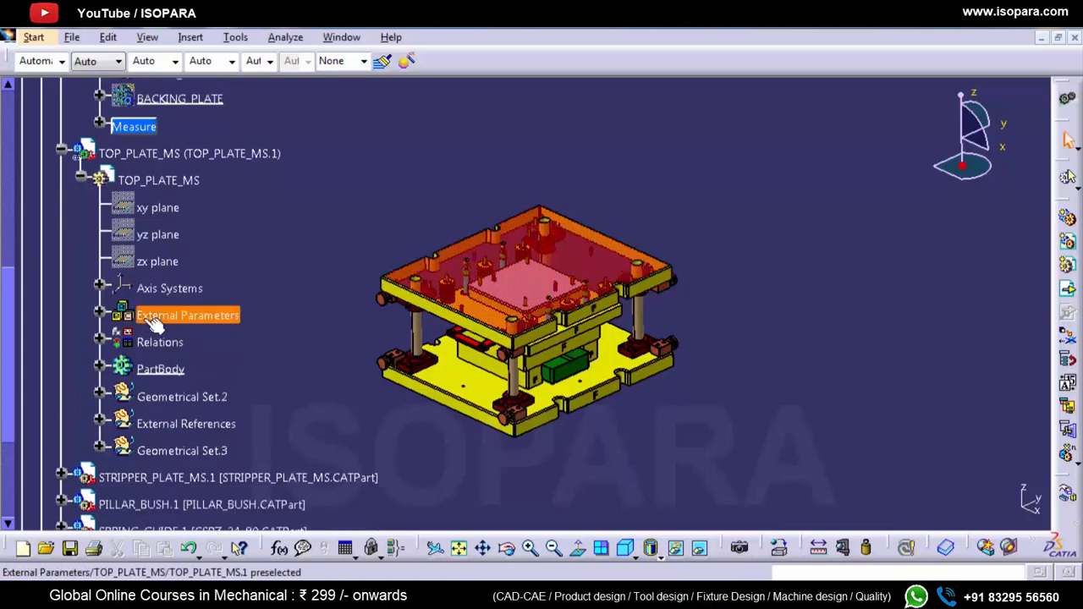
left_click(159, 370)
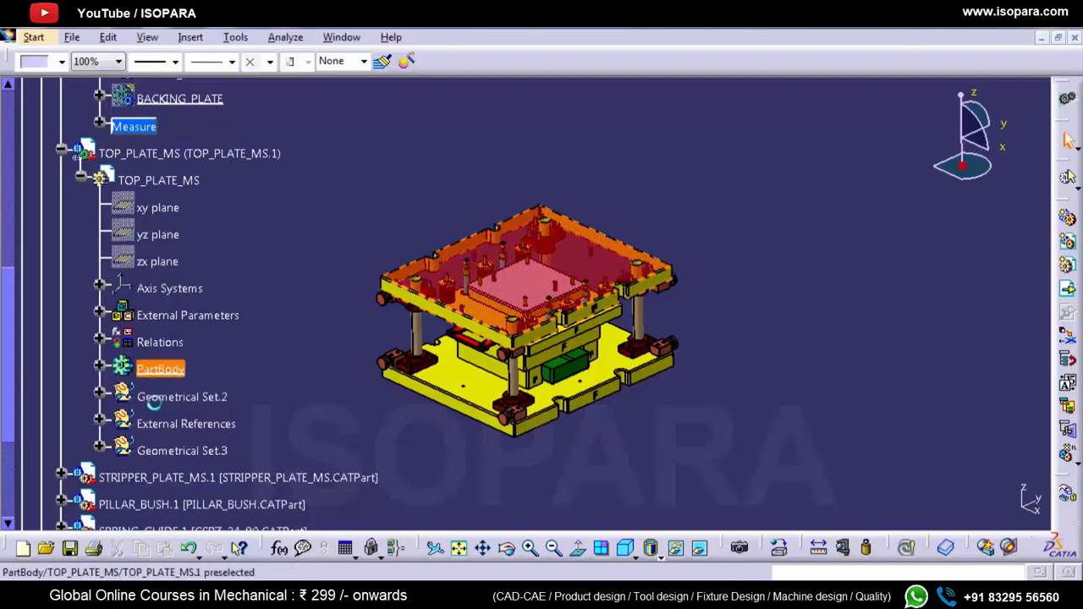
left_click(154, 403)
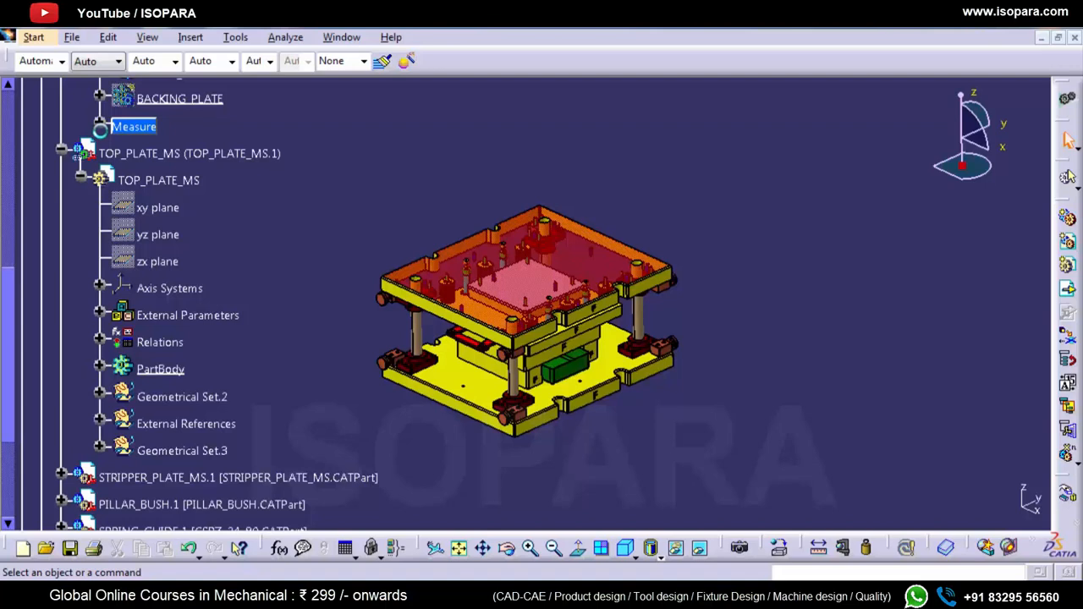
Step: Start a section through the die assembly, maximize the assembly window, and view the section's update behavior options
left_click(1009, 548)
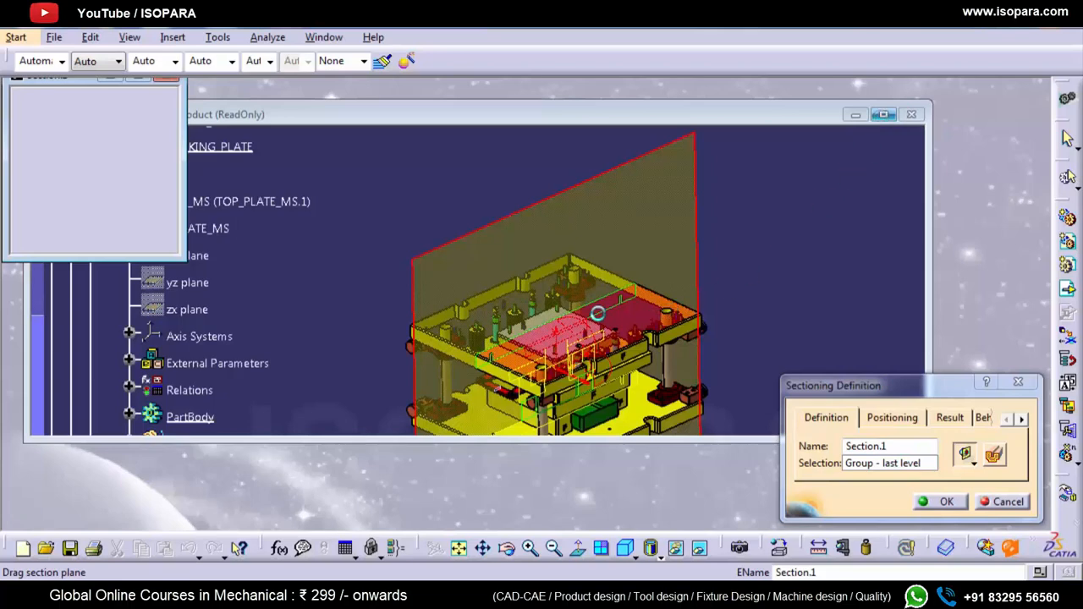
left_click(883, 114)
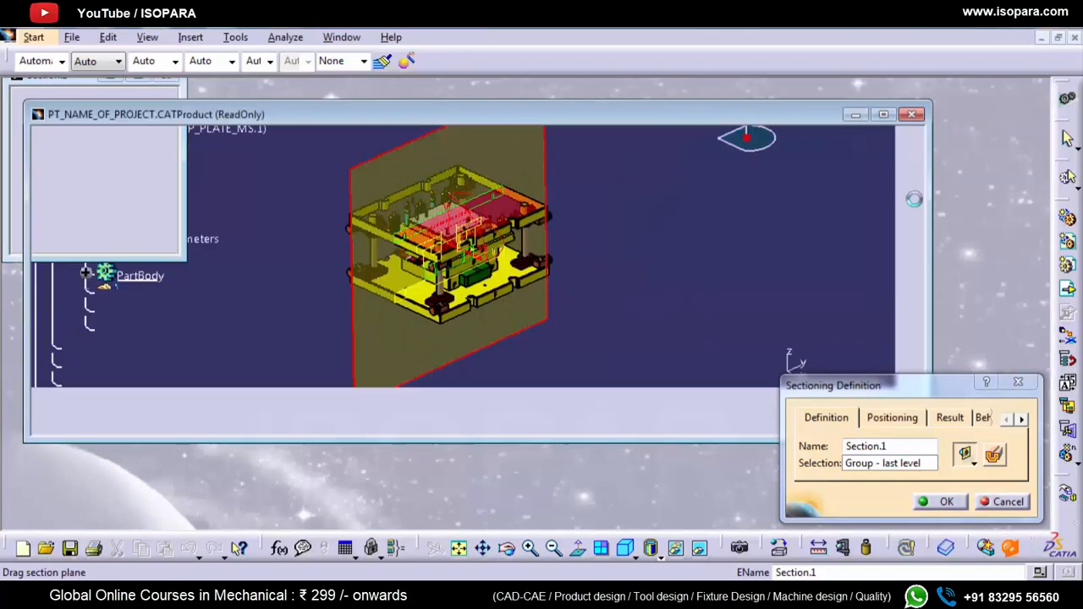
left_click(980, 419)
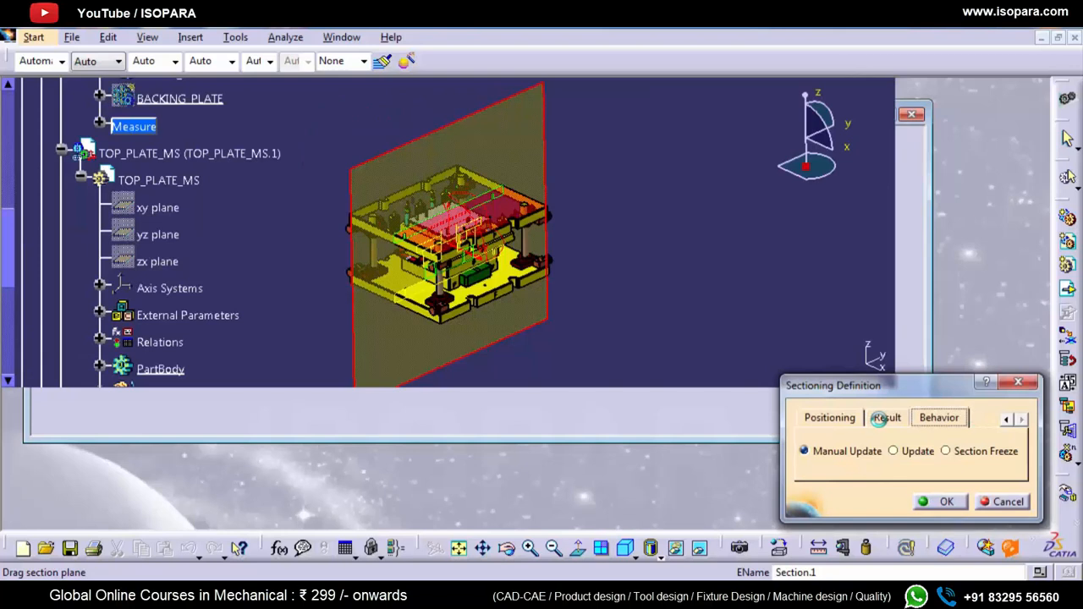
Step: Export the section result as a CATPart named "section 123" to the catia documents folder and accept the section
left_click(885, 418)
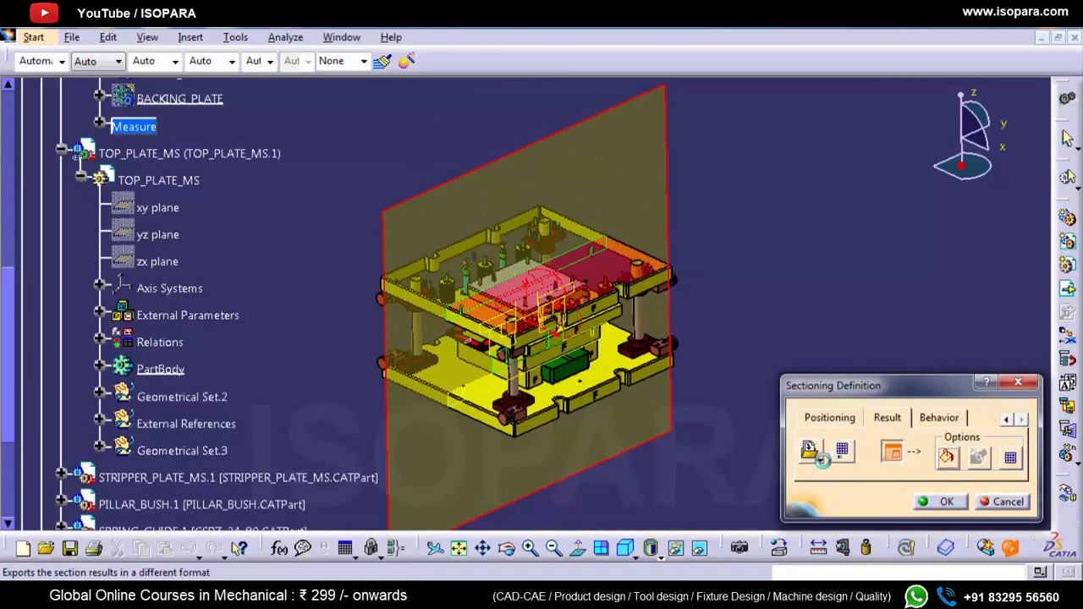
left_click(821, 458)
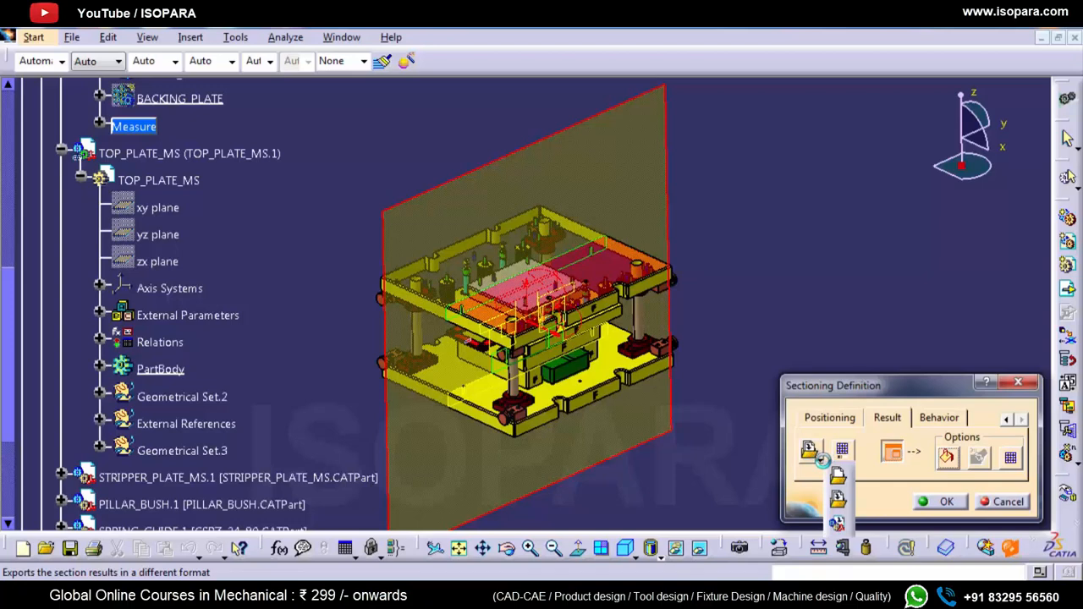
left_click(843, 502)
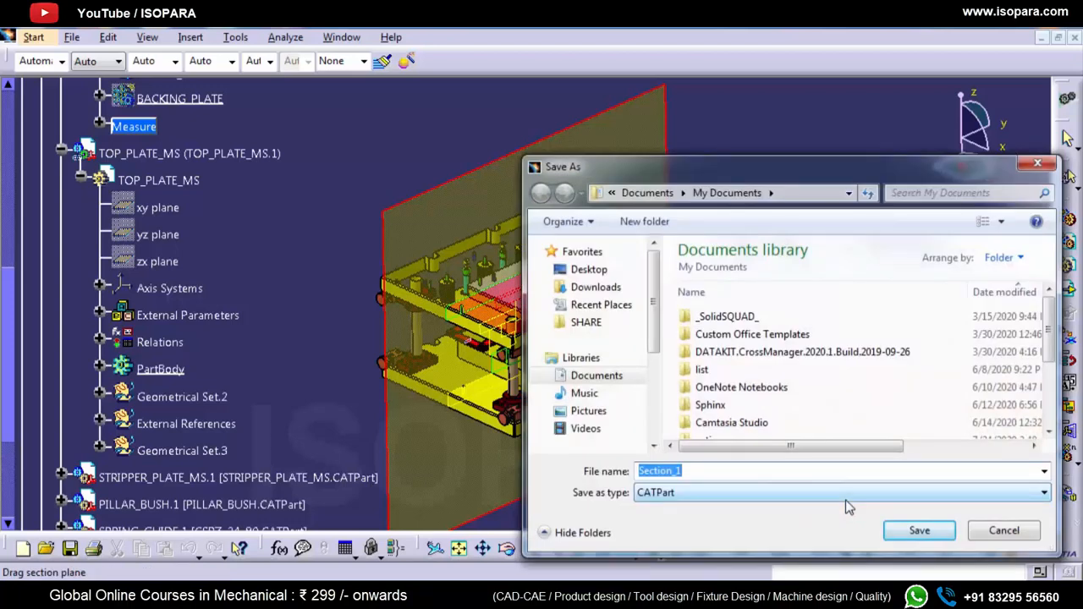
type("v")
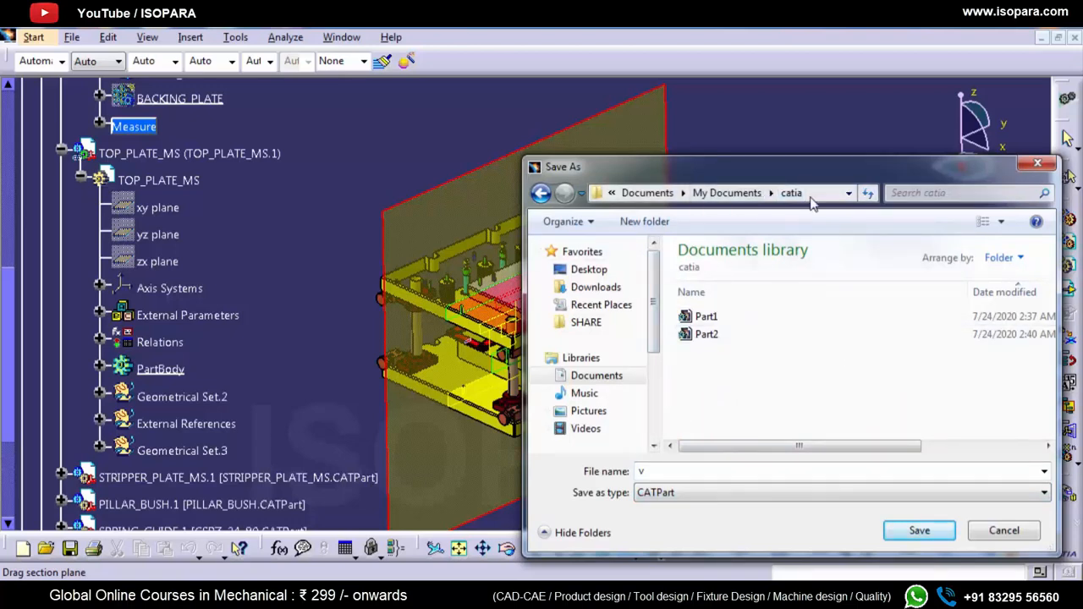
double_click(714, 474)
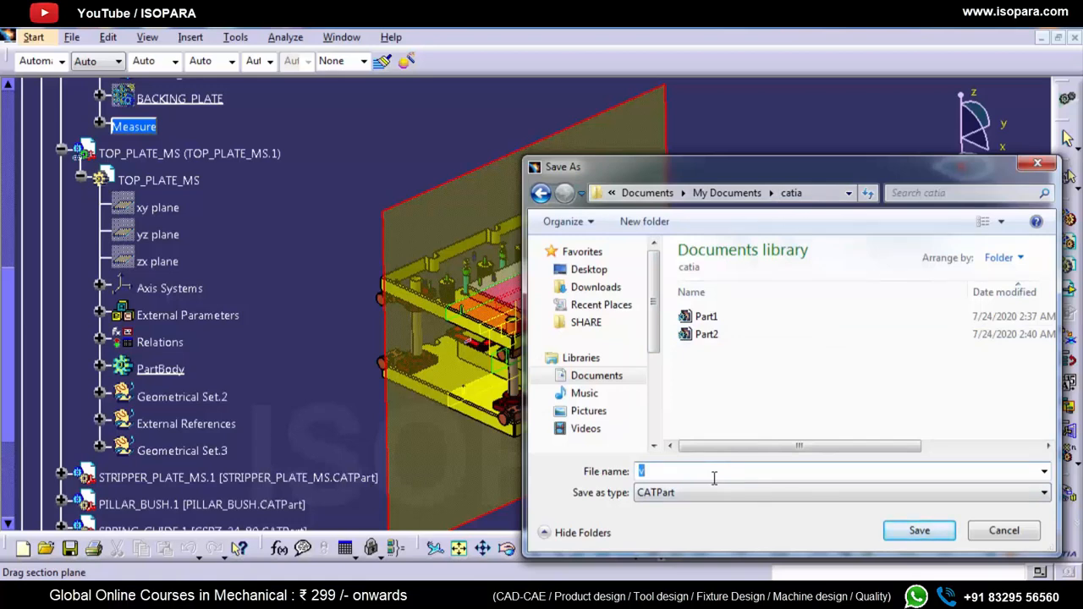
type("section y")
left_click_drag(693, 473, 676, 474)
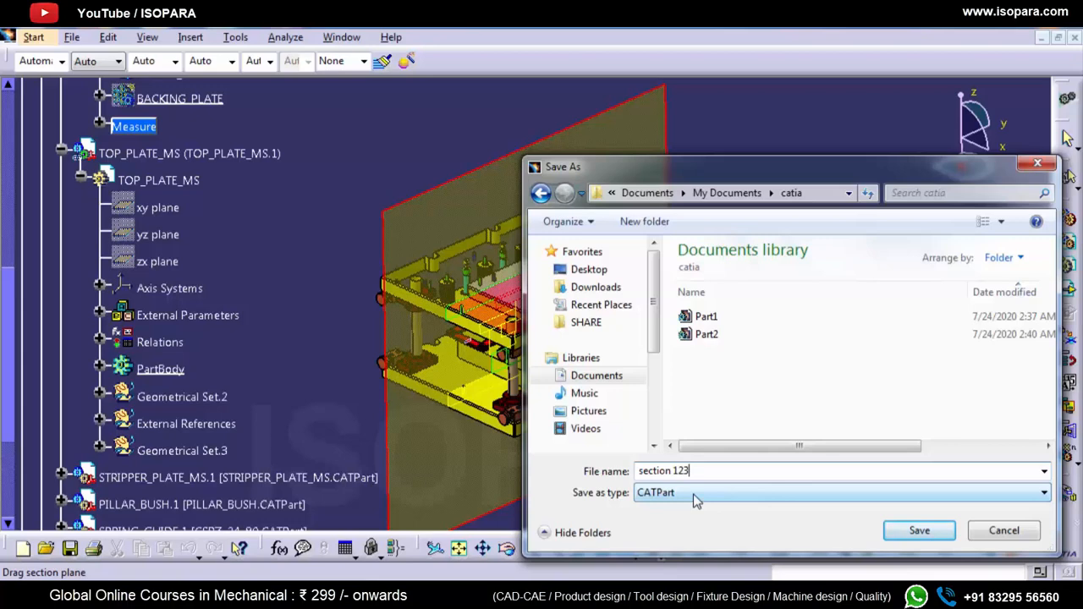
key("ctrl+a")
left_click(913, 539)
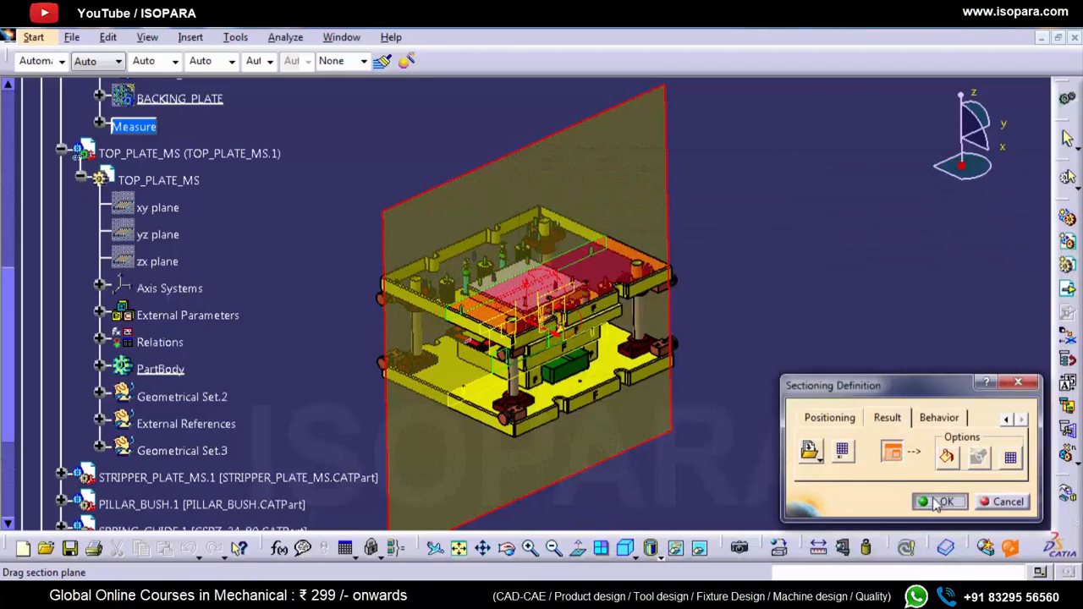
left_click(934, 505)
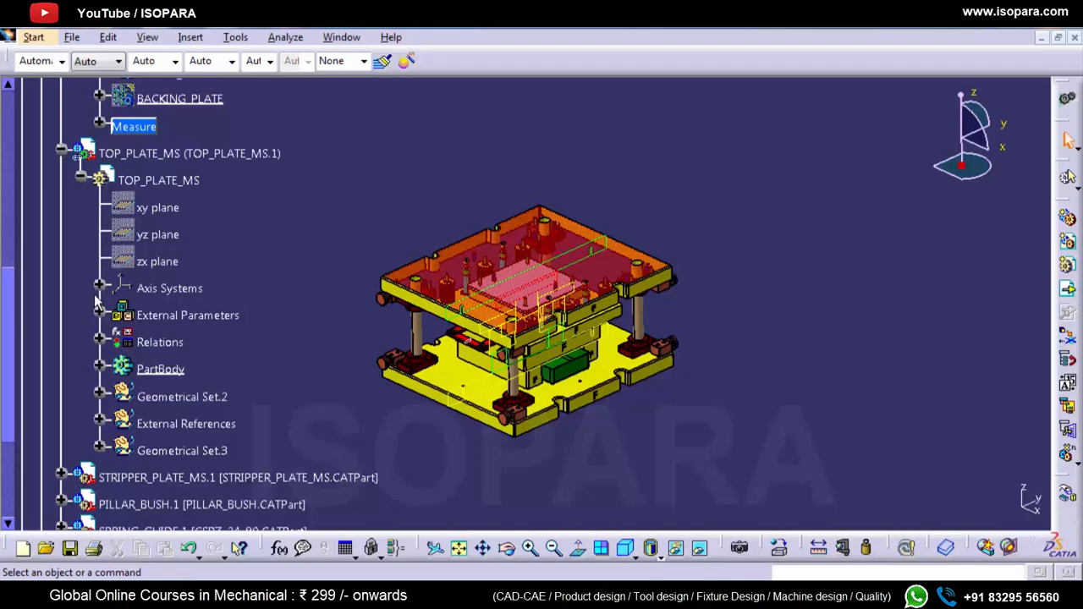
Step: Switch to the catia folder in Windows Explorer, open the exported section 123 part in CATIA, and fit its whole geometry in view
key("alt+Tab")
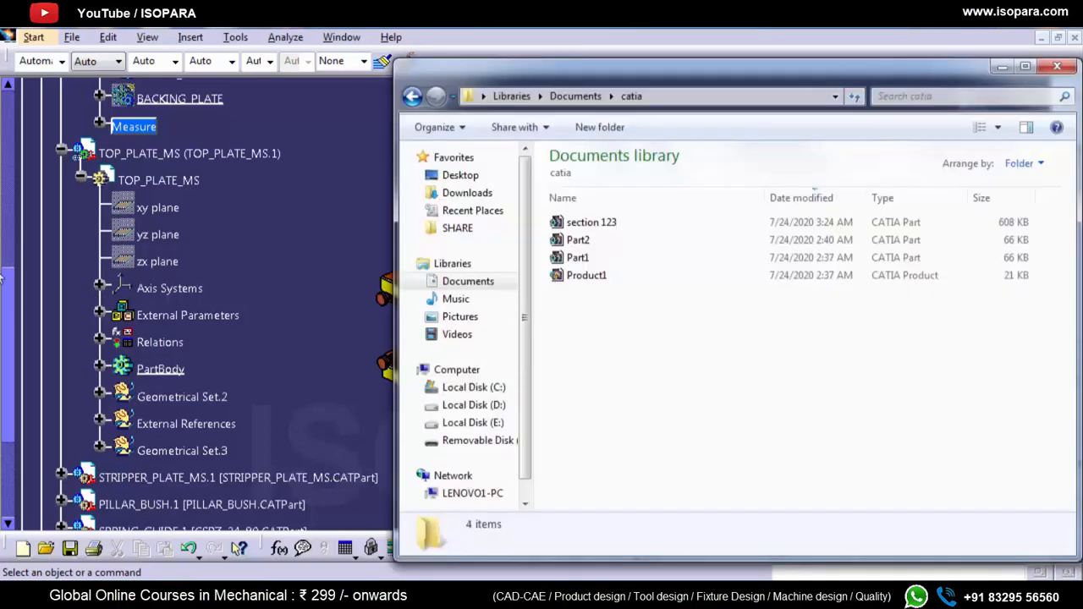
left_click(575, 230)
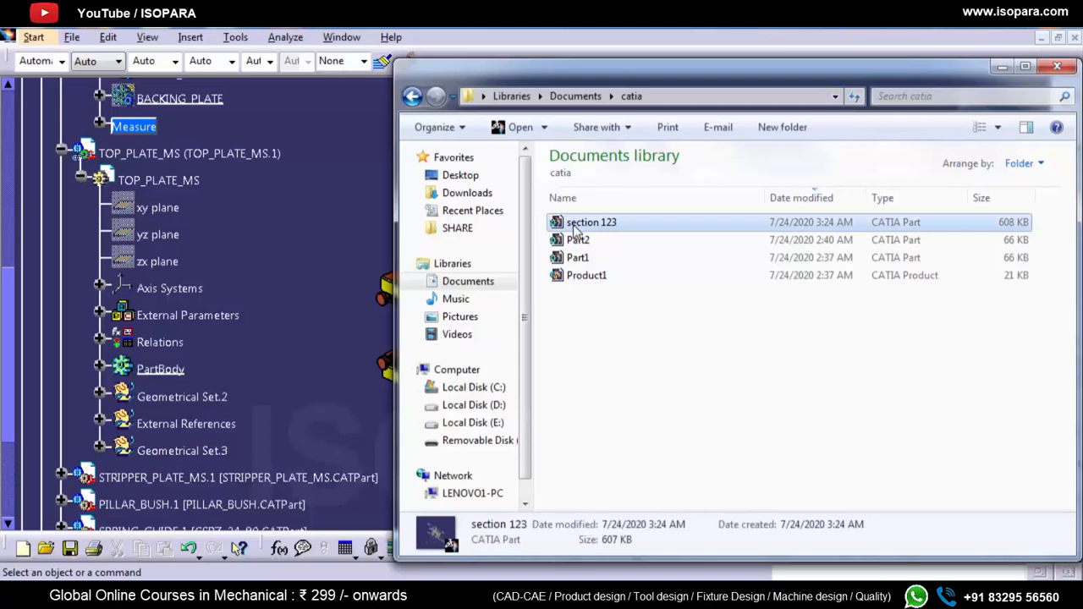
left_click_drag(575, 230, 312, 224)
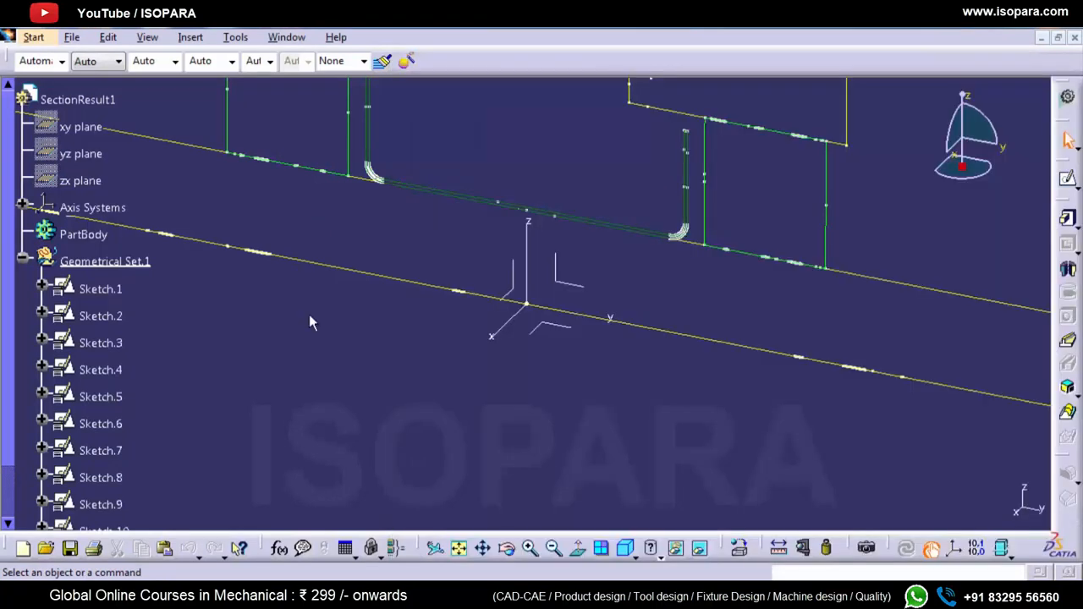
left_click(458, 549)
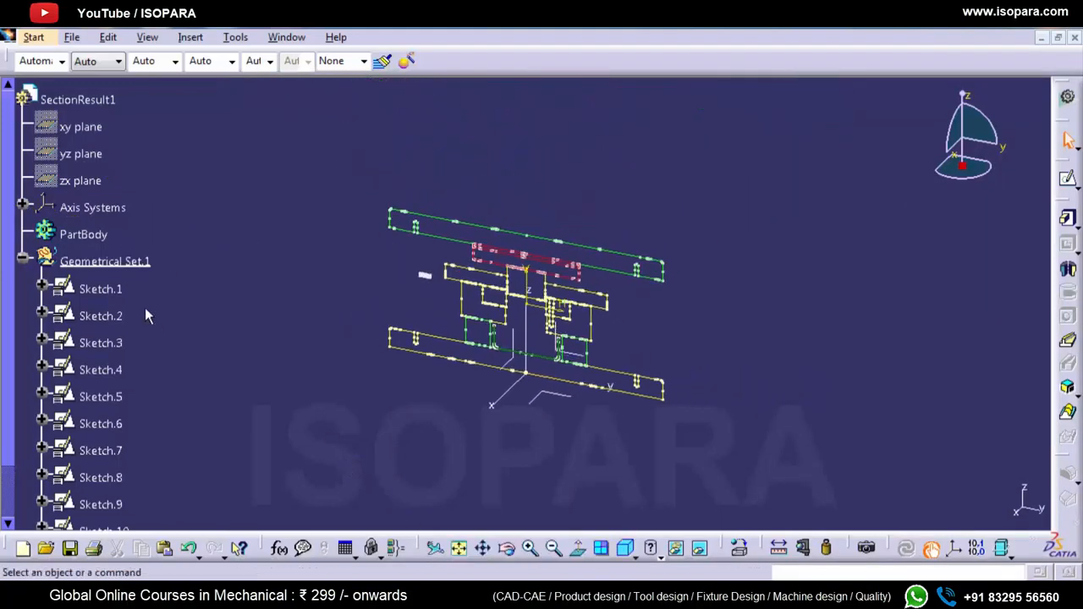
Step: Review the sketches in Geometrical Set.1, select Sketch.1, and inspect the section outlines up close
scroll(122, 330, "down", 5)
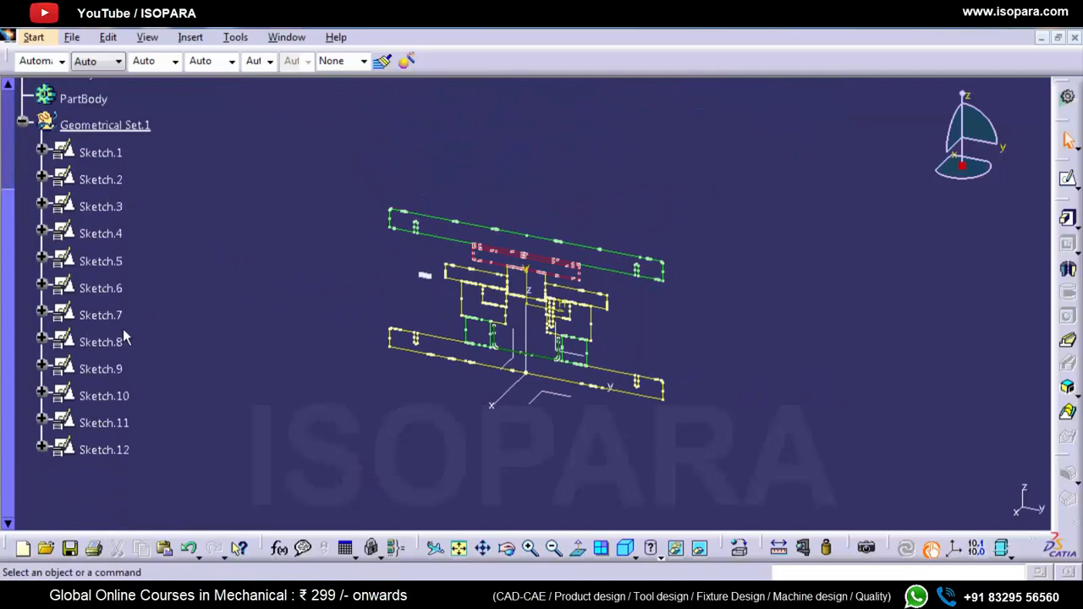
scroll(121, 355, "up", 5)
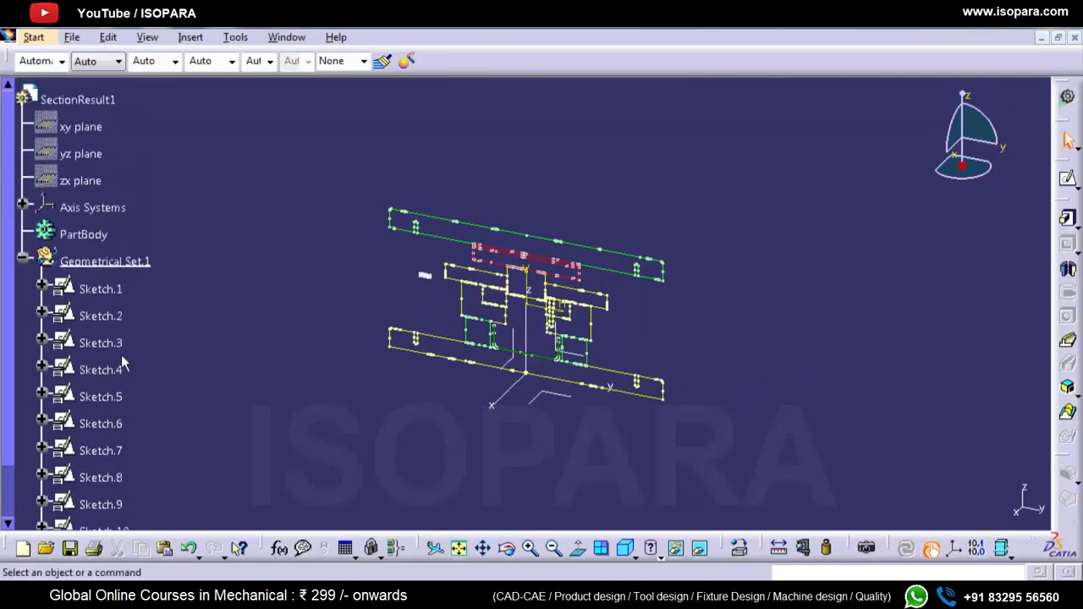
left_click(100, 314)
left_click(100, 289)
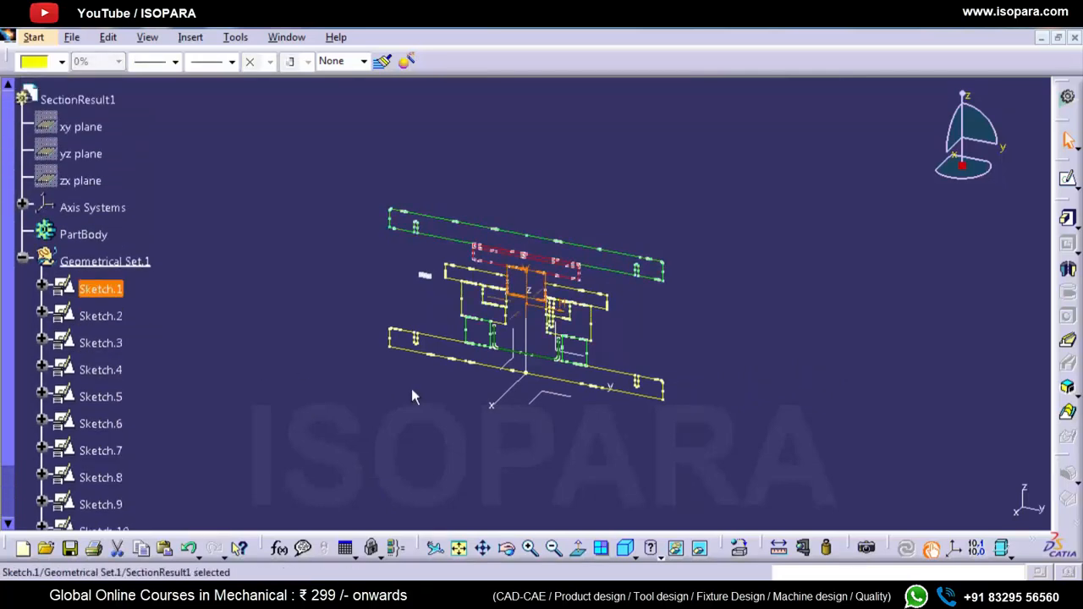
middle_click_drag(412, 388, 442, 271, "ctrl")
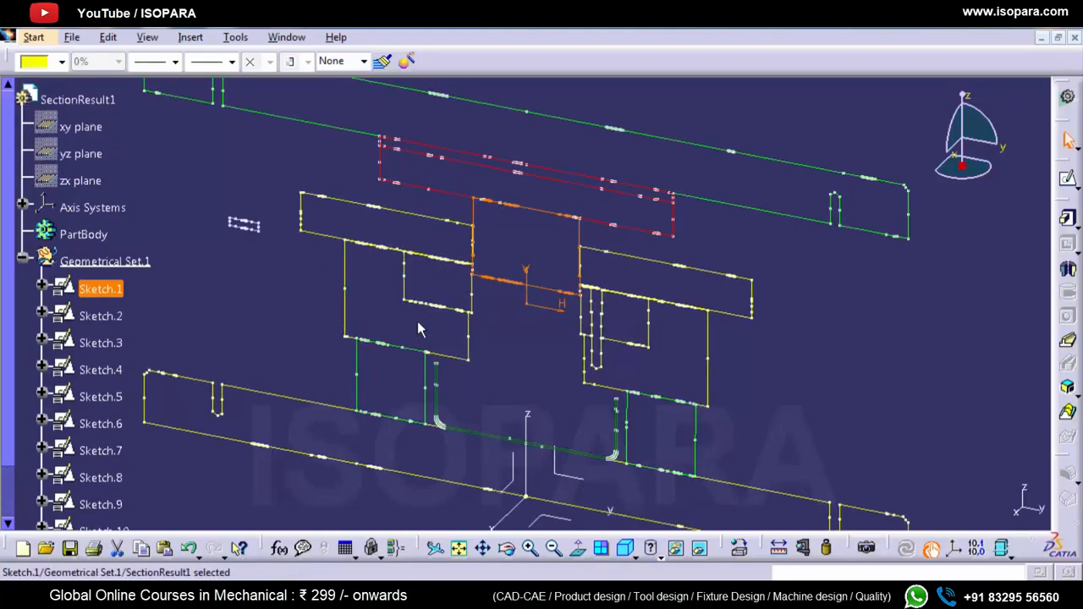
mouse_move(417, 320)
middle_mouse_down()
mouse_move(417, 255)
mouse_move(261, 301)
middle_mouse_up()
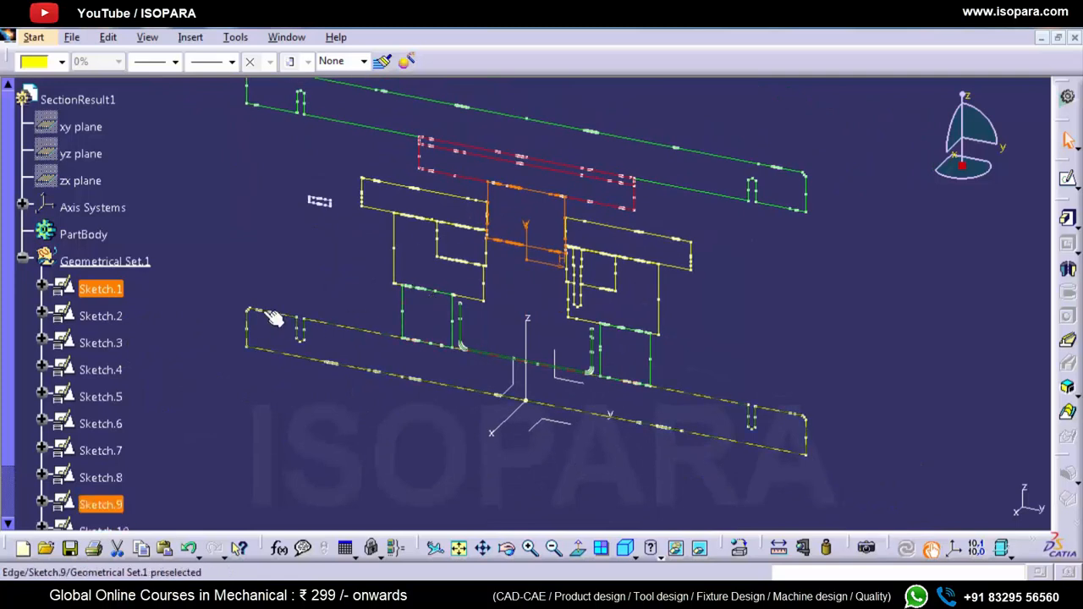
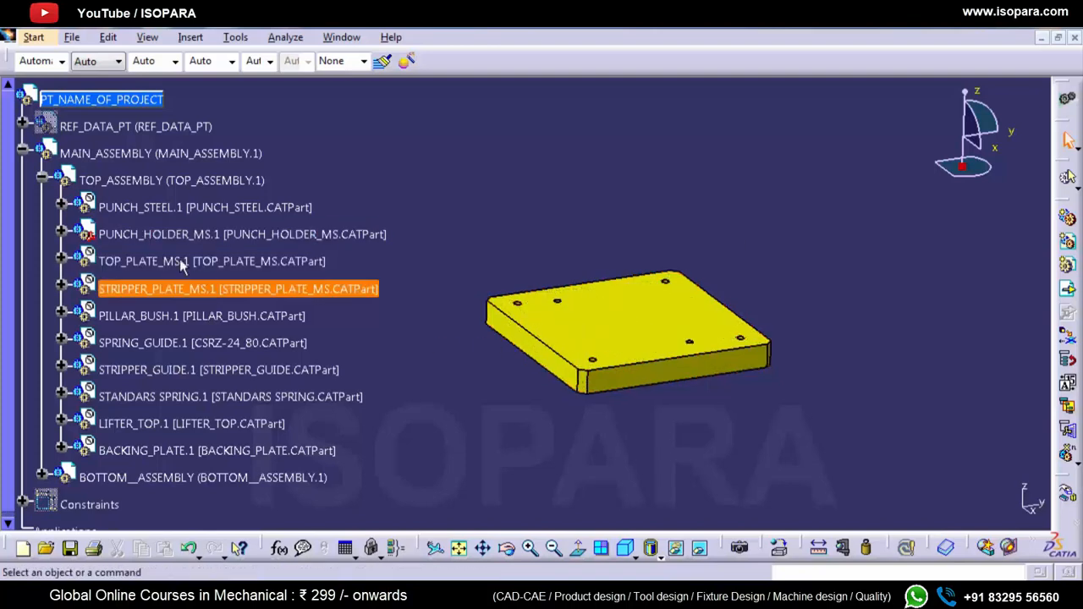
Step: Close the assembly and cut the PUNCH_HOLDER_MS part file from the BLANK_WITH_SPLITING_DIE folder in Windows Explorer
left_click(1074, 37)
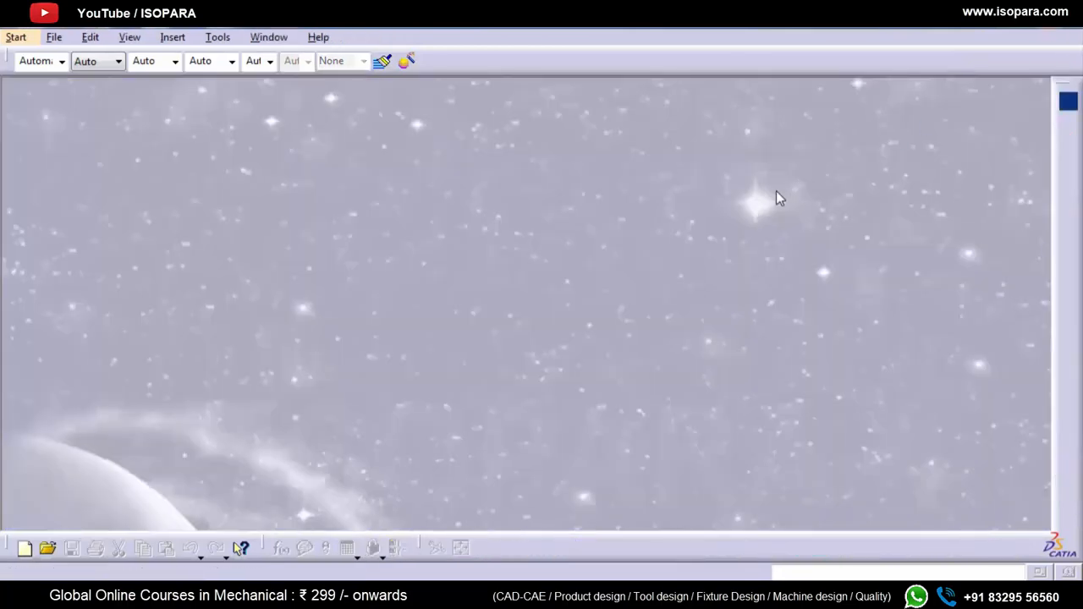
key("ctrl+o")
left_click(732, 312)
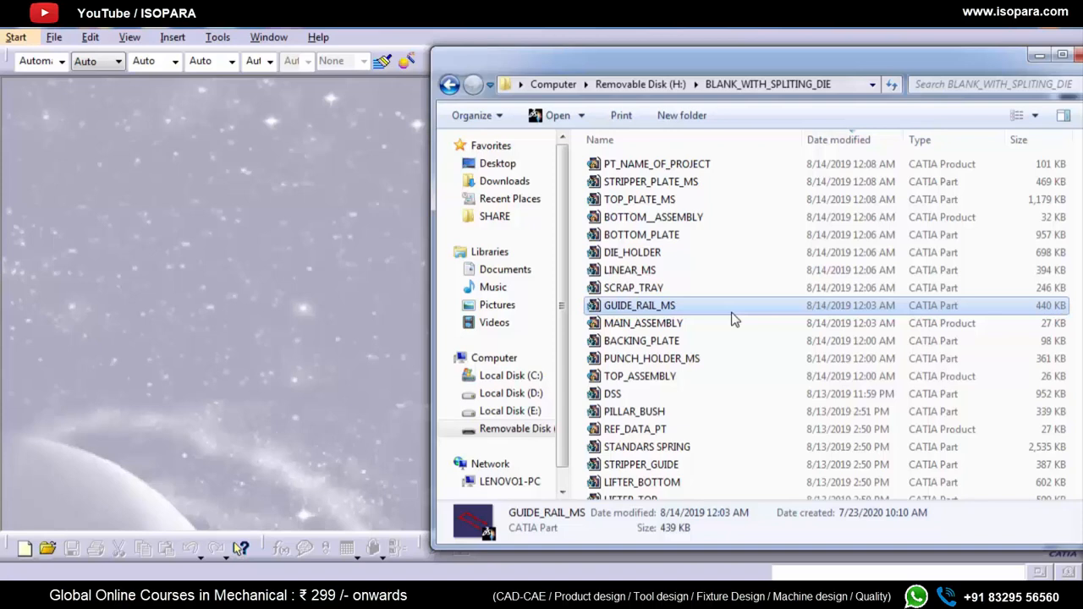
key("Down")
key("Down")
key("Down")
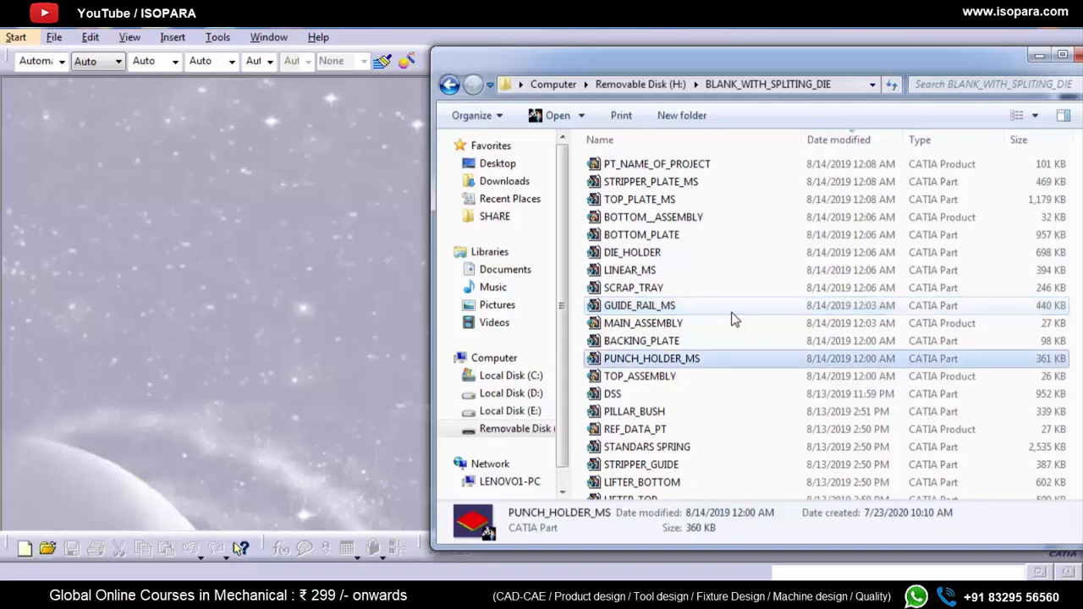
right_click(685, 362)
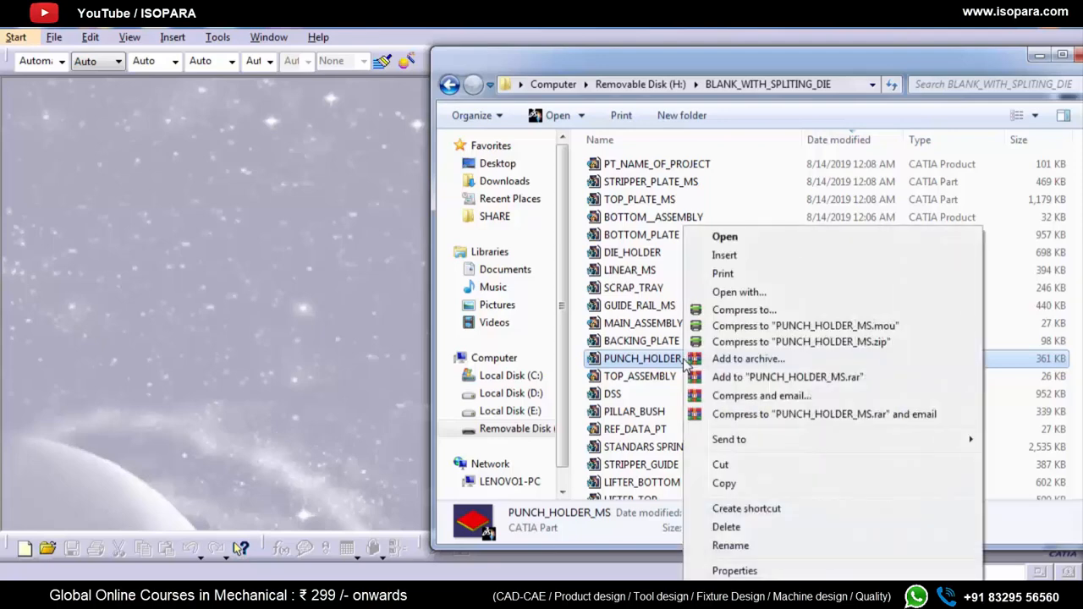
left_click(721, 465)
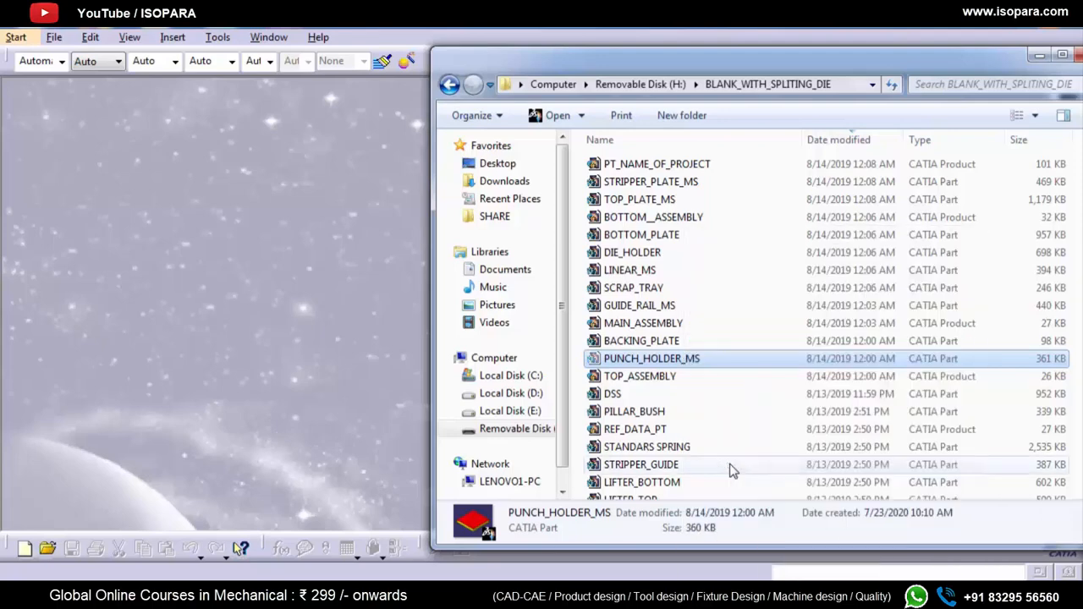
Step: Create a subfolder with the default name "New folder" and paste the cut PUNCH_HOLDER_MS file into it
left_click(690, 115)
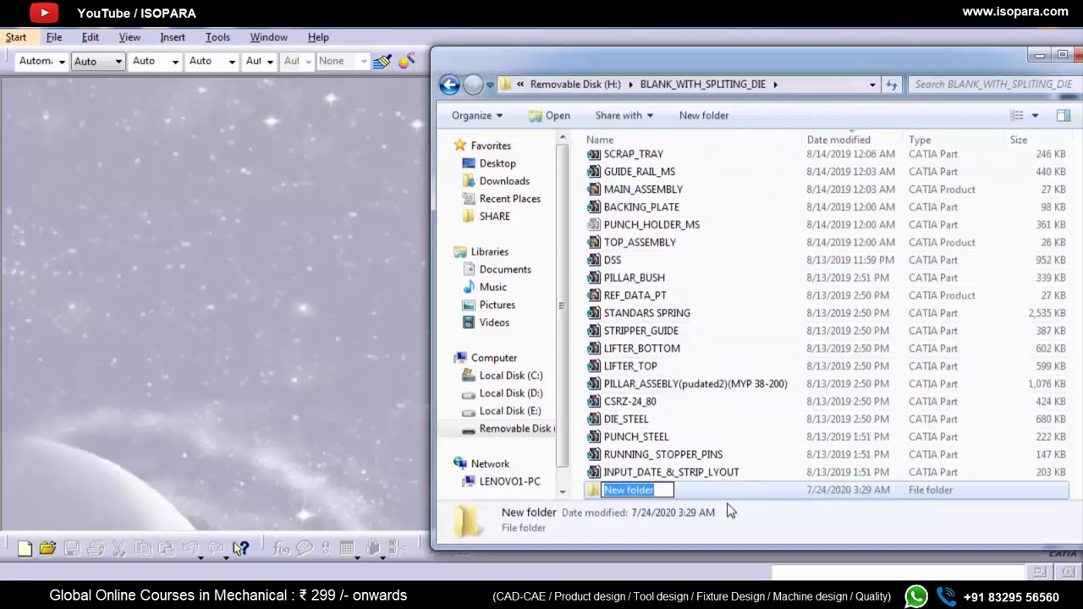
left_click(730, 511)
double_click(737, 494)
right_click(677, 364)
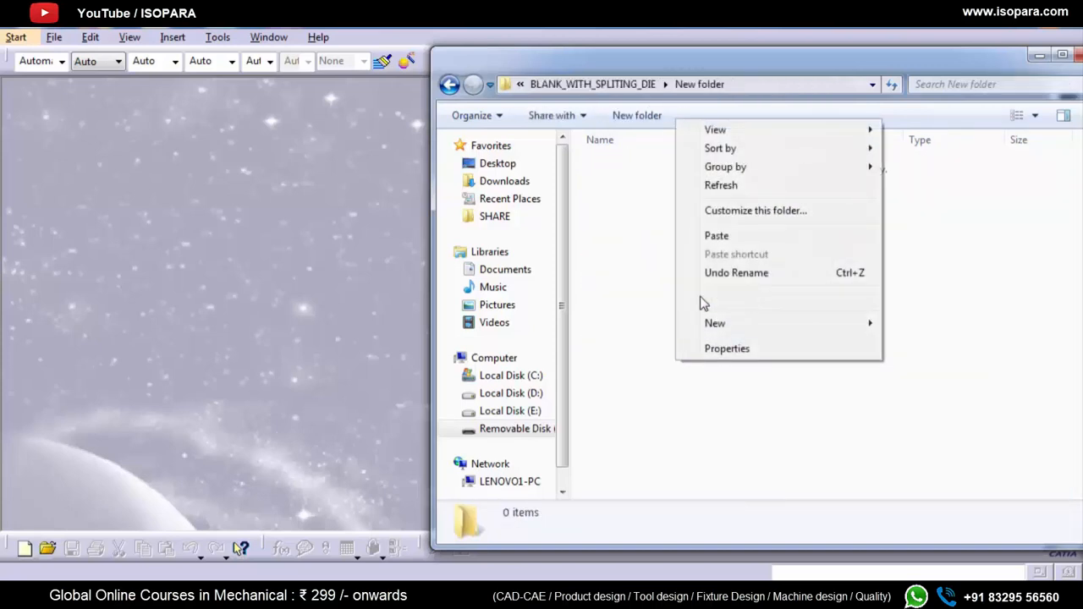
left_click(716, 237)
left_click(715, 288)
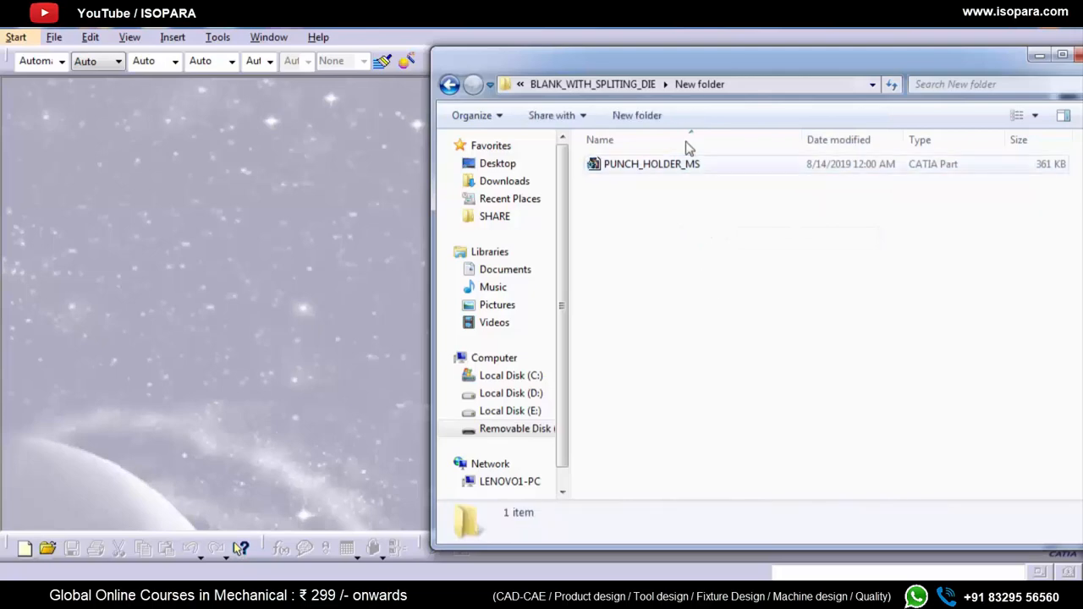
Step: Return to the BLANK_WITH_SPLITING_DIE folder, open PT_NAME_OF_PROJECT in CATIA, and dismiss the incident report
left_click(633, 83)
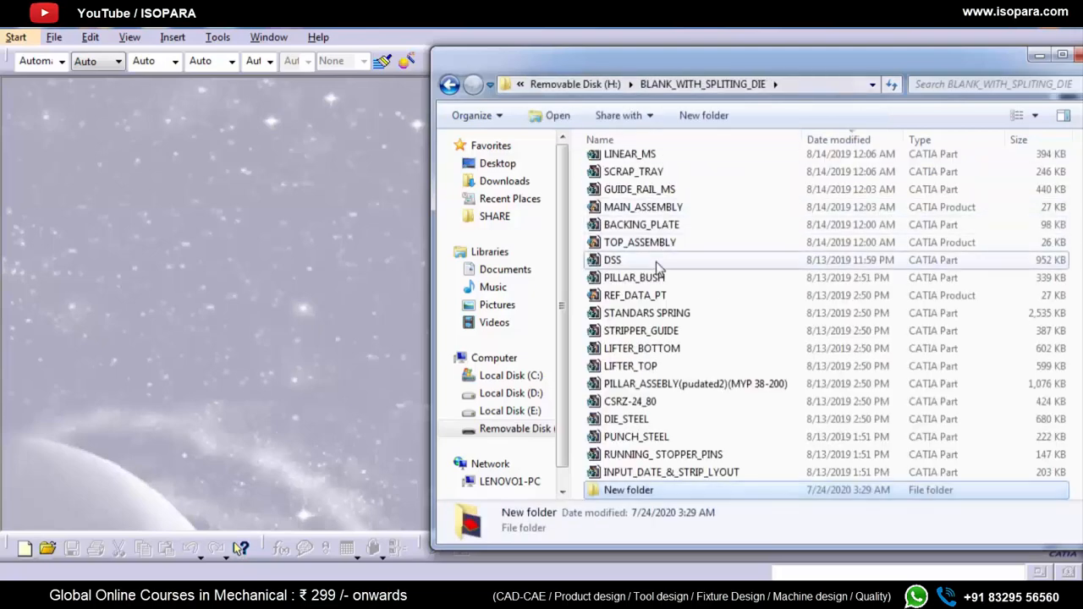
left_click(655, 262)
scroll(658, 263, "up", 2)
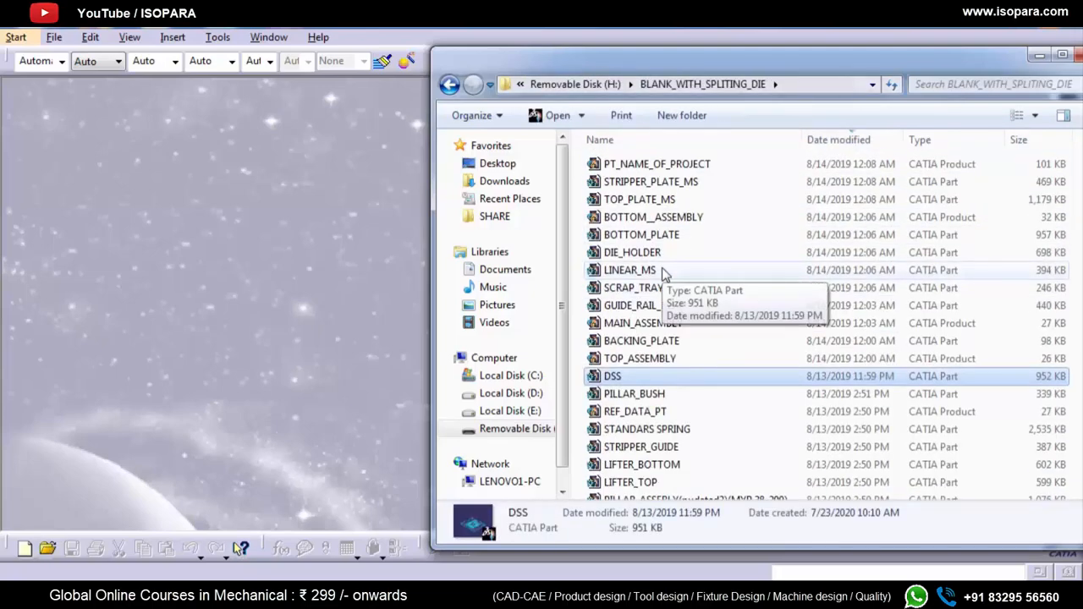
scroll(664, 272, "down", 2)
scroll(664, 272, "up", 2)
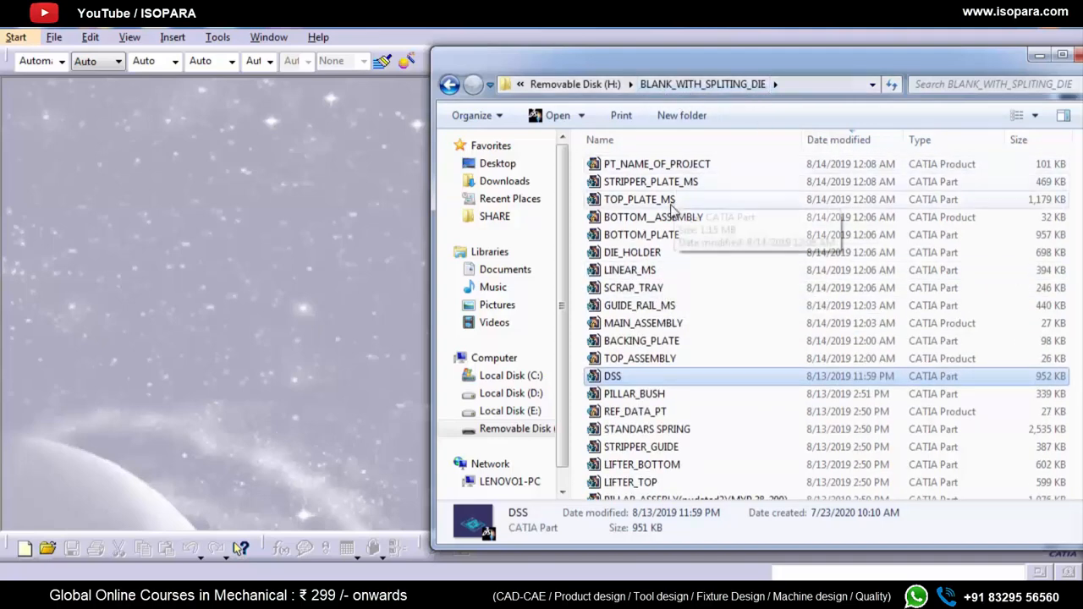
scroll(679, 308, "down", 2)
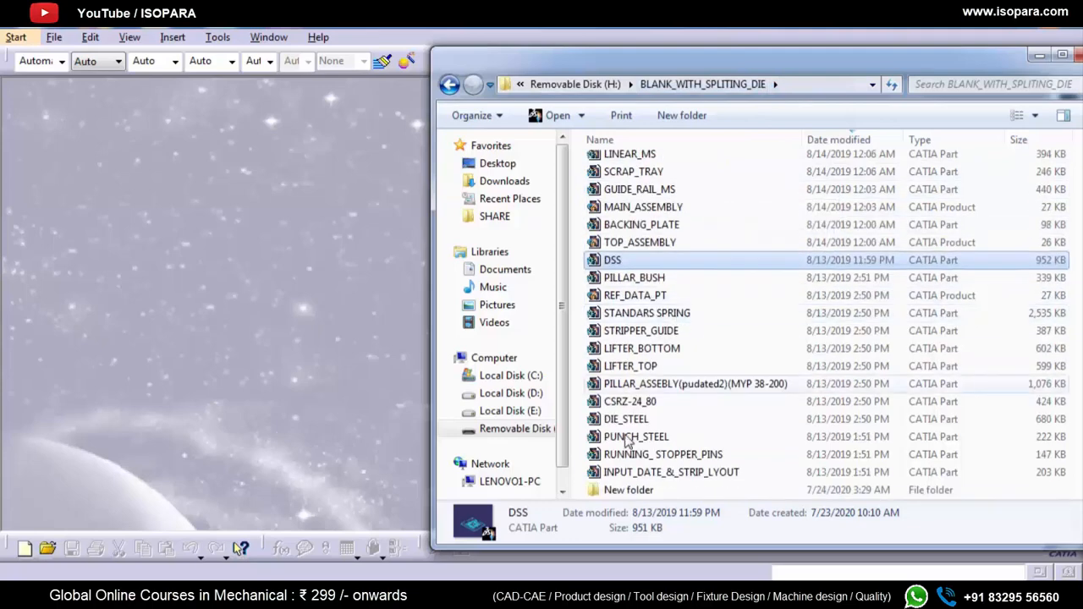
scroll(643, 374, "up", 2)
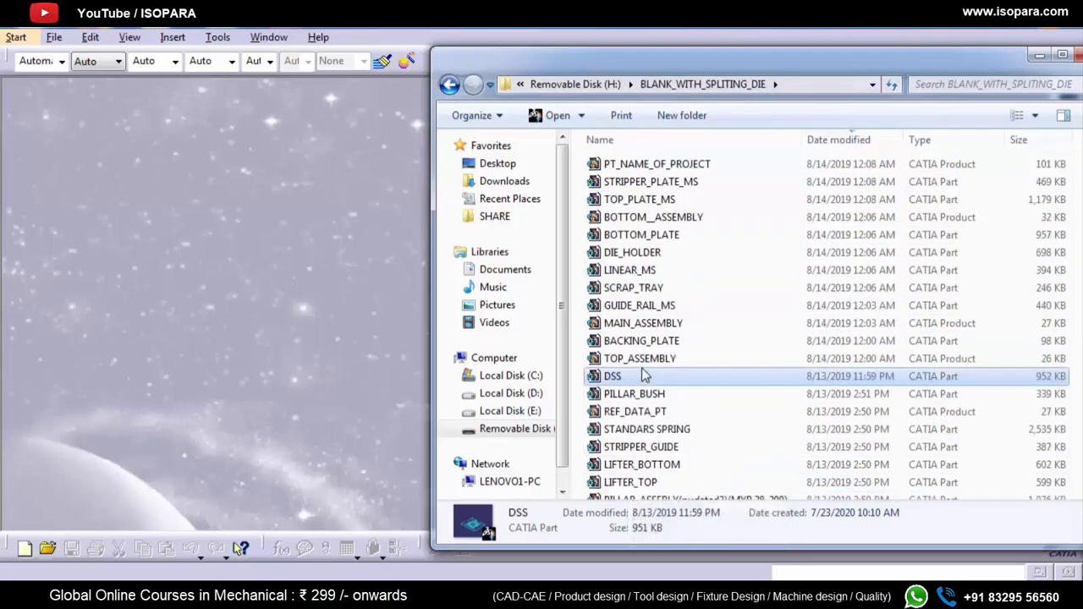
left_click(673, 165)
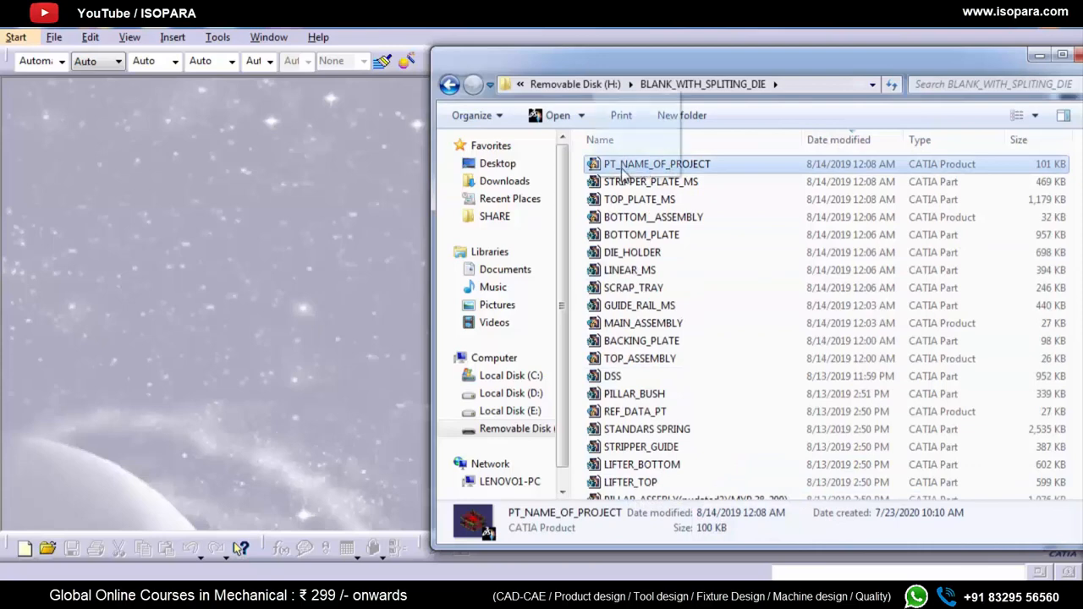
left_click_drag(622, 169, 325, 240)
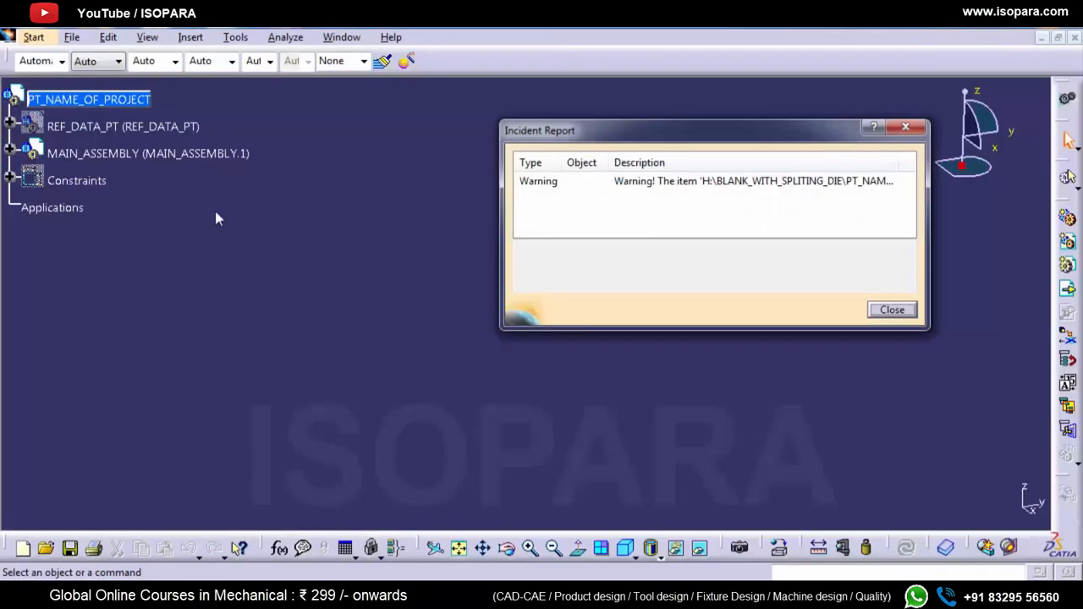
left_click(888, 312)
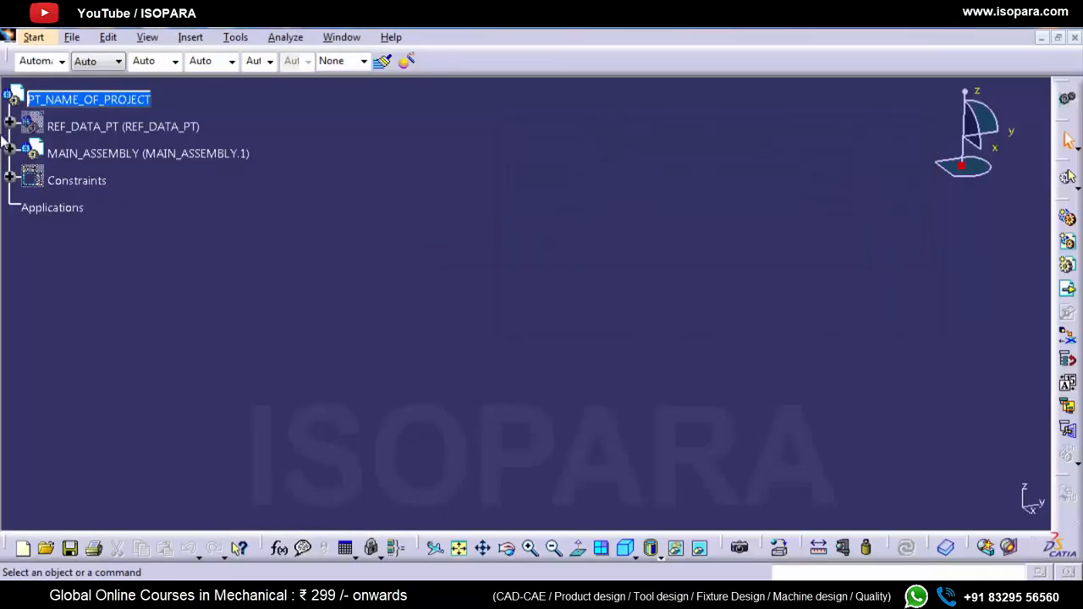
Step: Expand MAIN_ASSEMBLY down to the TOP_ASSEMBLY parts and try to activate the terminal node of PUNCH_HOLDER_MS.1
left_click(9, 153)
left_click(25, 179)
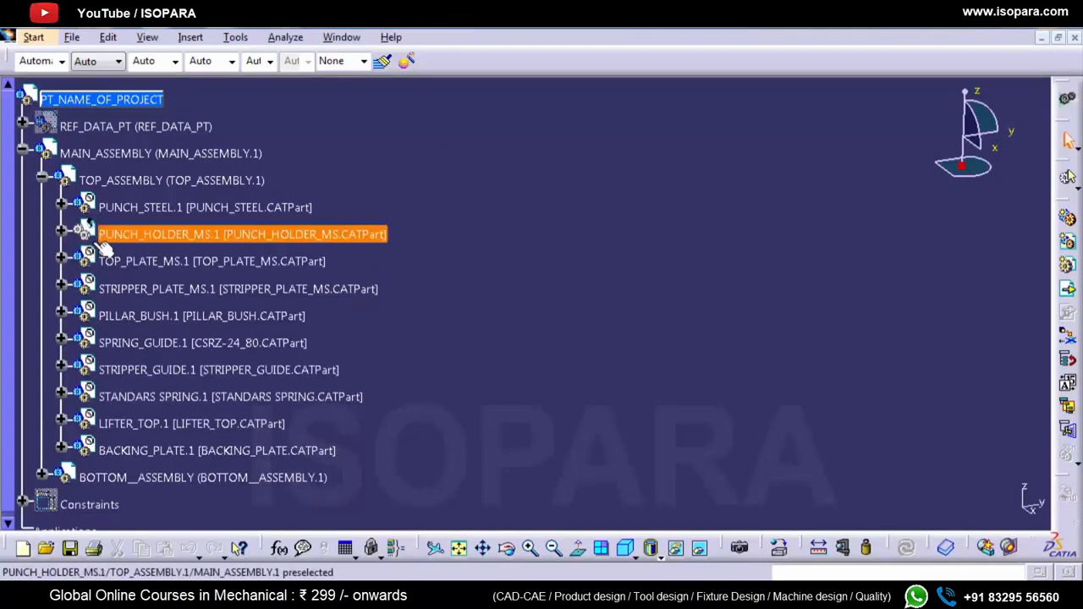
left_click(62, 233)
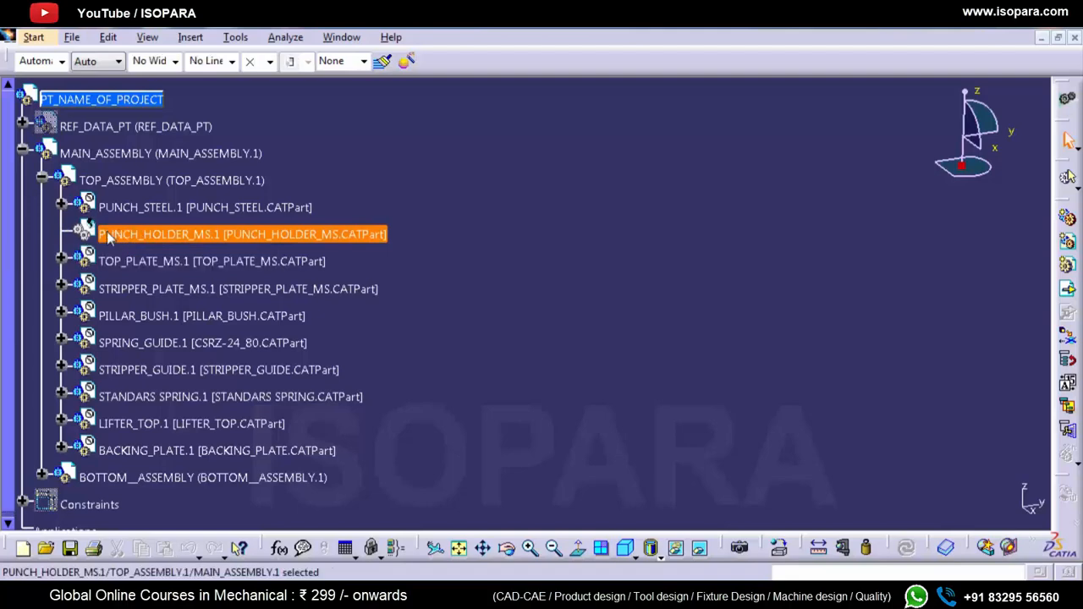
right_click(112, 235)
mouse_move(256, 512)
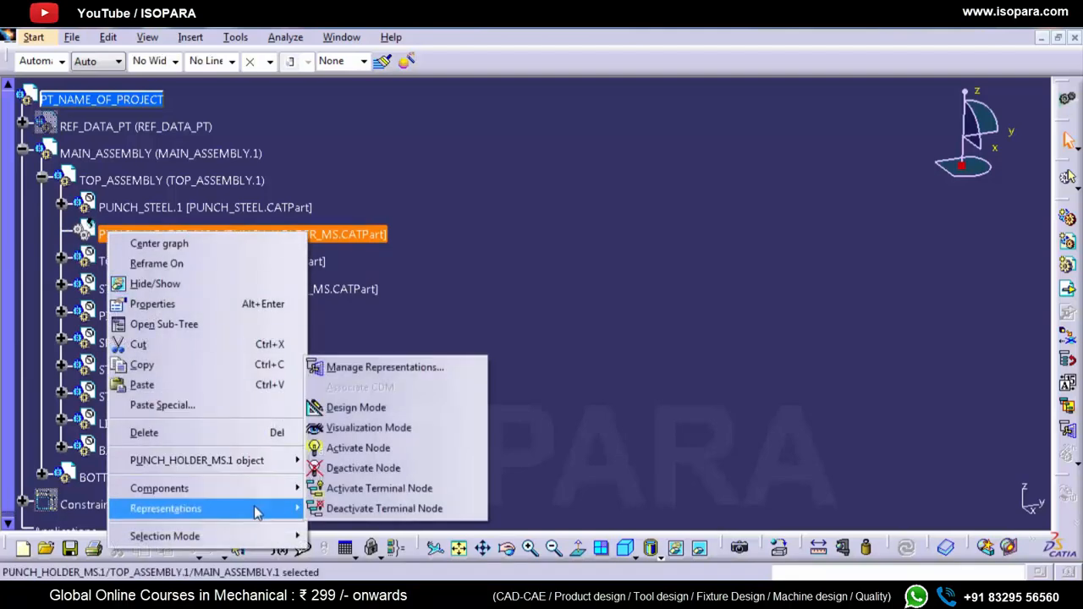
left_click(338, 487)
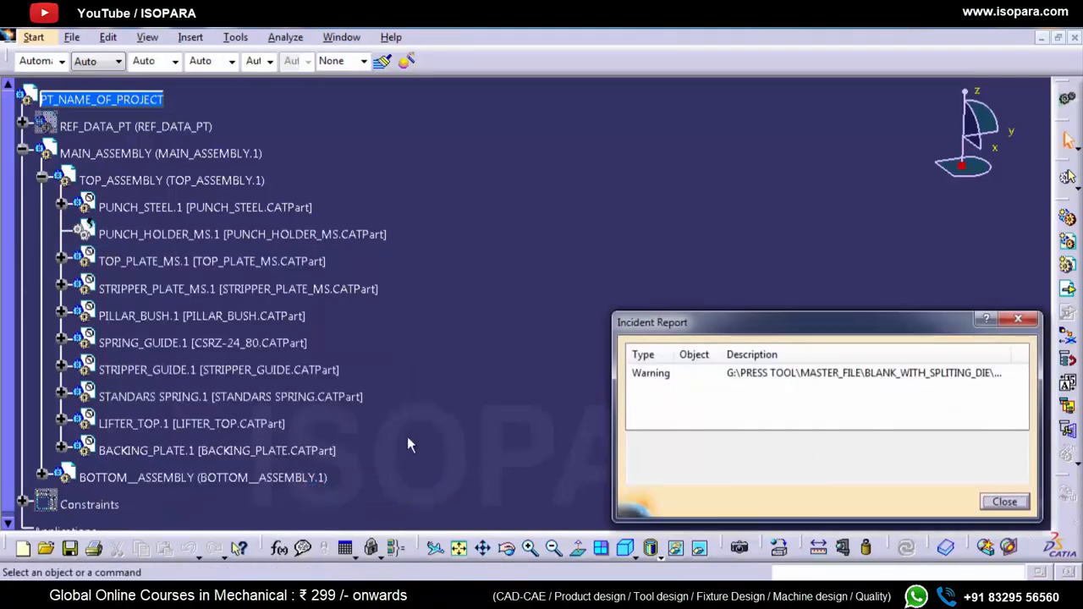
Step: Read the full warning text for the punch holder in the incident report, then close the report
left_click(969, 377)
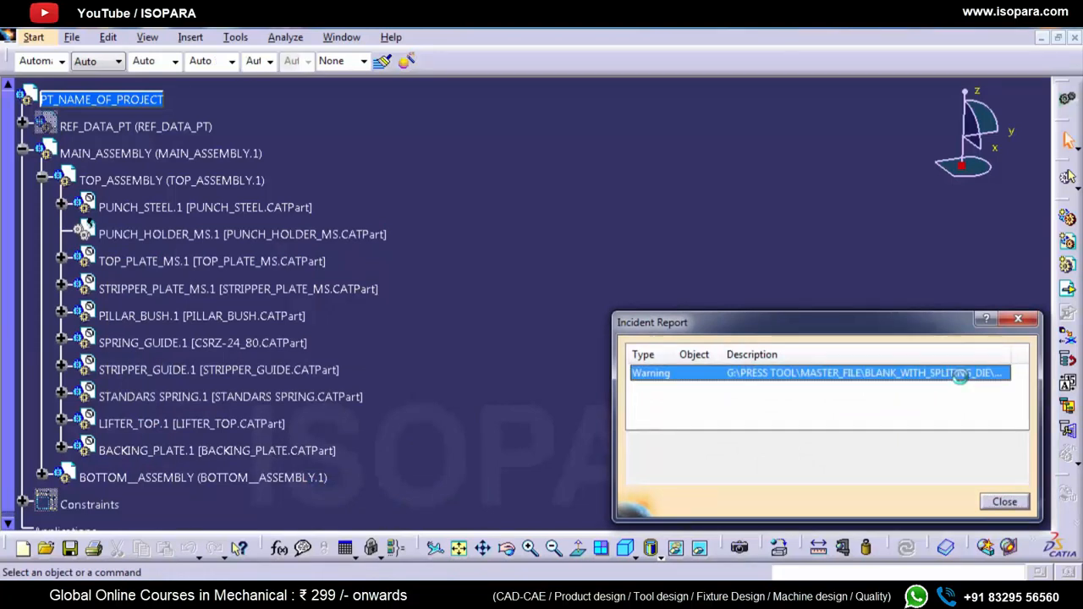
left_click_drag(875, 479, 966, 477)
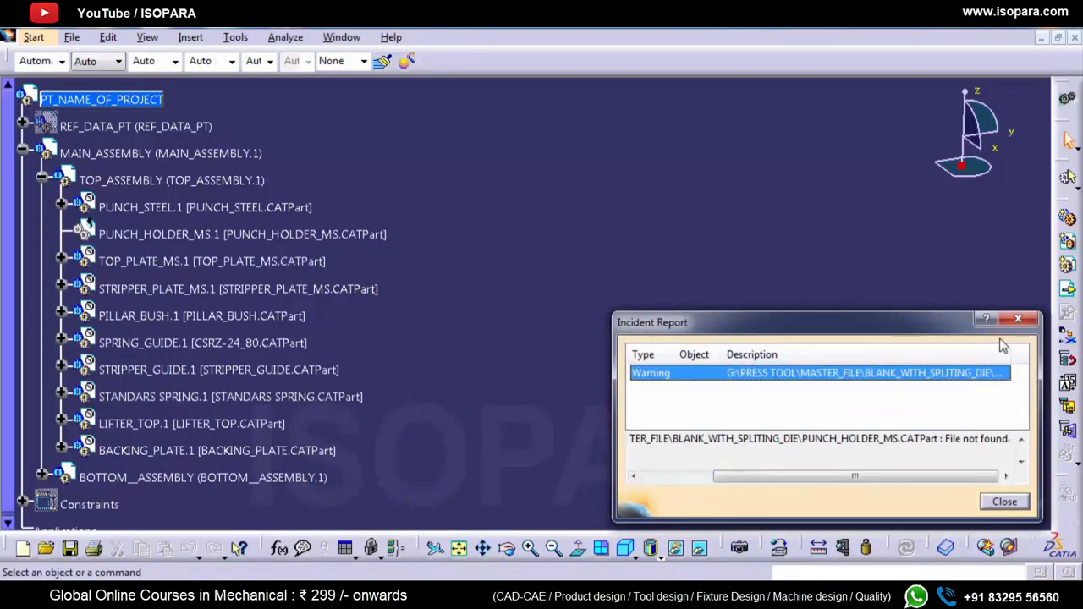
left_click(1017, 319)
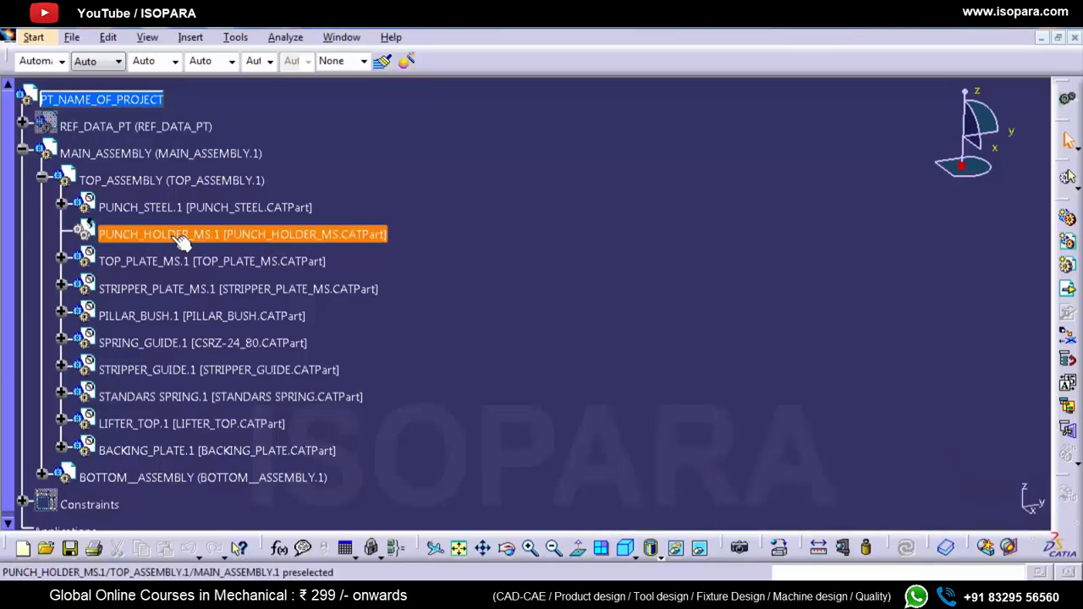
Step: Replace the PUNCH_HOLDER_MS.1 component with the PUNCH_HOLDER_MS file from New folder for all instances, and dismiss the incident report
right_click(175, 236)
mouse_move(286, 503)
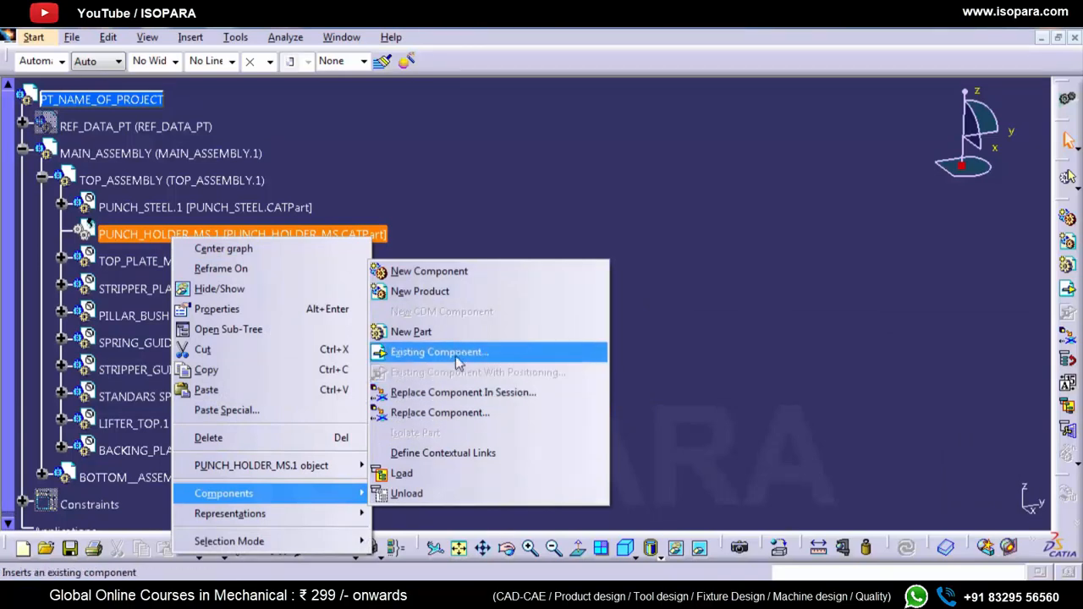
left_click(450, 412)
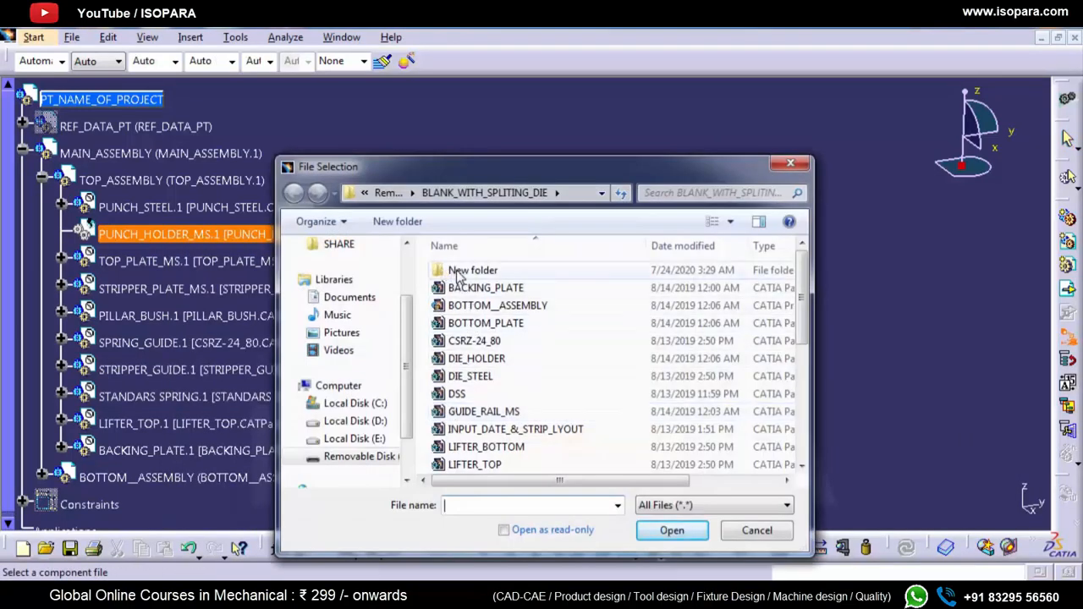
double_click(448, 271)
left_click(472, 272)
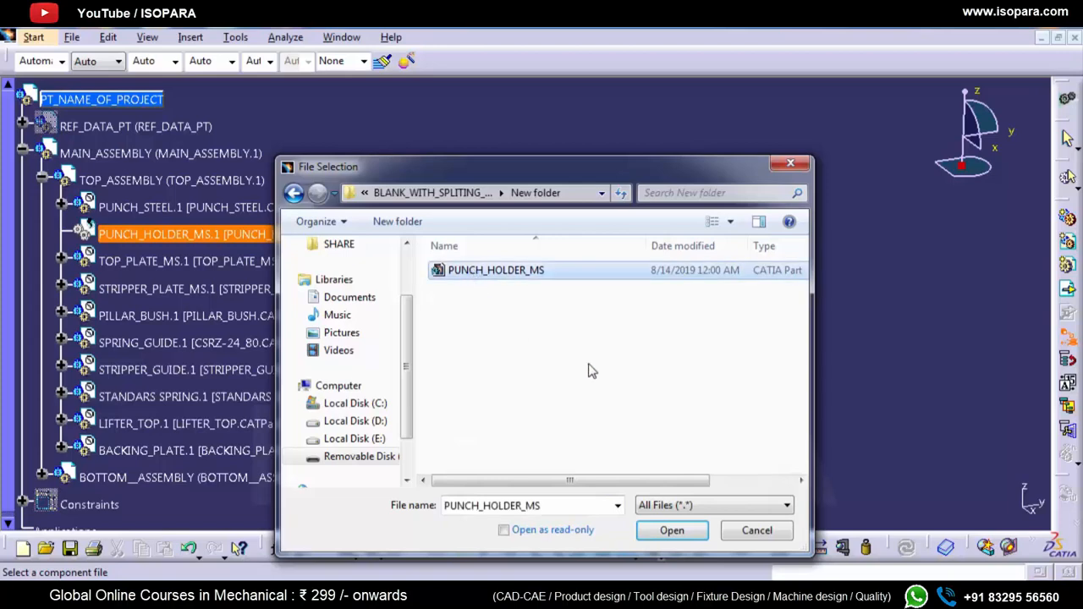
left_click(670, 530)
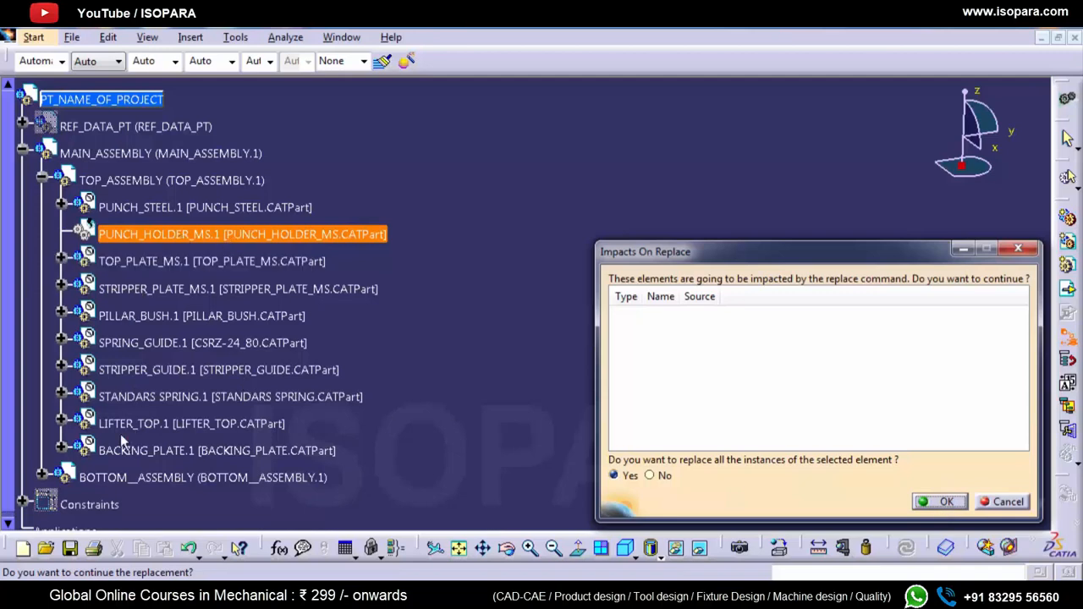
left_click(938, 504)
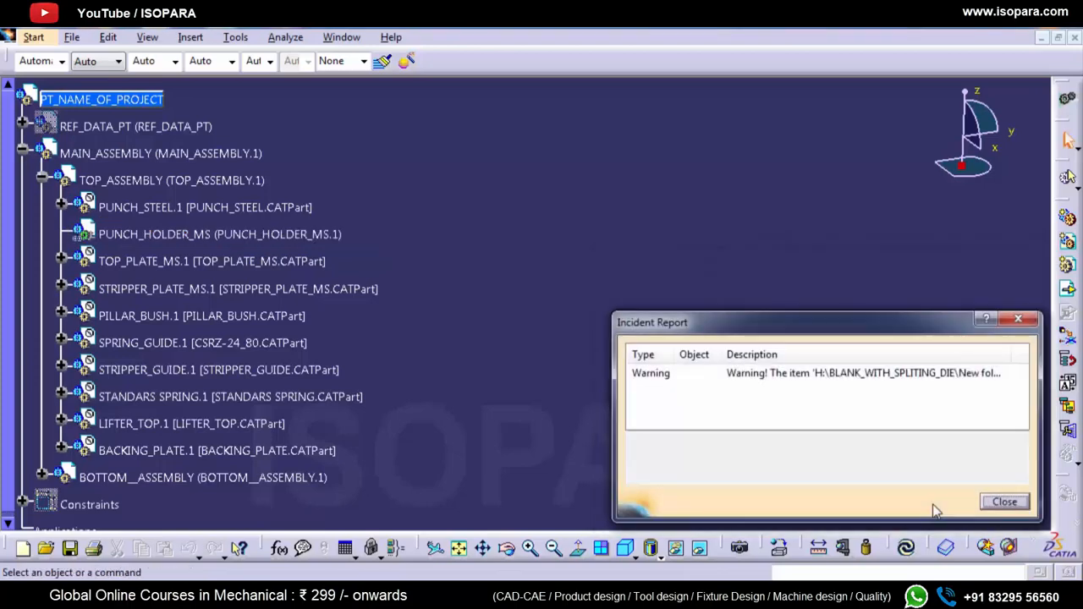
left_click(1023, 503)
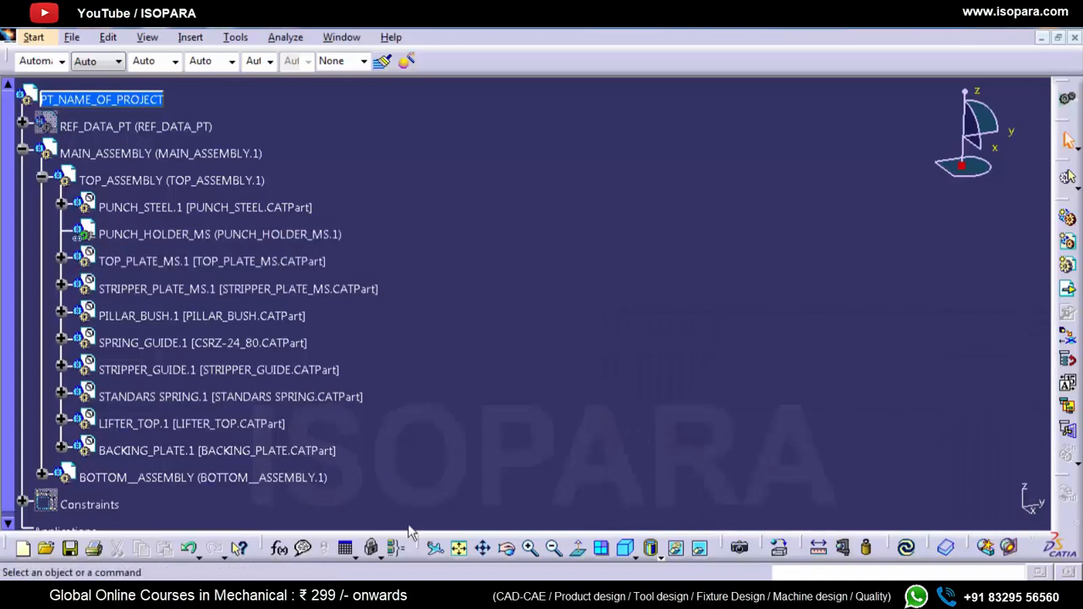
Step: Activate the terminal node of the replaced PUNCH_HOLDER_MS component and fit its geometry in view
right_click(213, 239)
mouse_move(365, 519)
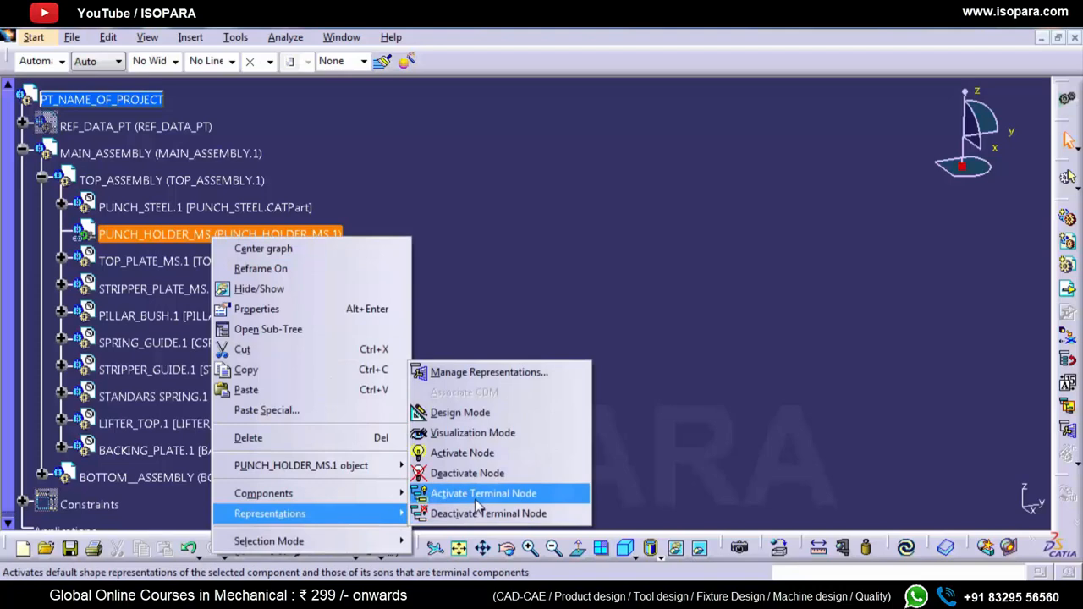
left_click(478, 494)
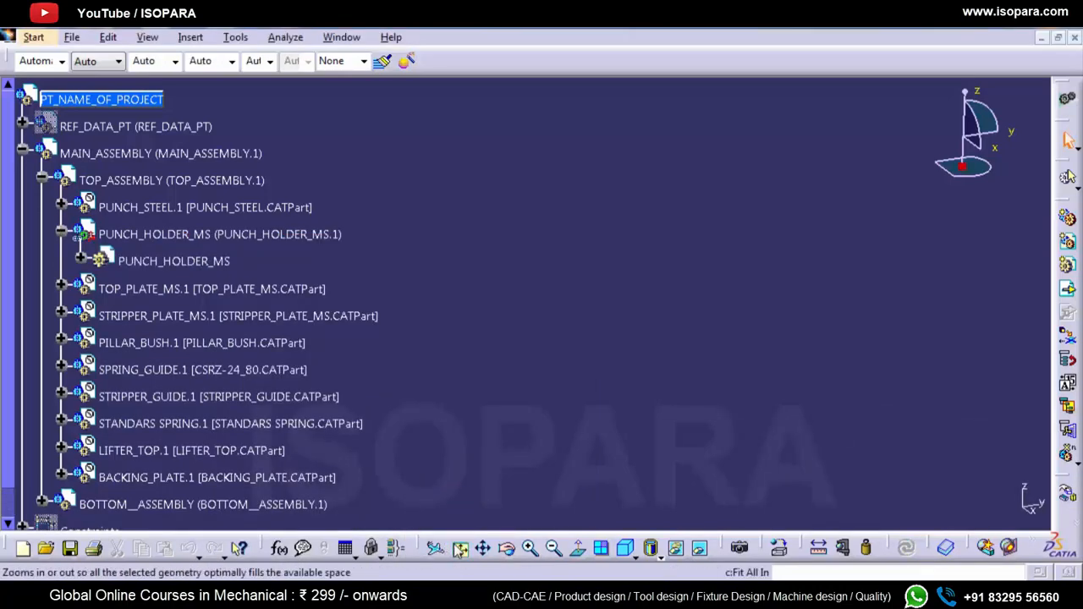
left_click(477, 320)
left_click(463, 421)
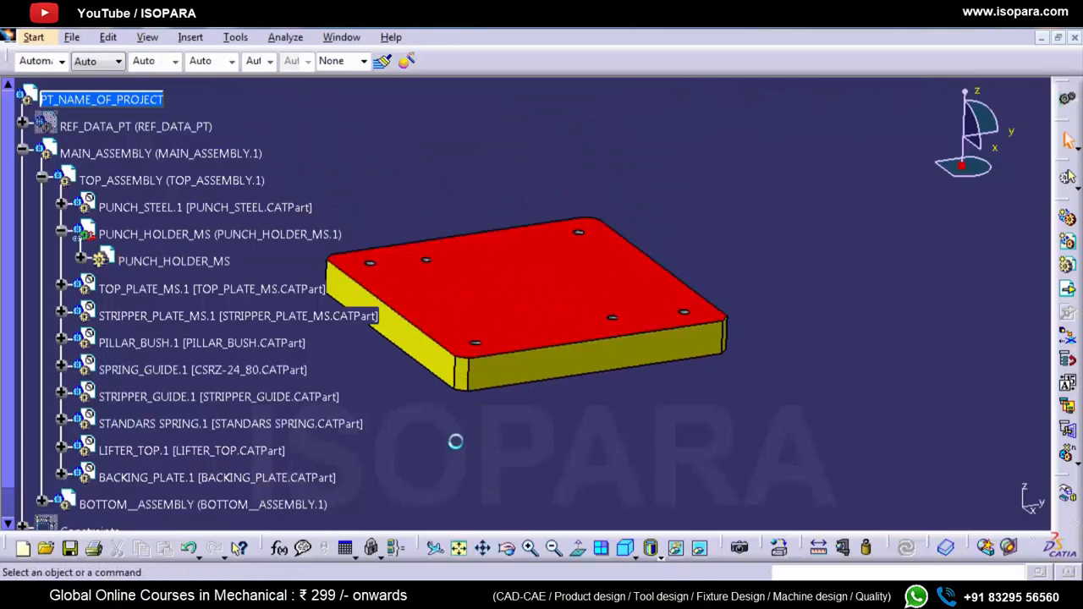
Step: Expand the PUNCH_HOLDER_MS part and review its planes, parameters, bodies and geometrical sets
left_click(81, 261)
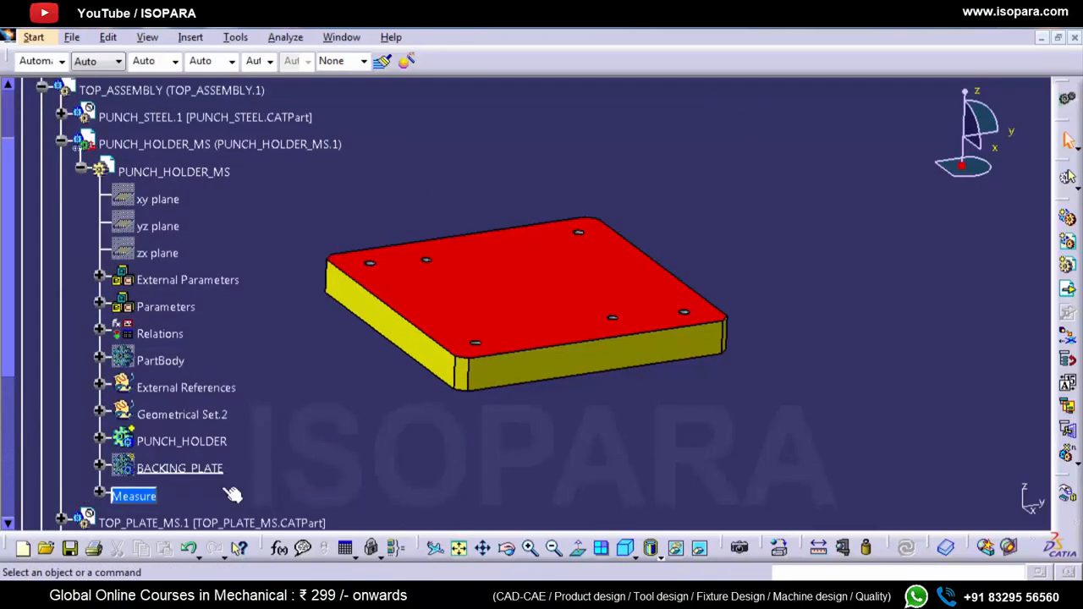
scroll(209, 475, "up", 2)
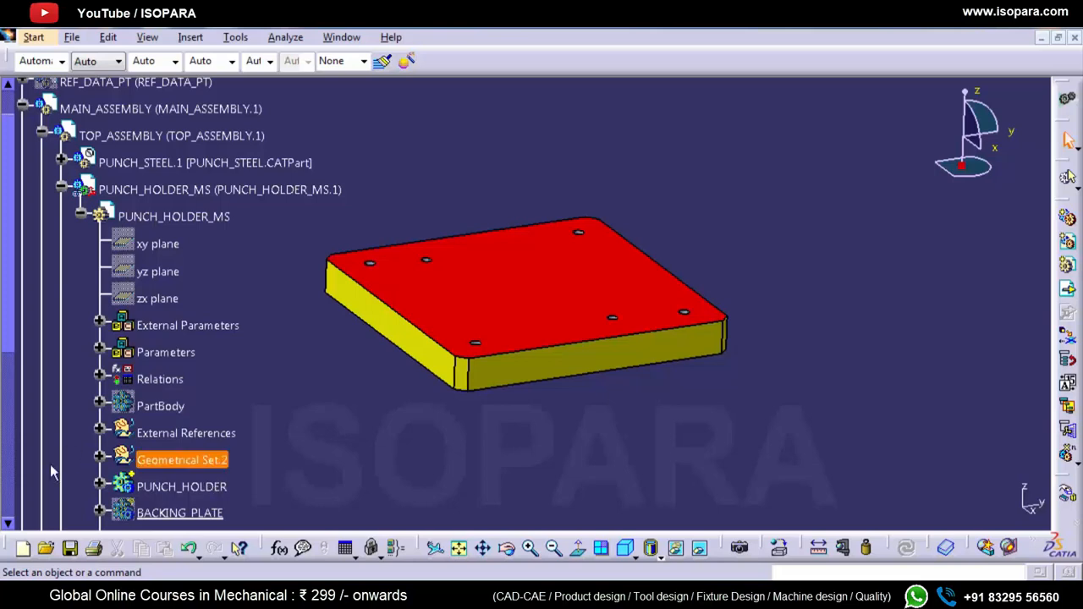
scroll(181, 379, "down", 1)
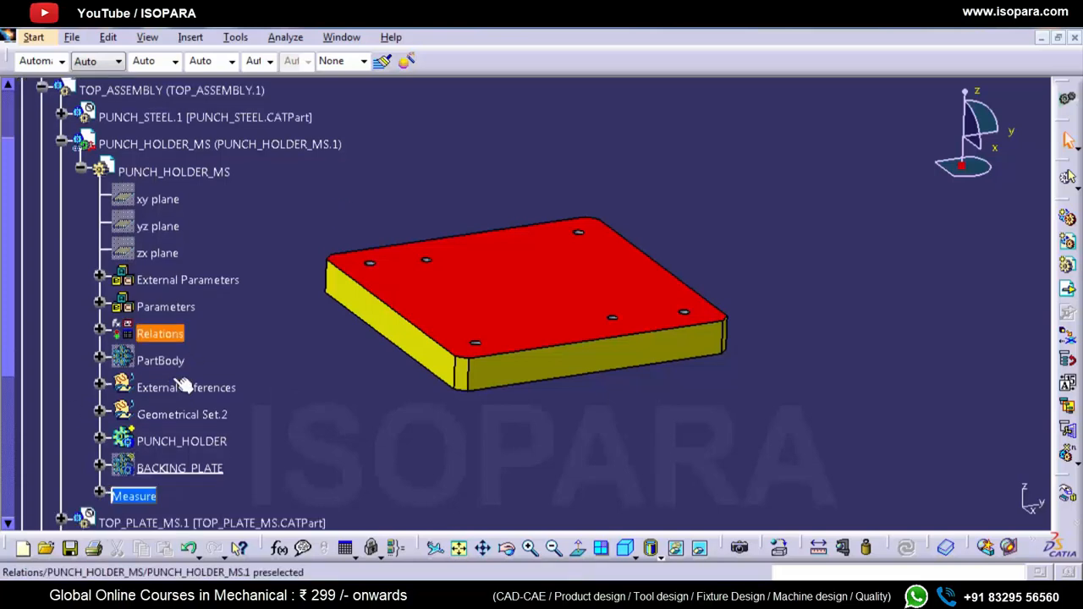
Step: Expand the External References of PUNCH_HOLDER_MS and show the hidden Punch_Base_plane
left_click(100, 388)
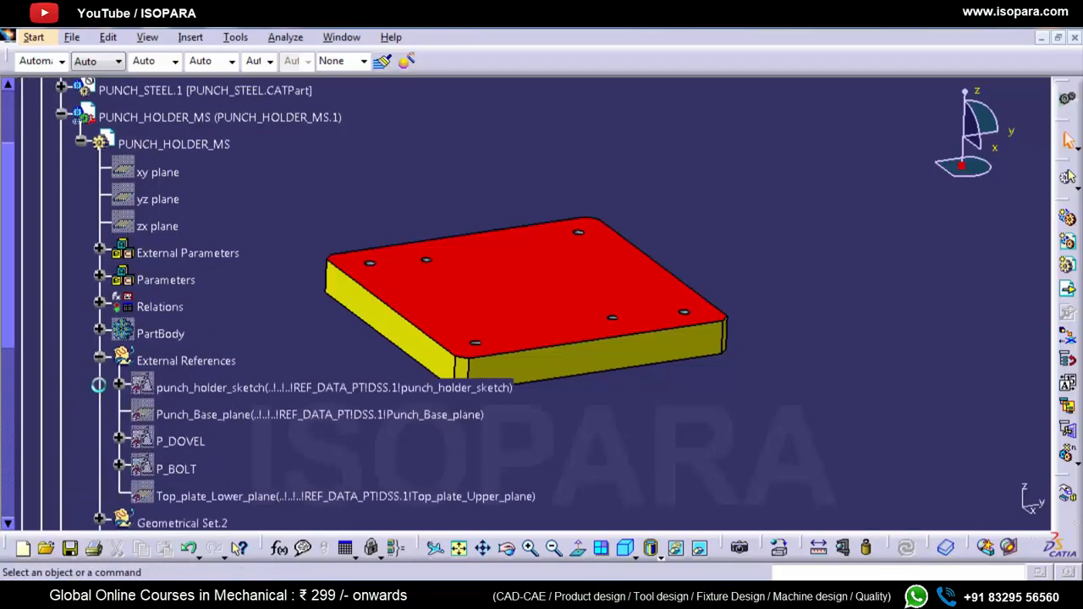
right_click(192, 417)
left_click(229, 226)
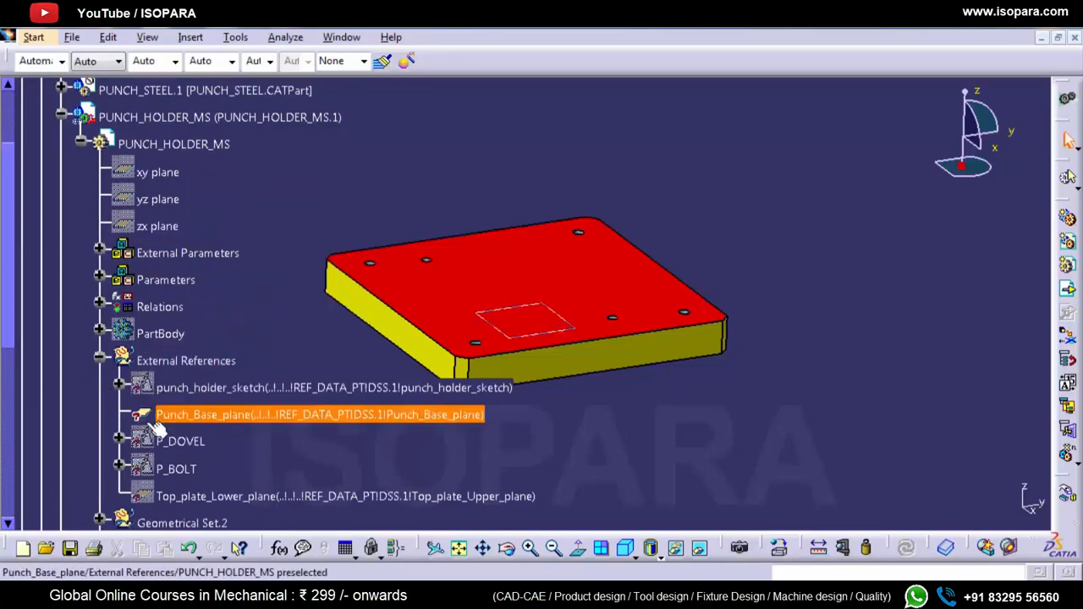
Step: Inspect the links of Punch_Base_plane and review the document it points to
left_click(187, 418)
left_click(108, 38)
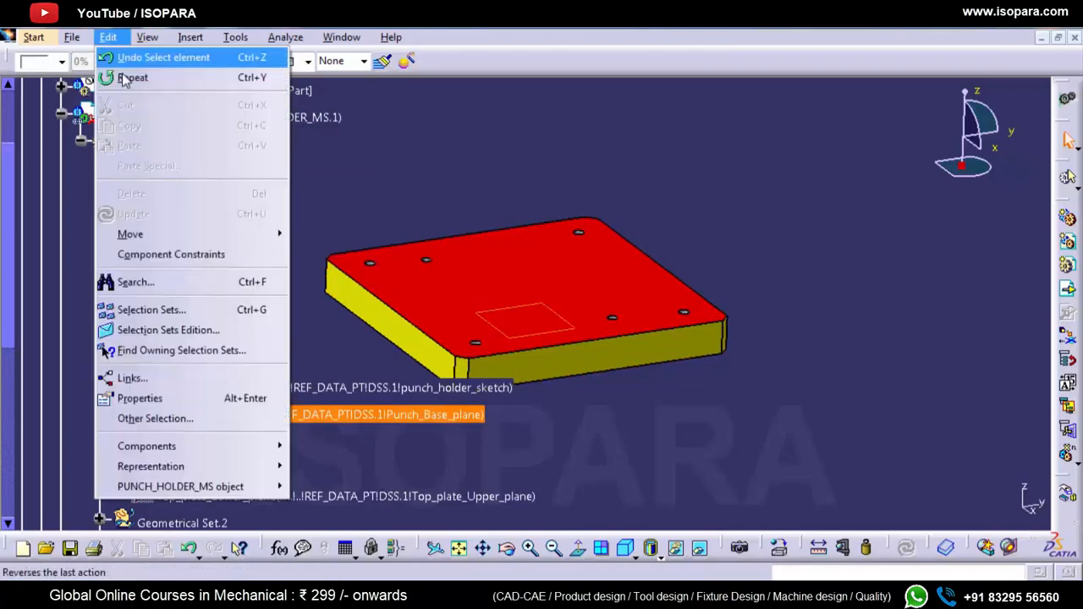
left_click(142, 378)
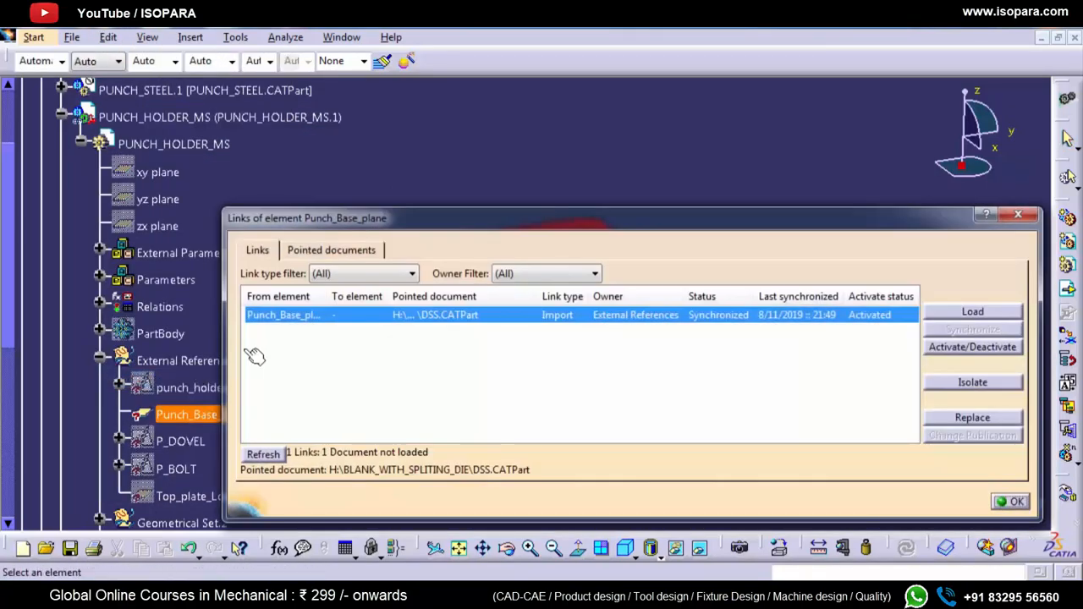
left_click(350, 253)
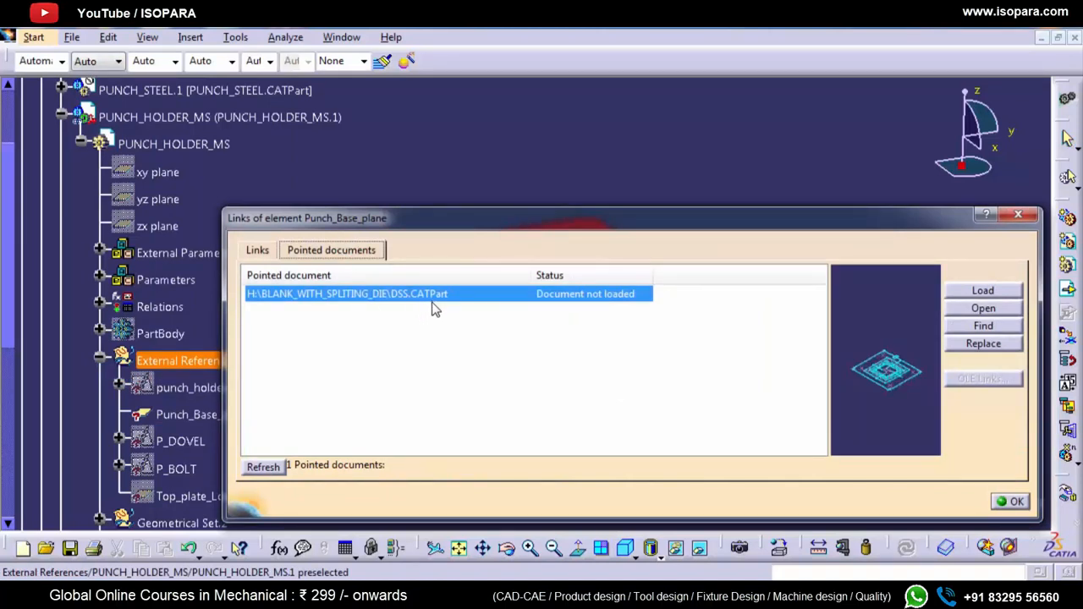
left_click_drag(432, 236, 410, 132)
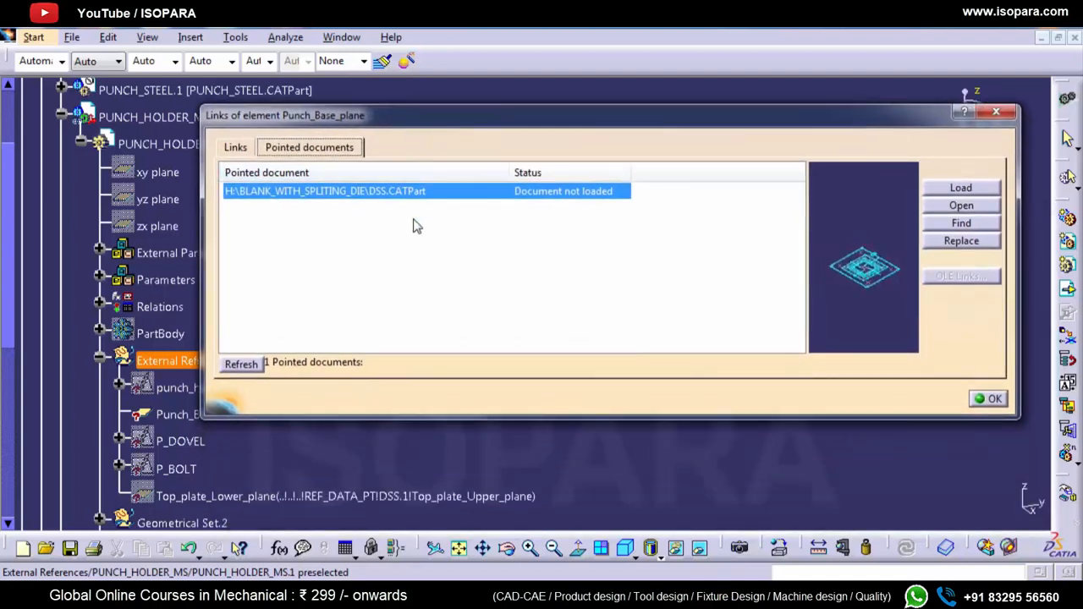
left_click_drag(420, 115, 435, 62)
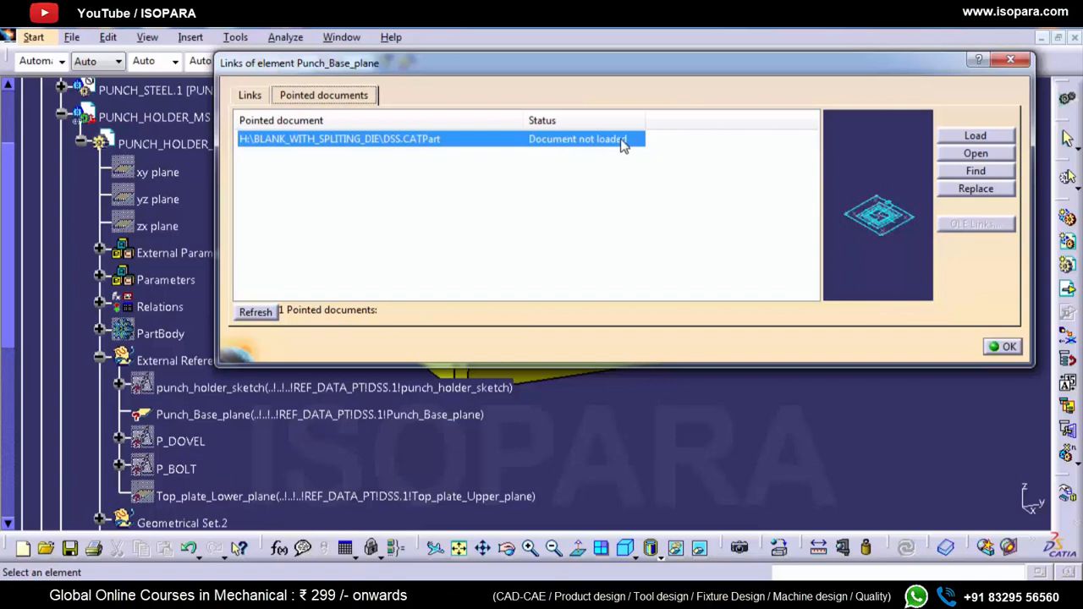
Step: Load the pointed document DSS.CATPart for Punch_Base_plane, dismiss the incident report and accept the links
left_click(964, 136)
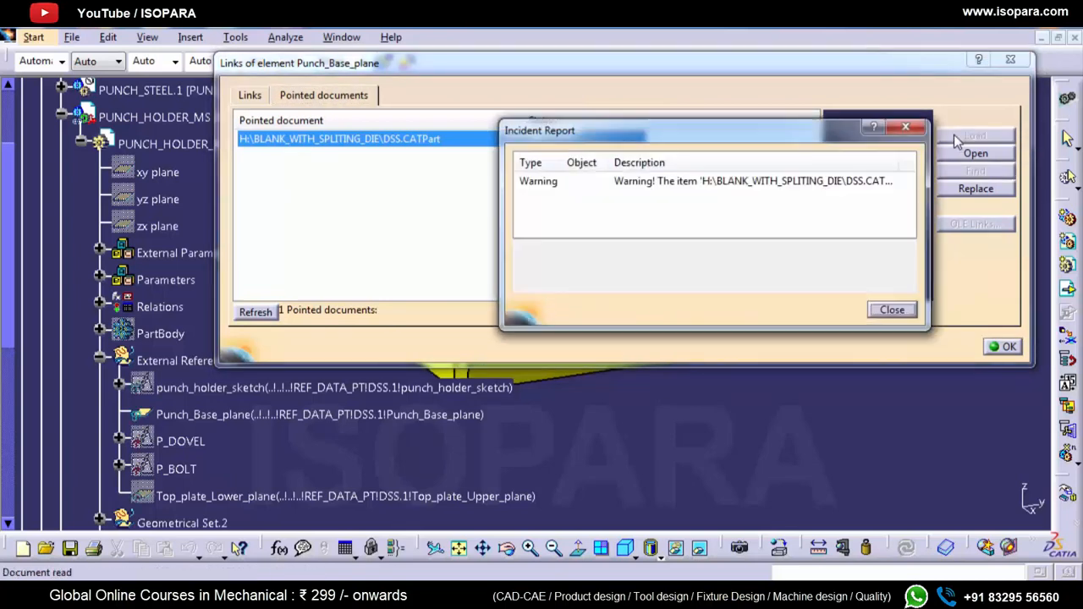
left_click(893, 310)
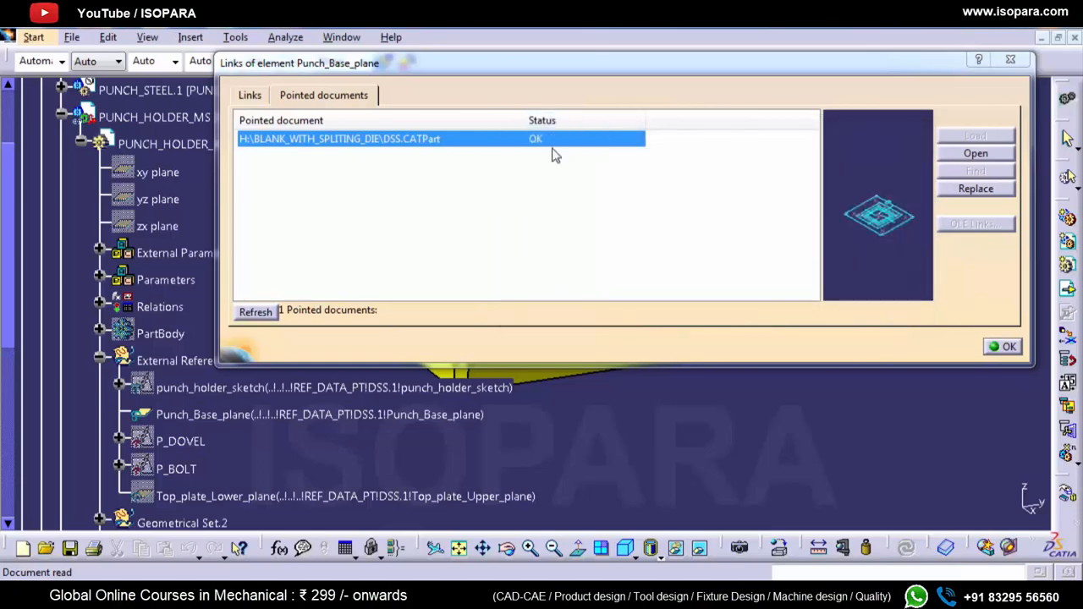
left_click(997, 346)
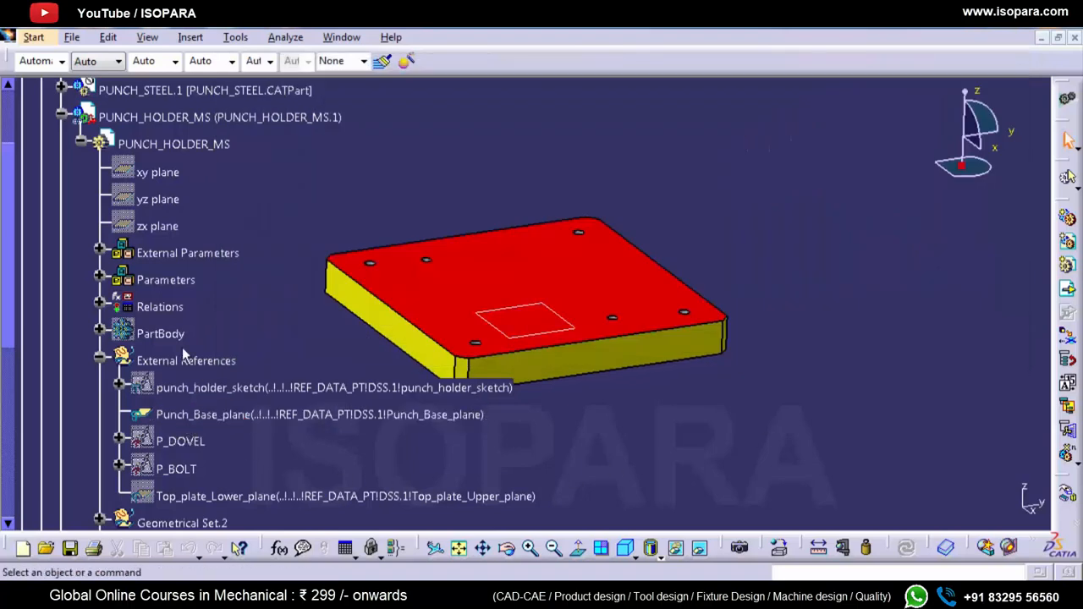
Step: Show the hidden punch_holder_sketch and P_DOVEL external references of PUNCH_HOLDER_MS
right_click(189, 389)
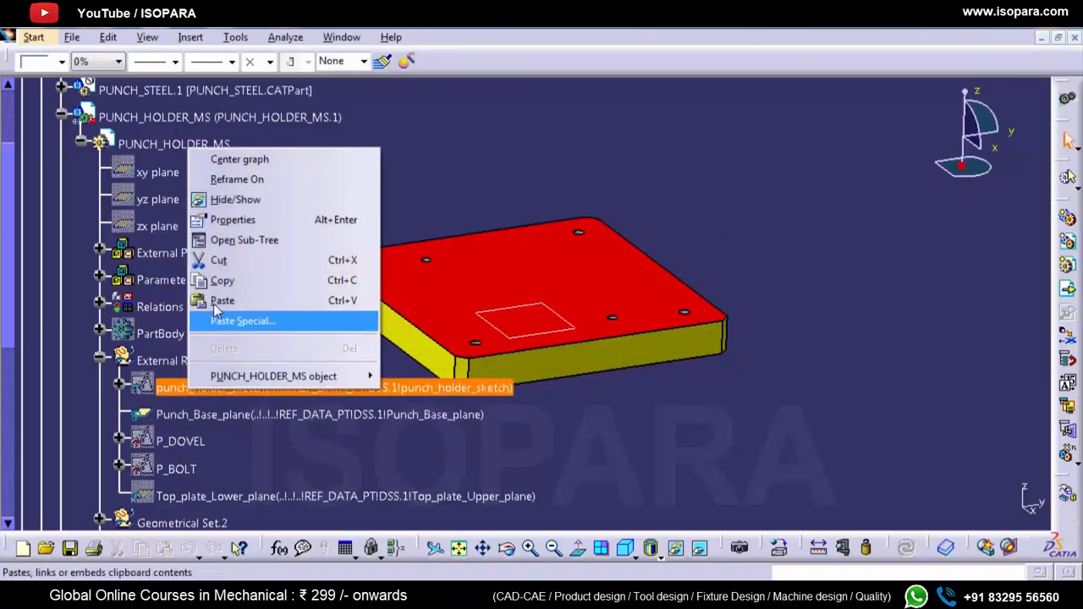
left_click(251, 202)
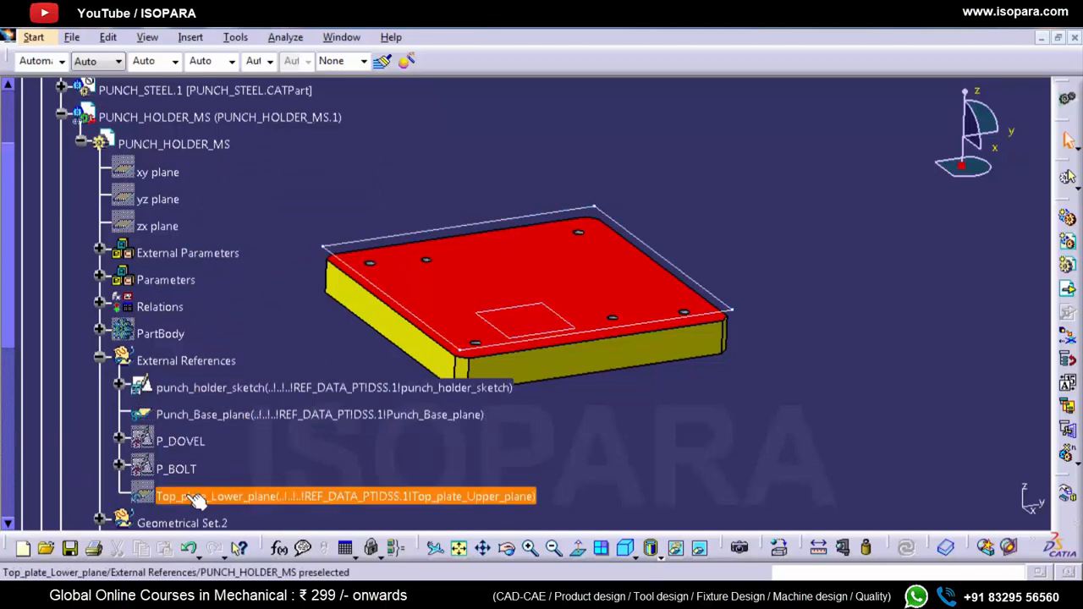
right_click(160, 441)
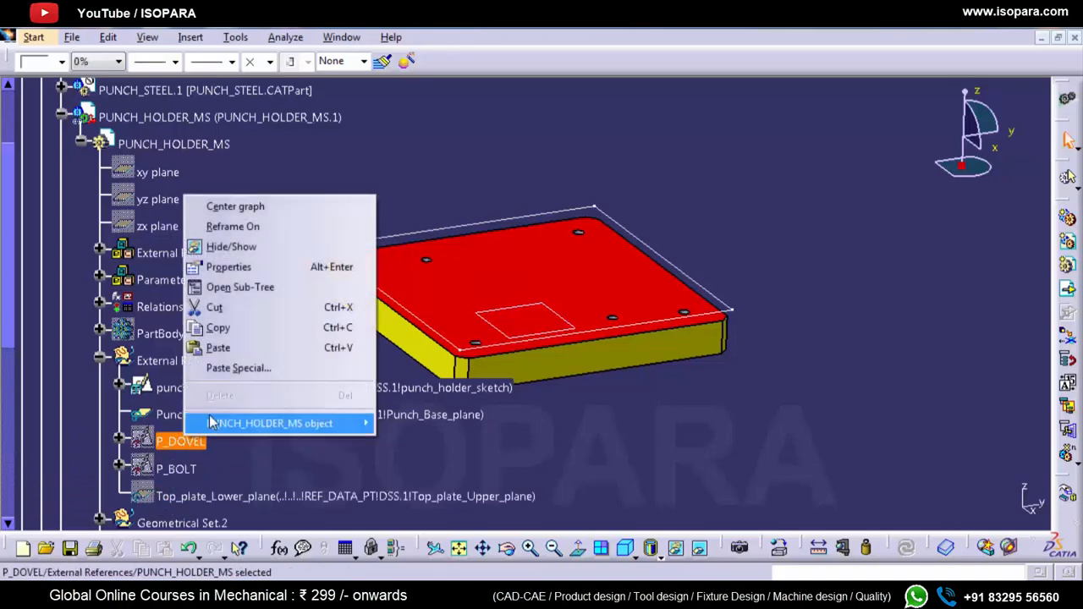
left_click(257, 268)
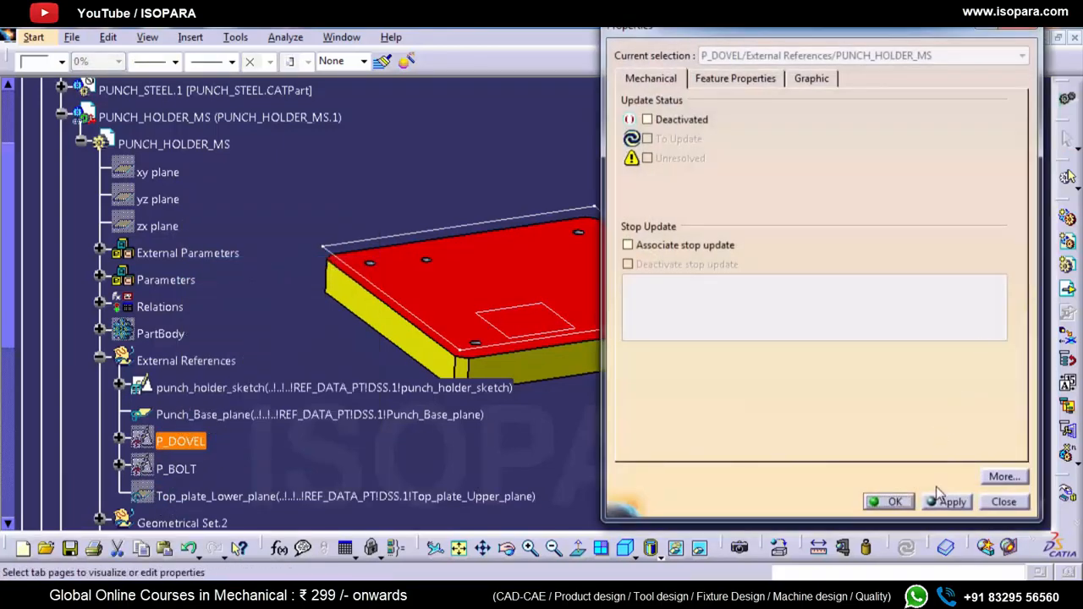
left_click(1003, 501)
right_click(195, 454)
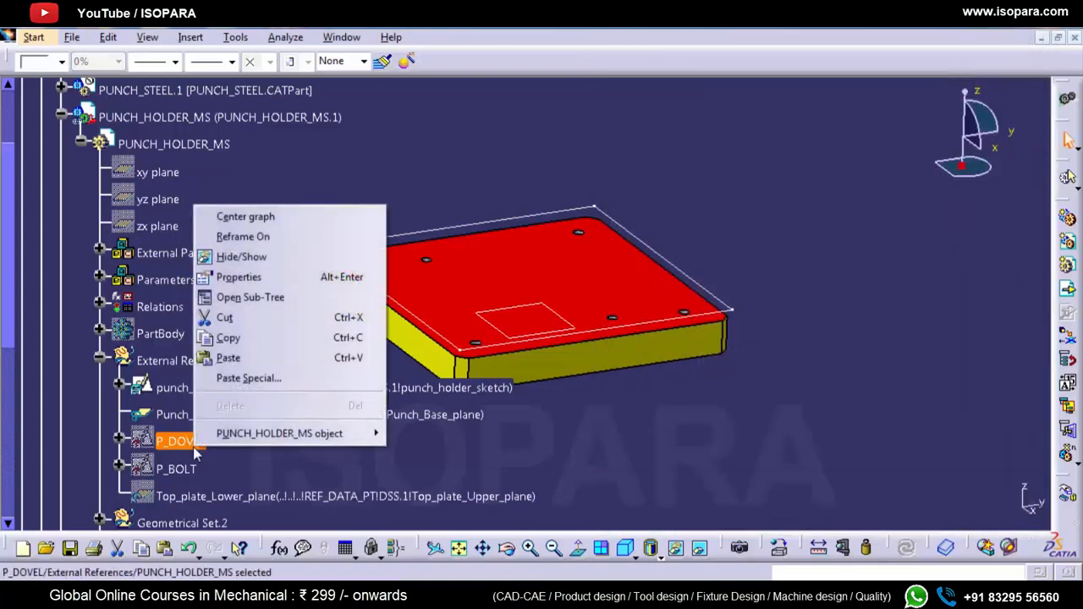
left_click(254, 258)
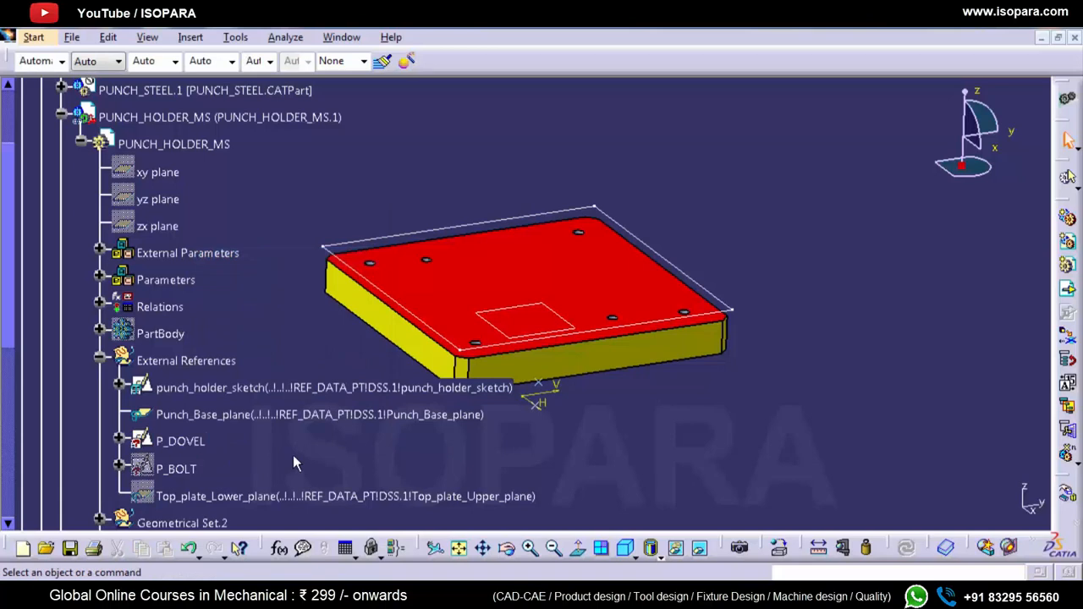
Step: Activate the PUNCH_HOLDER_MS part for editing from its Punch_Base_plane reference
left_click(213, 414)
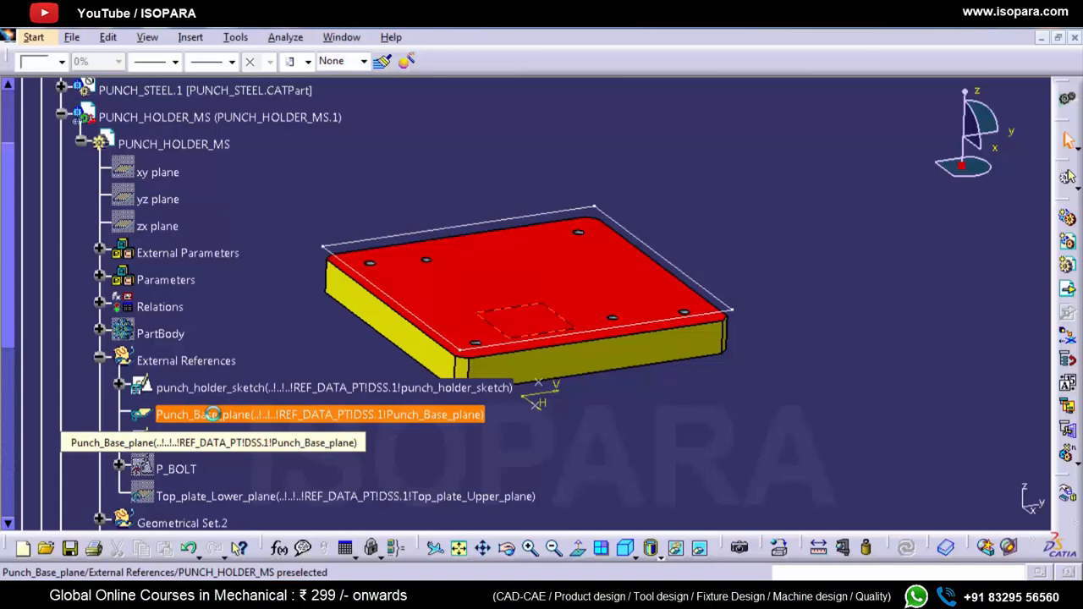
right_click(213, 413)
key("Escape")
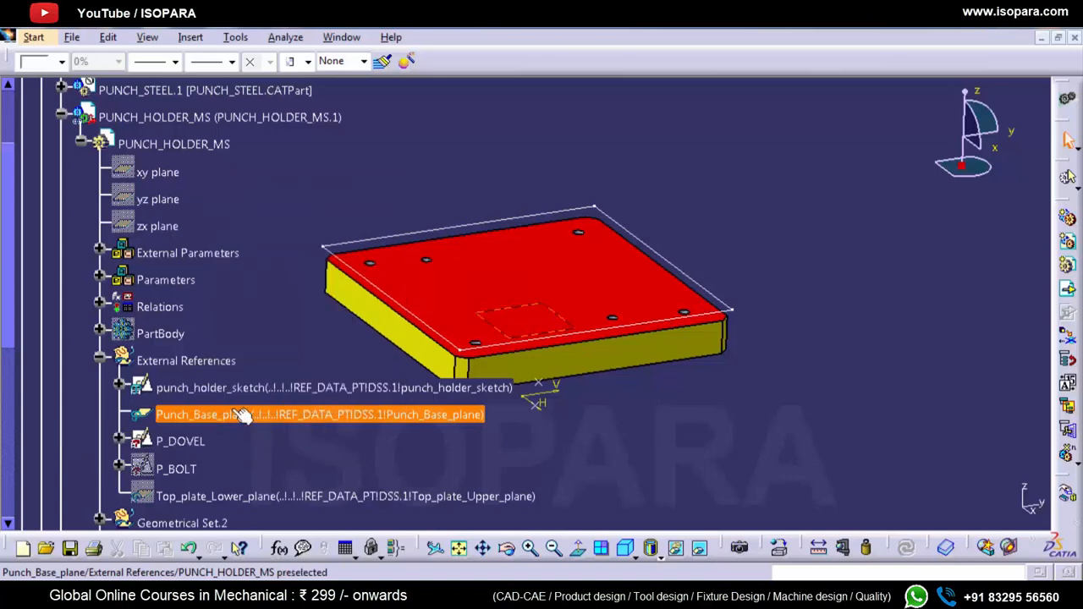
left_click(224, 415)
Step: Try to replace Punch_Base_plane with Top_plate_Lower_plane, without deleting the replaced elements and exclusive parents
right_click(224, 414)
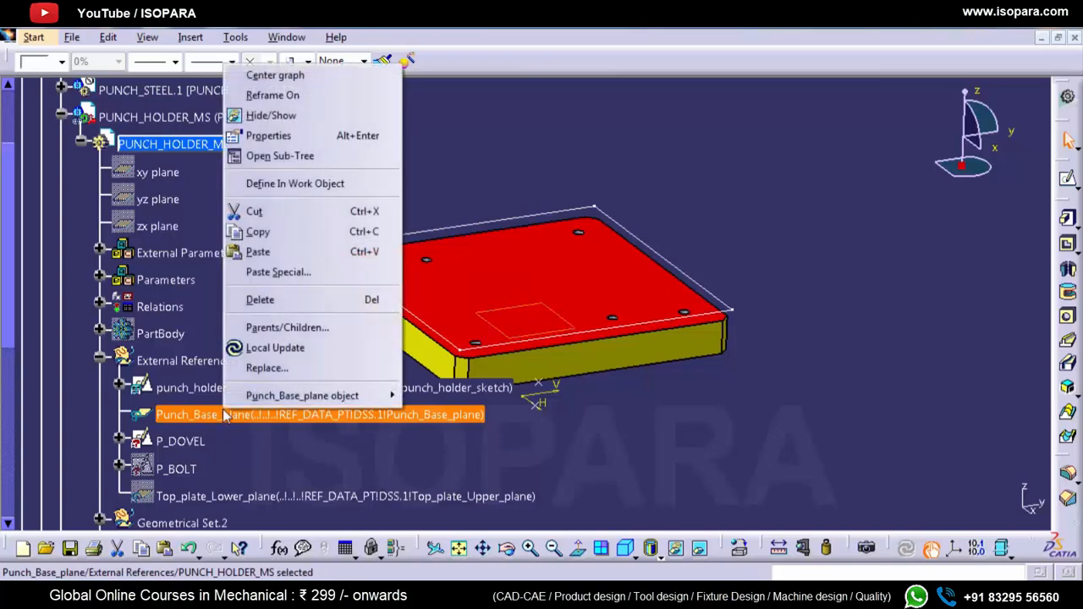
left_click(258, 373)
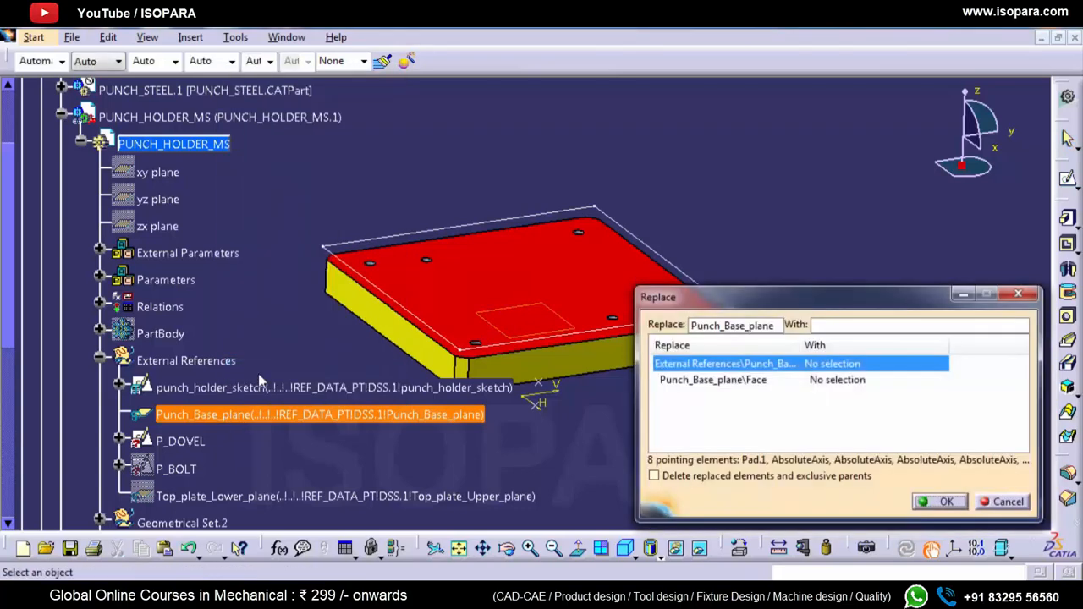
left_click(221, 506)
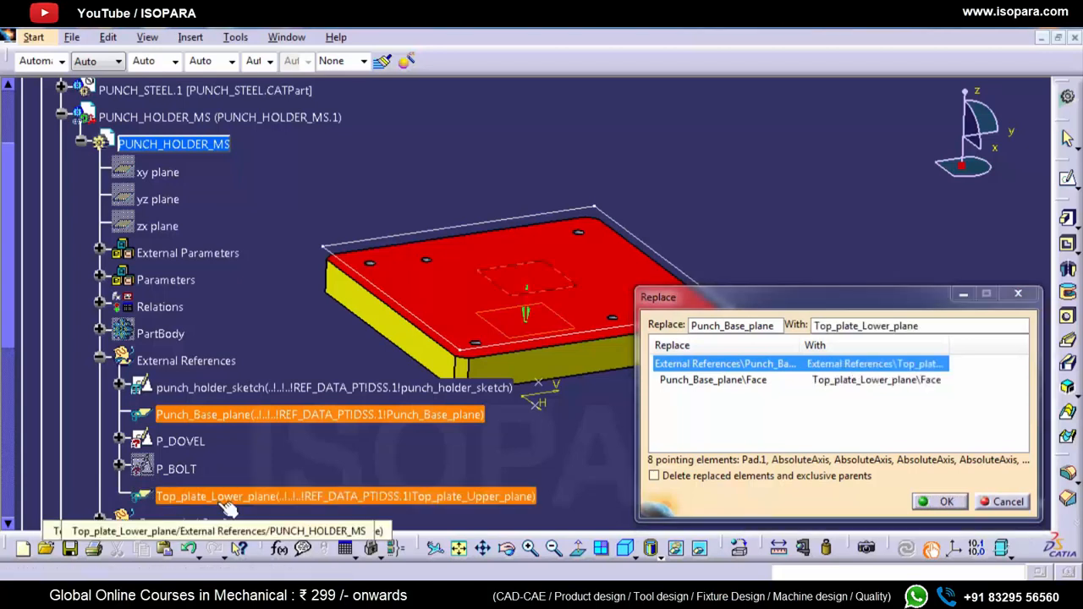
left_click(939, 502)
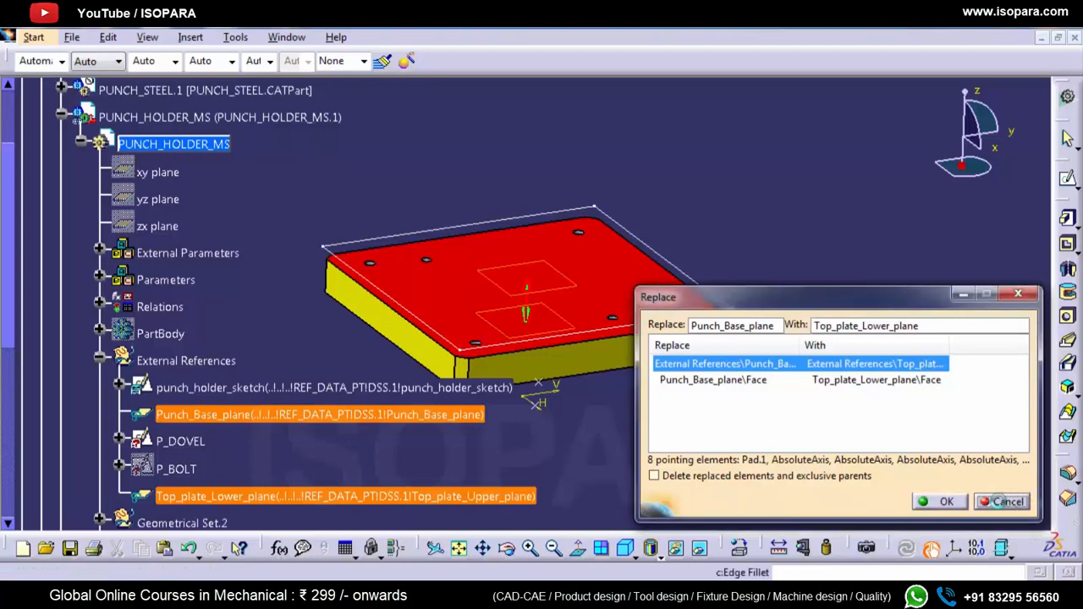